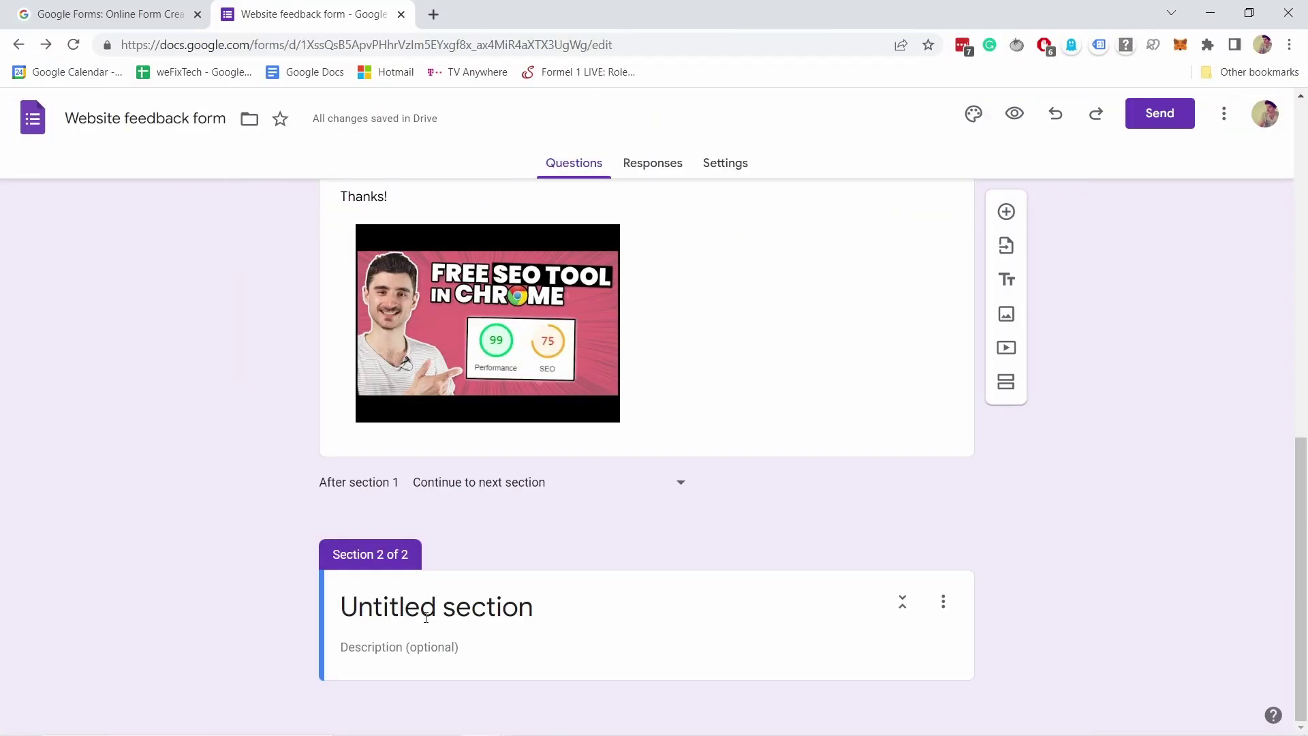
- Title the second section "Section 2" and add a question to it starting with "Some q"
{"action": "left_click", "coordinate": [323, 617]}
{"action": "type", "text": "Section 2"}
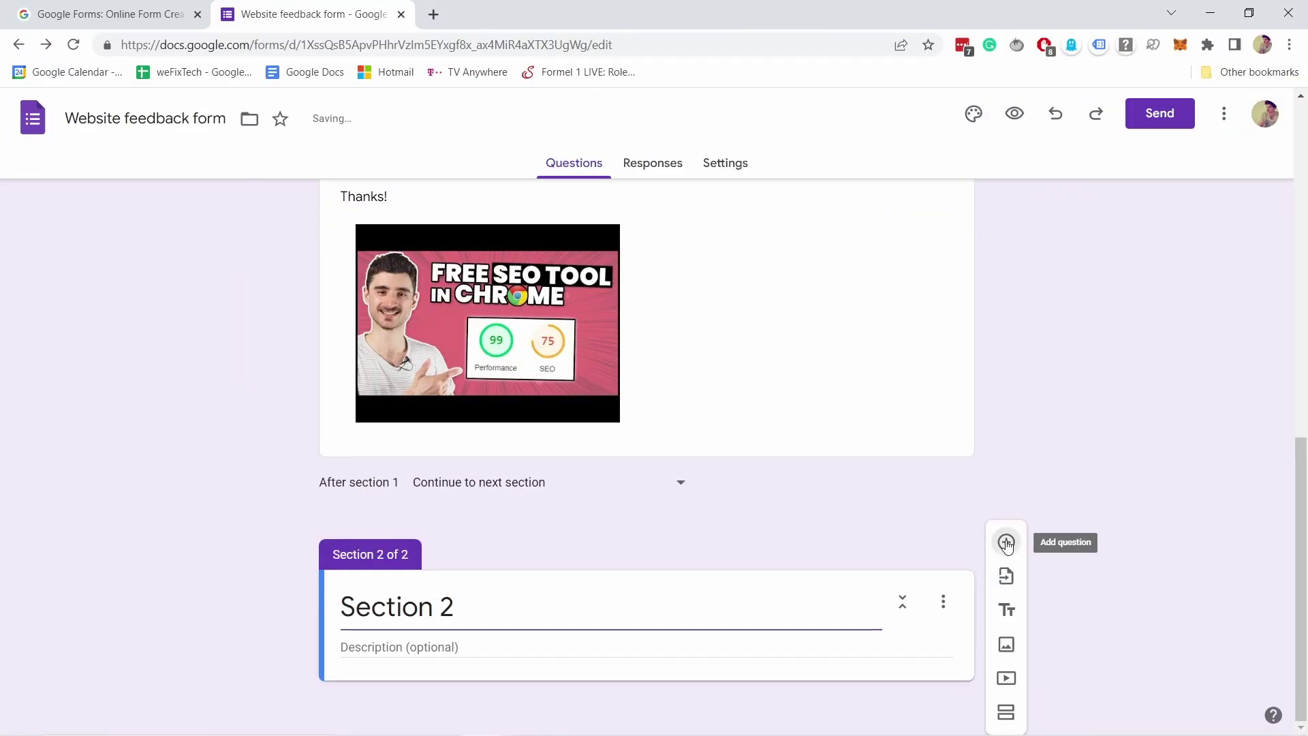
{"action": "left_click", "coordinate": [1006, 542]}
{"action": "type", "text": "Some q"}
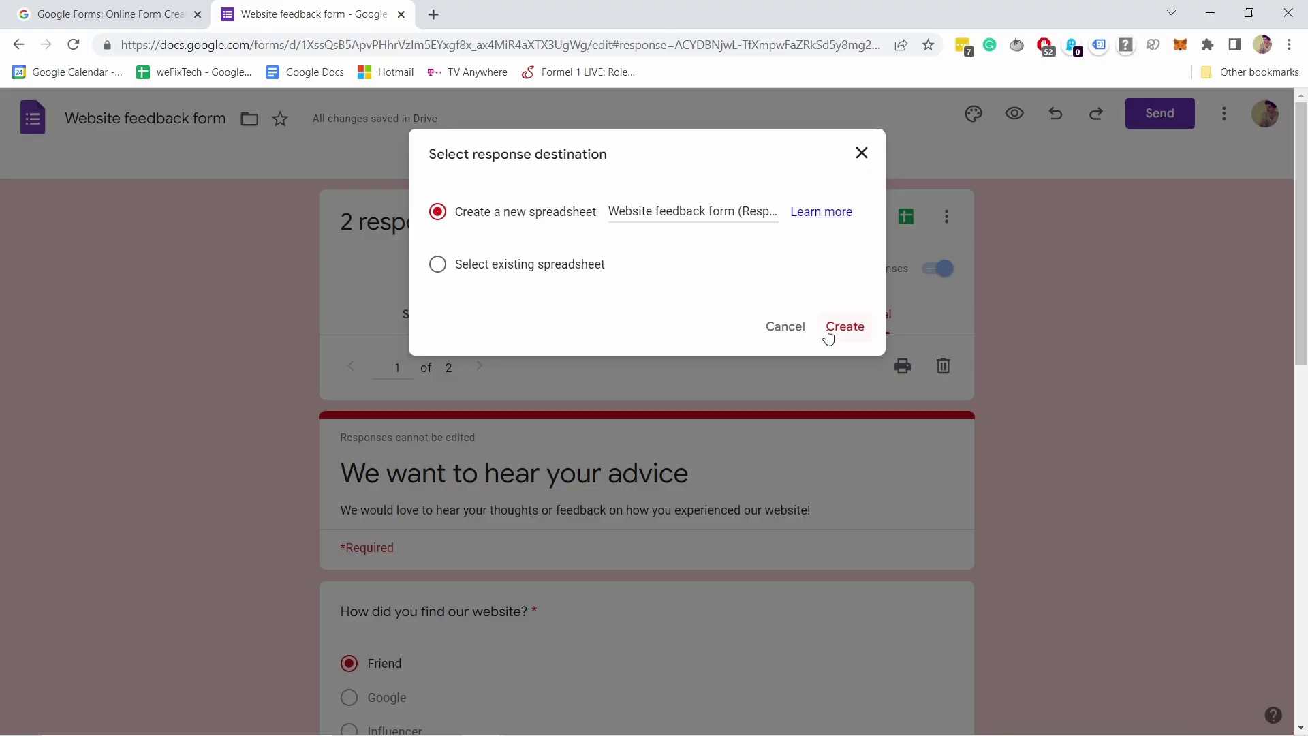
- Create a new spreadsheet as the destination for the feedback form's responses
{"action": "left_click", "coordinate": [828, 335]}
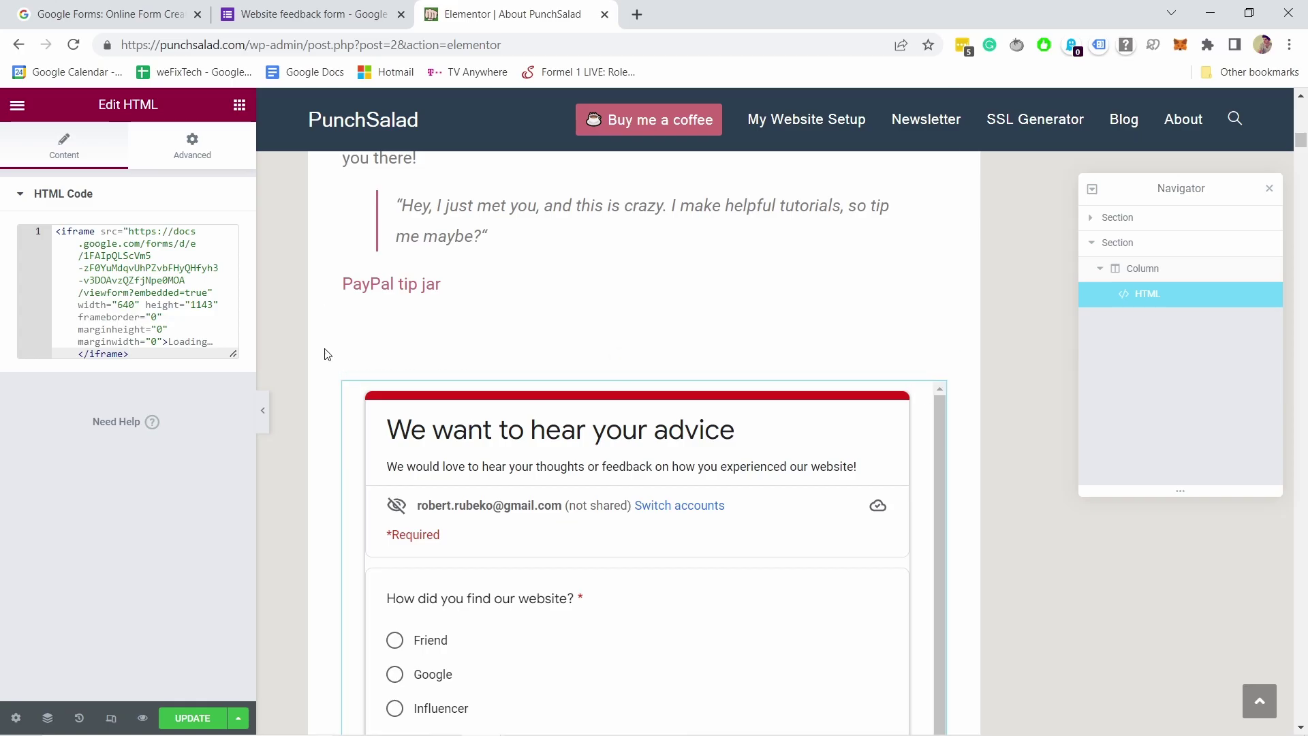
{"action": "scroll", "coordinate": [327, 353], "scroll_direction": "down", "scroll_amount": 10}
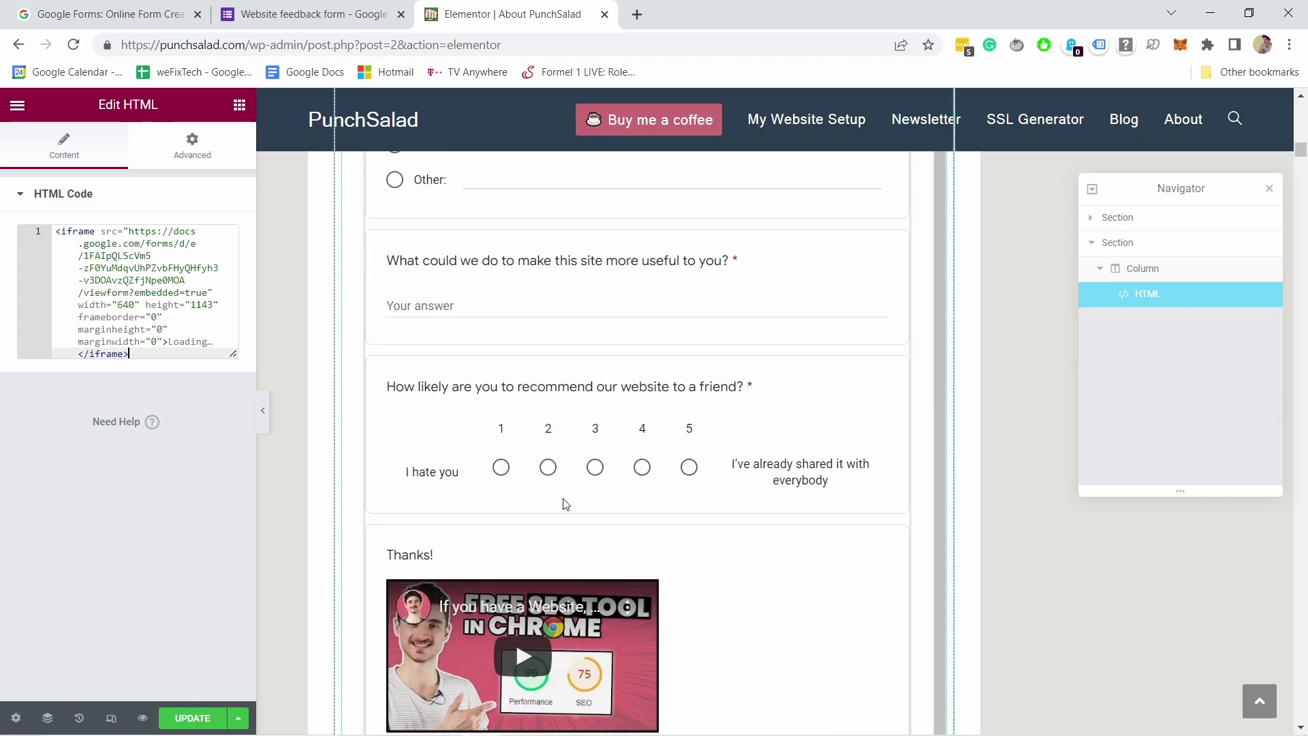
{"action": "scroll", "coordinate": [367, 347], "scroll_direction": "up", "scroll_amount": 9}
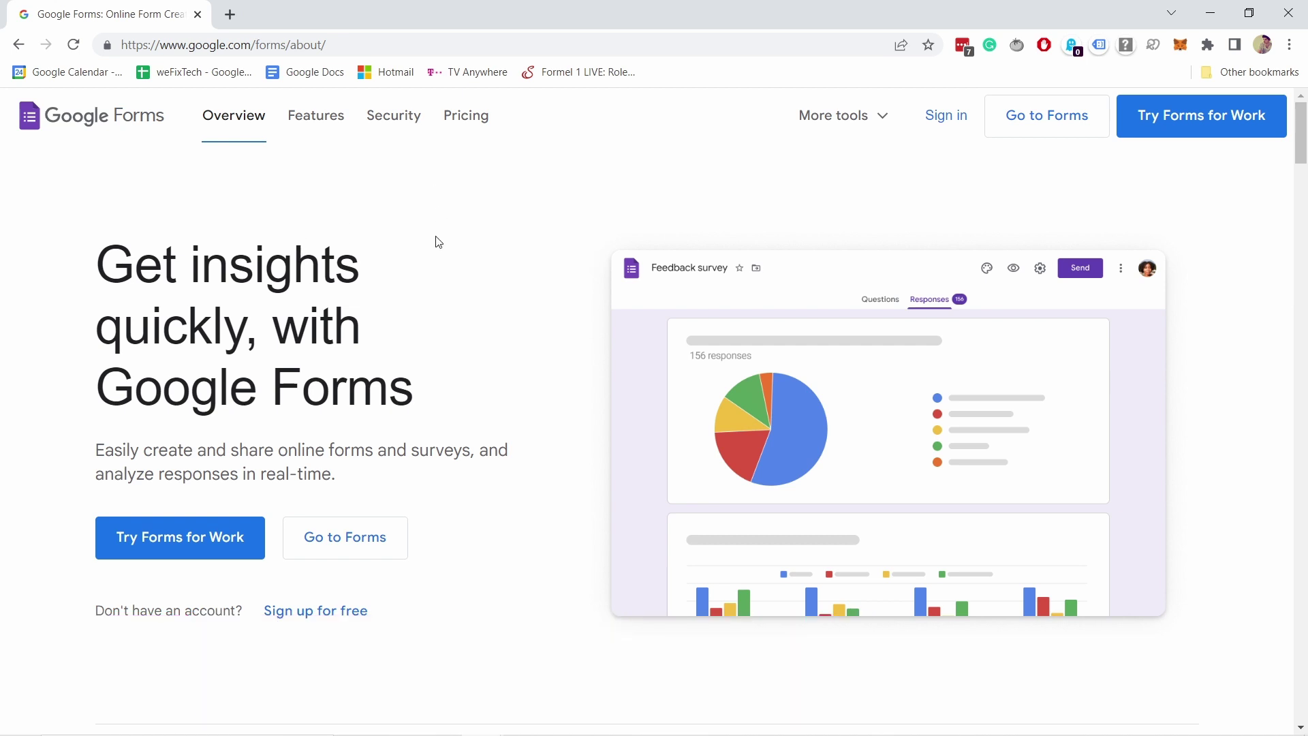
- Open Google Forms and browse the Personal, Work and Education templates in the template gallery
{"action": "left_click", "coordinate": [946, 117]}
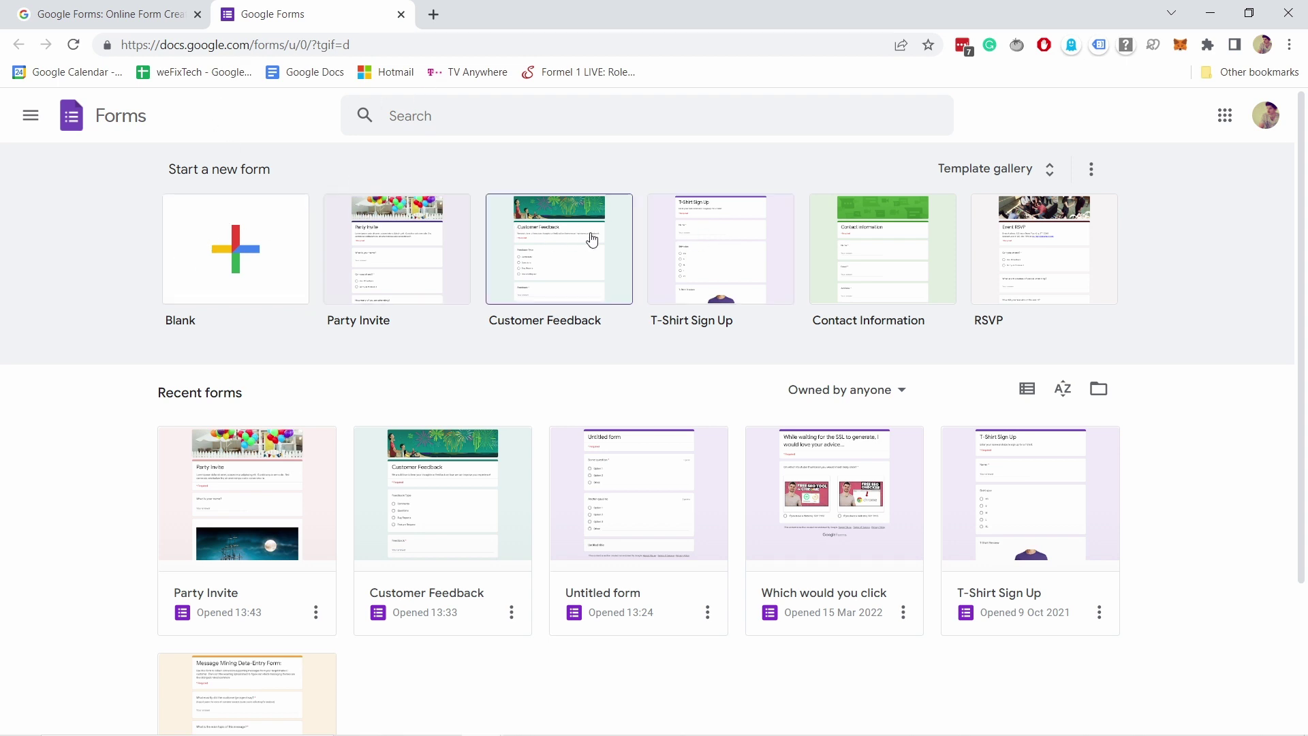
{"action": "left_click", "coordinate": [965, 171]}
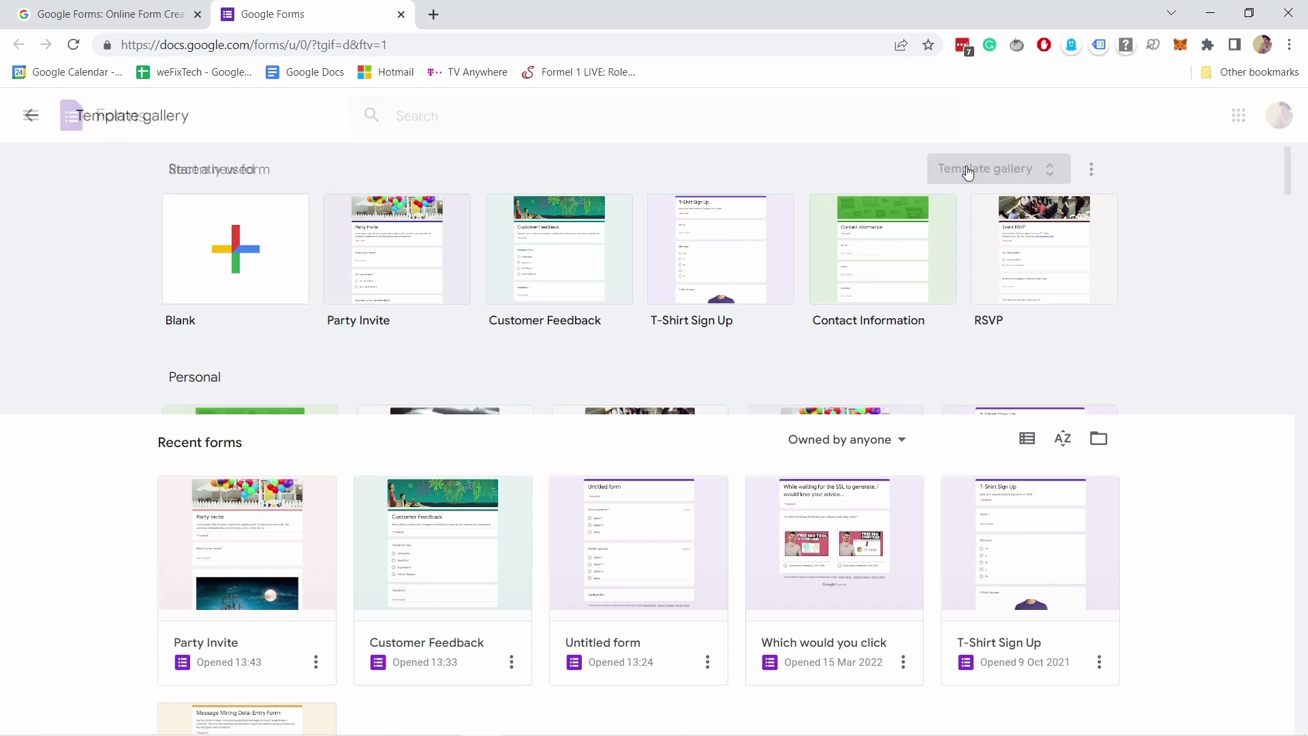
{"action": "scroll", "coordinate": [407, 266], "scroll_direction": "down", "scroll_amount": 2}
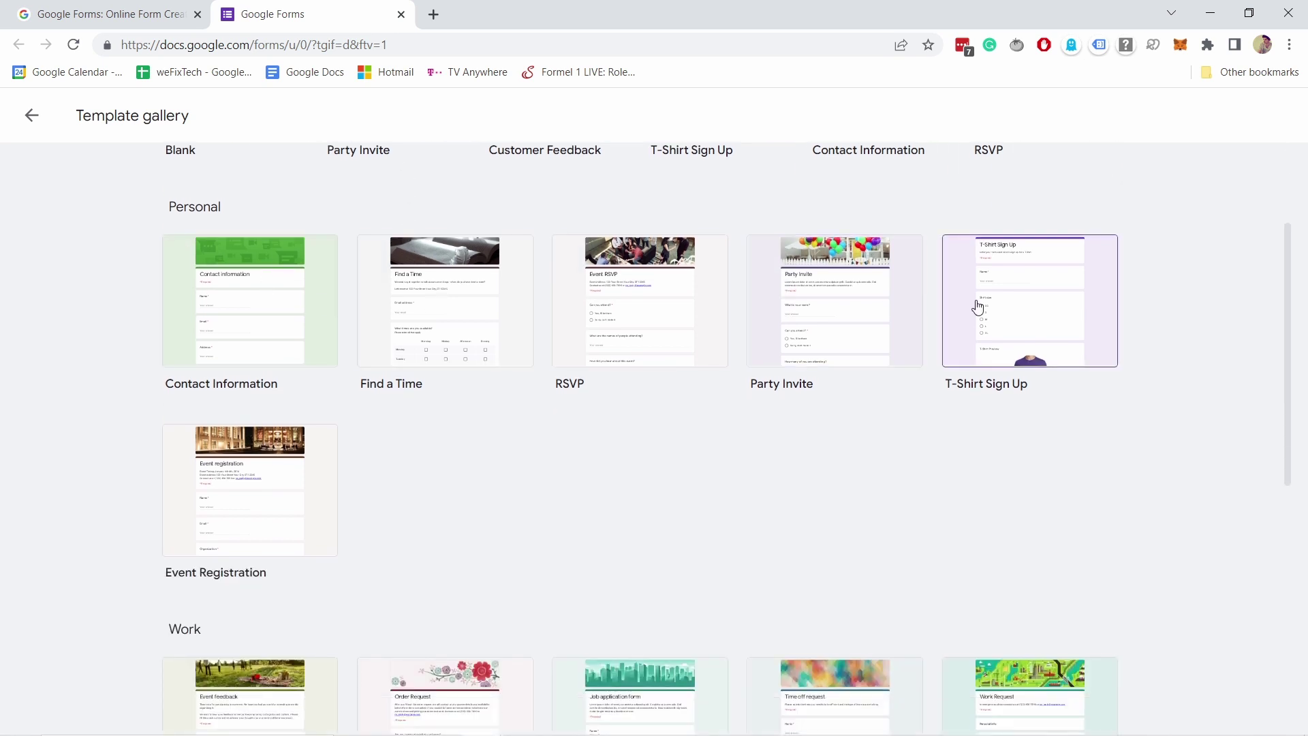
{"action": "scroll", "coordinate": [525, 448], "scroll_direction": "down", "scroll_amount": 1}
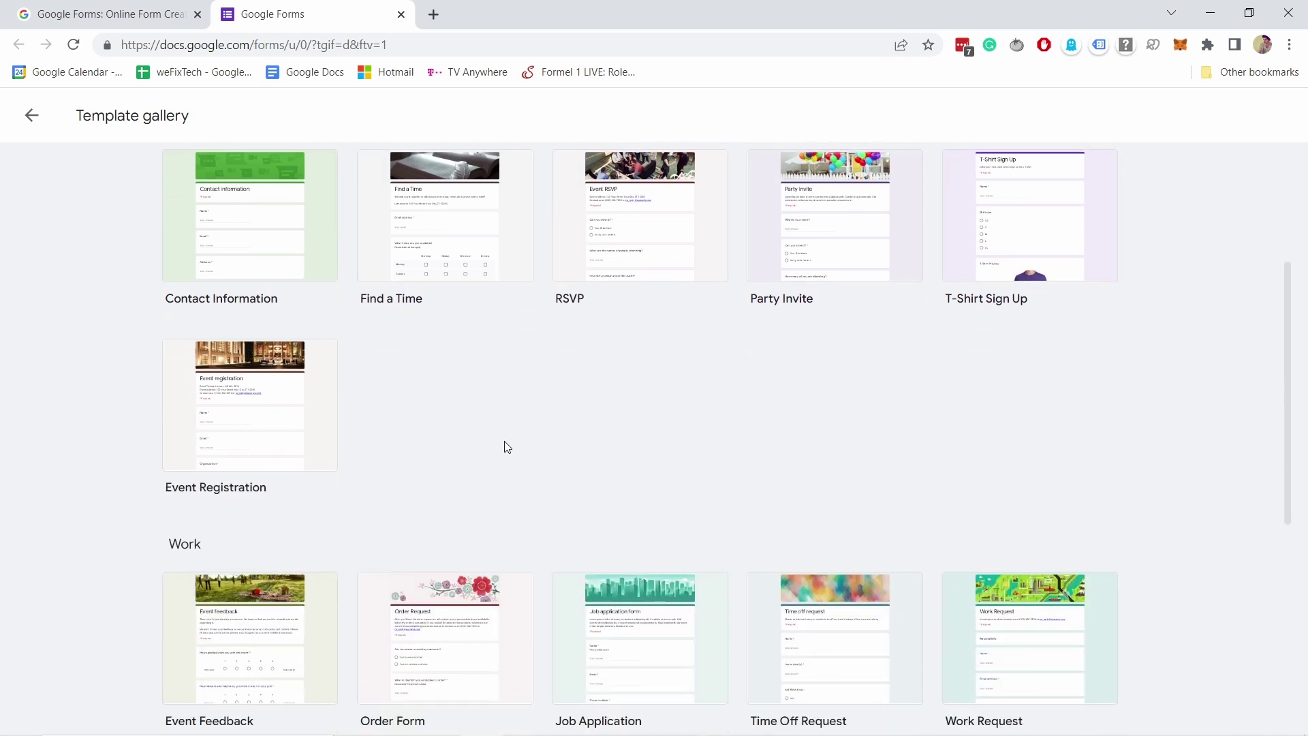
{"action": "scroll", "coordinate": [504, 444], "scroll_direction": "down", "scroll_amount": 3}
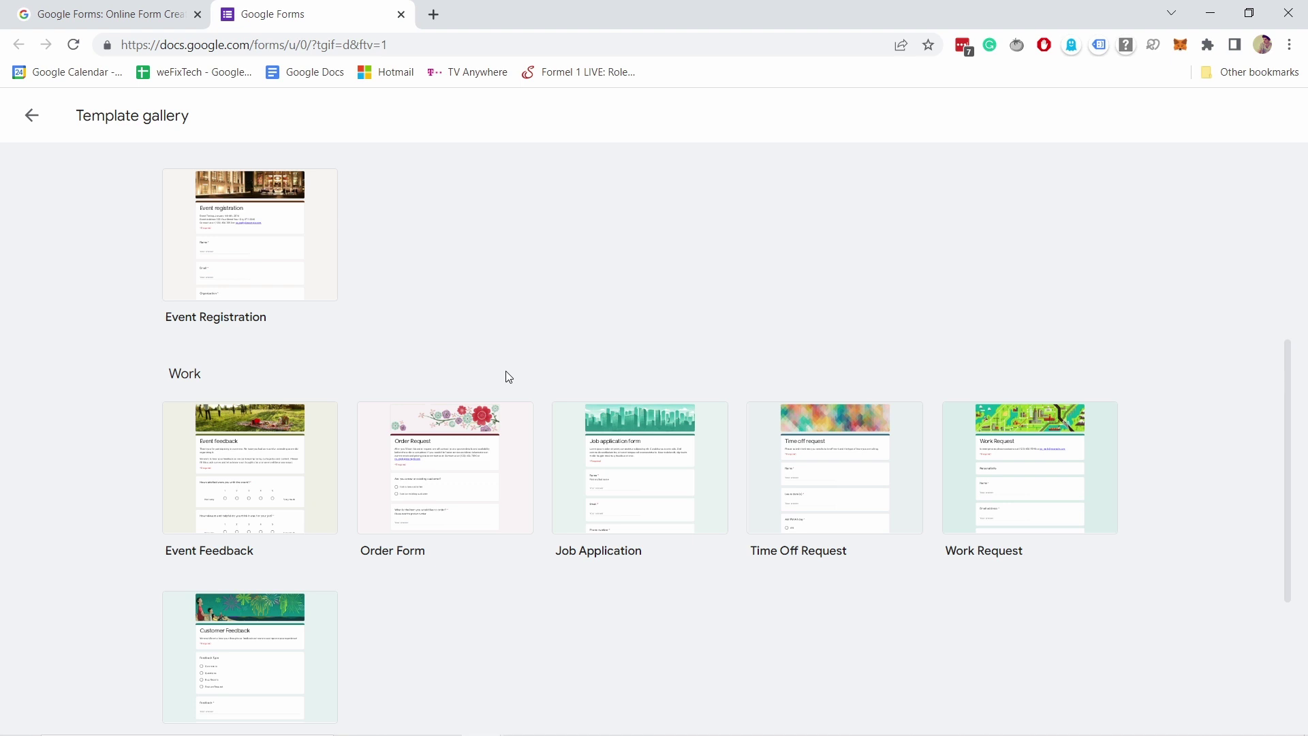
{"action": "scroll", "coordinate": [408, 391], "scroll_direction": "down", "scroll_amount": 1}
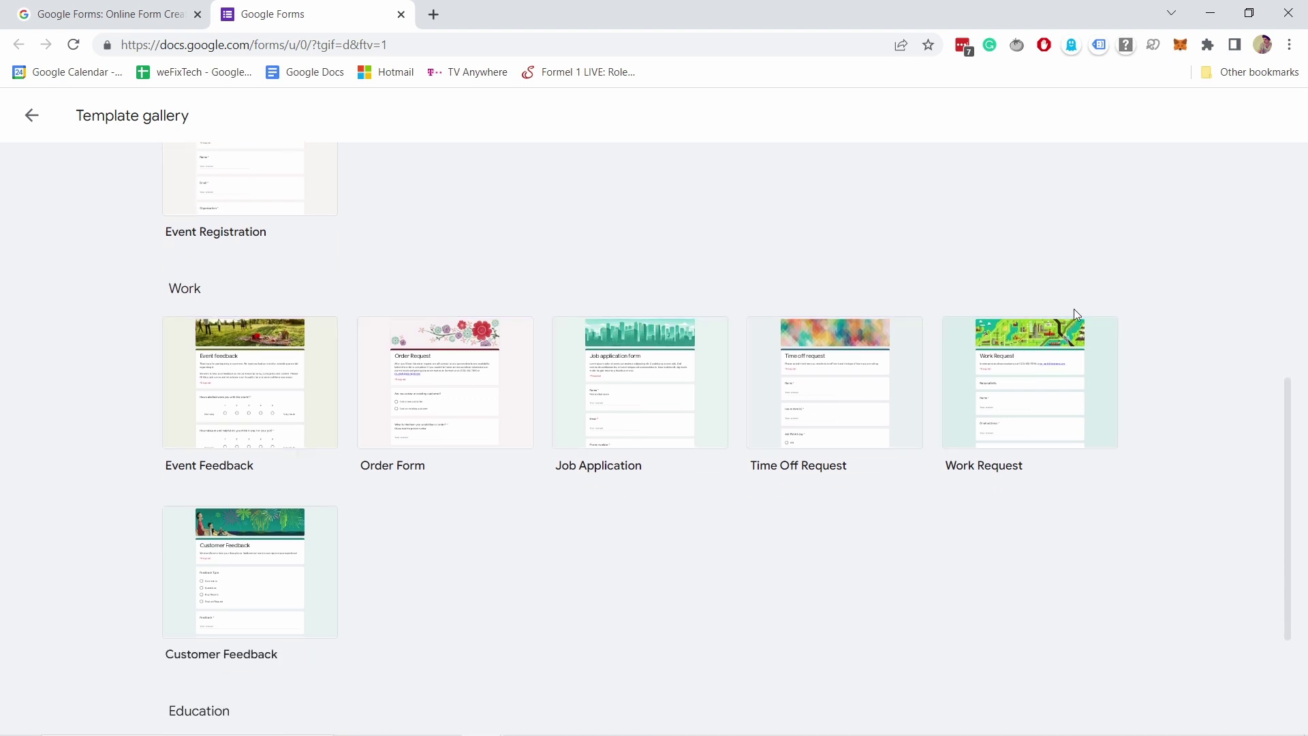
{"action": "scroll", "coordinate": [1074, 308], "scroll_direction": "down", "scroll_amount": 3}
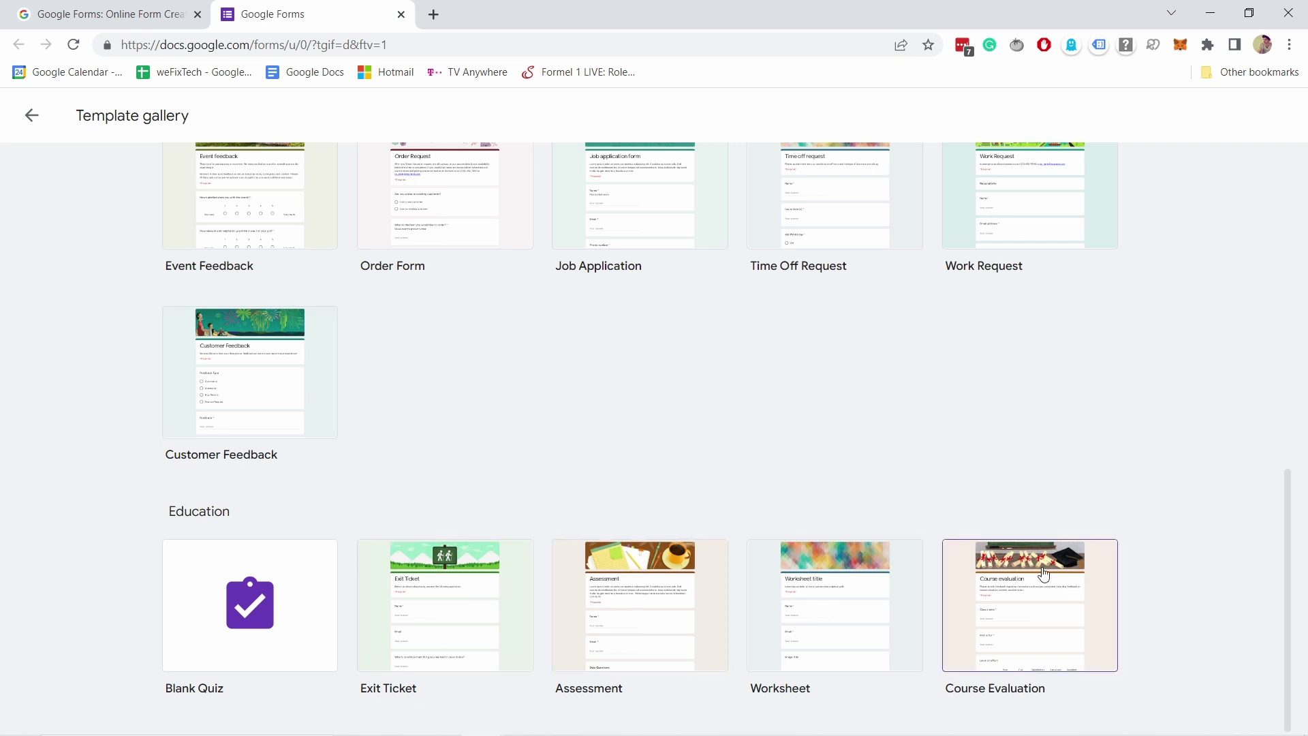
{"action": "scroll", "coordinate": [668, 493], "scroll_direction": "up", "scroll_amount": 10}
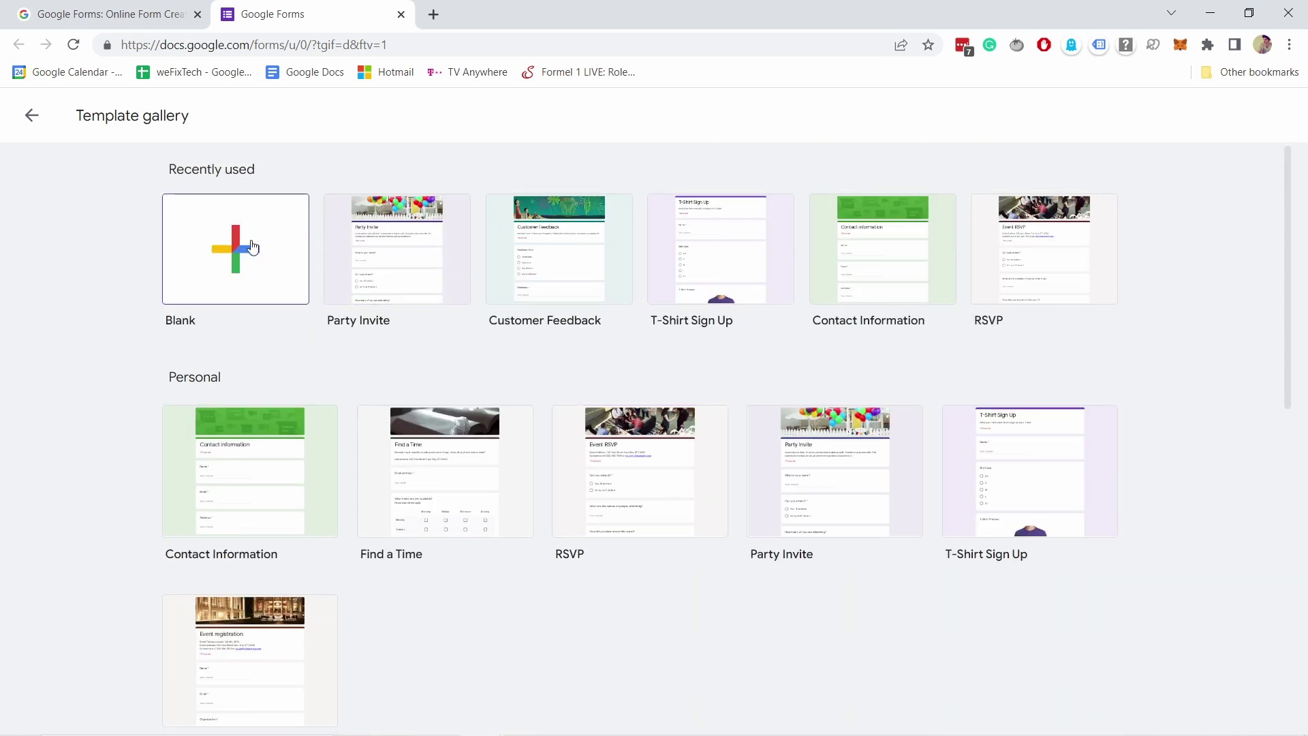
- Create a blank form and name its file "Website feedback form"
{"action": "left_click", "coordinate": [211, 250]}
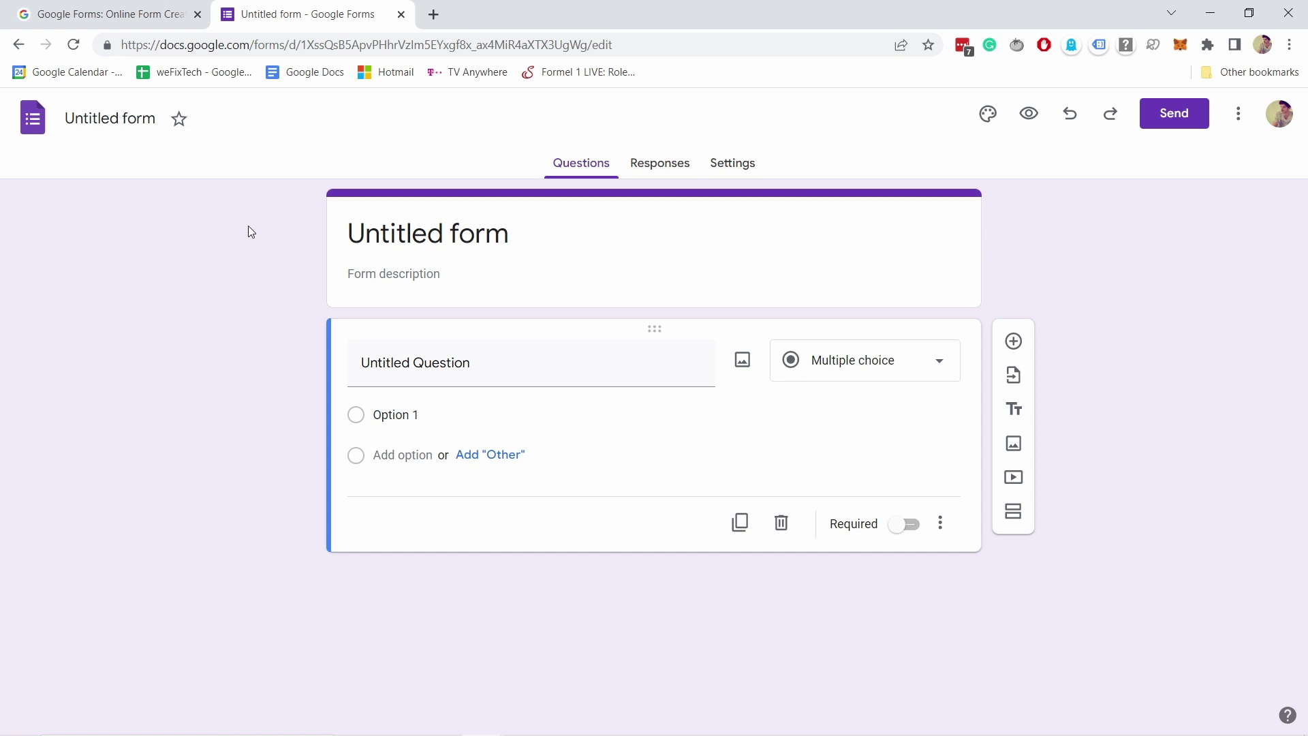
{"action": "left_click", "coordinate": [97, 121]}
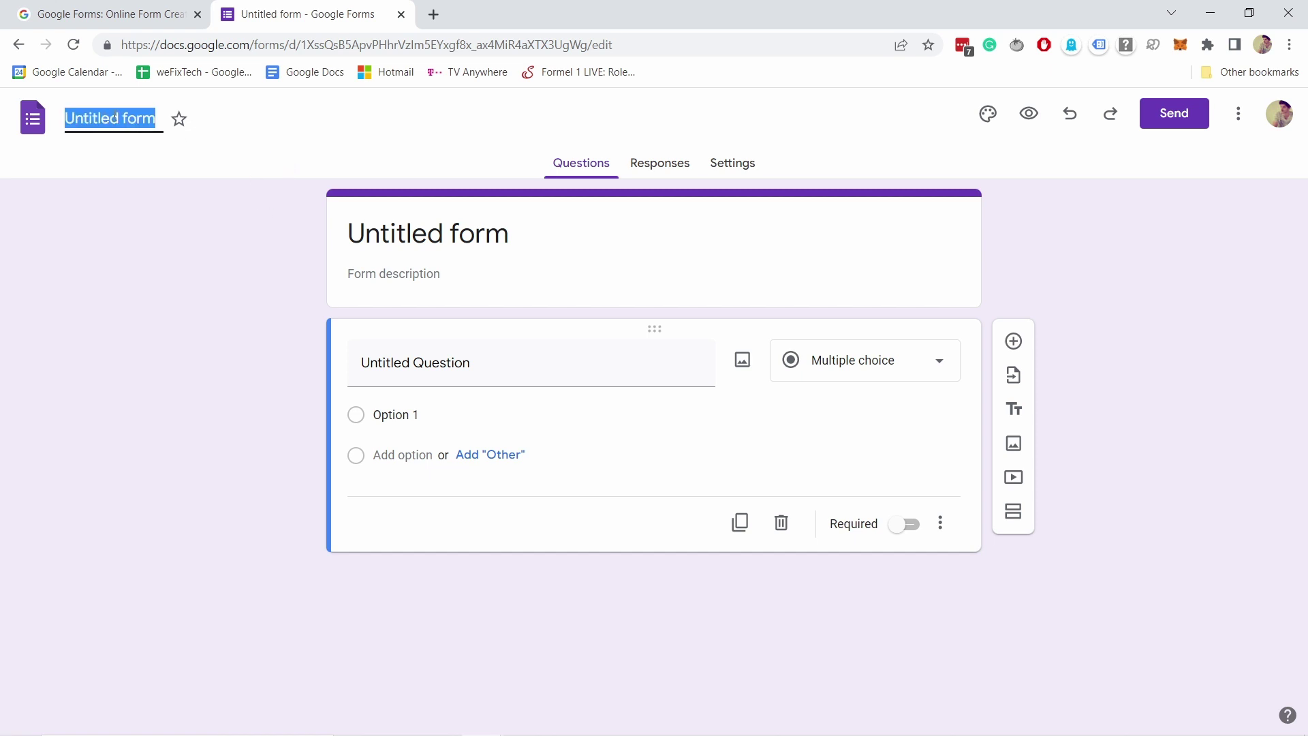
{"action": "type", "text": "Web"}
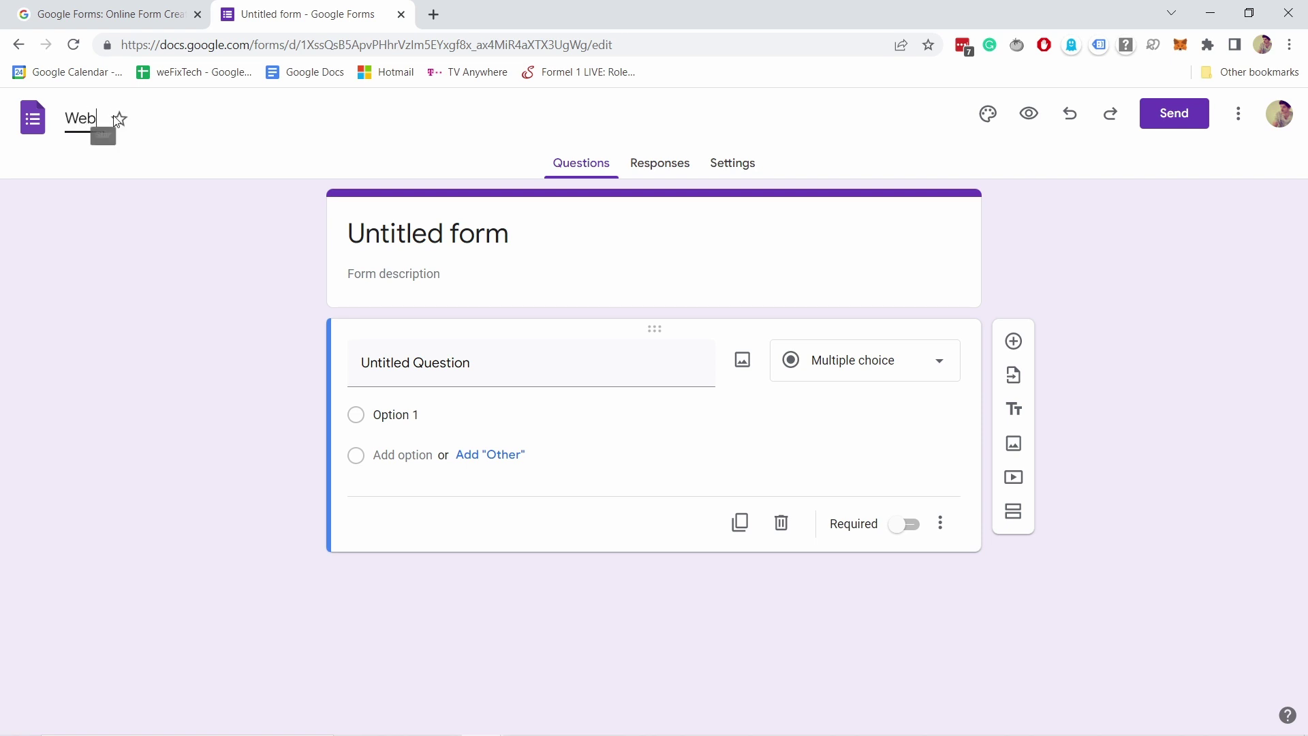
{"action": "type", "text": "site feedback form"}
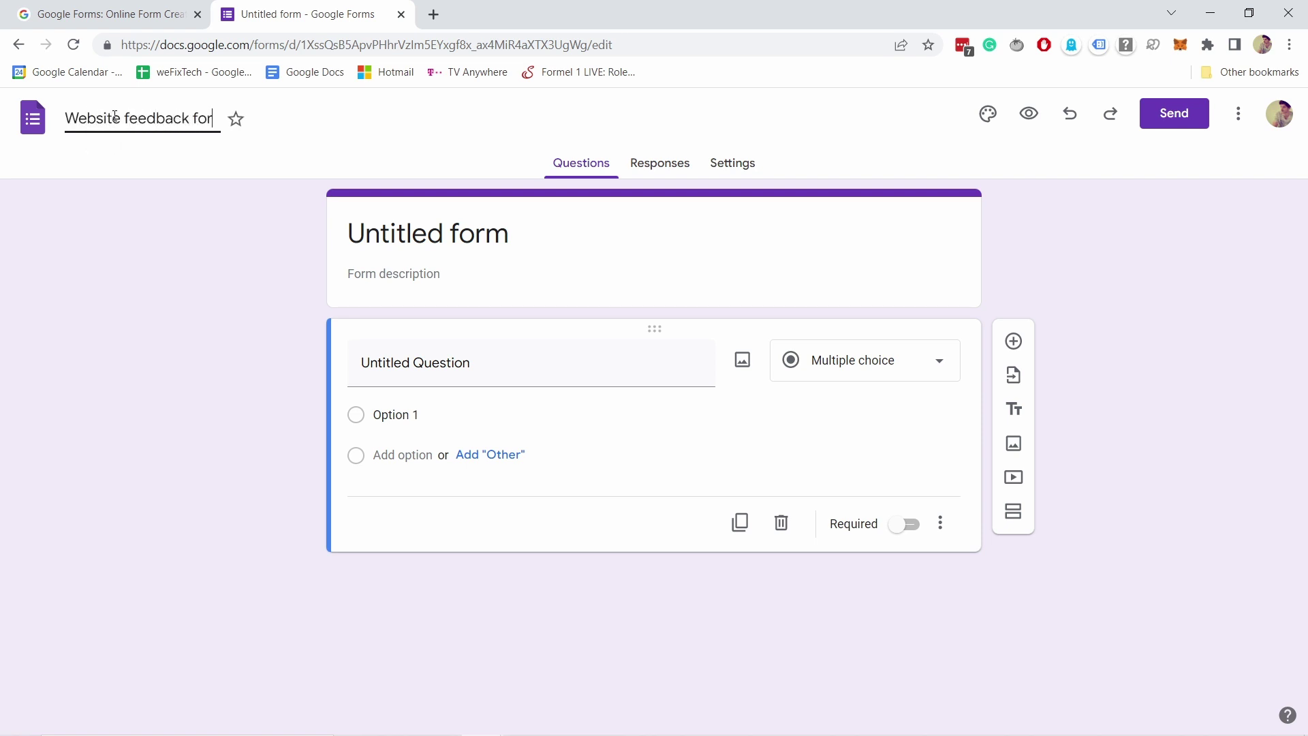
{"action": "left_click", "coordinate": [116, 155]}
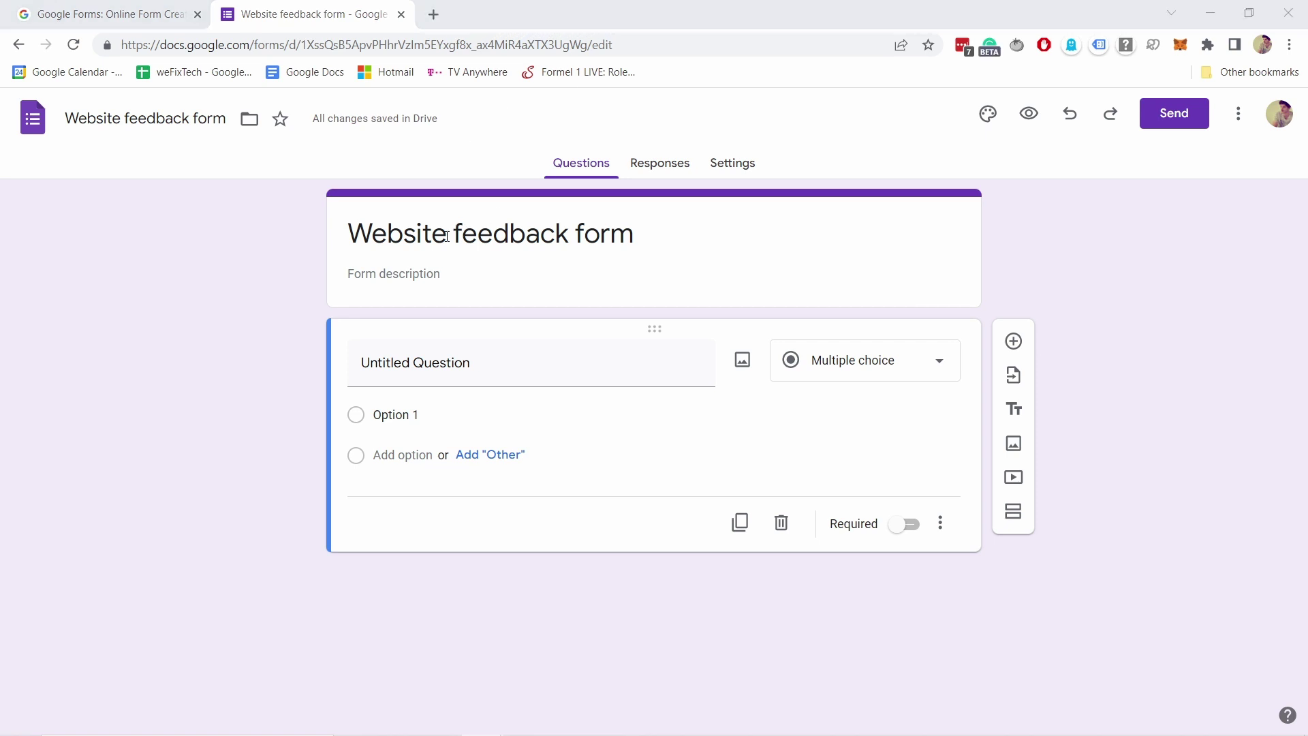
- Title the form "We want to hear your advice" and describe it as "We would love to hear your thoughts or feedback on how you experienced our website!"
{"action": "left_click", "coordinate": [325, 202]}
{"action": "left_click_drag", "start_coordinate": [636, 233], "coordinate": [327, 237]}
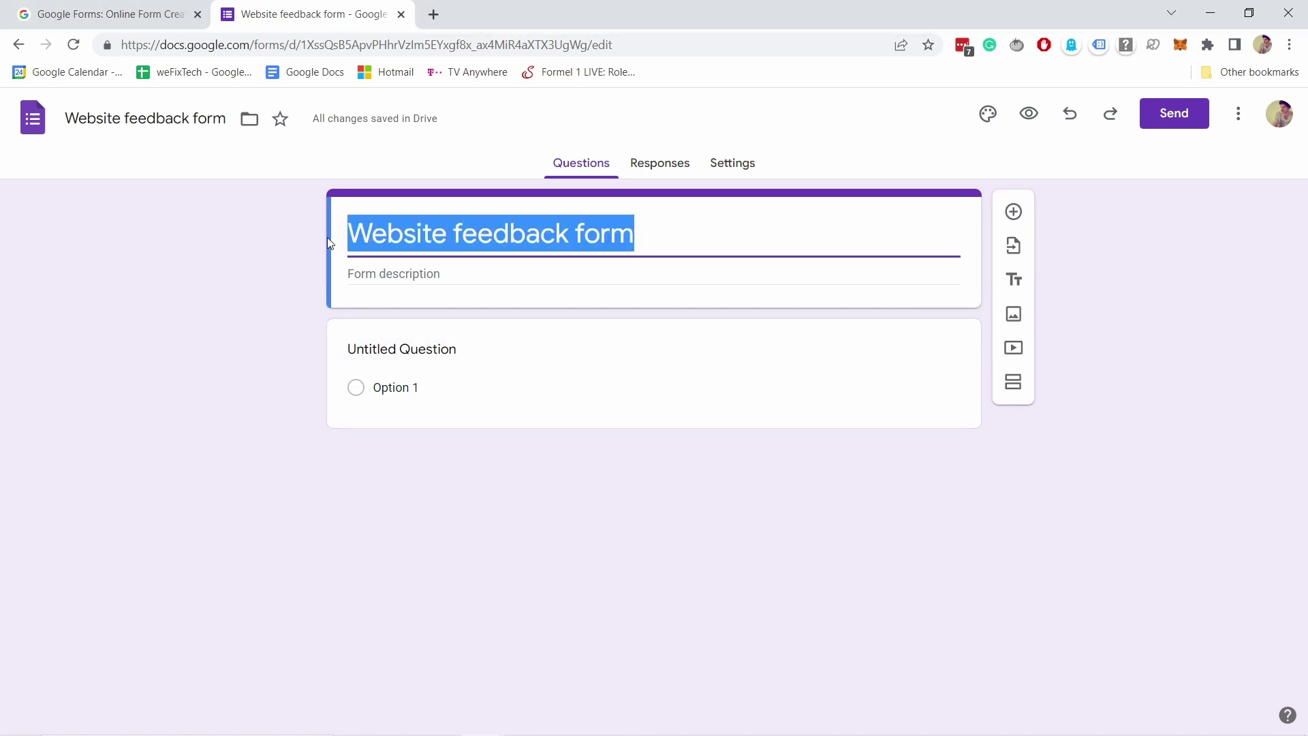
{"action": "type", "text": "We want to hear your advice"}
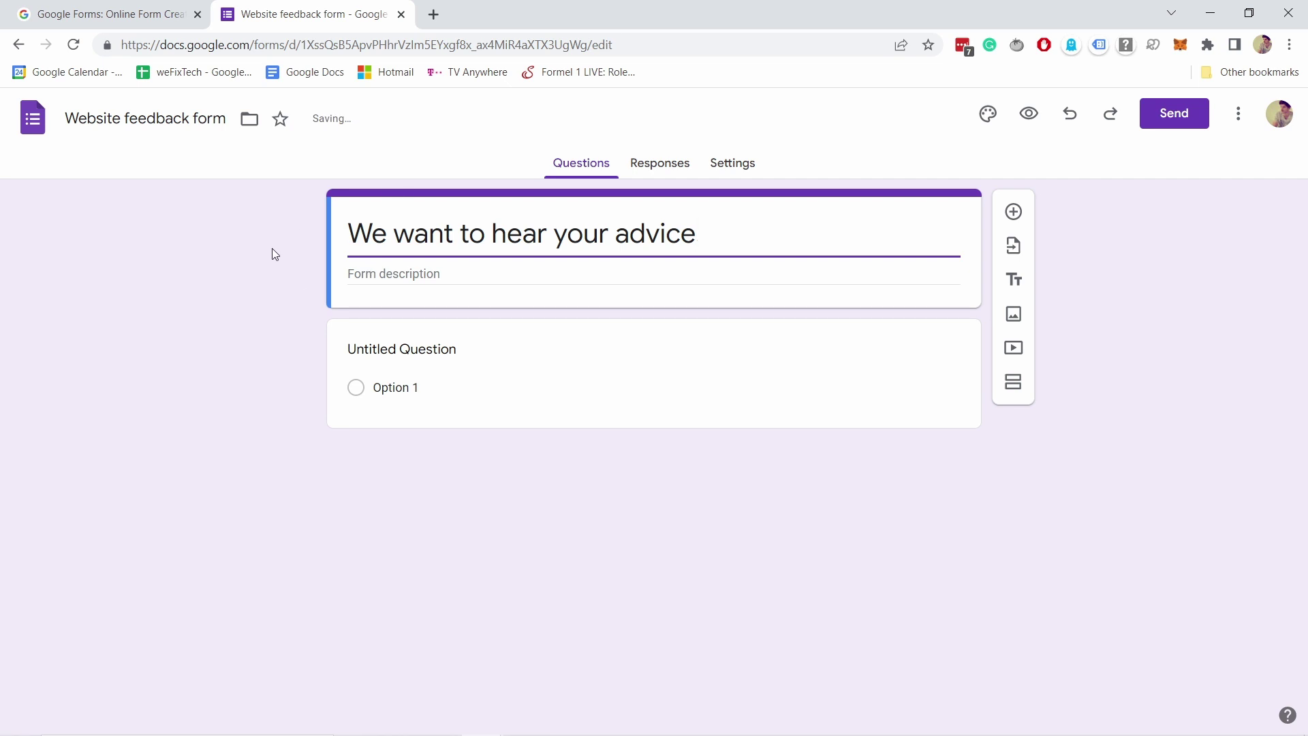
{"action": "left_click", "coordinate": [271, 254]}
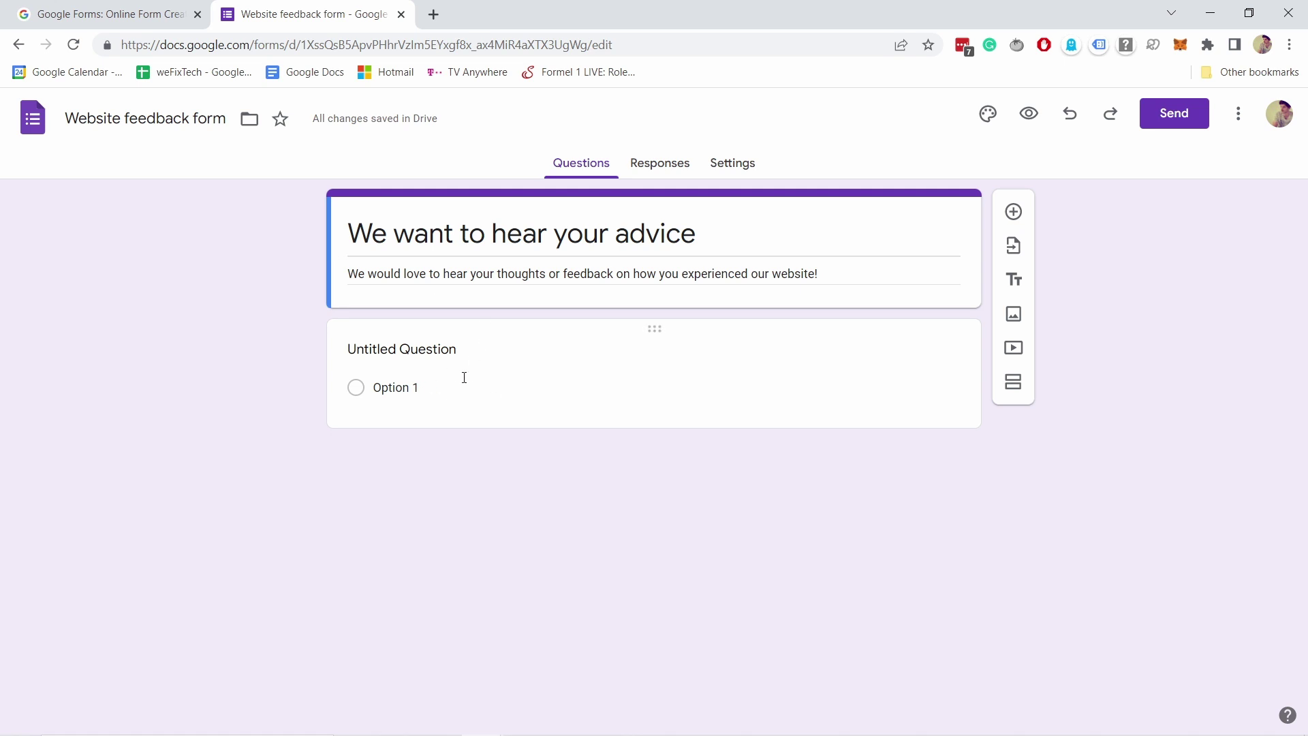
- Set the first question's type to Multiple choice and its text to "How did you find our website?"
{"action": "left_click", "coordinate": [527, 361]}
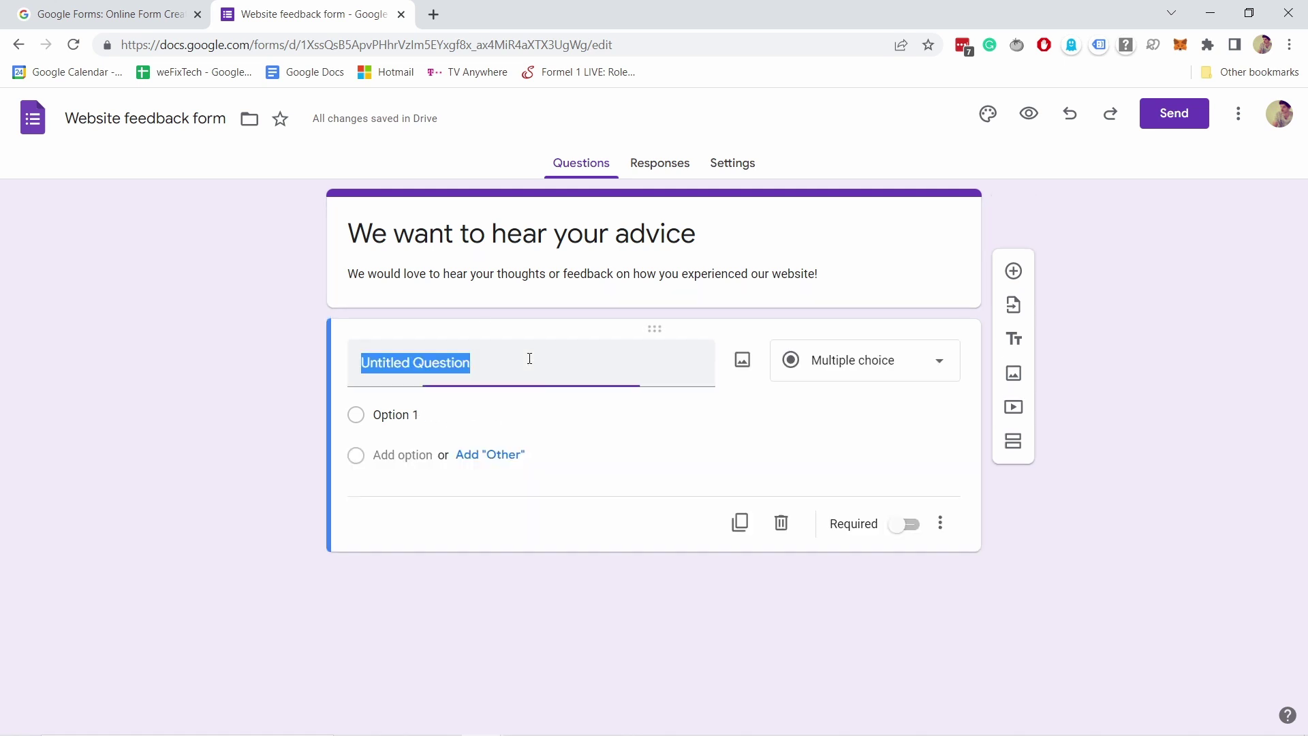
{"action": "left_click", "coordinate": [850, 371]}
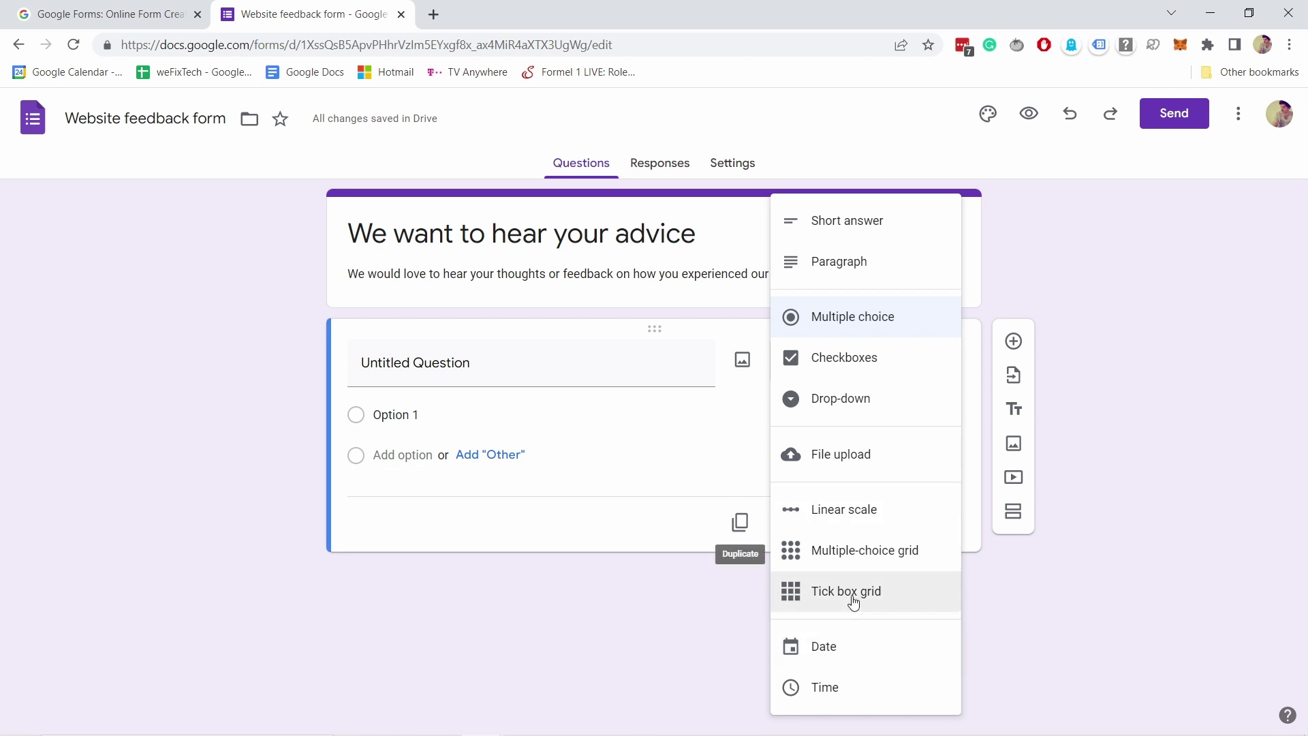
{"action": "left_click", "coordinate": [837, 326]}
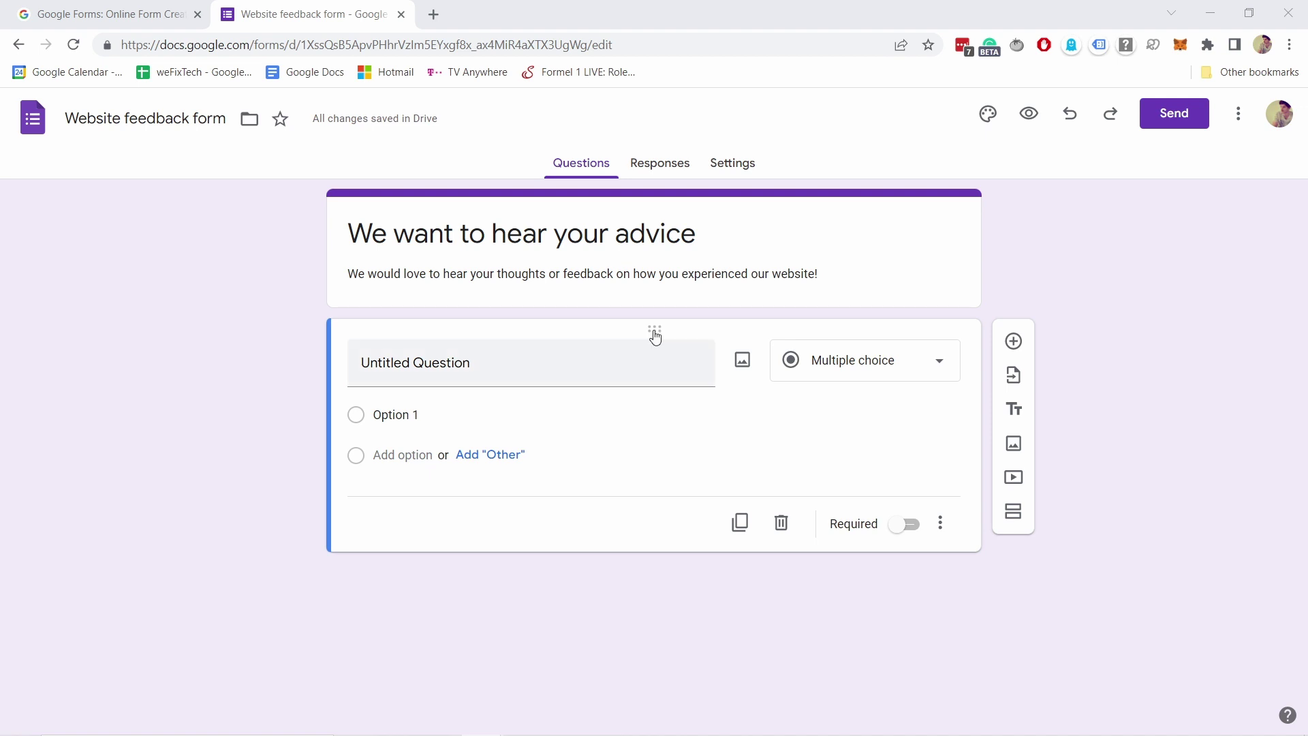
{"action": "left_click", "coordinate": [464, 349]}
{"action": "type", "text": "How did you find our website?"}
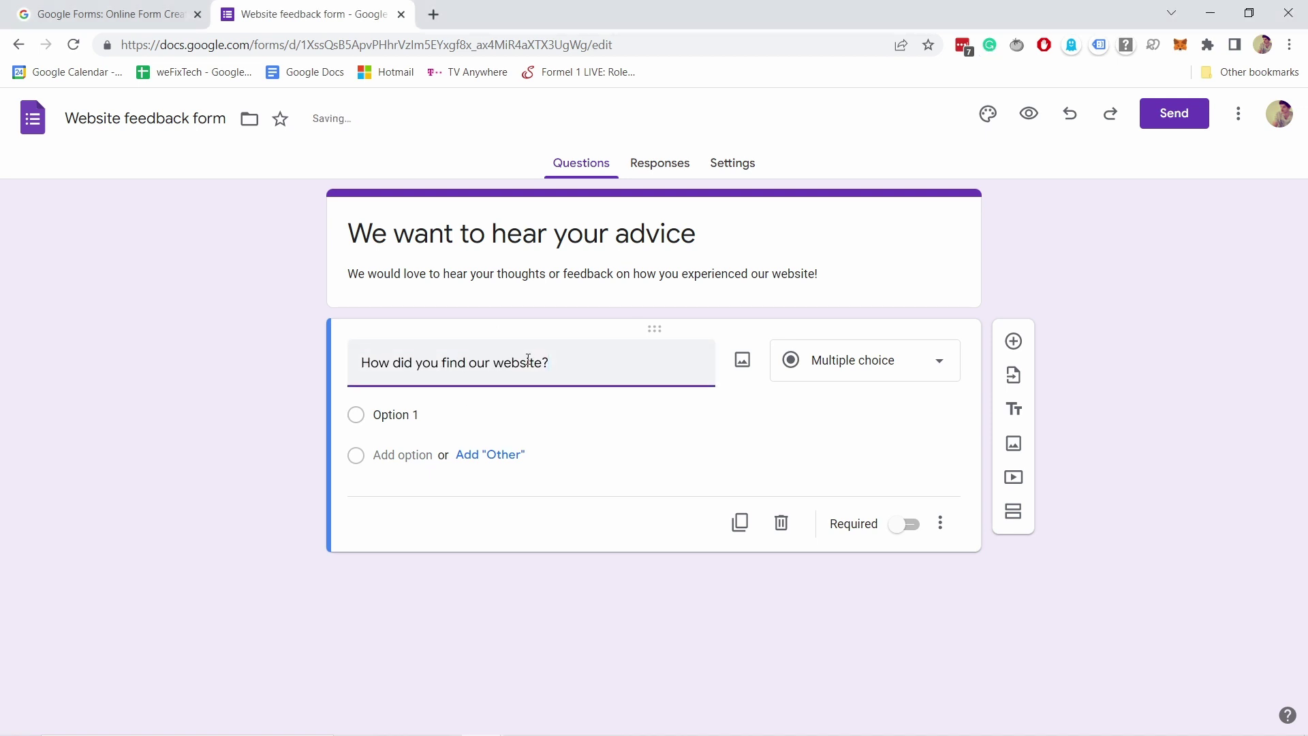
- Give the question the answer options Friend, Google, Influencer and Other, and make it required
{"action": "left_click", "coordinate": [556, 412]}
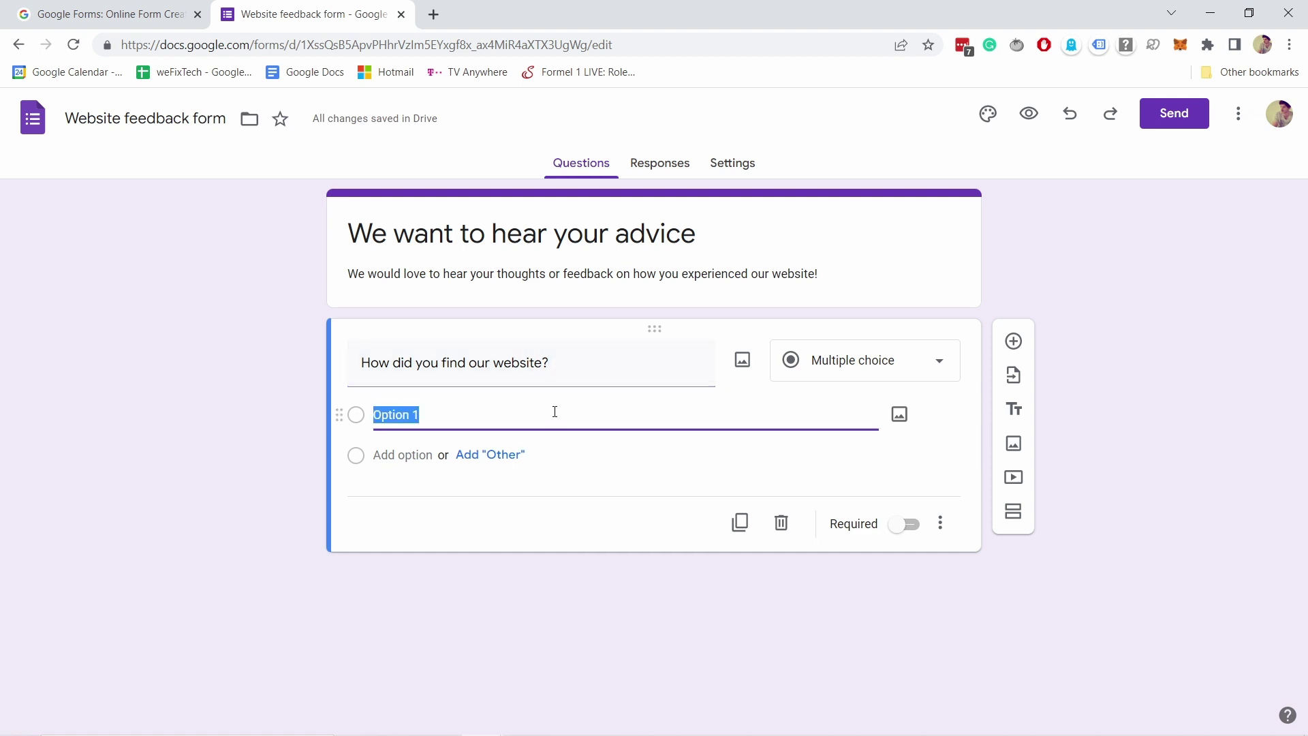
{"action": "type", "text": "Friend"}
{"action": "left_click", "coordinate": [405, 456]}
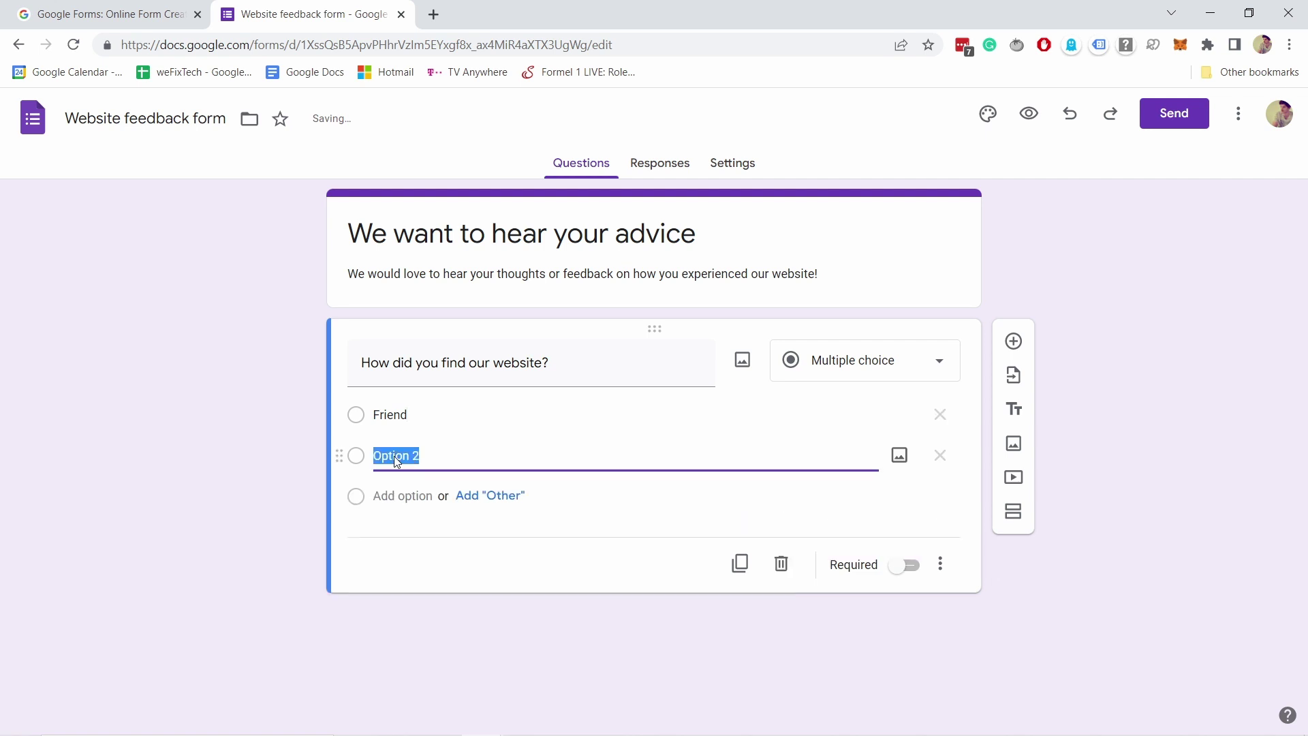
{"action": "type", "text": "Google"}
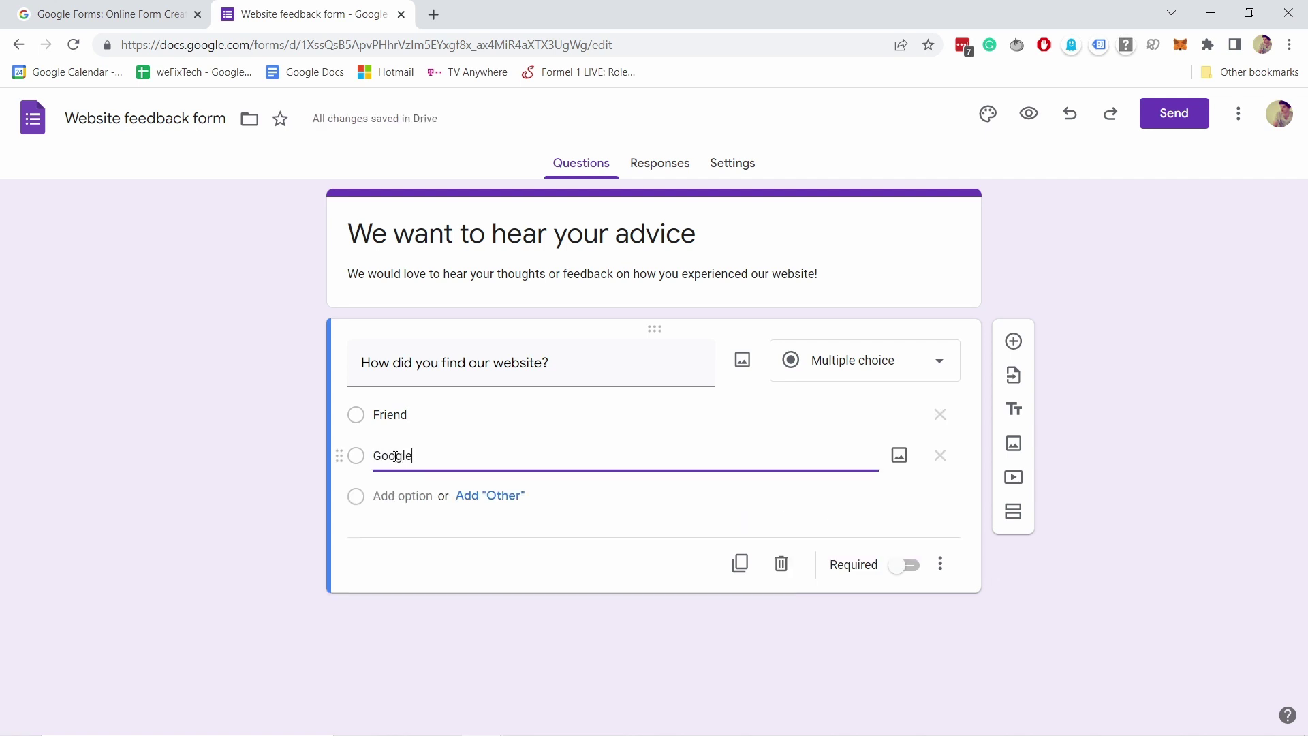
{"action": "left_click", "coordinate": [403, 492]}
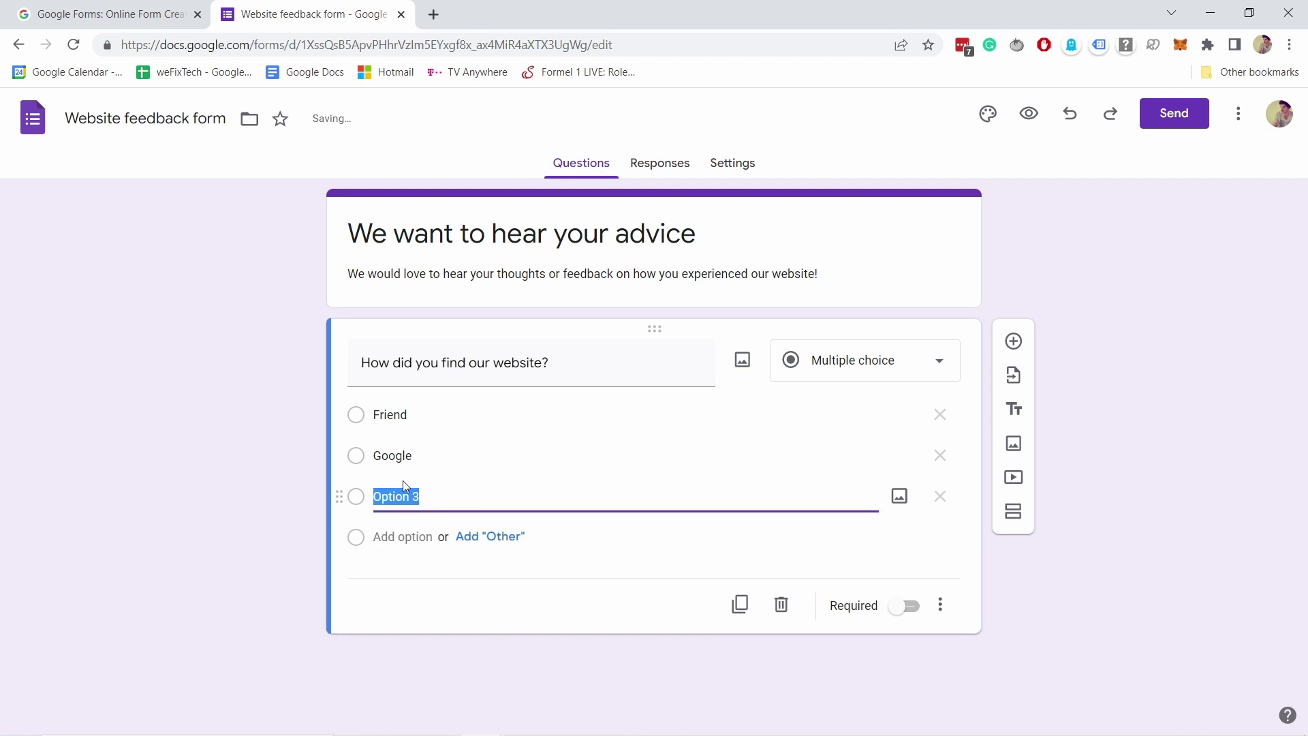
{"action": "type", "text": "Influencer"}
{"action": "left_click", "coordinate": [480, 541]}
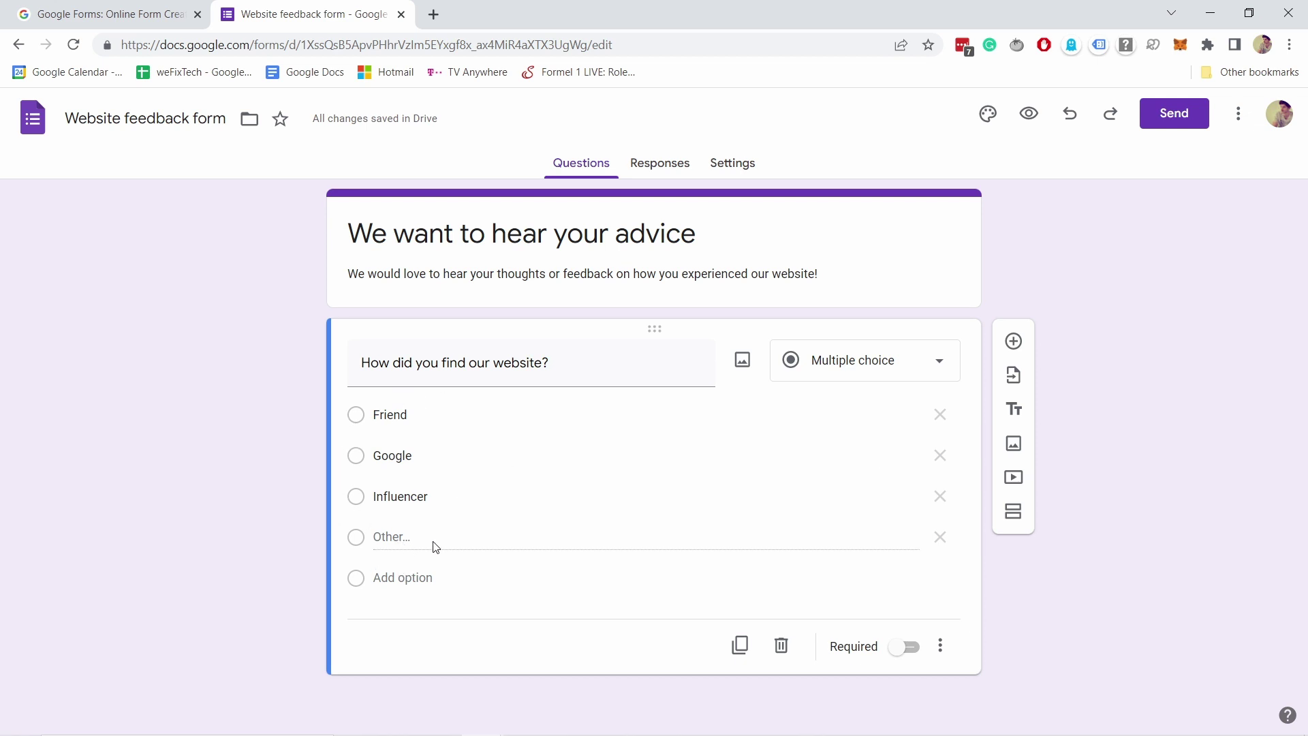
{"action": "left_click", "coordinate": [898, 649]}
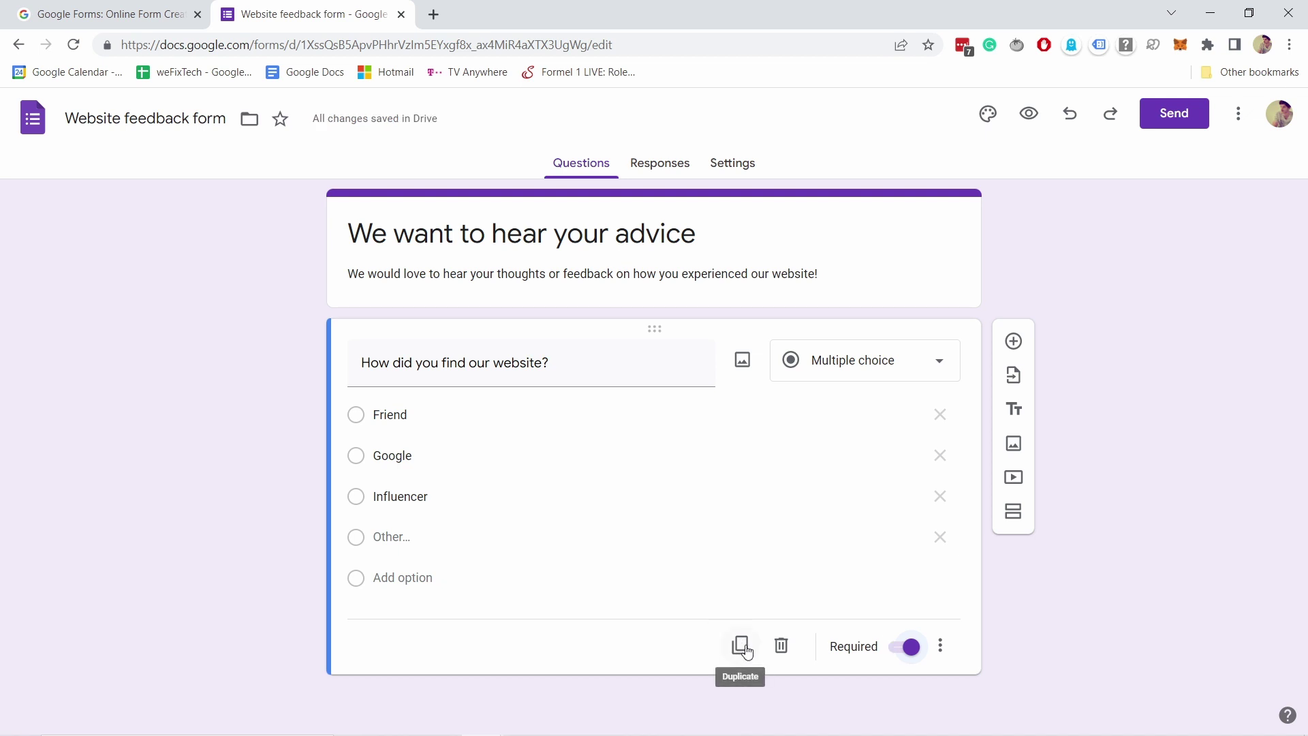
{"action": "left_click", "coordinate": [782, 651]}
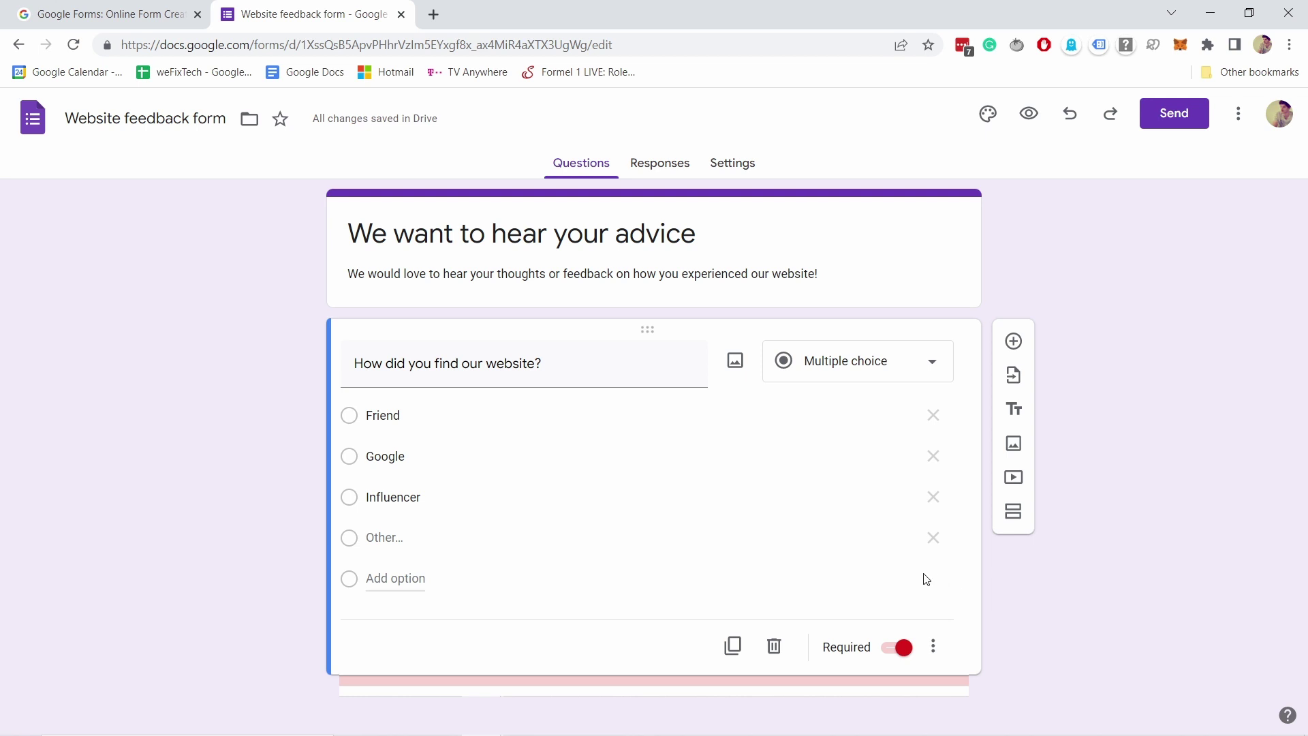
- Show a description on the "How did you find our website?" question and fill it with "Something"
{"action": "left_click", "coordinate": [934, 650]}
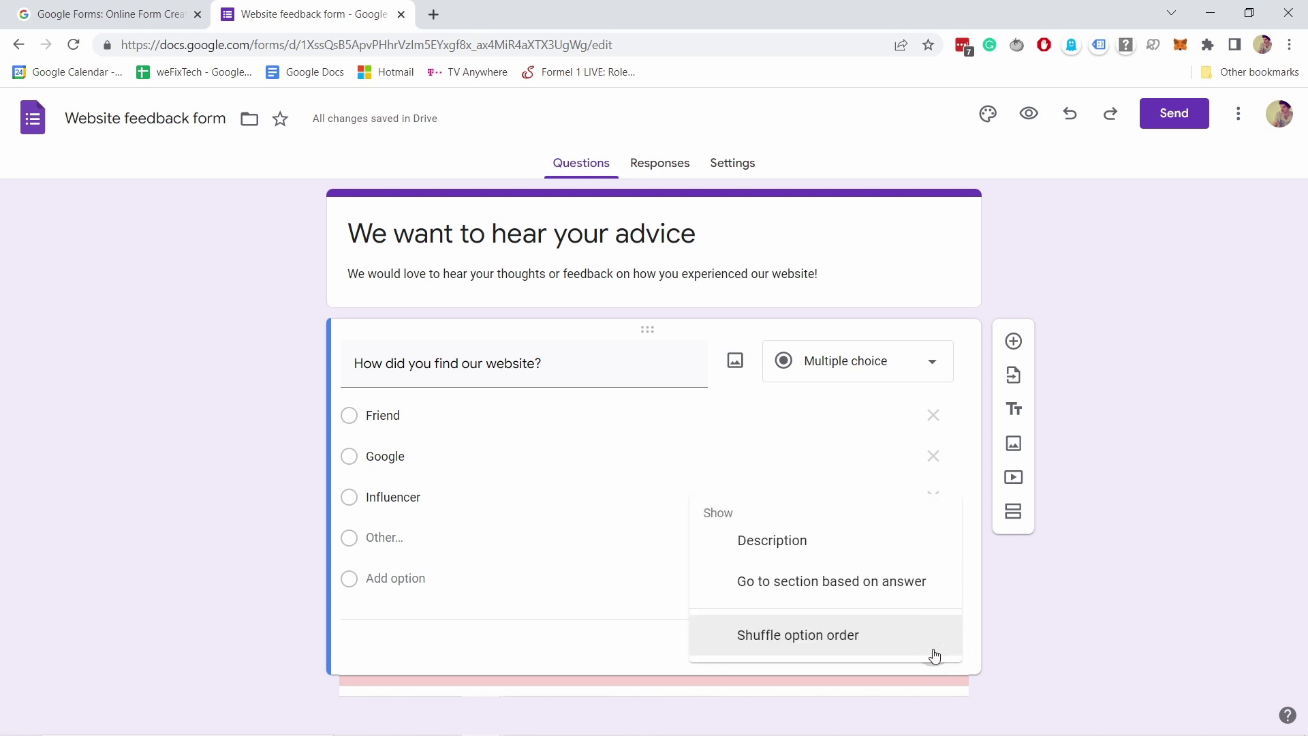
{"action": "left_click", "coordinate": [762, 545]}
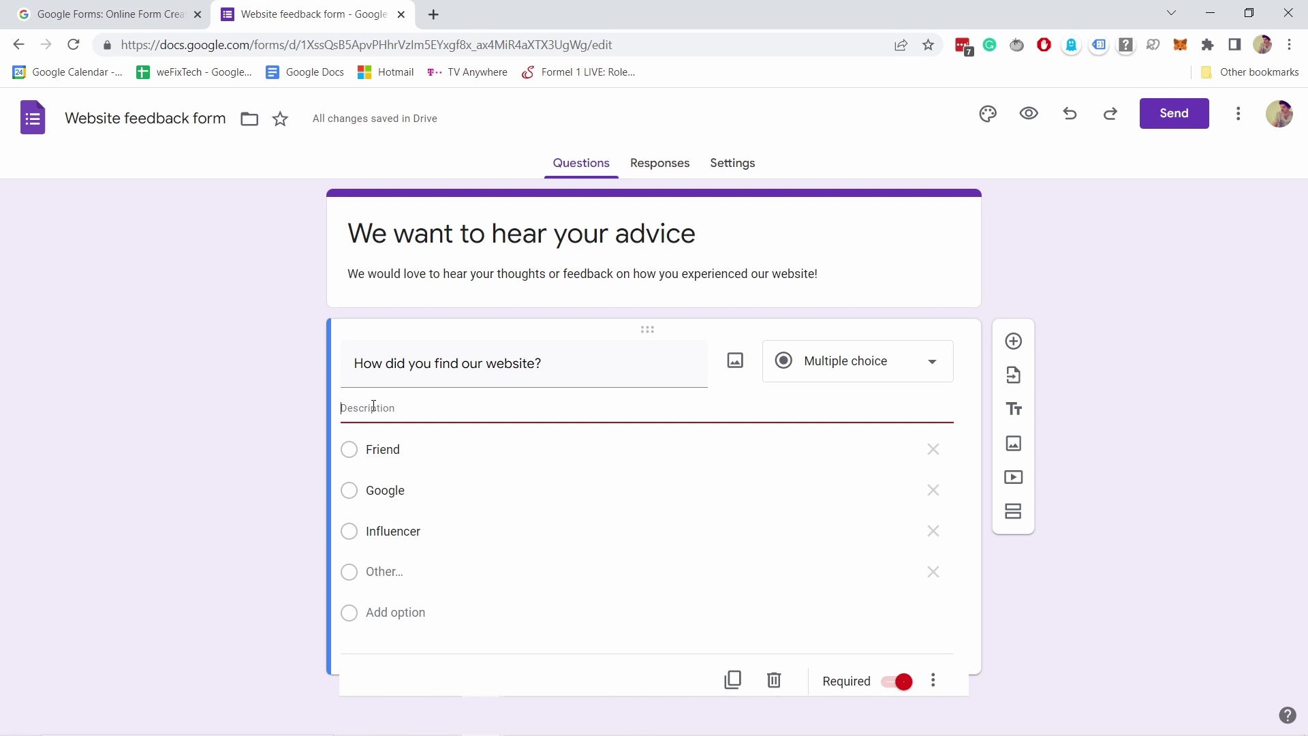
{"action": "type", "text": "Something"}
- Turn on going to a section based on answer for the first question and view the destinations available for Friend
{"action": "left_click", "coordinate": [930, 678]}
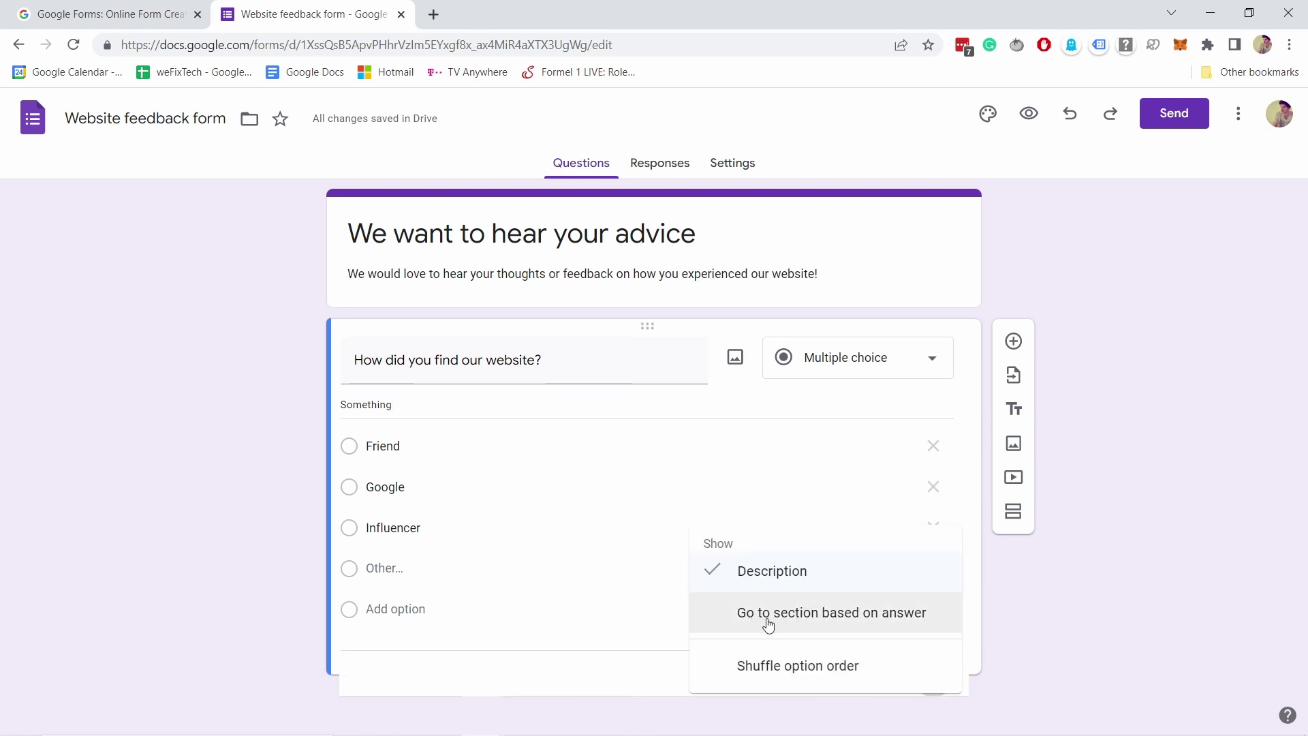
{"action": "left_click", "coordinate": [790, 615]}
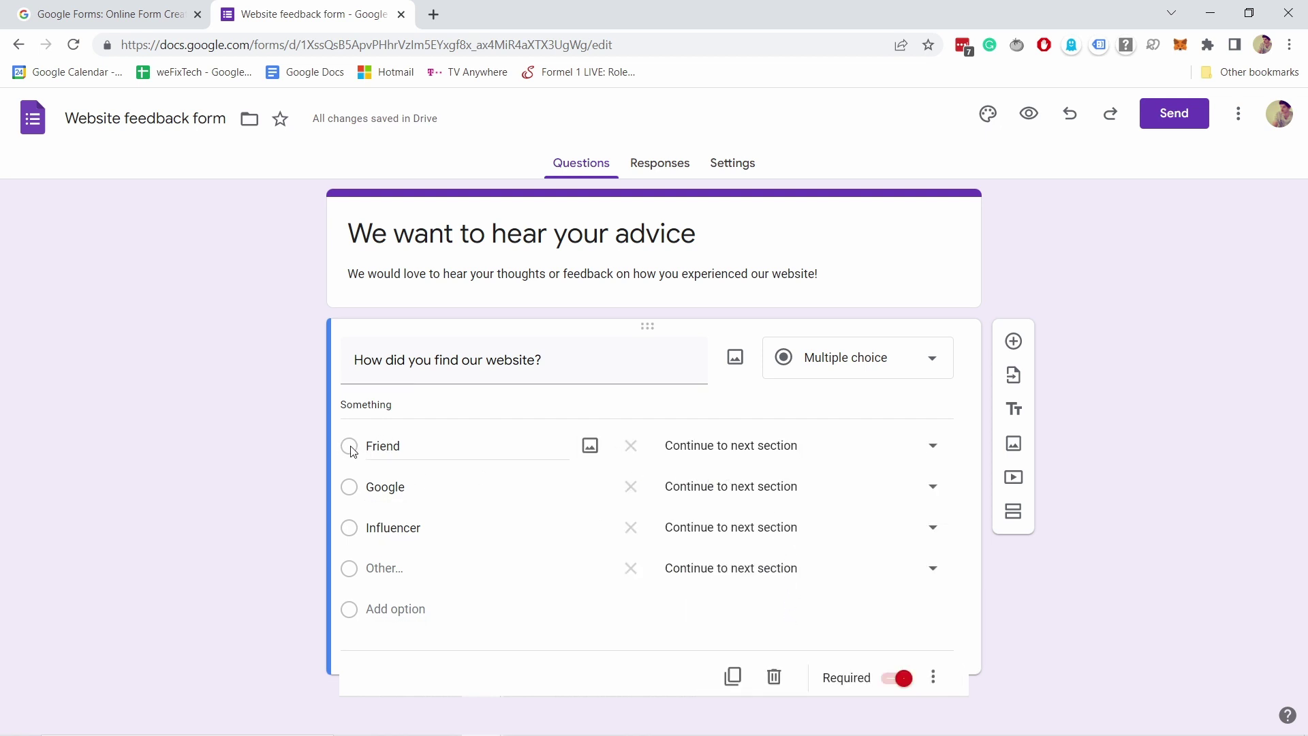
{"action": "left_click", "coordinate": [778, 448]}
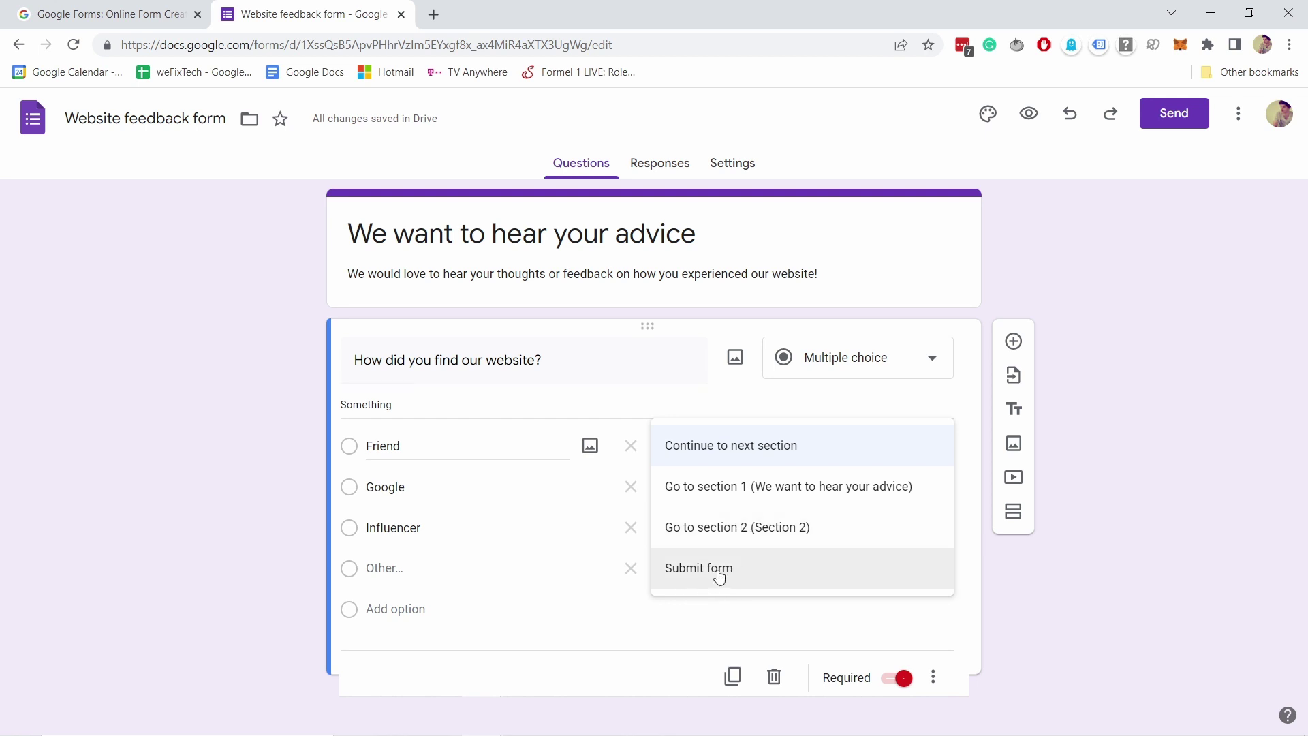
{"action": "key", "text": "Escape"}
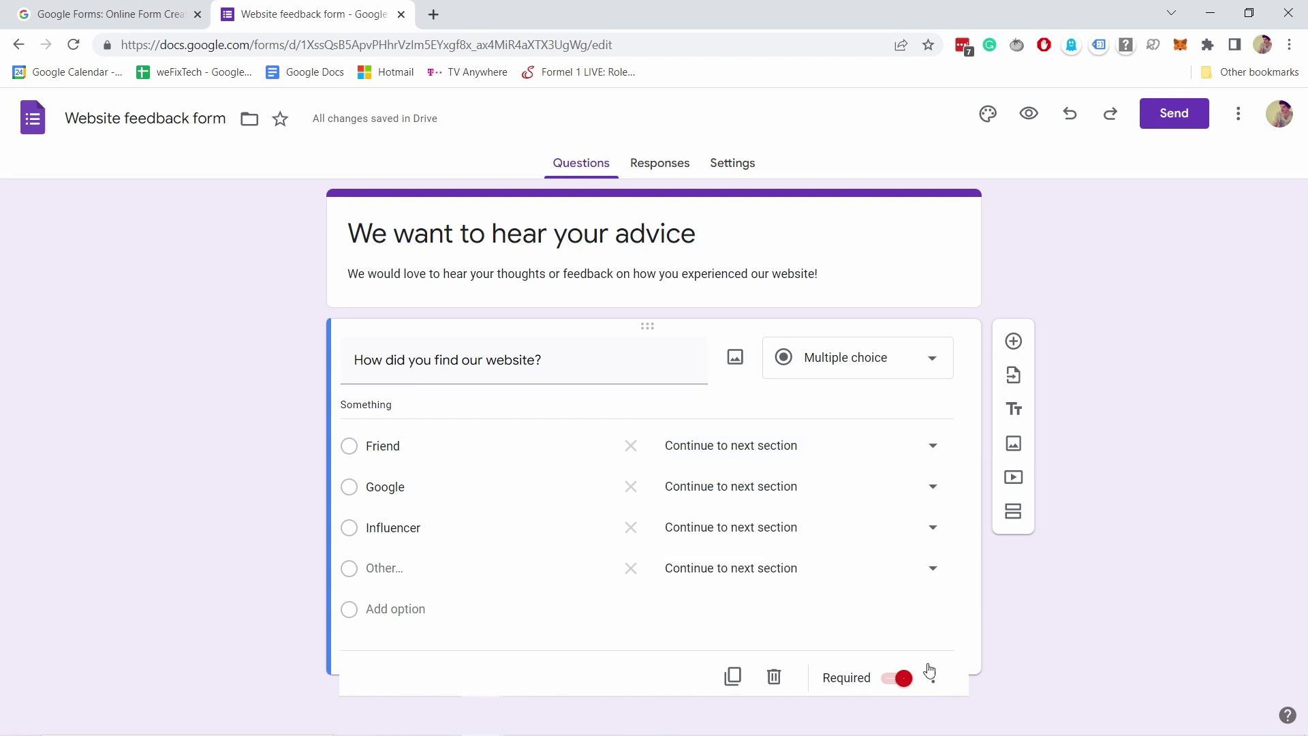
- Remove the description from the "How did you find our website?" question and turn off going to a section based on answer
{"action": "left_click", "coordinate": [934, 677]}
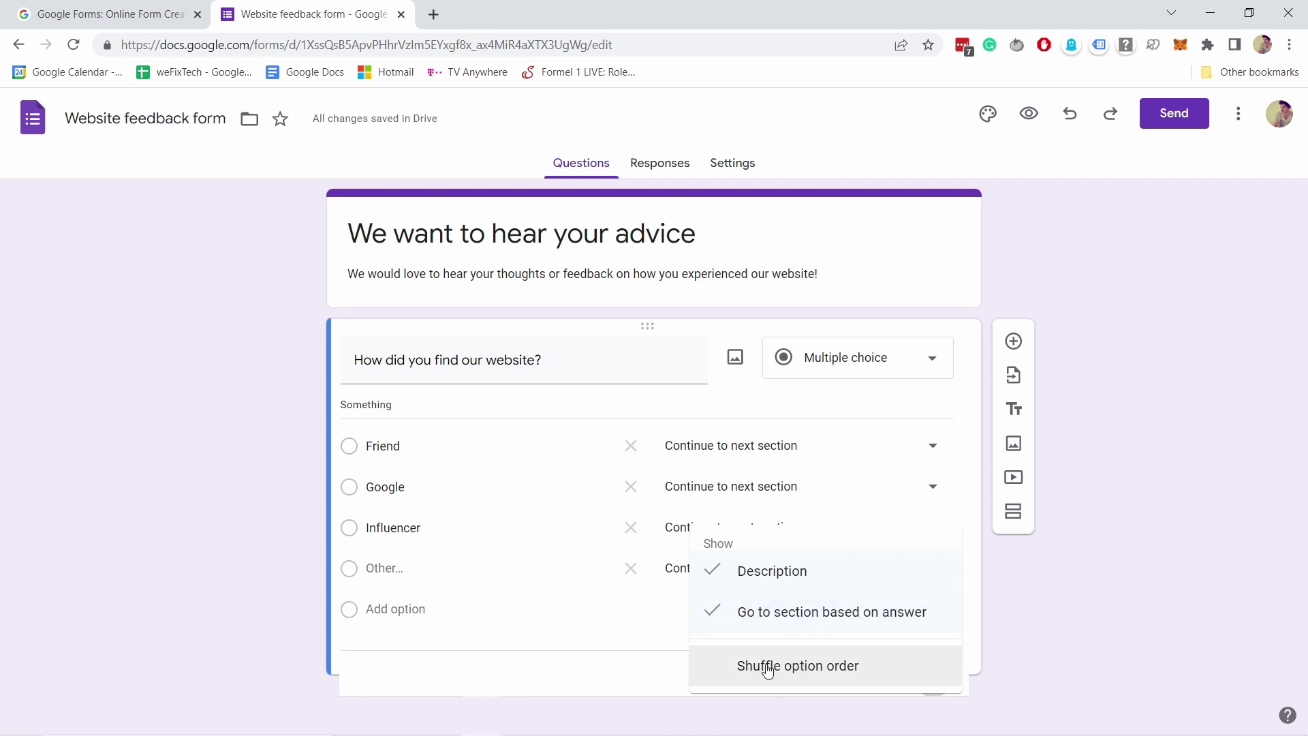
{"action": "left_click", "coordinate": [735, 579]}
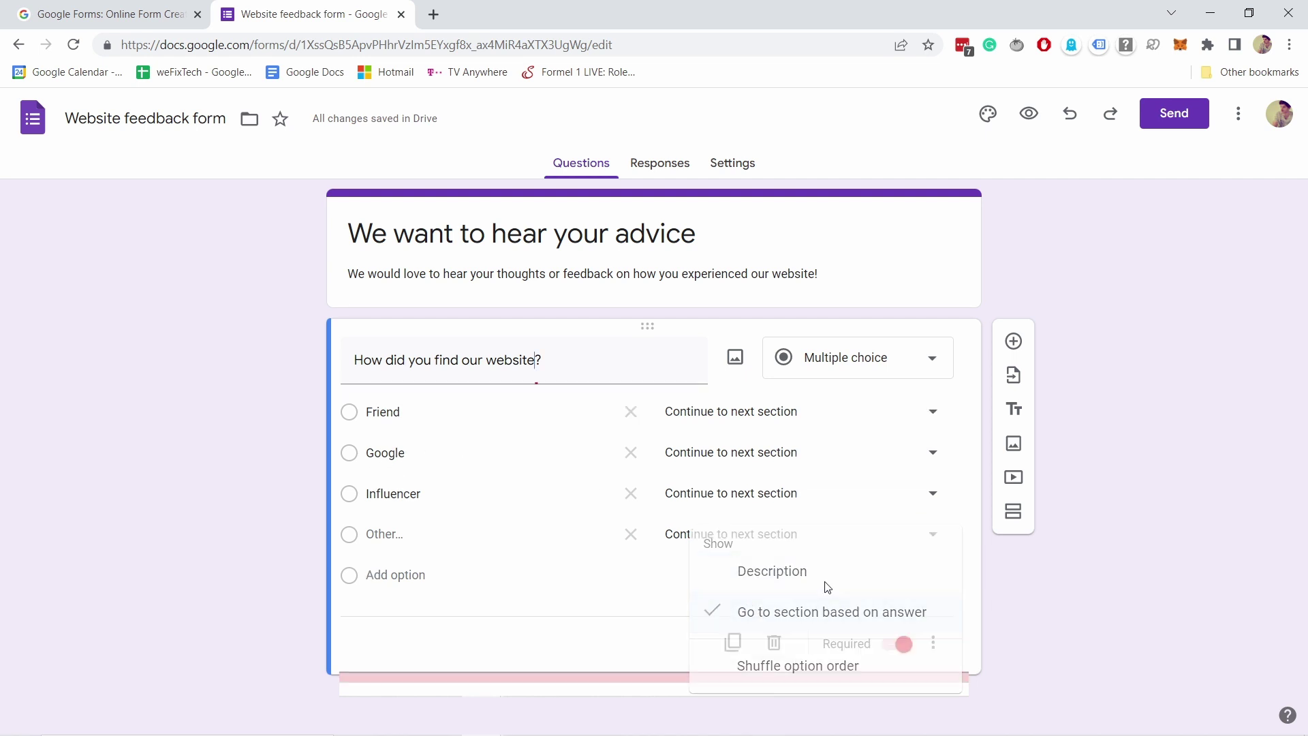
{"action": "left_click", "coordinate": [933, 643]}
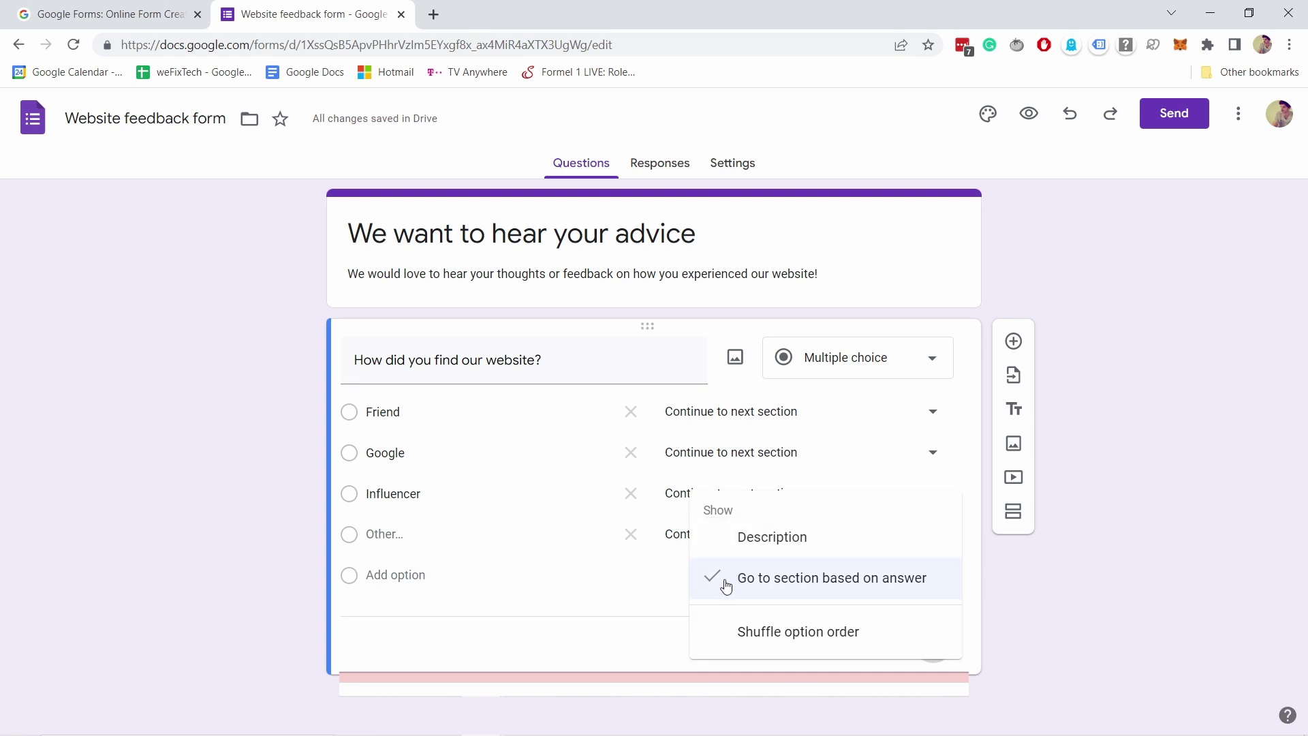
{"action": "left_click", "coordinate": [785, 582]}
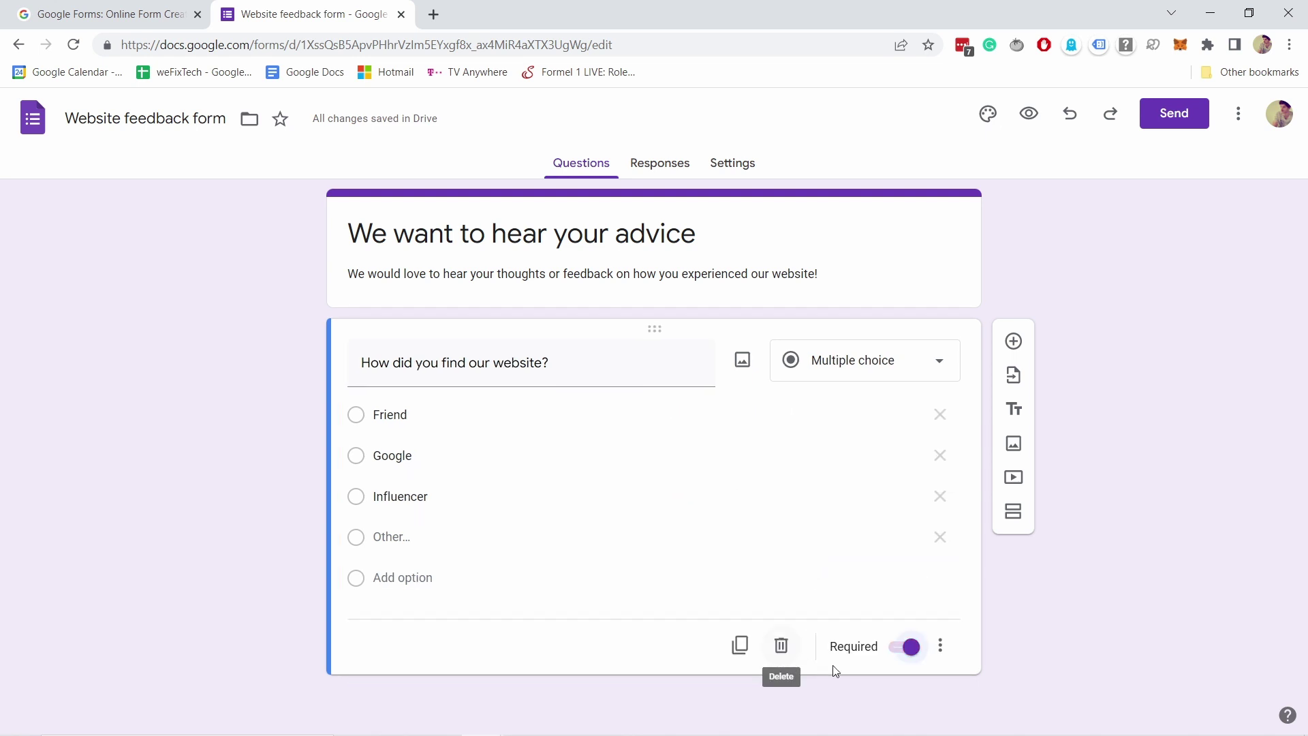
- Add a Paragraph question with the text "What could we do to make this site more useful to you?"
{"action": "left_click", "coordinate": [1014, 341]}
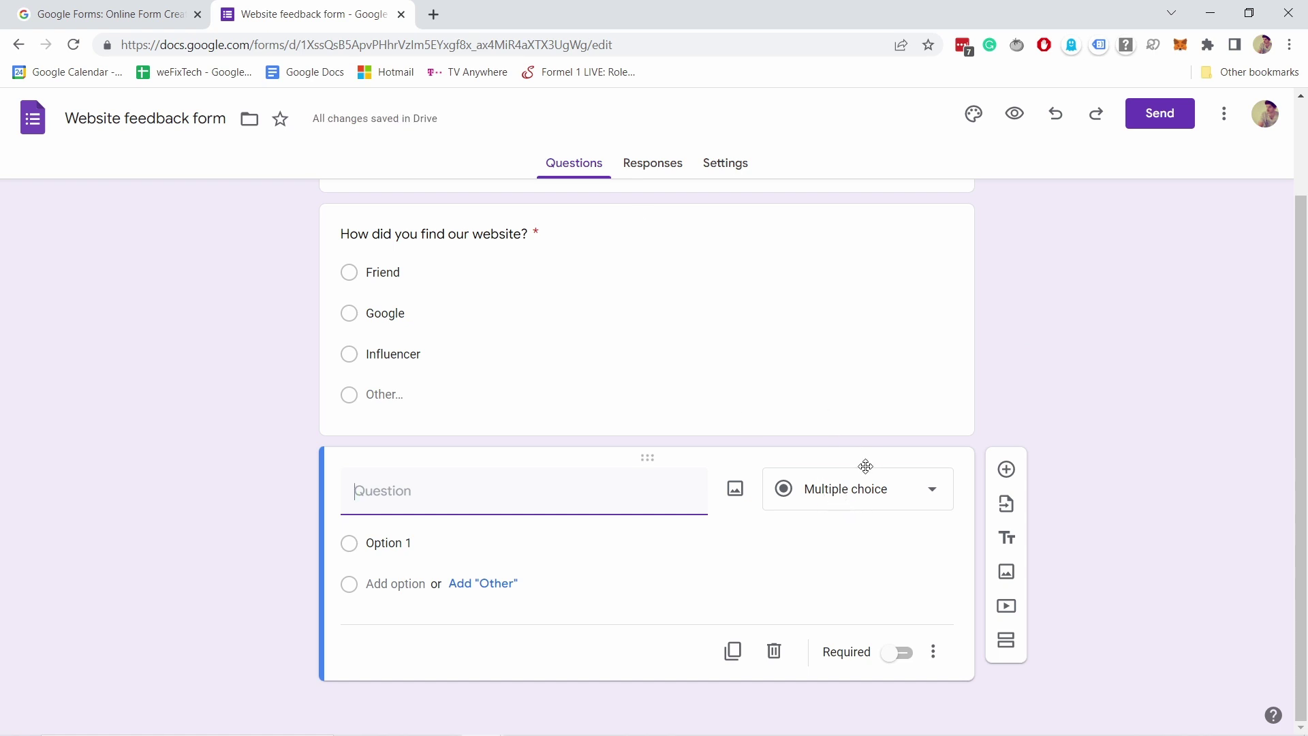
{"action": "left_click", "coordinate": [830, 504]}
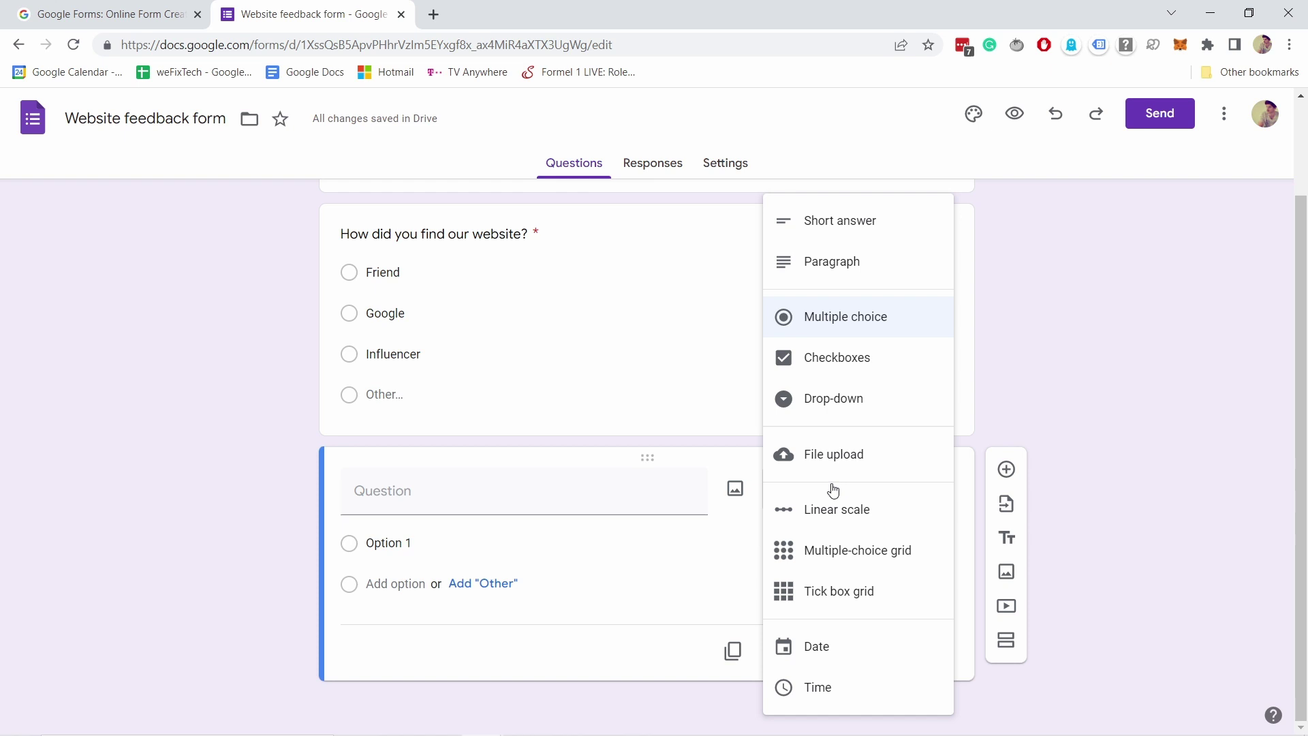
{"action": "left_click", "coordinate": [811, 265]}
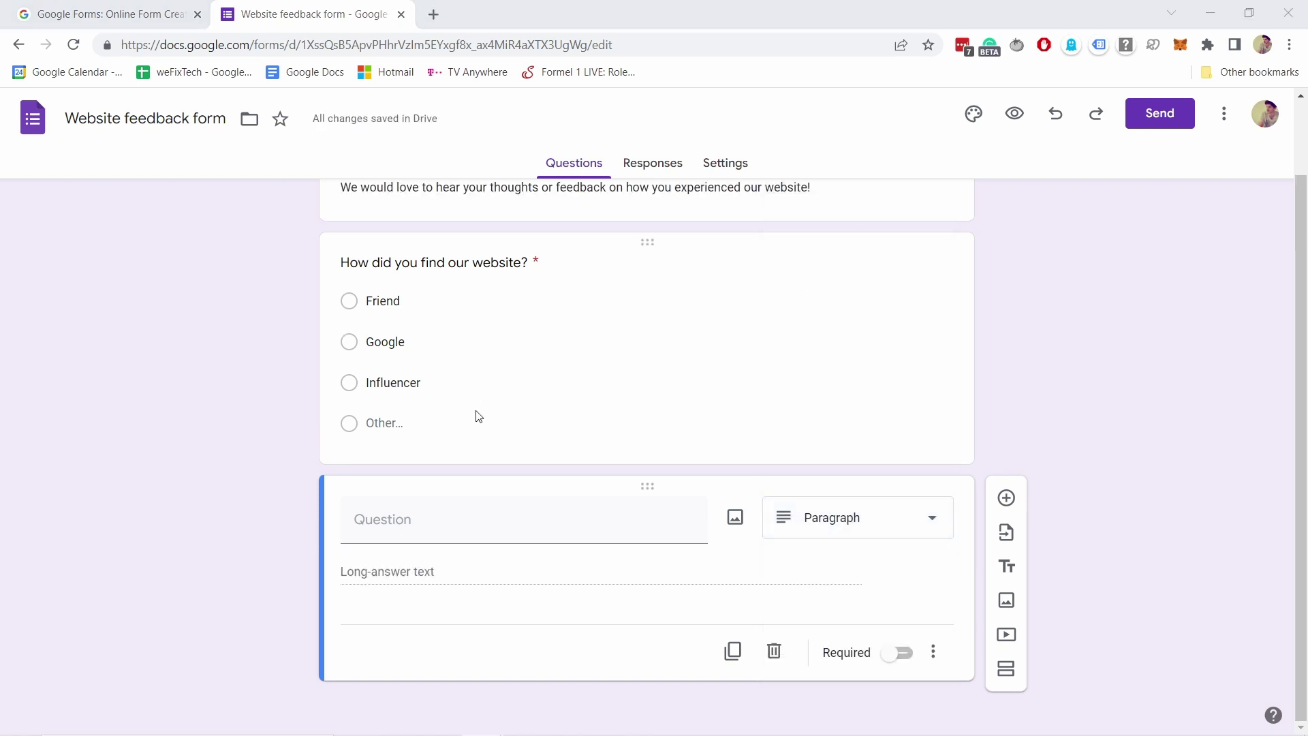
{"action": "left_click", "coordinate": [427, 529]}
{"action": "type", "text": "What could we do to make this site more useful to you?"}
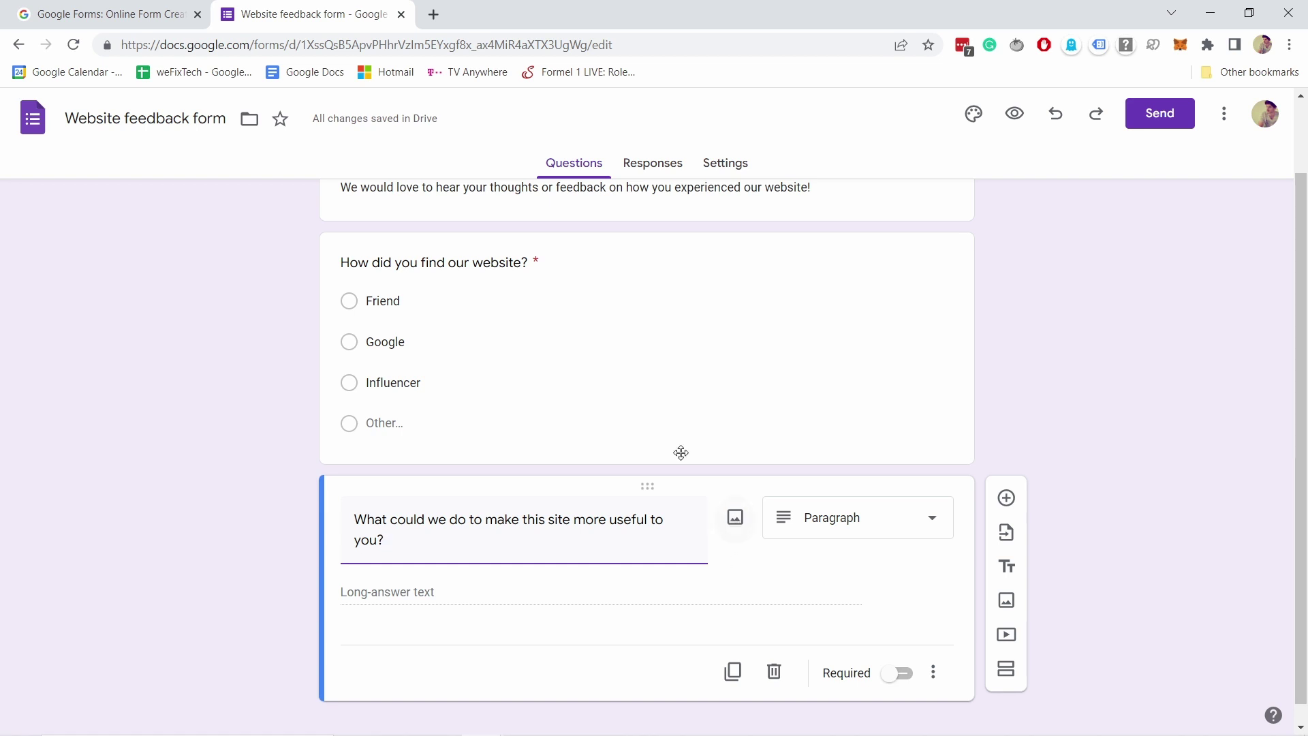
- Insert the image 303836.jpg from Google Drive into the Paragraph question
{"action": "left_click", "coordinate": [735, 519]}
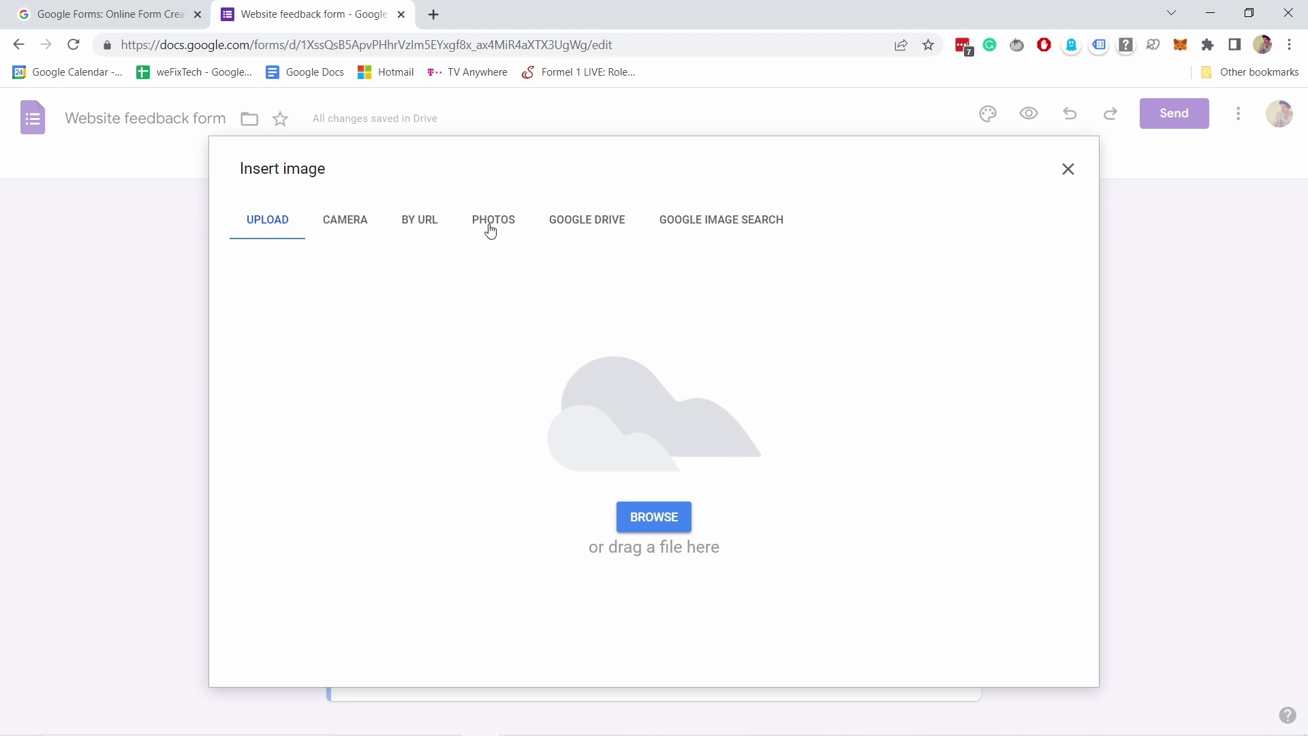
{"action": "left_click", "coordinate": [424, 230]}
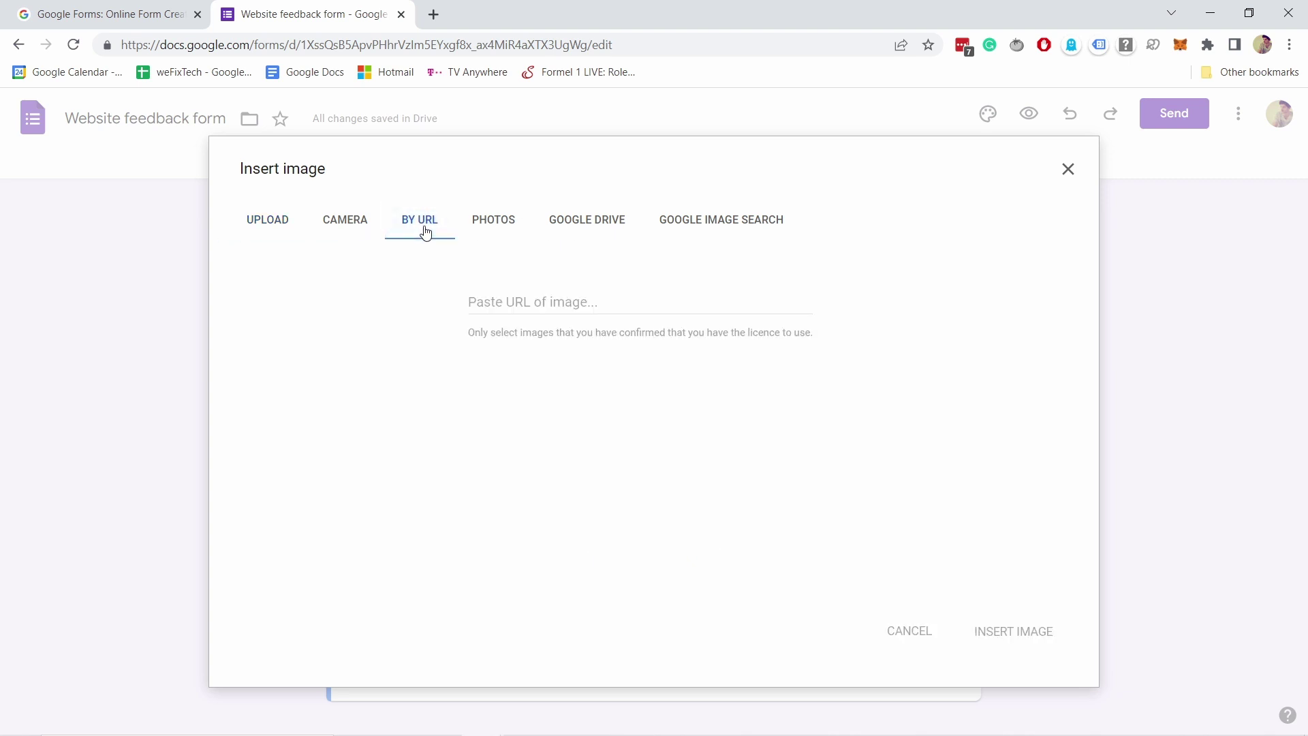
{"action": "left_click", "coordinate": [588, 219]}
{"action": "scroll", "coordinate": [652, 298], "scroll_direction": "down", "scroll_amount": 2}
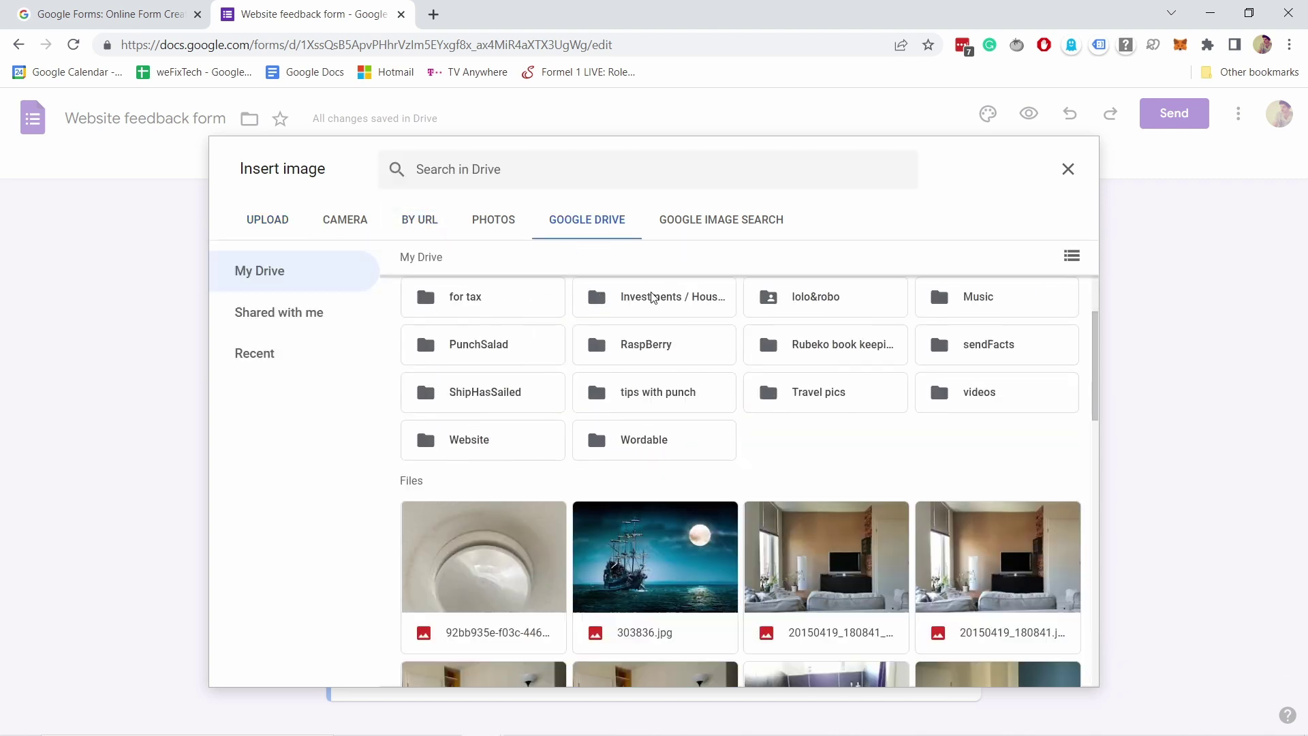
{"action": "scroll", "coordinate": [652, 297], "scroll_direction": "down", "scroll_amount": 1}
{"action": "left_click", "coordinate": [641, 512]}
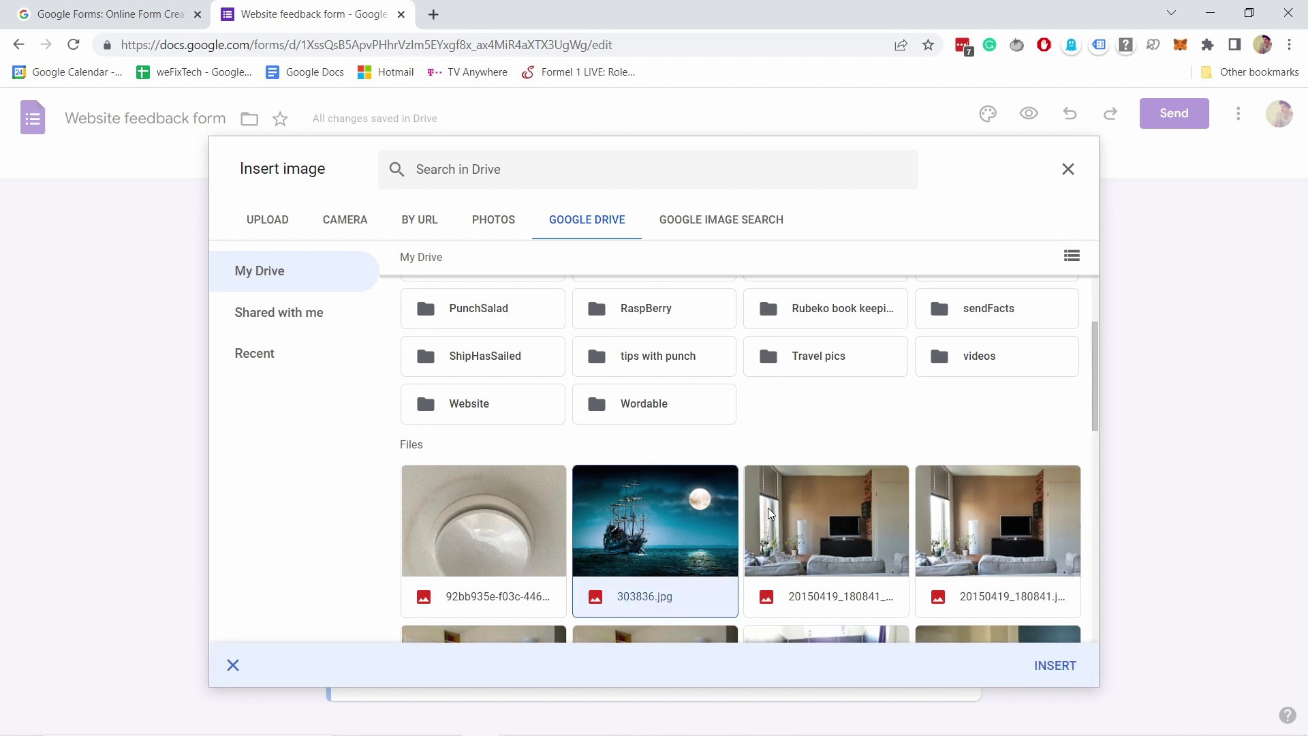
{"action": "left_click", "coordinate": [1054, 665]}
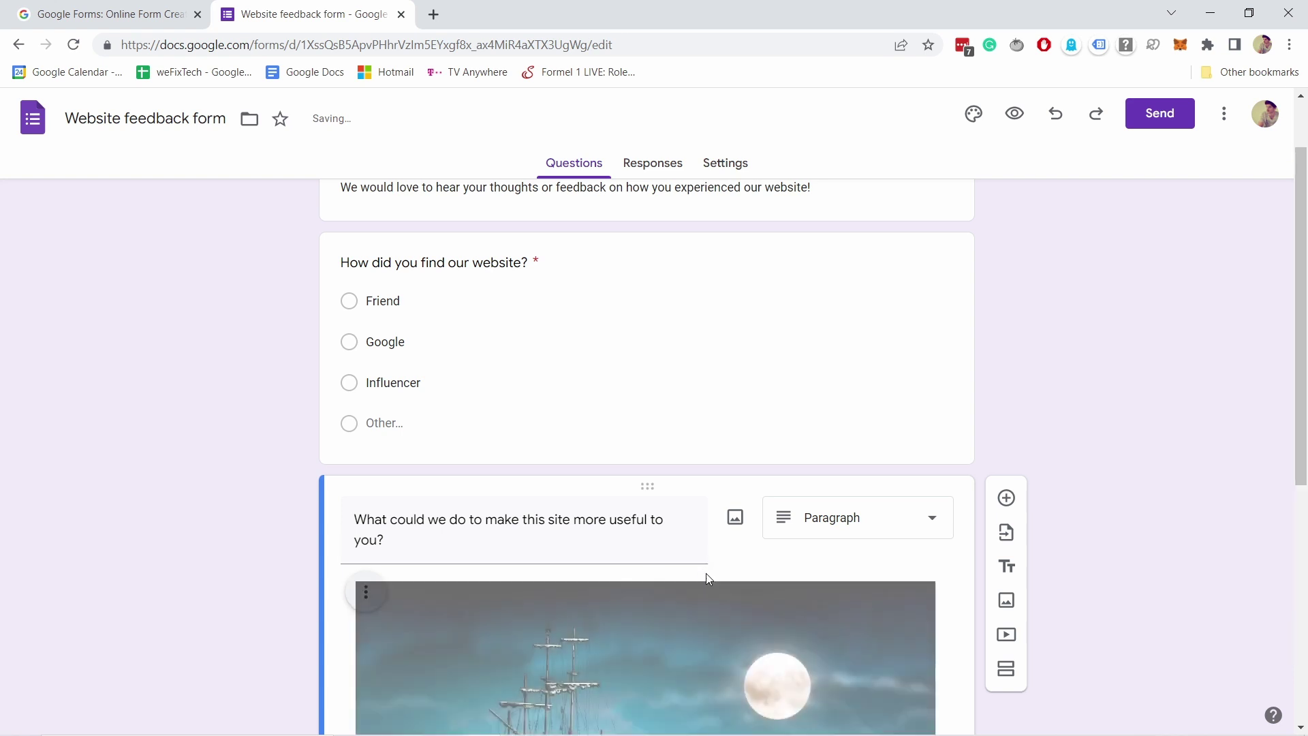
{"action": "scroll", "coordinate": [403, 615], "scroll_direction": "down", "scroll_amount": 4}
{"action": "scroll", "coordinate": [572, 441], "scroll_direction": "down", "scroll_amount": 1}
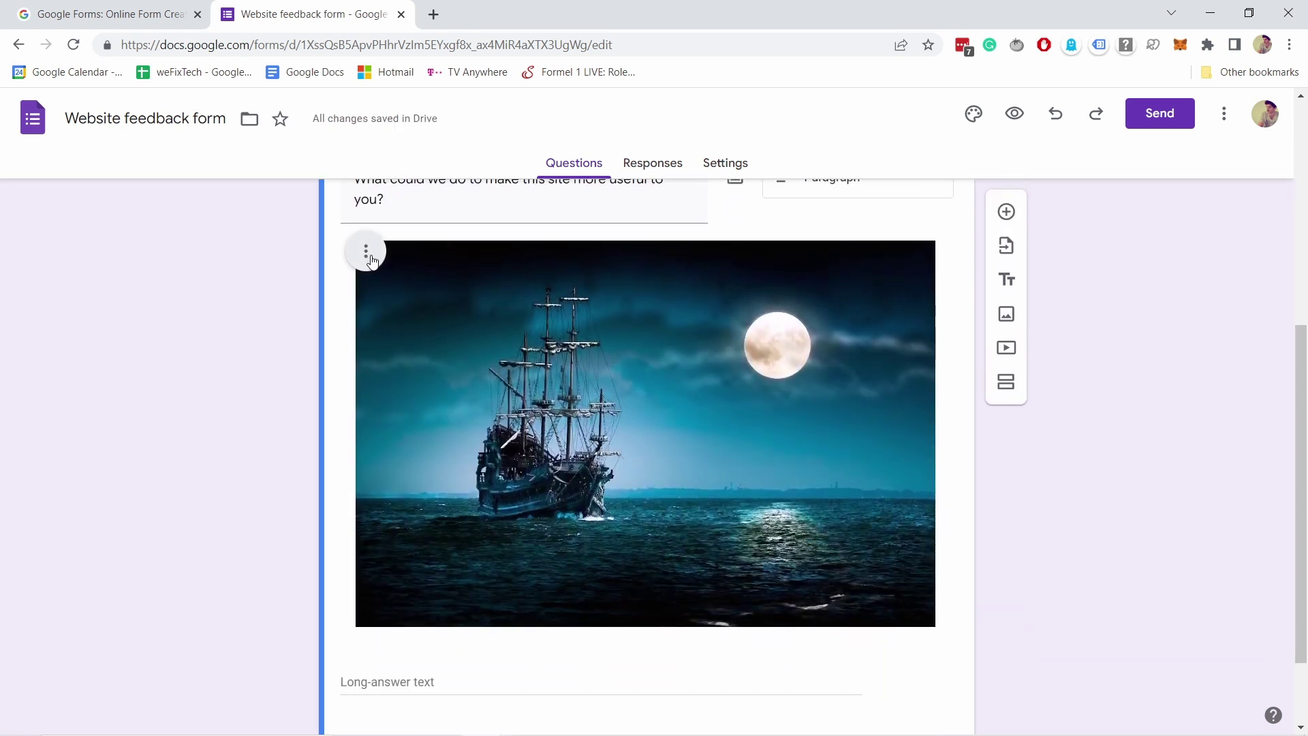
{"action": "scroll", "coordinate": [552, 423], "scroll_direction": "up", "scroll_amount": 2}
{"action": "scroll", "coordinate": [639, 417], "scroll_direction": "down", "scroll_amount": 1}
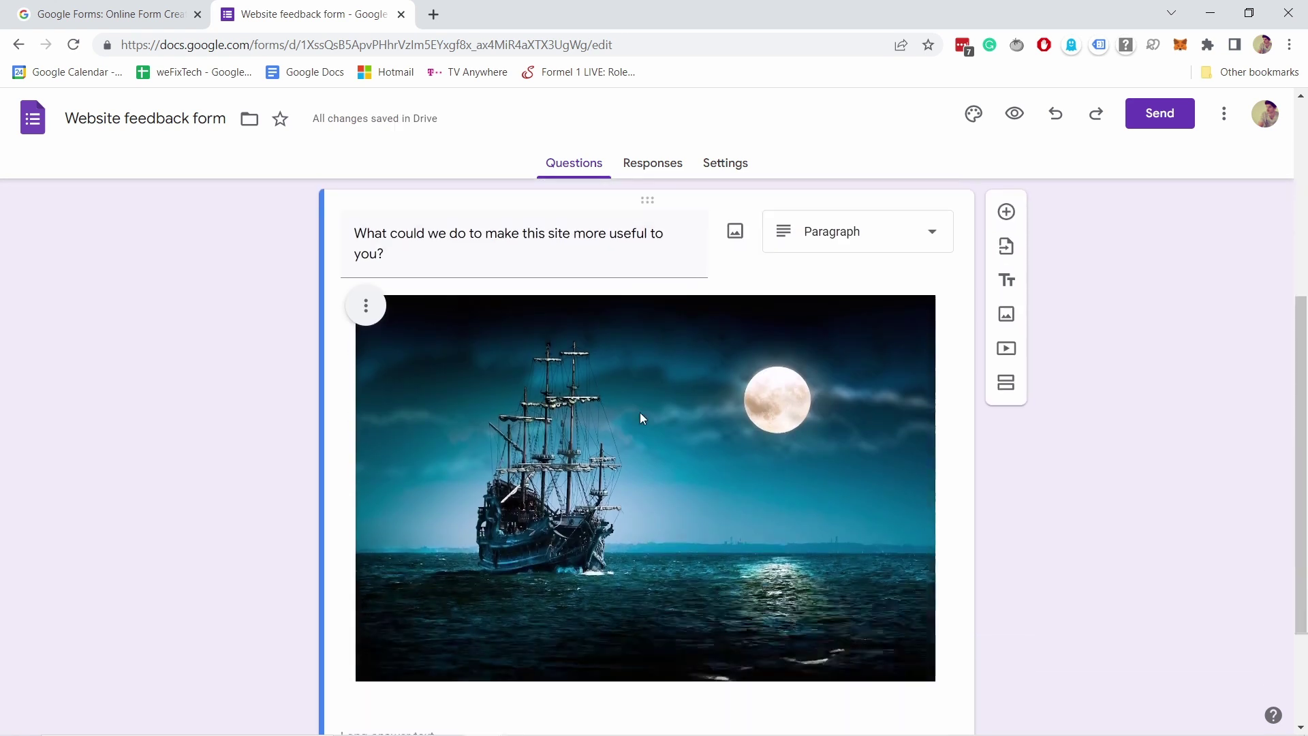
- Remove the ship image from the Paragraph question
{"action": "scroll", "coordinate": [636, 417], "scroll_direction": "up", "scroll_amount": 2}
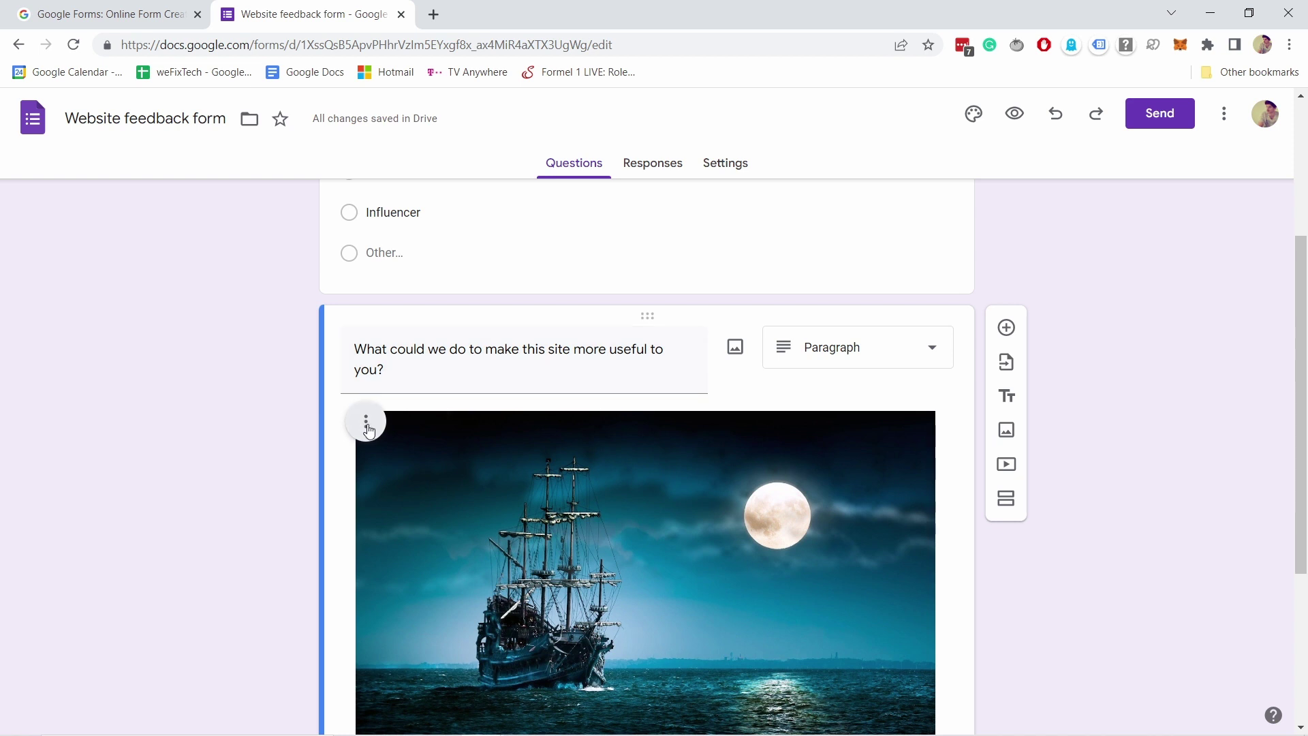
{"action": "left_click", "coordinate": [366, 425]}
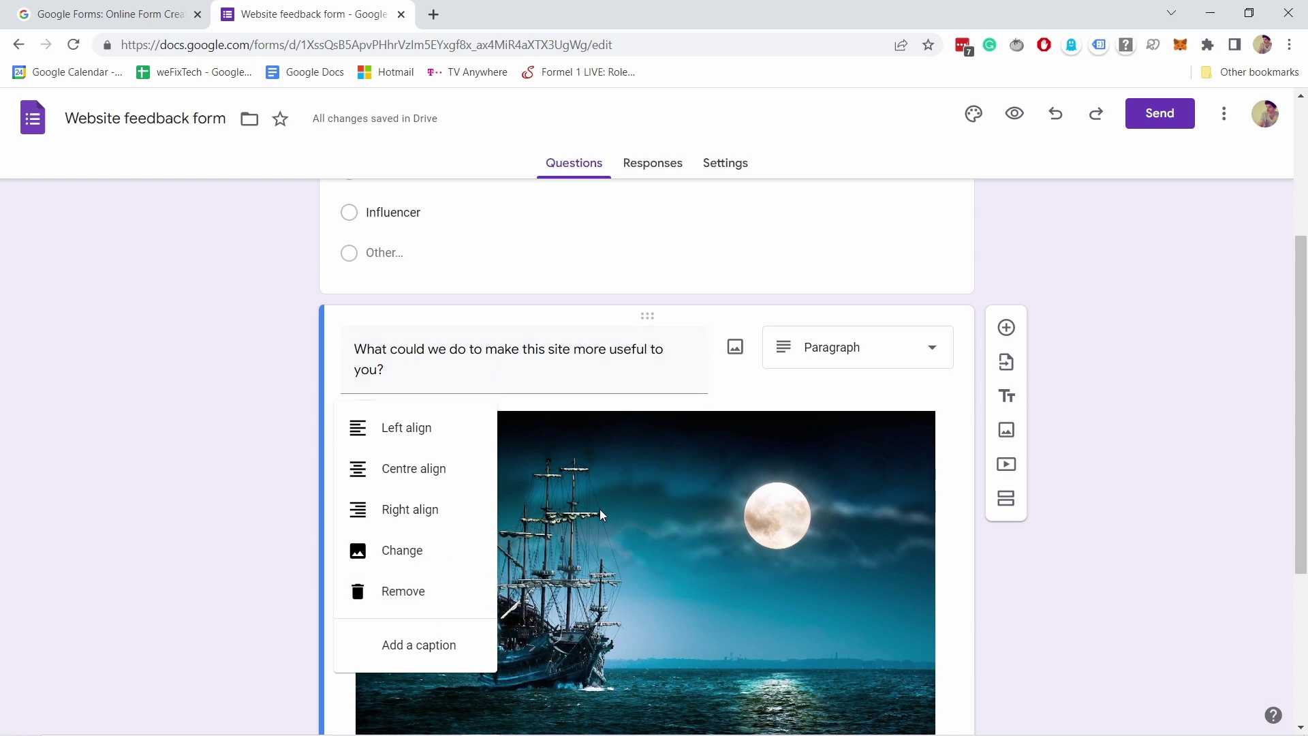
{"action": "scroll", "coordinate": [601, 515], "scroll_direction": "down", "scroll_amount": 1}
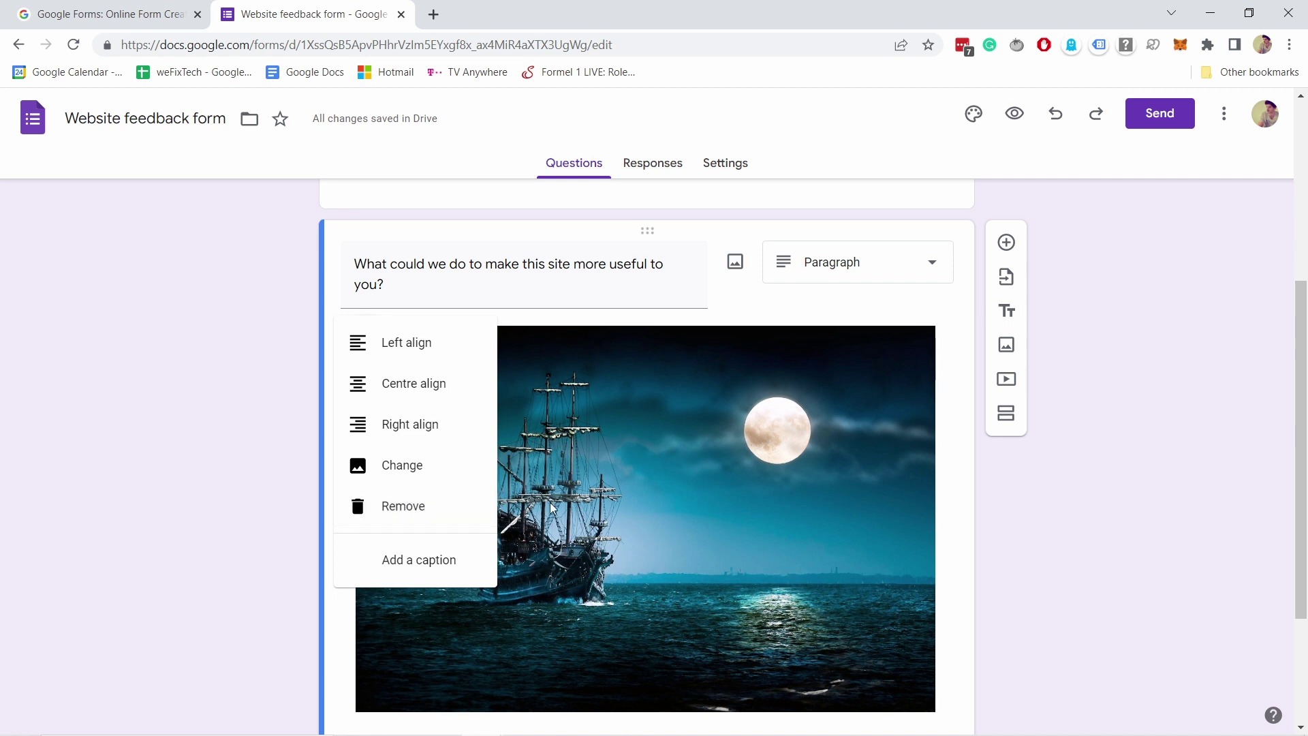
{"action": "left_click", "coordinate": [395, 510]}
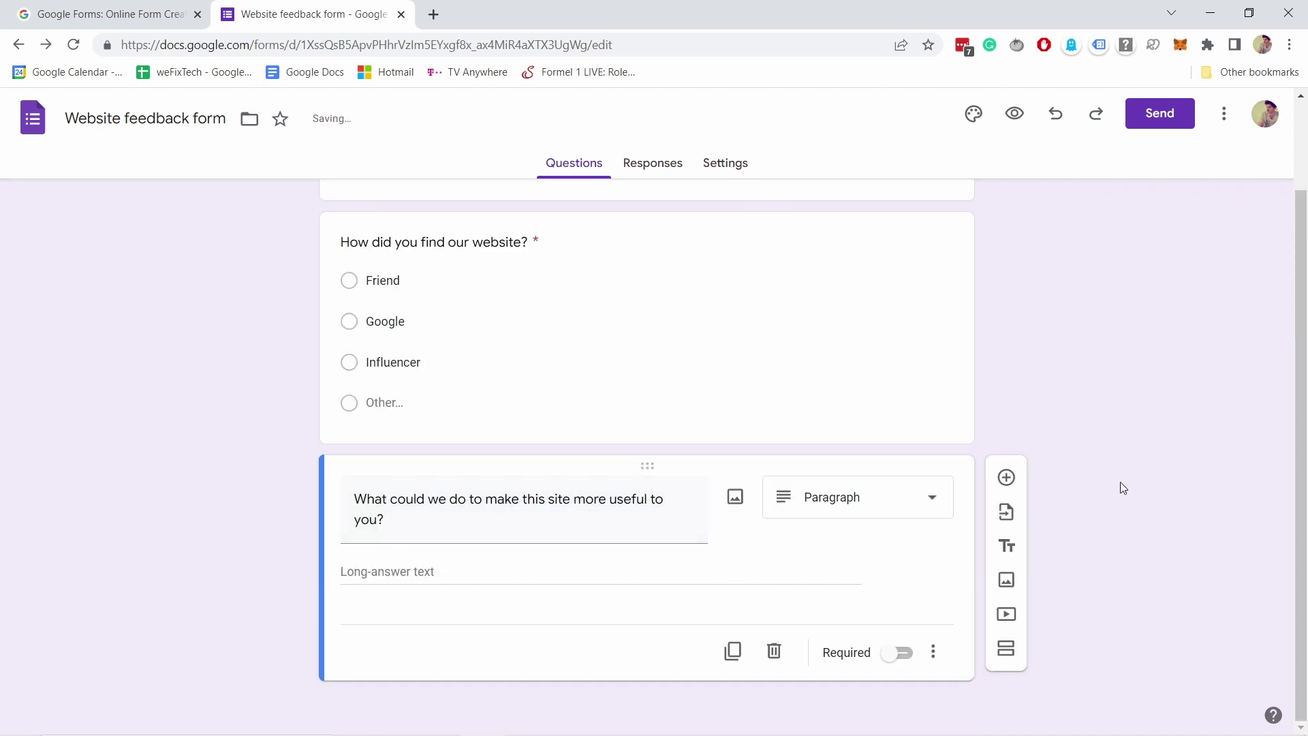
- Make the "What could we do to make this site more useful to you?" question required and view its additional options
{"action": "left_click", "coordinate": [888, 657]}
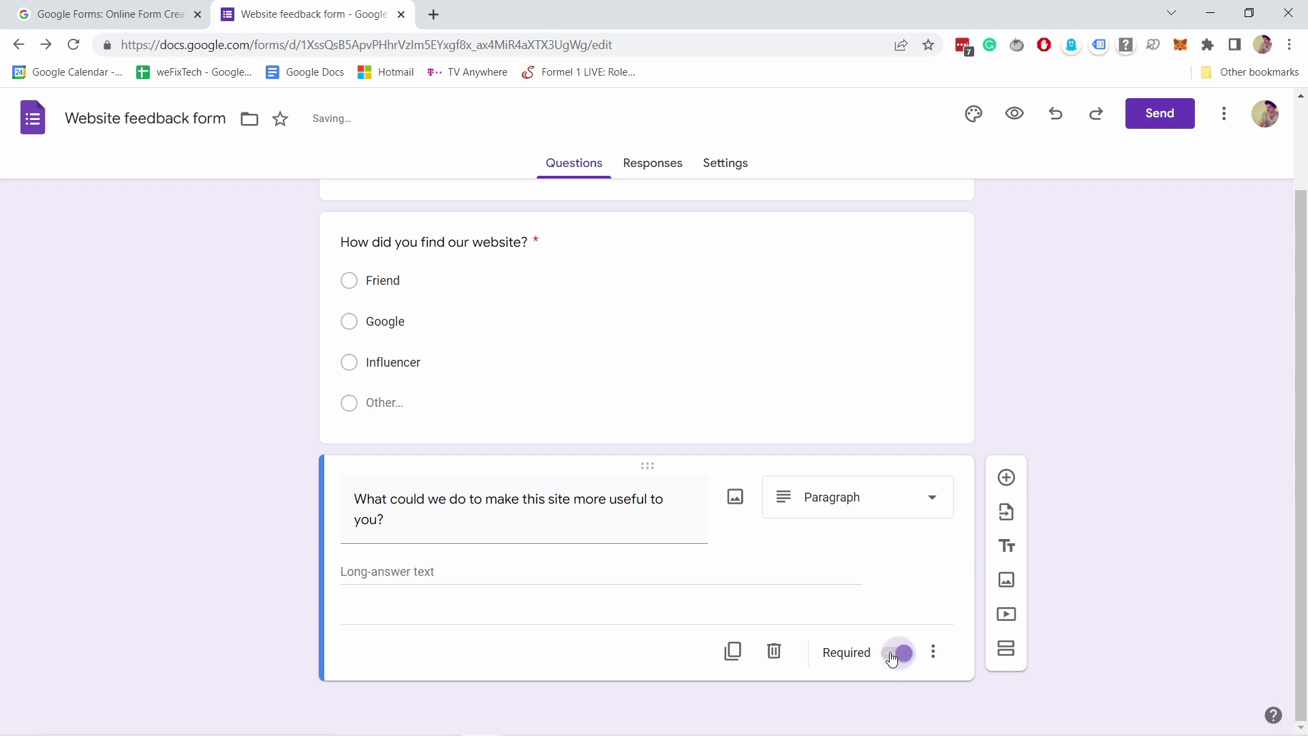
{"action": "left_click", "coordinate": [934, 656]}
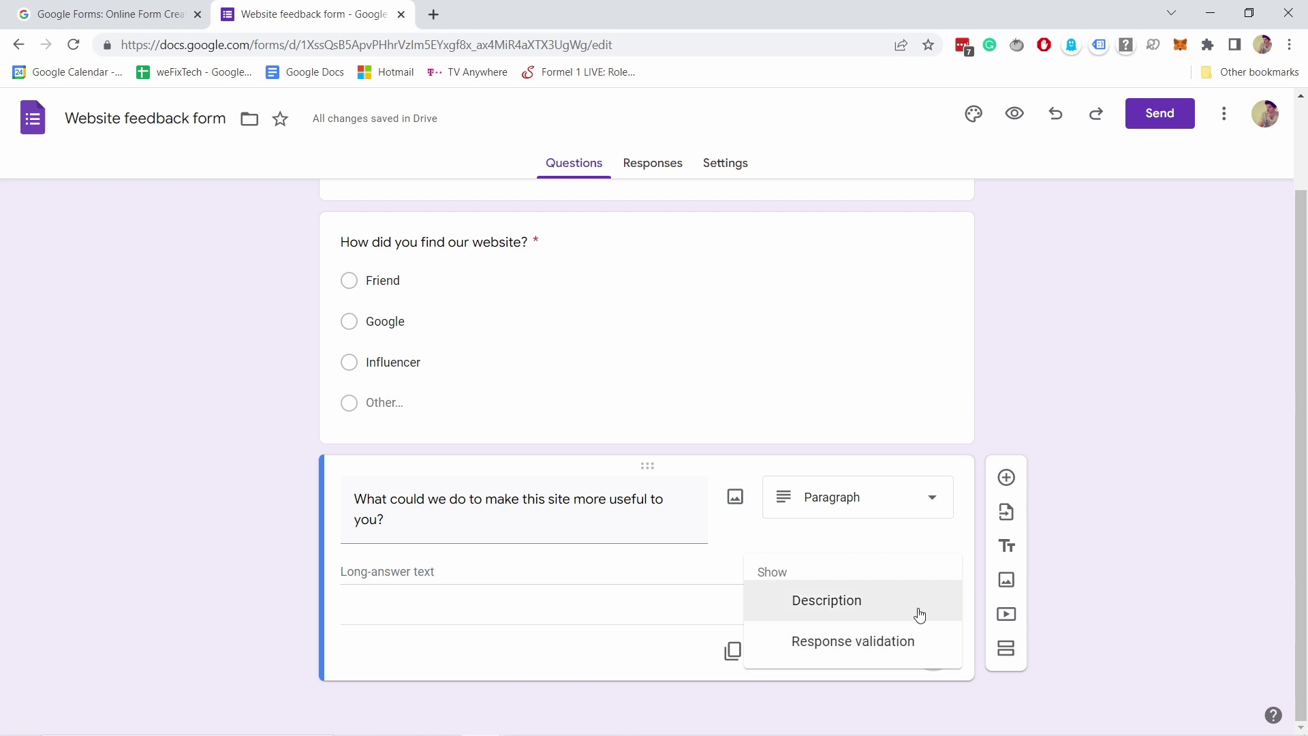
{"action": "left_click", "coordinate": [1085, 550]}
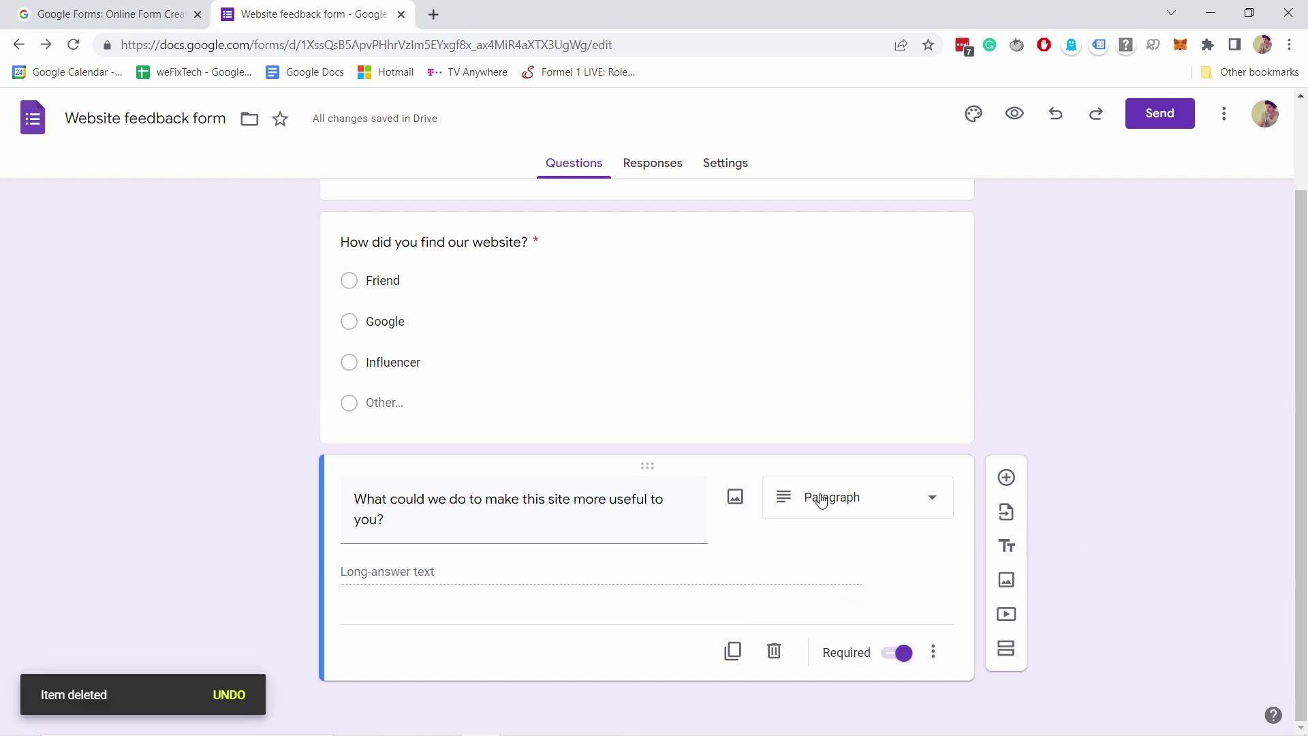
- Add a Linear scale question, "How likely are you to recommend our website to a friend?", with a range of 1 to 5
{"action": "left_click", "coordinate": [1004, 479]}
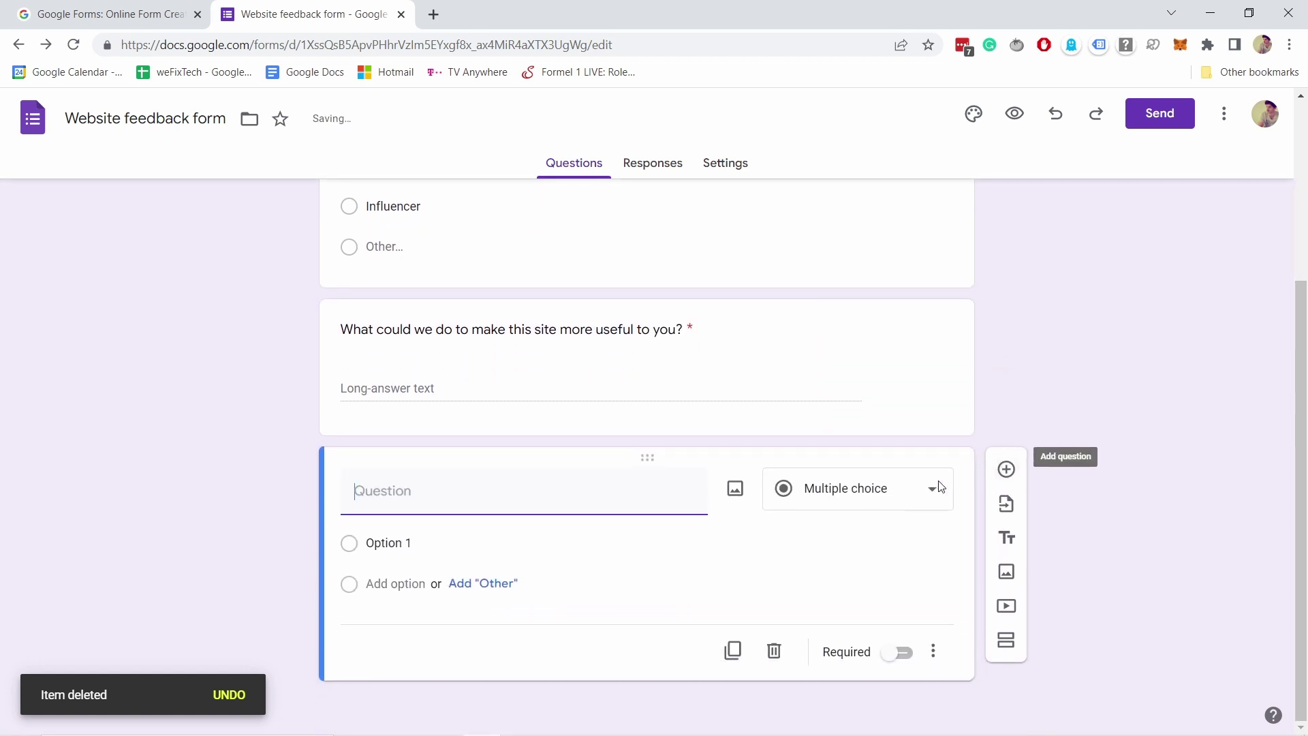
{"action": "left_click", "coordinate": [843, 497]}
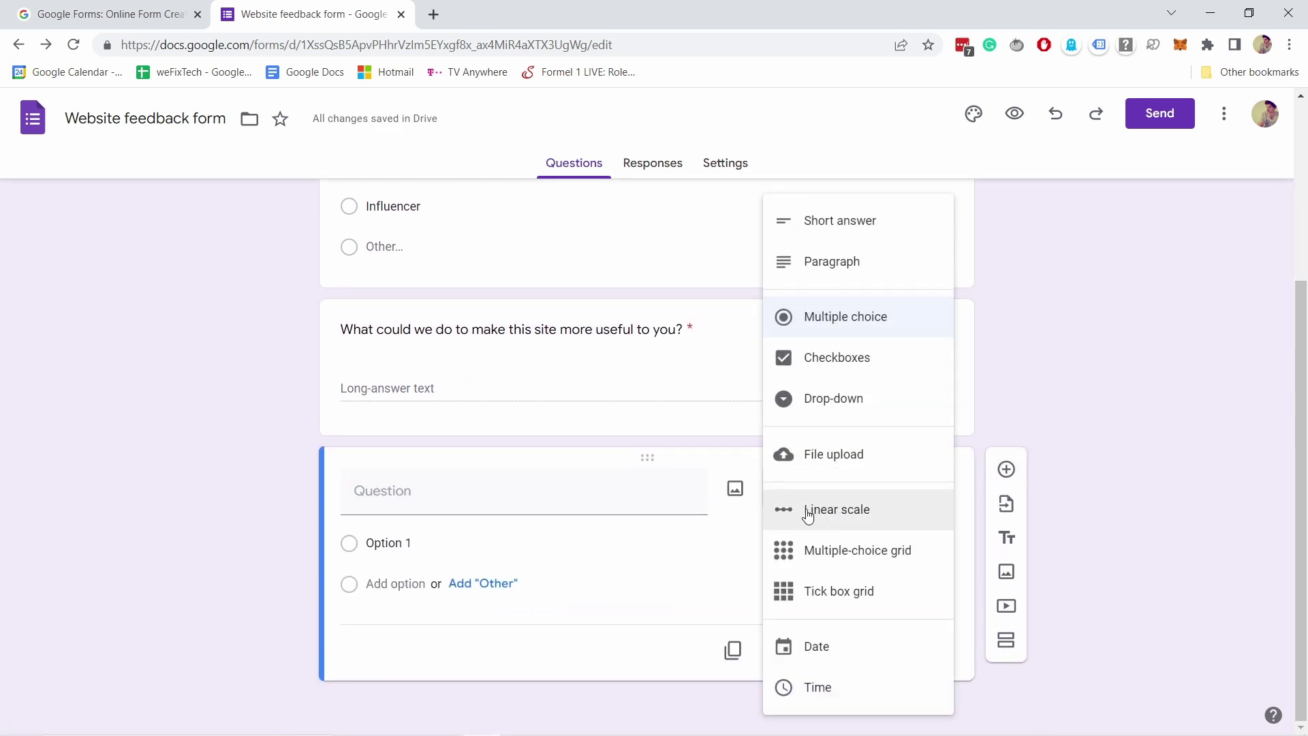
{"action": "left_click", "coordinate": [832, 512]}
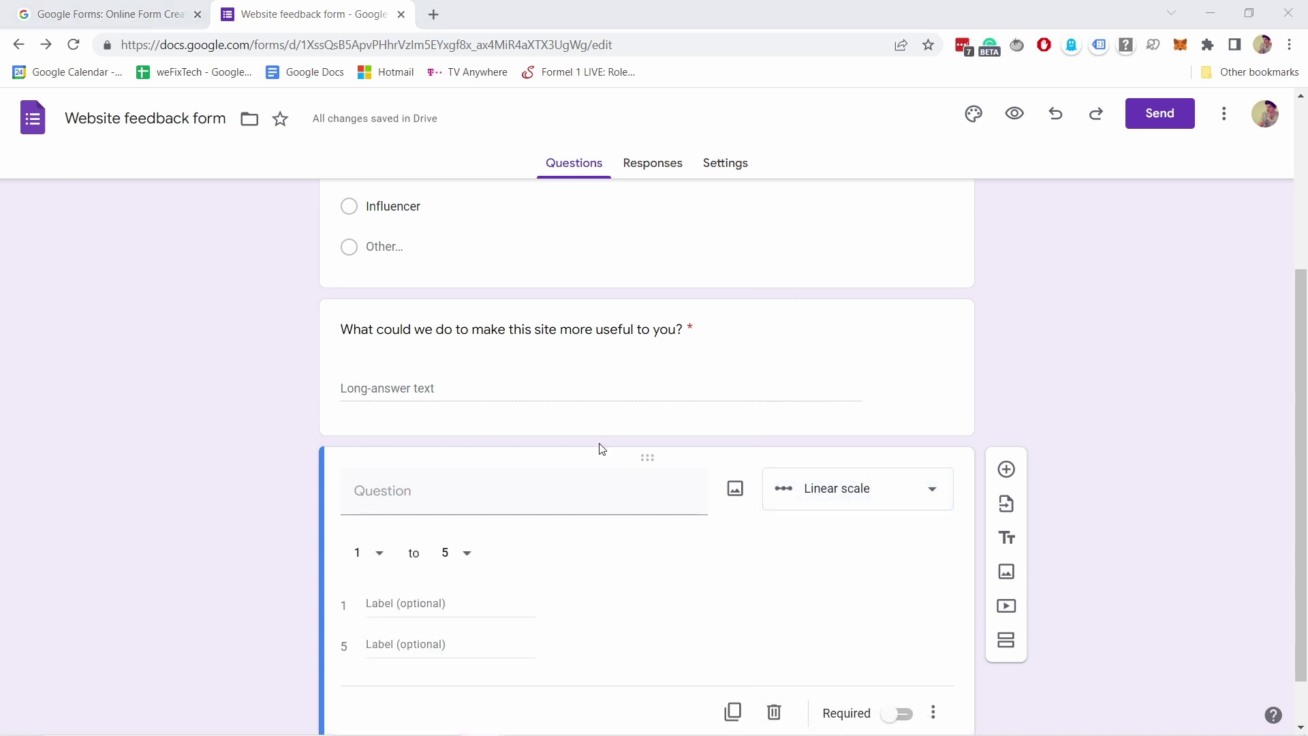
{"action": "left_click", "coordinate": [470, 484]}
{"action": "type", "text": "How likely are you to recommend our website to a friend?"}
{"action": "scroll", "coordinate": [469, 491], "scroll_direction": "down", "scroll_amount": 1}
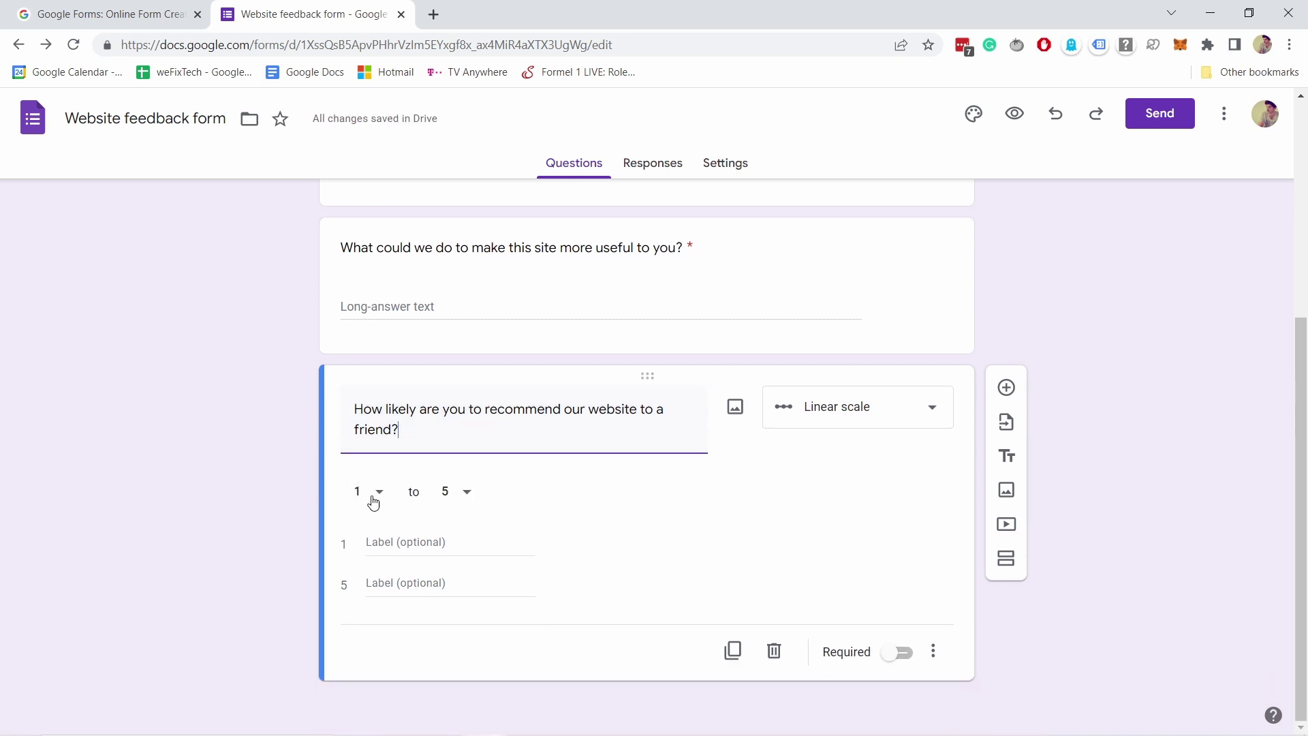
{"action": "left_click", "coordinate": [373, 502]}
{"action": "left_click", "coordinate": [464, 491]}
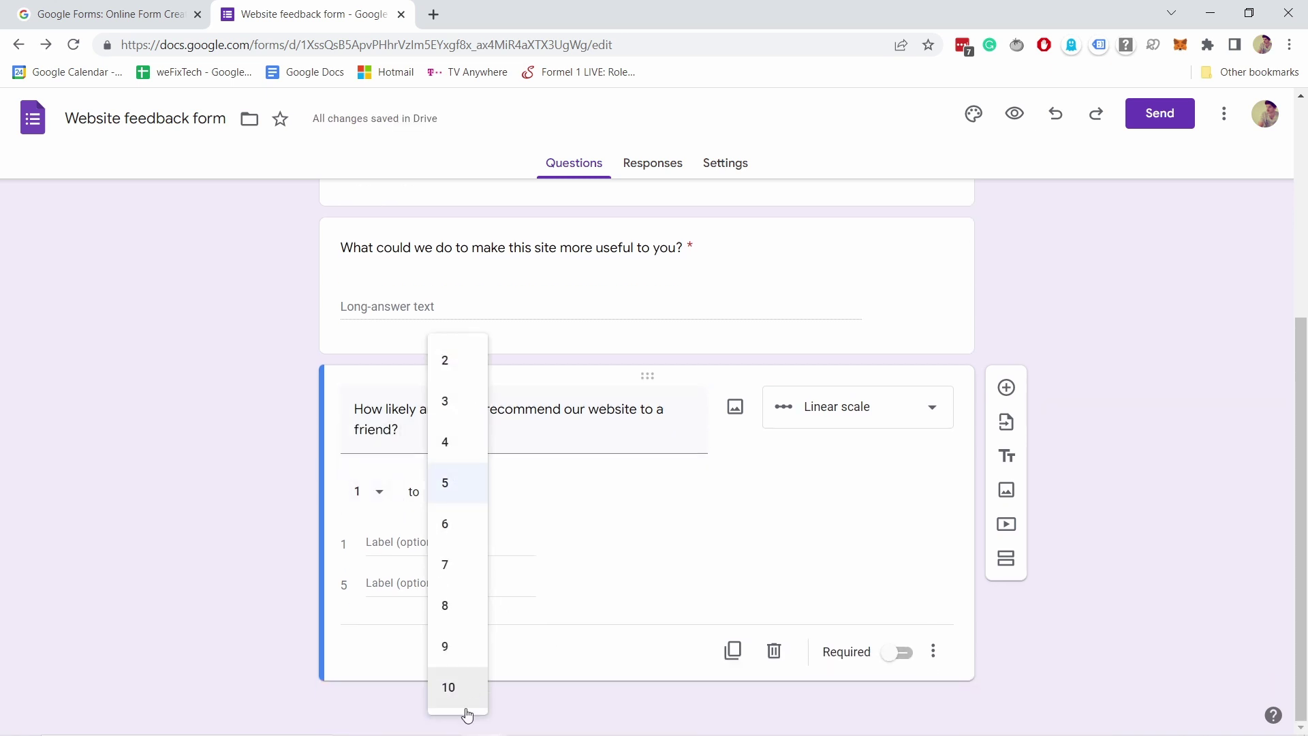
{"action": "left_click", "coordinate": [461, 485]}
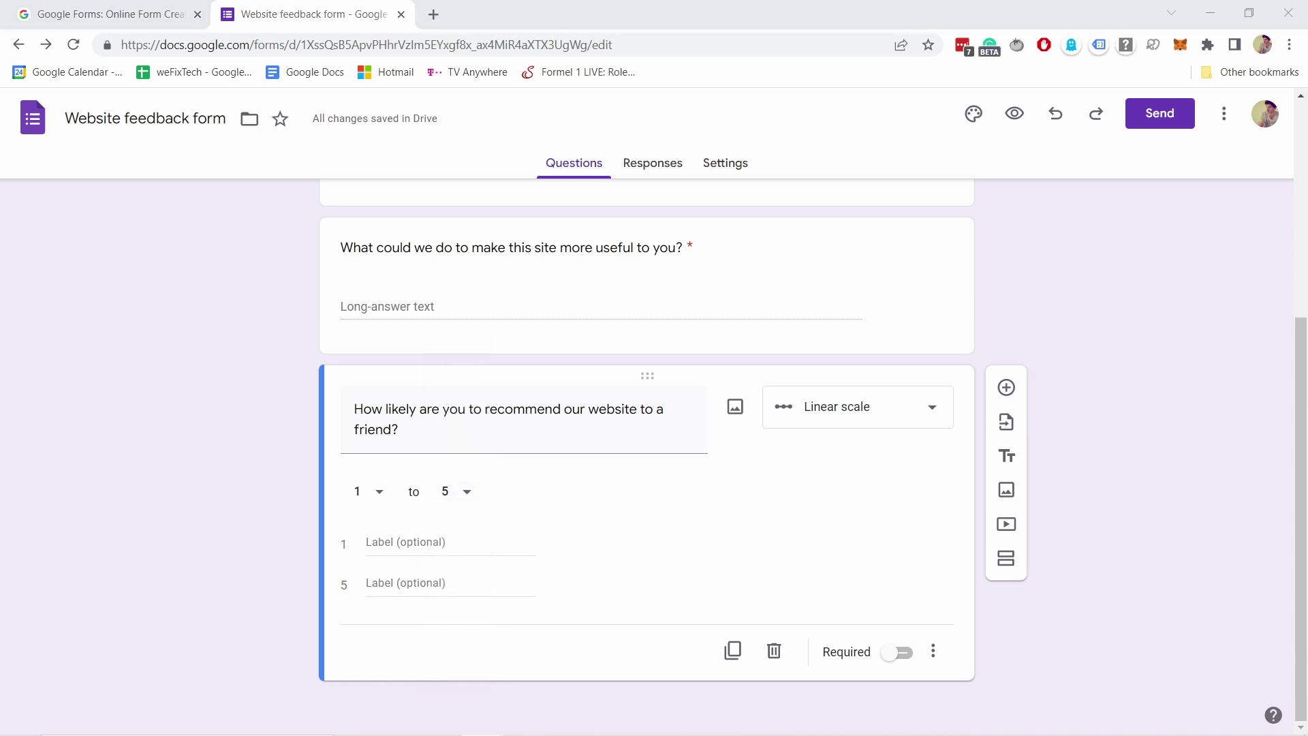
- Label the linear scale's 1 as "I hate you" and 5 as "I've already shared it with everybody", and make the question required
{"action": "left_click", "coordinate": [406, 543]}
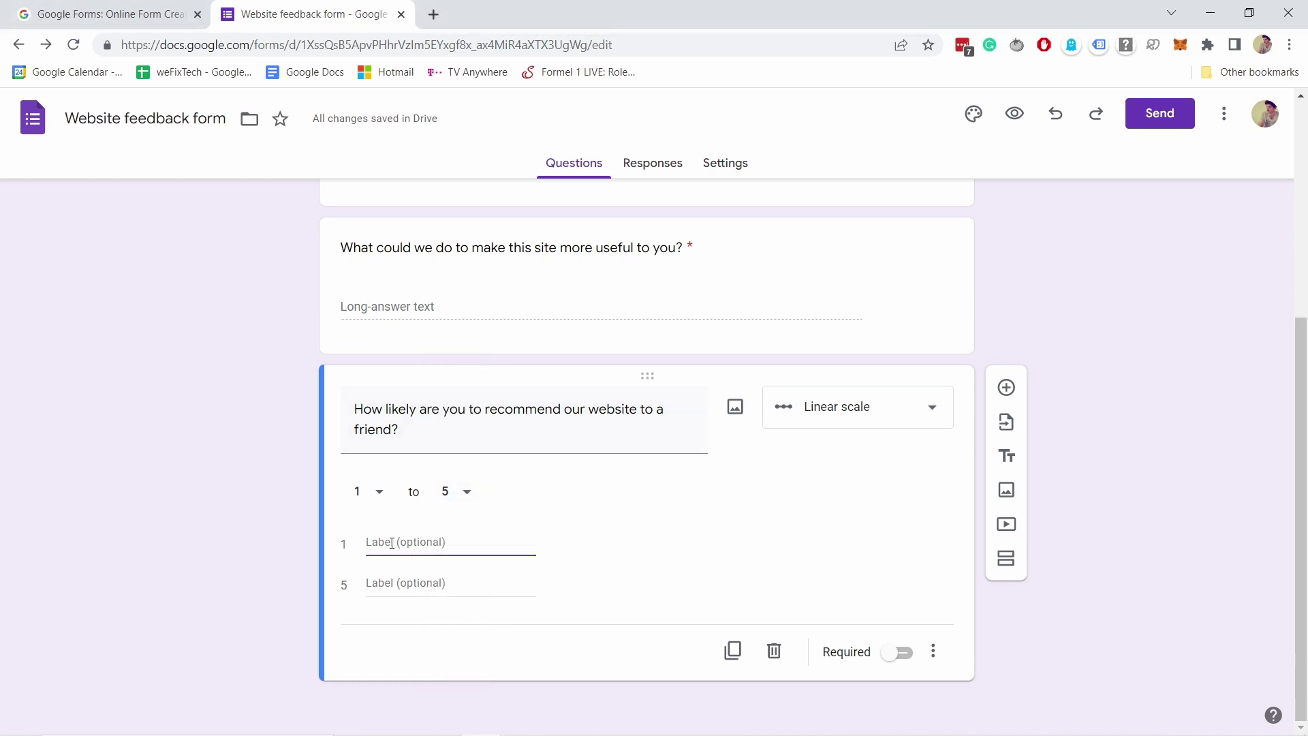
{"action": "type", "text": "I hate you"}
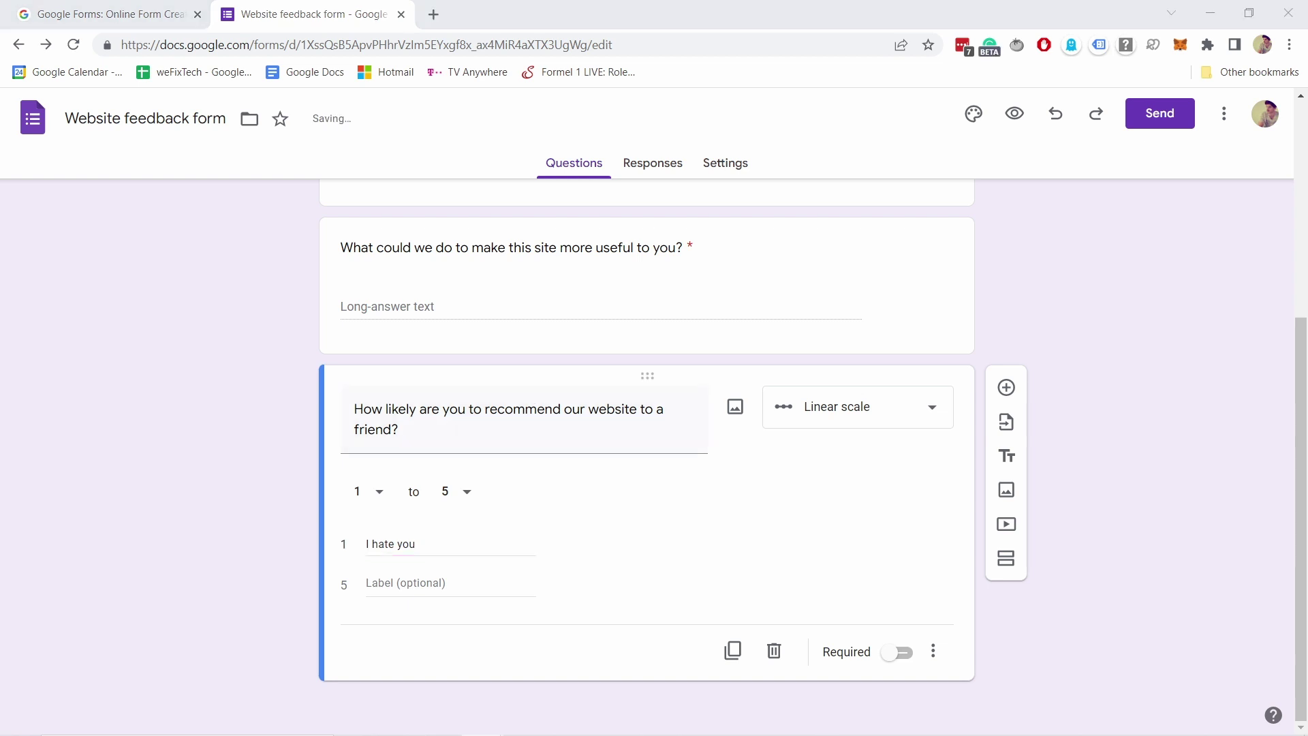
{"action": "left_click", "coordinate": [446, 583]}
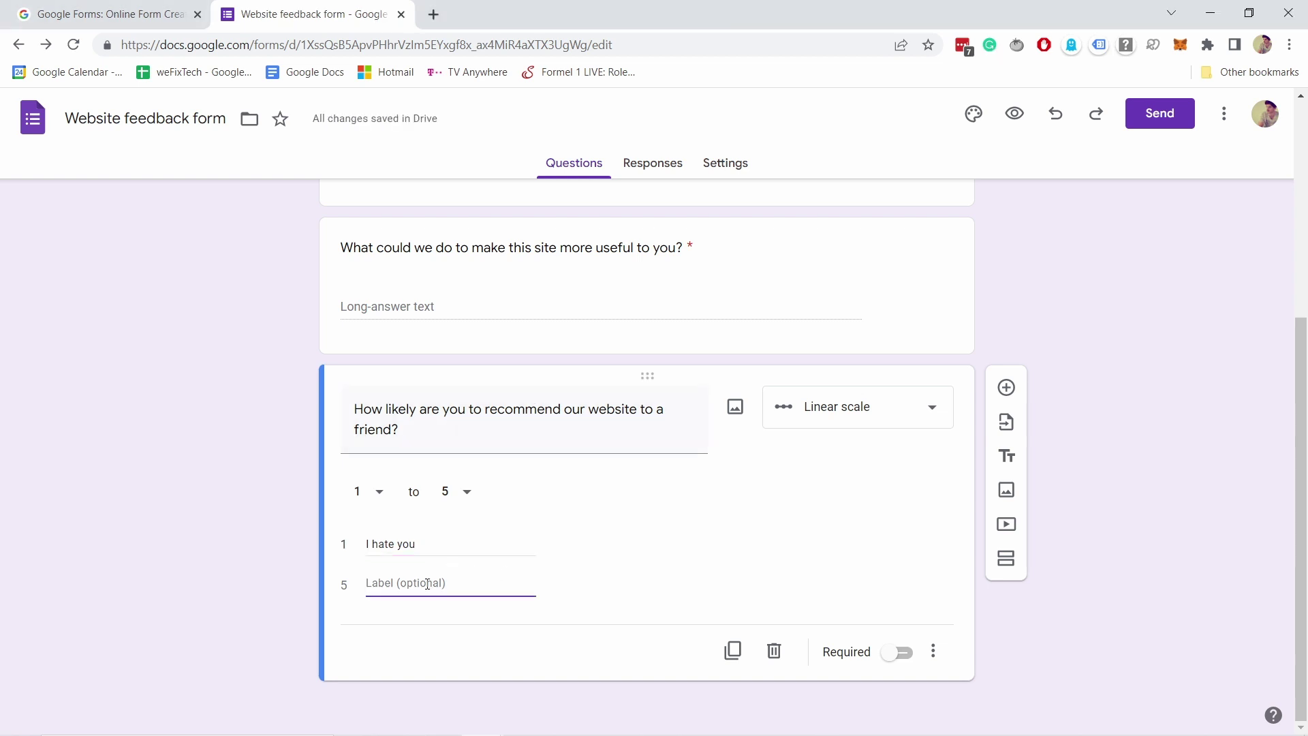
{"action": "type", "text": "e already shared it with everybody"}
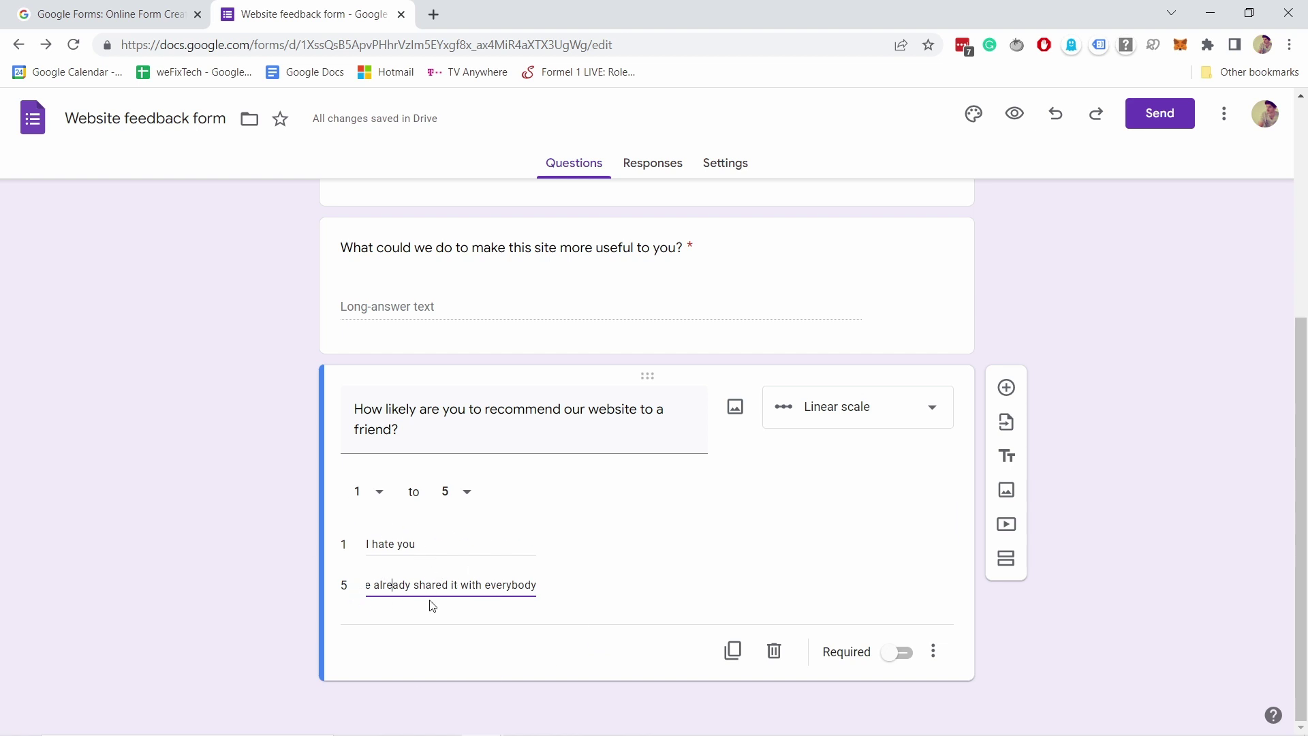
{"action": "left_click", "coordinate": [587, 544]}
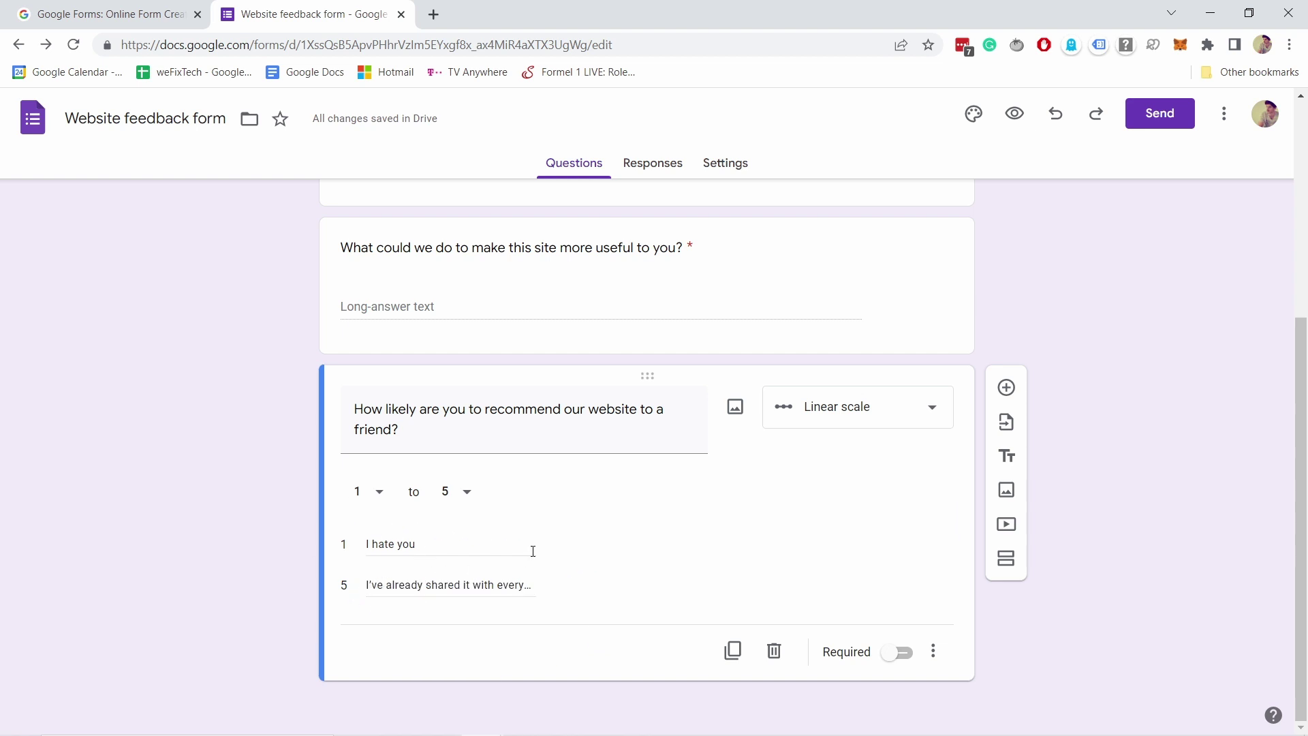
{"action": "left_click", "coordinate": [894, 661]}
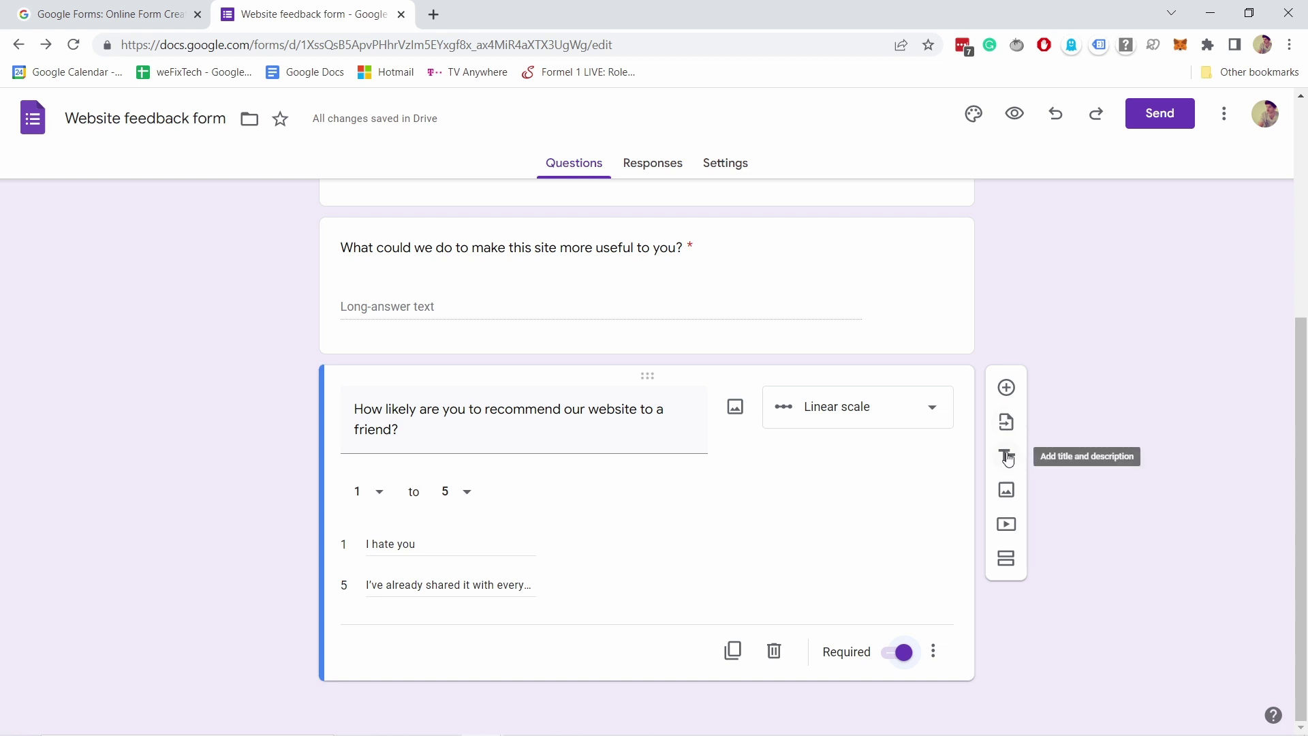
- Insert the image 303836.jpg from Google Drive as a separate item below the linear scale question
{"action": "scroll", "coordinate": [983, 304], "scroll_direction": "up", "scroll_amount": 5}
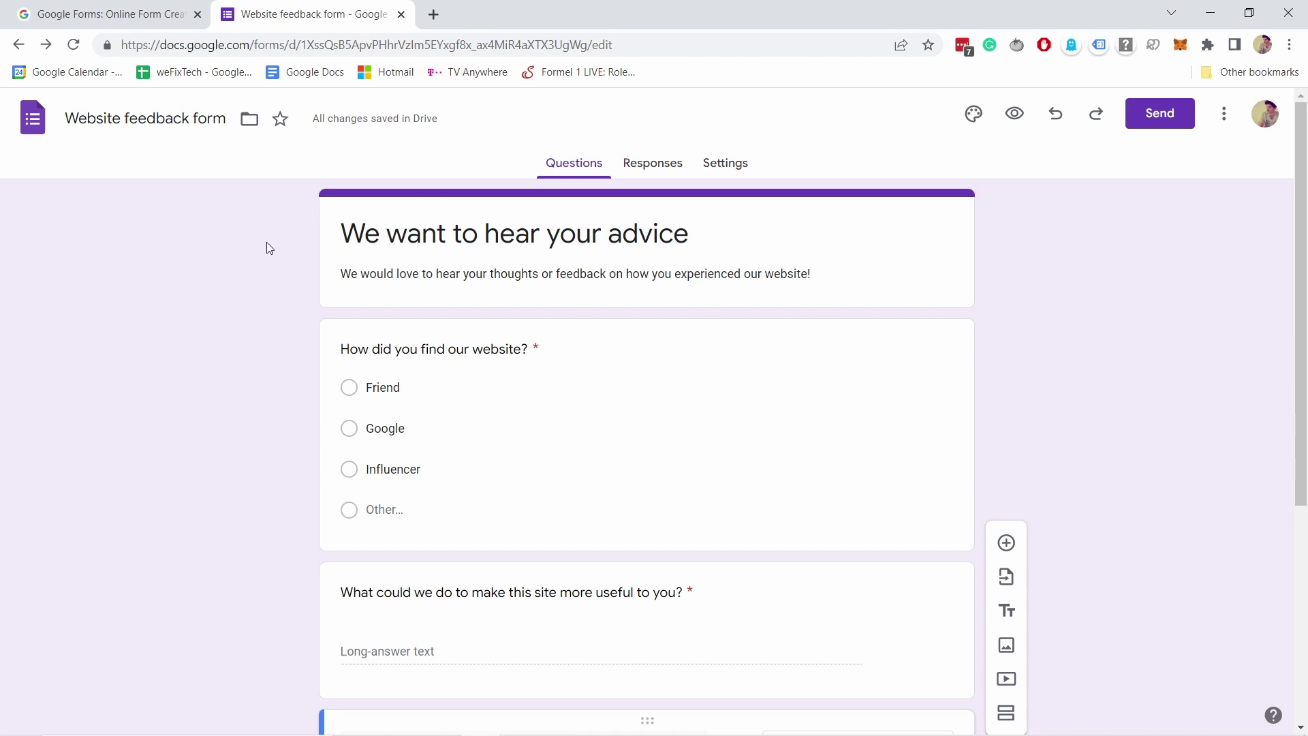
{"action": "scroll", "coordinate": [409, 253], "scroll_direction": "down", "scroll_amount": 5}
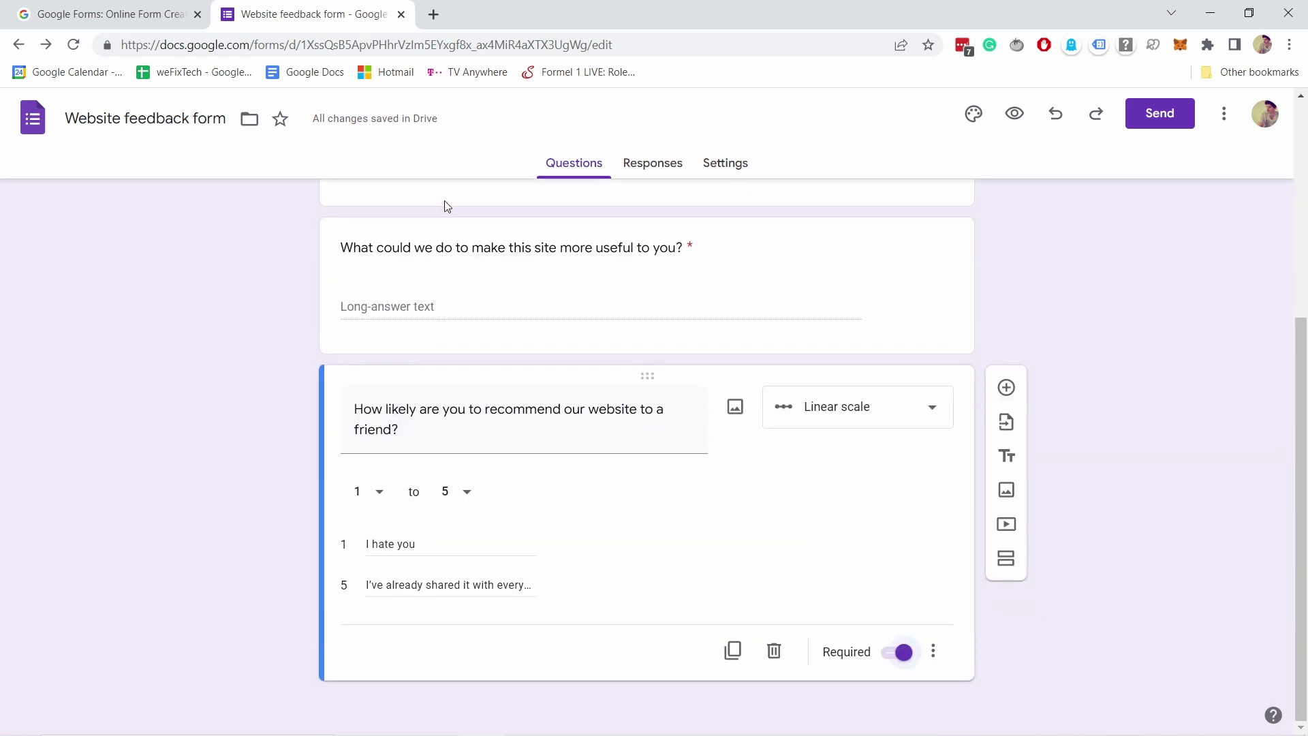
{"action": "left_click", "coordinate": [1006, 498]}
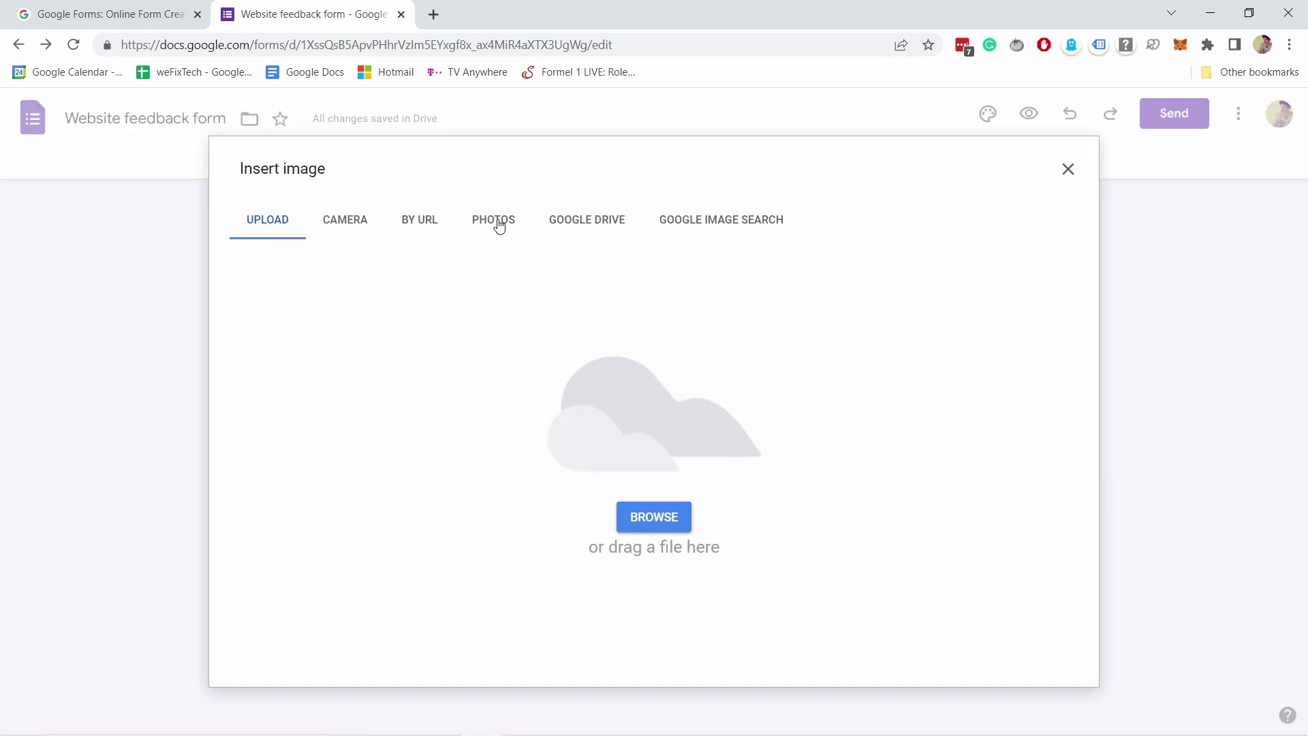
{"action": "left_click", "coordinate": [592, 226]}
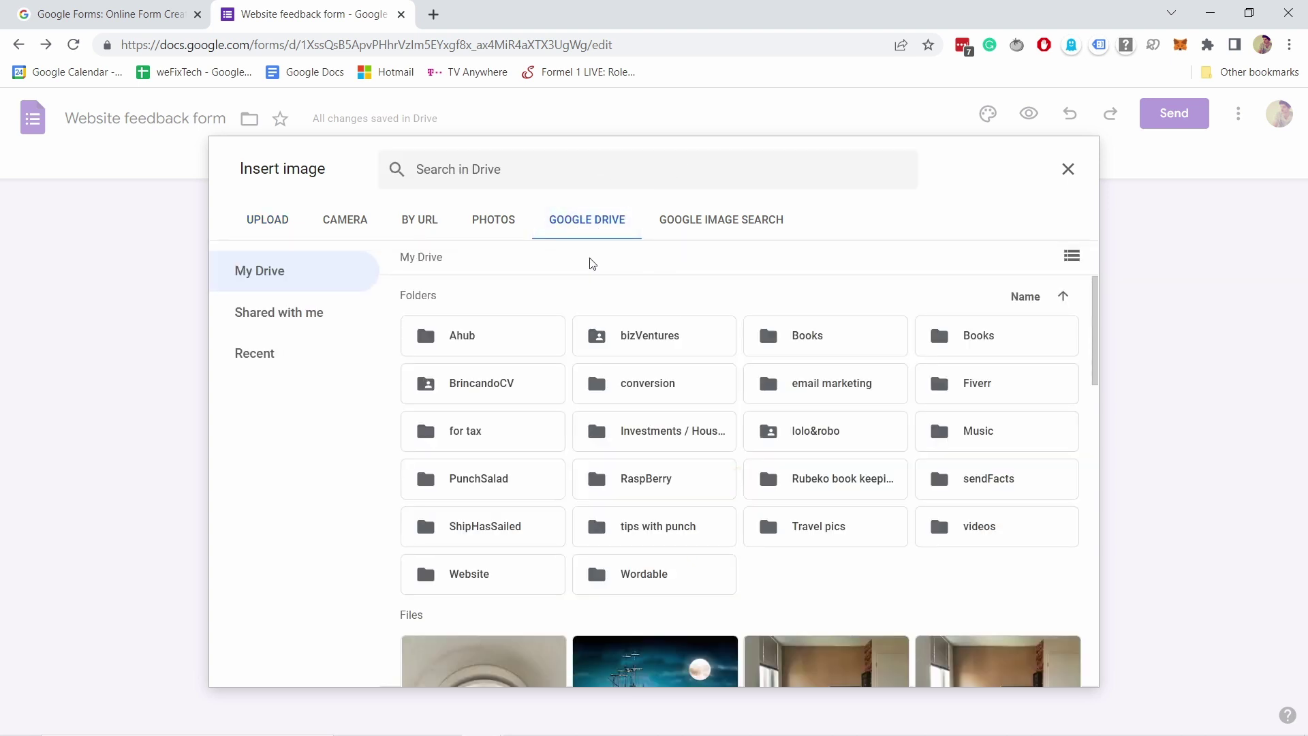
{"action": "scroll", "coordinate": [647, 537], "scroll_direction": "down", "scroll_amount": 2}
{"action": "left_click", "coordinate": [647, 537]}
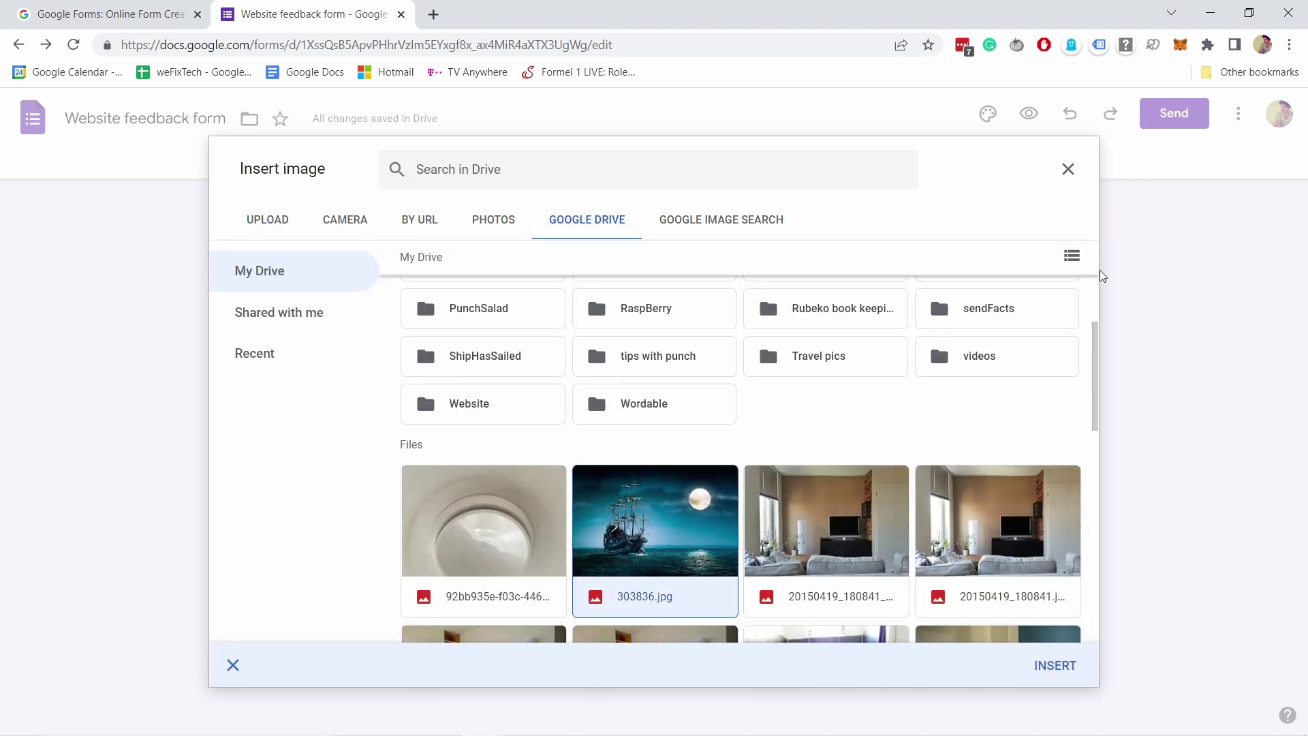
{"action": "key", "text": "Return"}
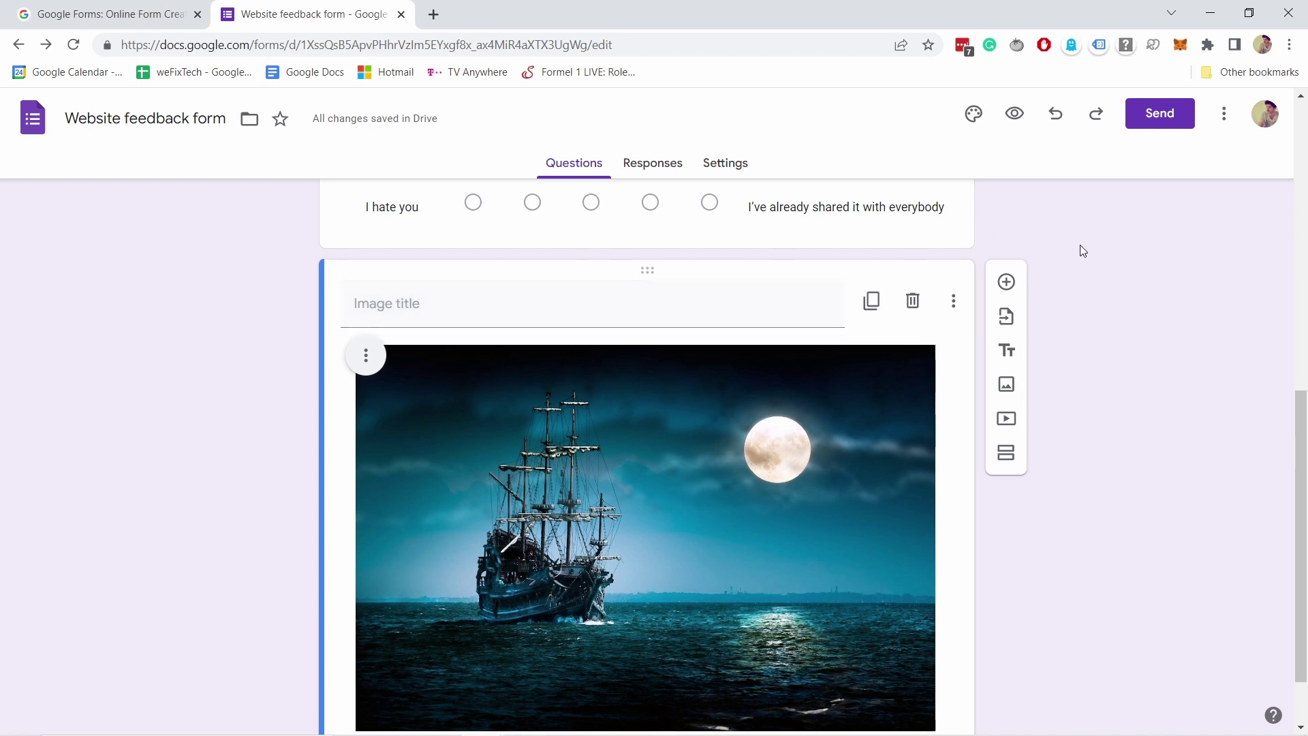
- Move the ship image item above the linear scale question and delete it from the form
{"action": "scroll", "coordinate": [1080, 243], "scroll_direction": "up", "scroll_amount": 4}
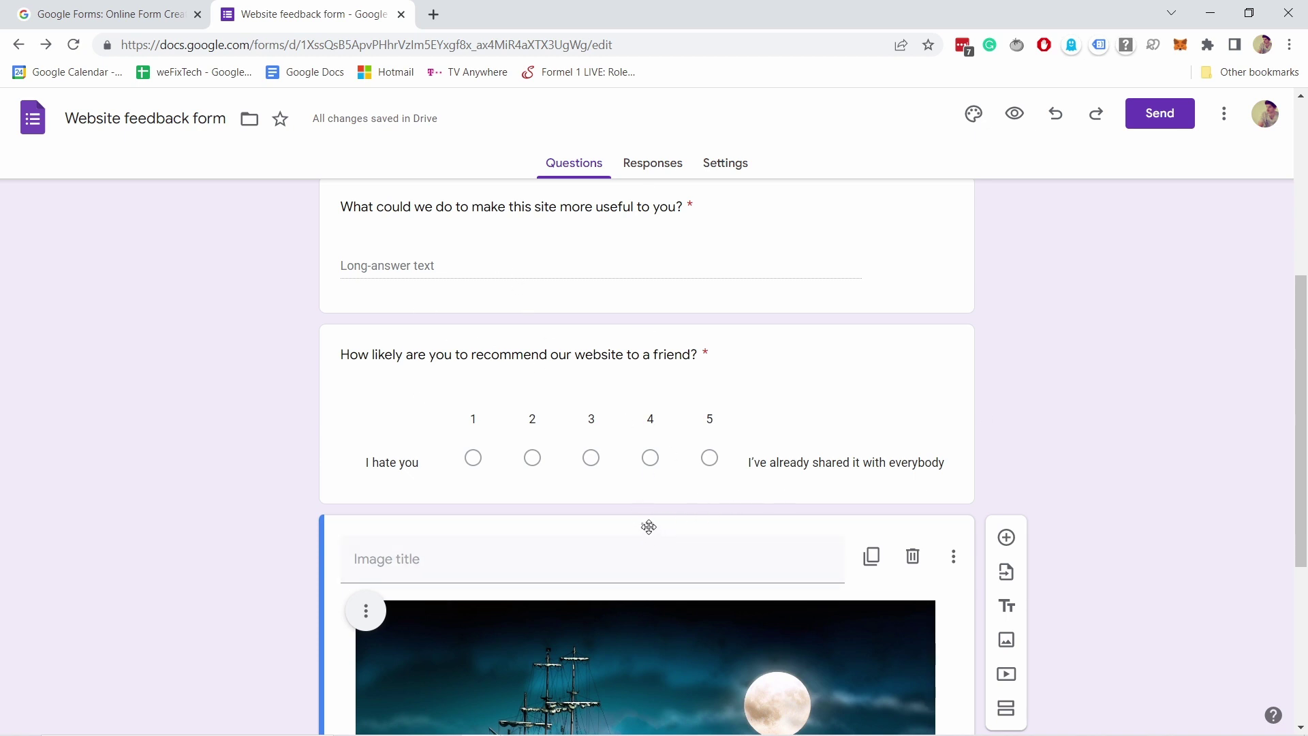
{"action": "left_click_drag", "start_coordinate": [648, 525], "coordinate": [635, 335]}
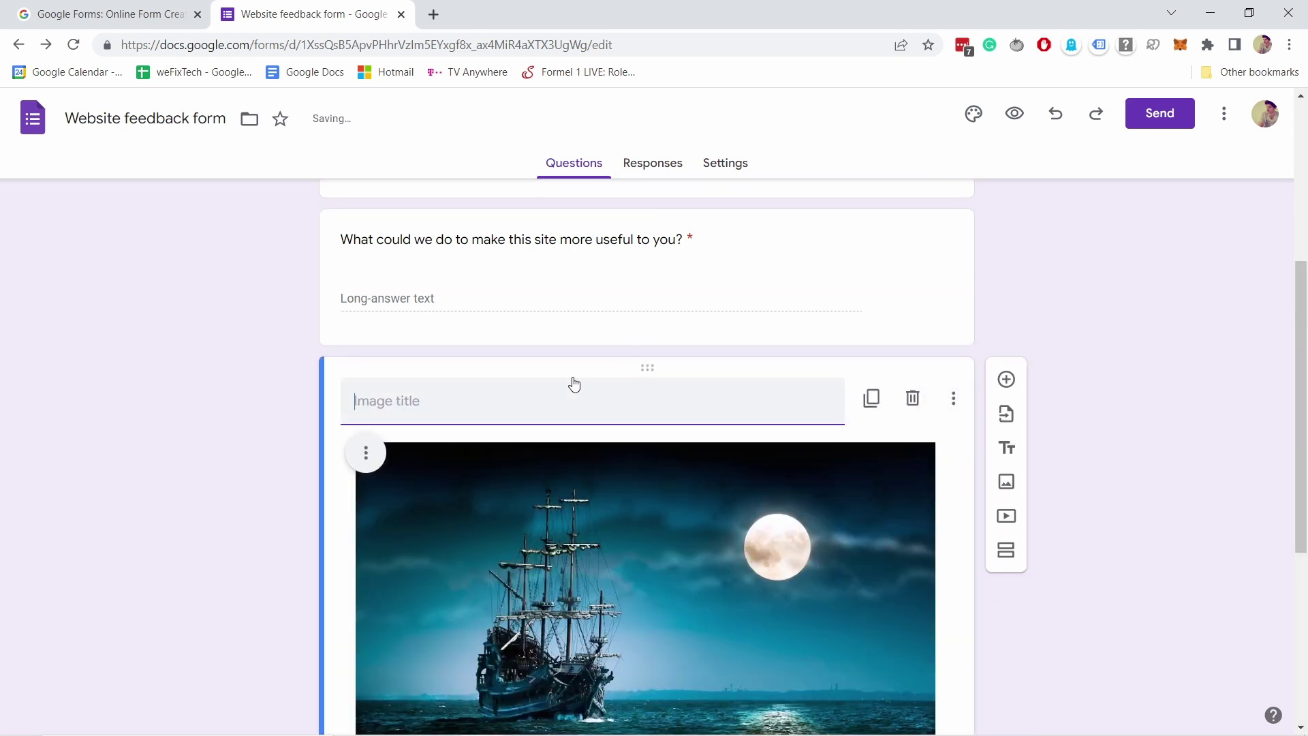
{"action": "scroll", "coordinate": [572, 382], "scroll_direction": "down", "scroll_amount": 4}
{"action": "scroll", "coordinate": [604, 672], "scroll_direction": "up", "scroll_amount": 4}
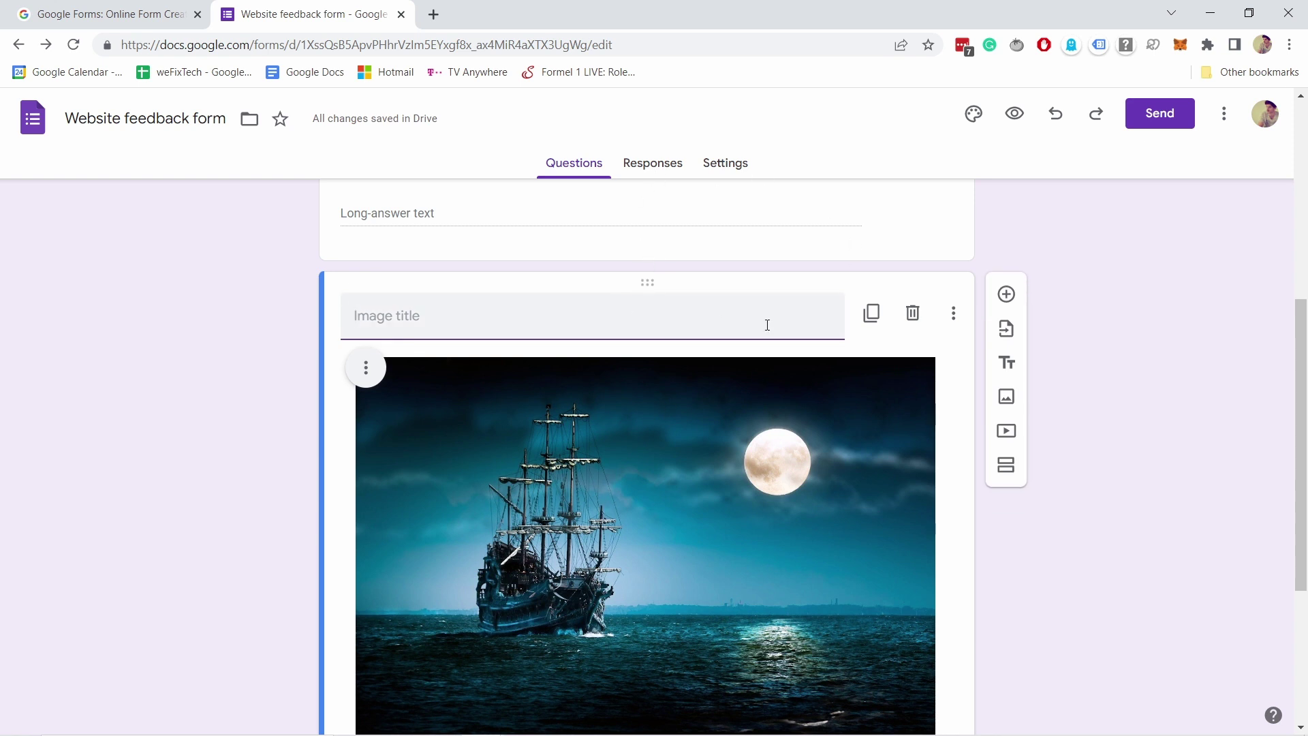
{"action": "left_click", "coordinate": [912, 315]}
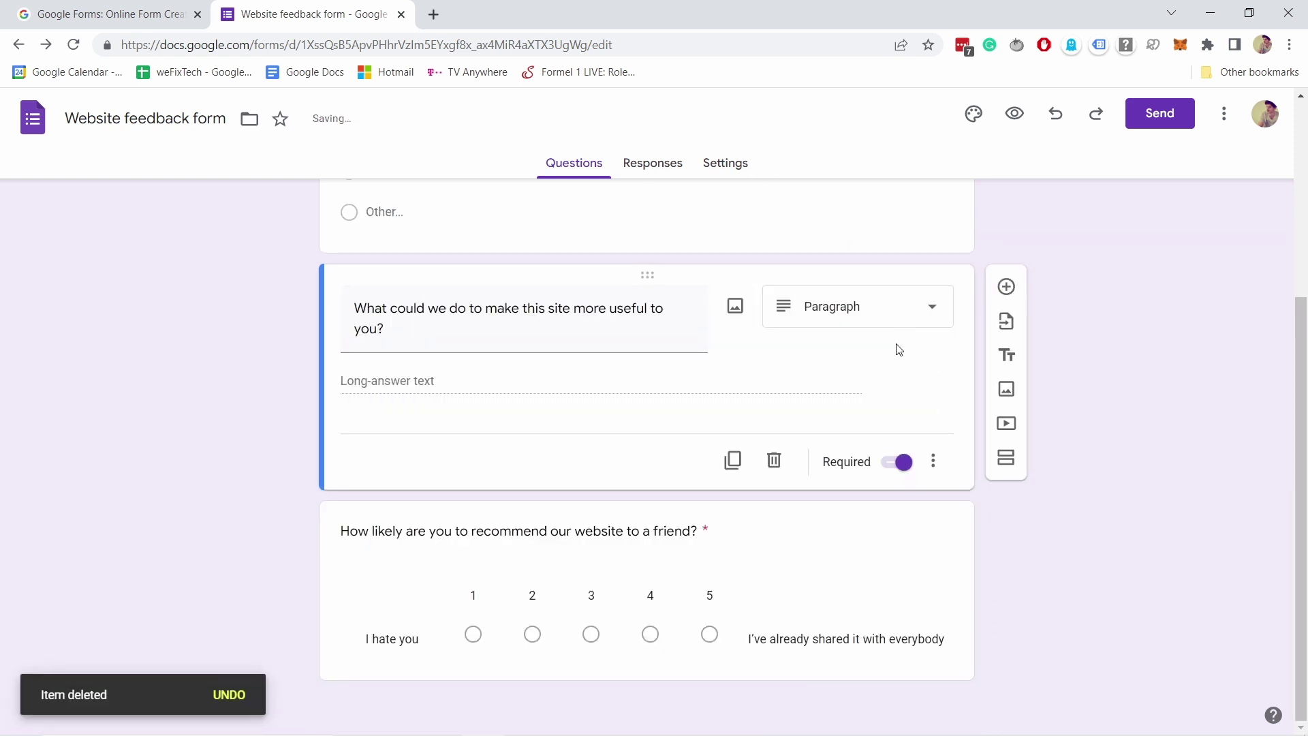
{"action": "left_click", "coordinate": [684, 536]}
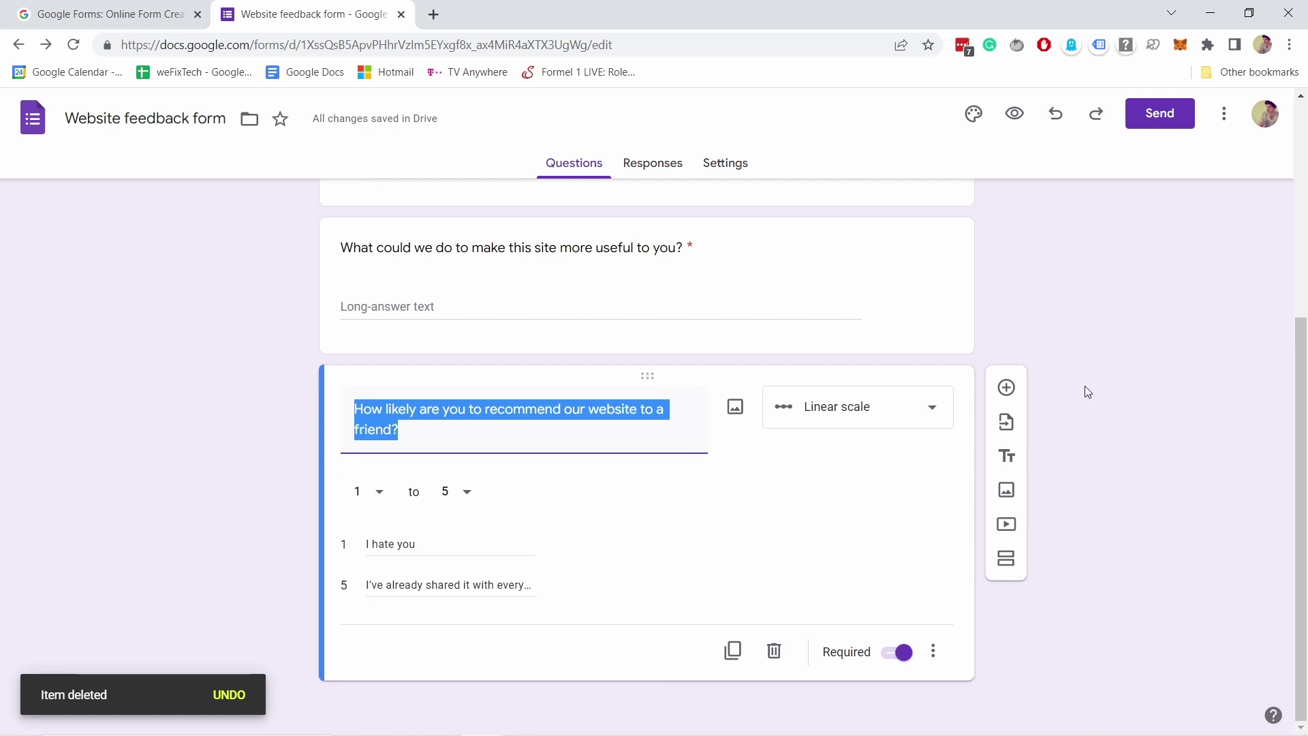
{"action": "left_click", "coordinate": [1007, 528]}
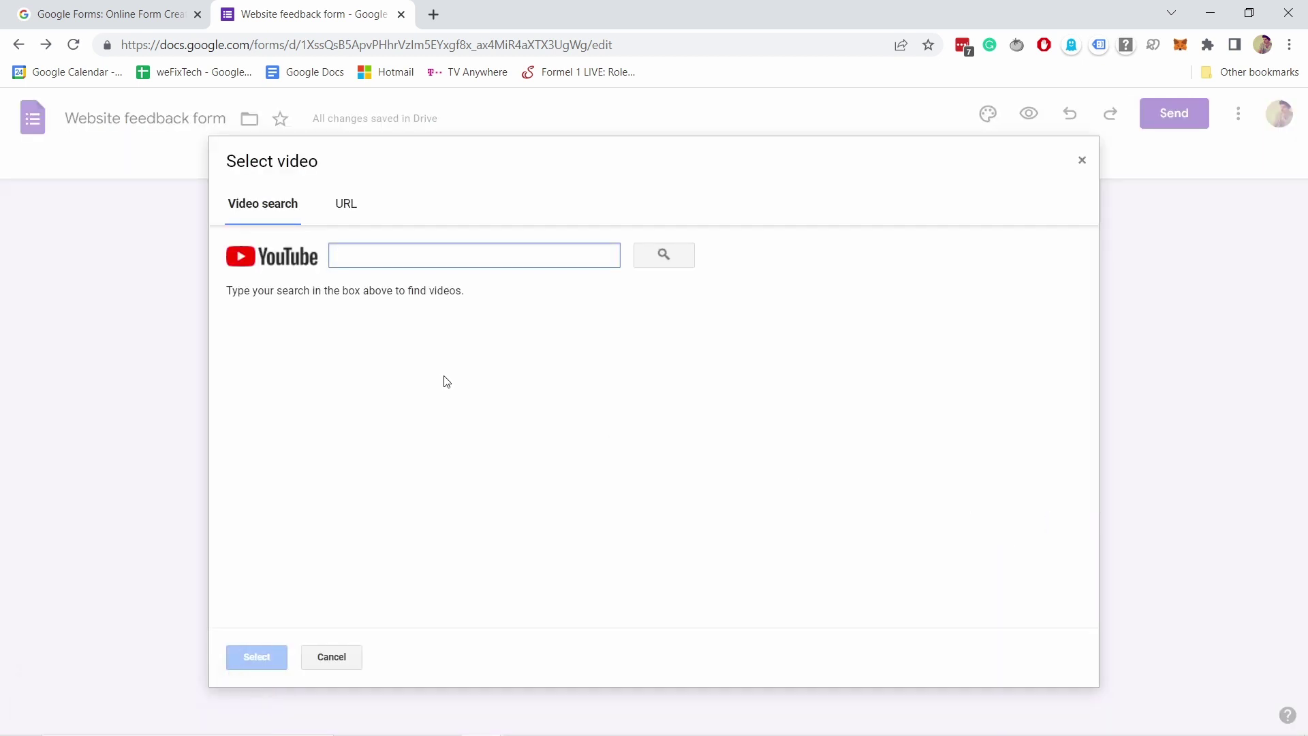
{"action": "left_click", "coordinate": [348, 215]}
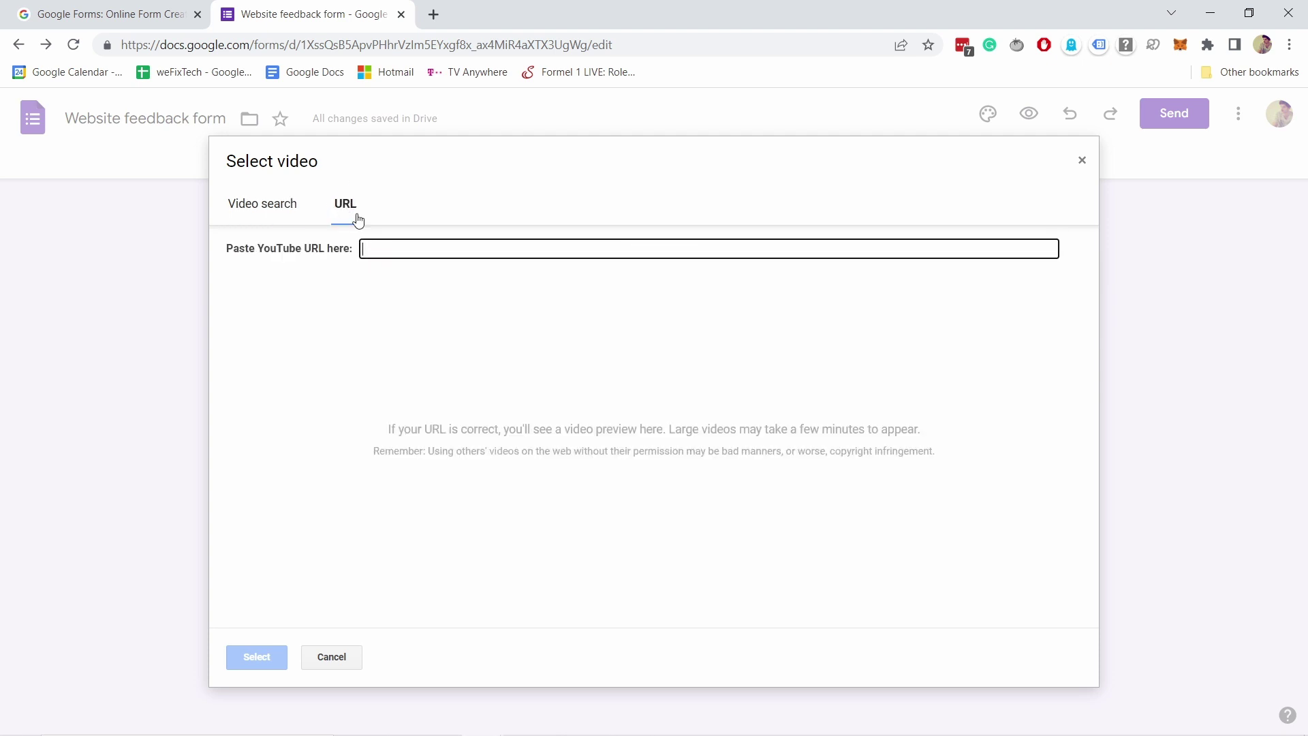
{"action": "type", "text": "https://youtu.be/YWC6daL8oEU"}
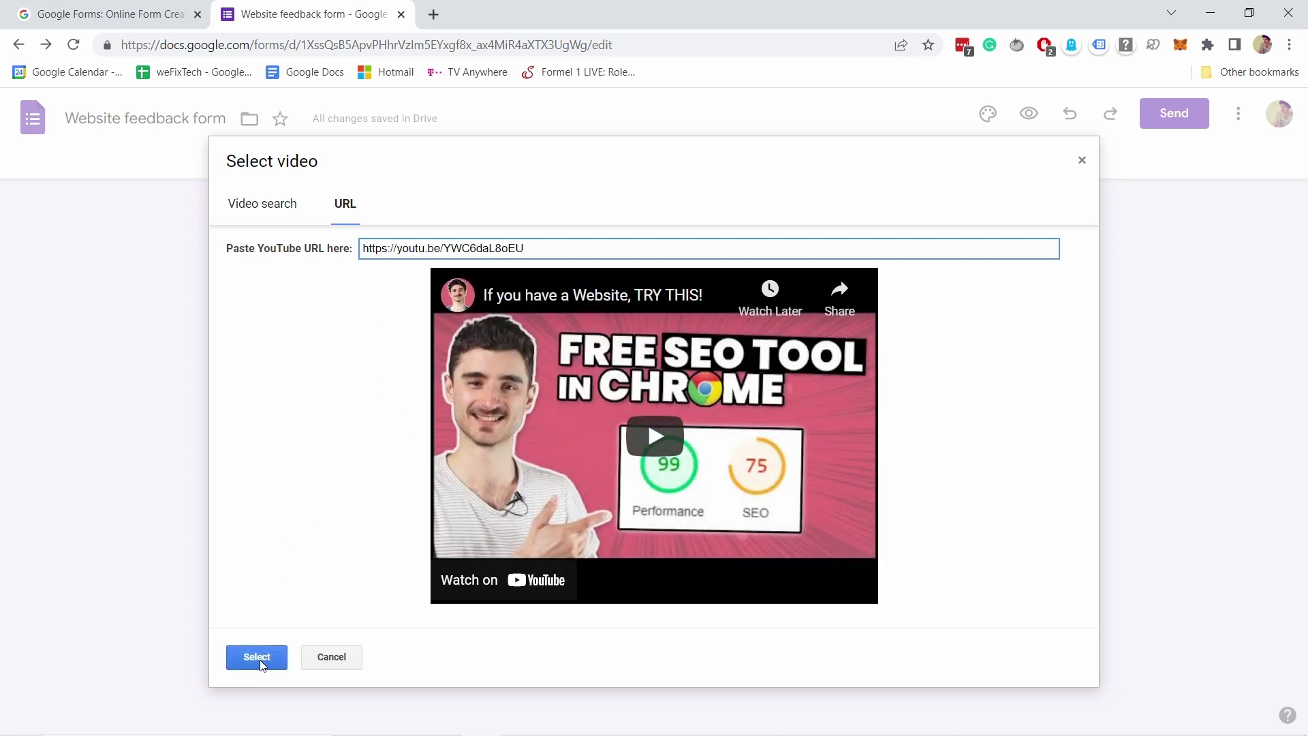
{"action": "left_click", "coordinate": [258, 657]}
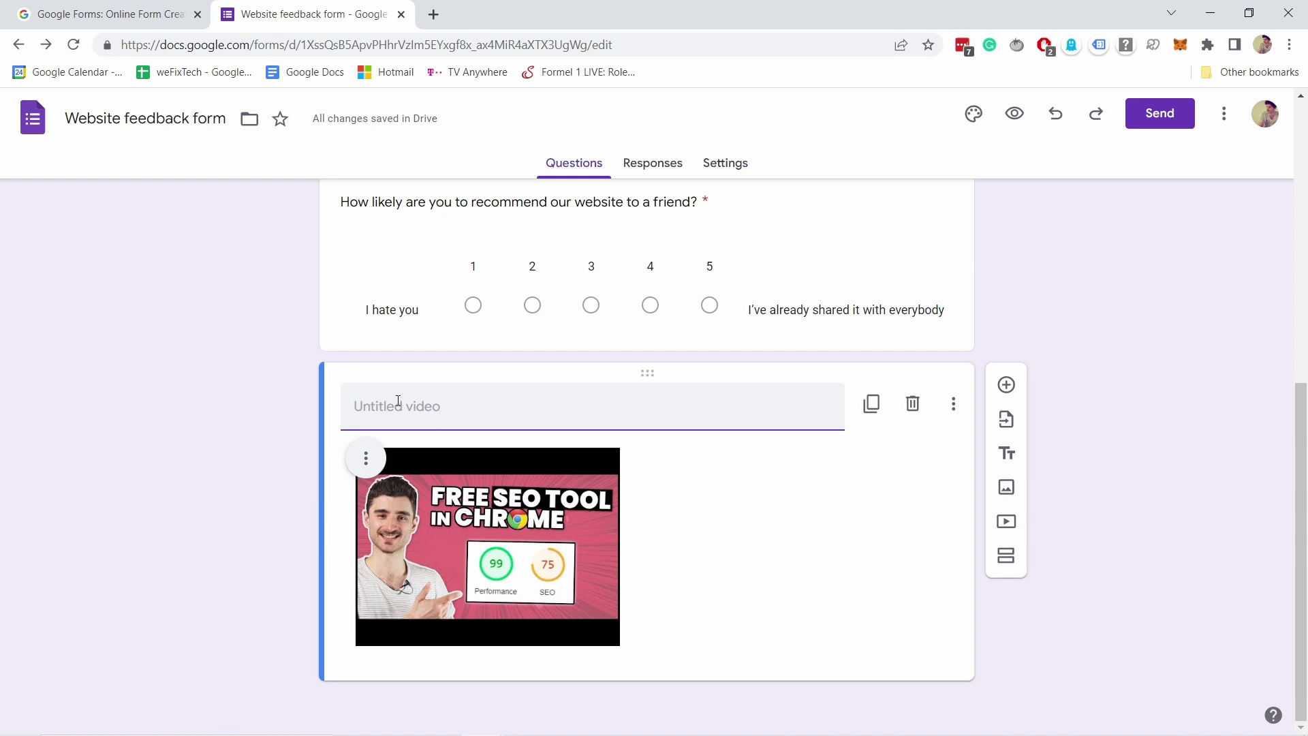
{"action": "type", "text": "Thanks!"}
{"action": "left_click", "coordinate": [740, 480]}
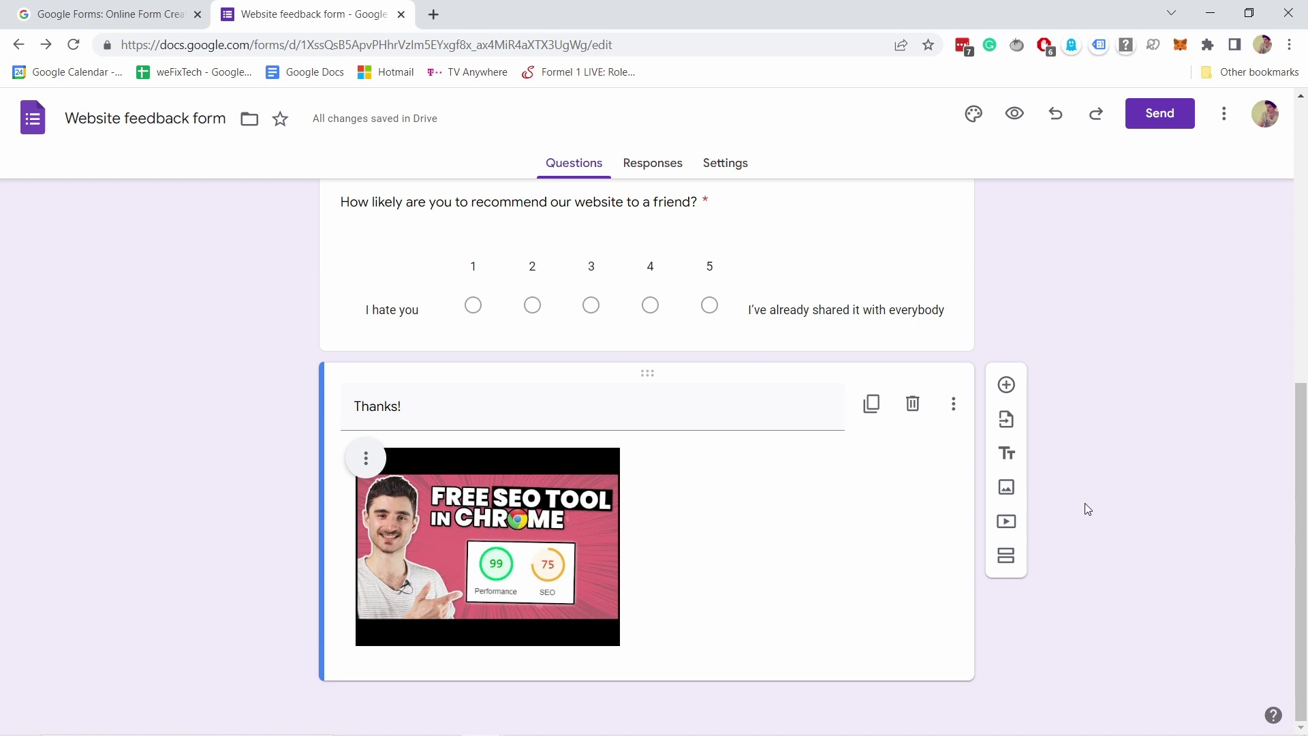
- Add a new section after the video and title it "Section 2"
{"action": "left_click", "coordinate": [1008, 556]}
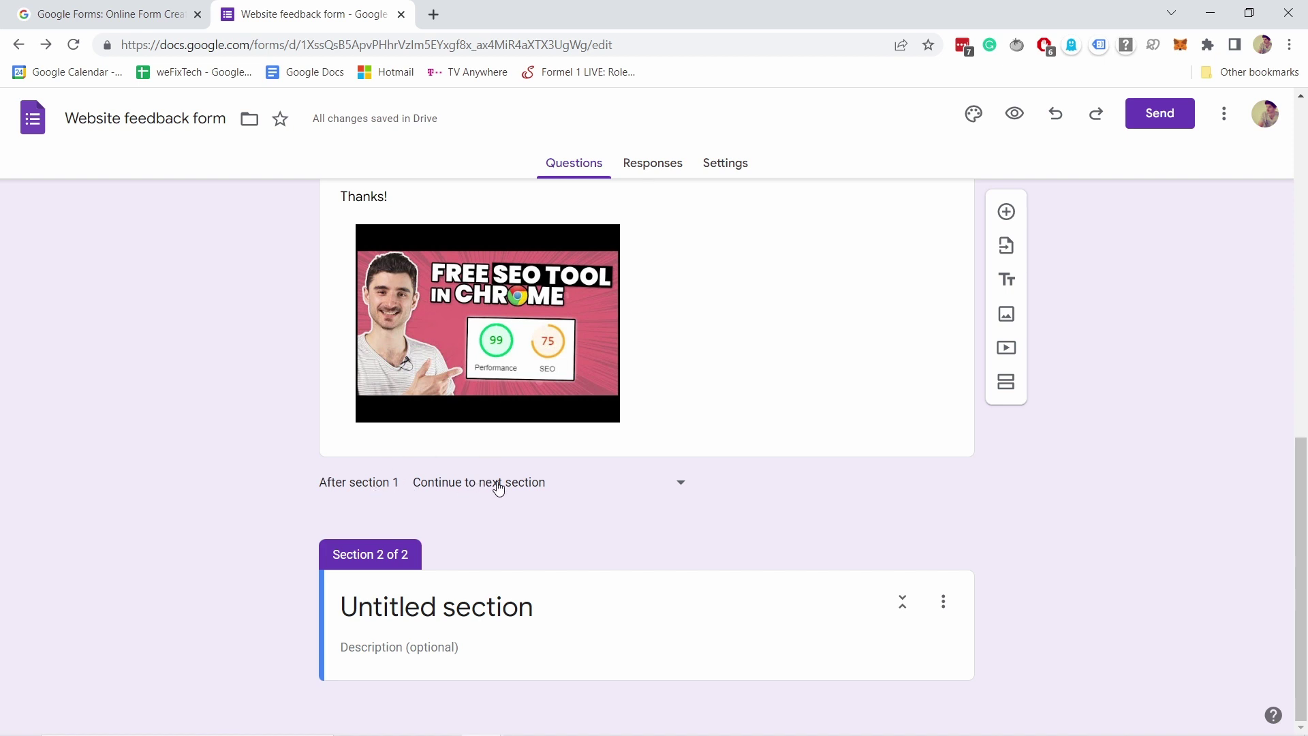
{"action": "left_click", "coordinate": [426, 603]}
{"action": "left_click_drag", "start_coordinate": [549, 608], "coordinate": [321, 610]}
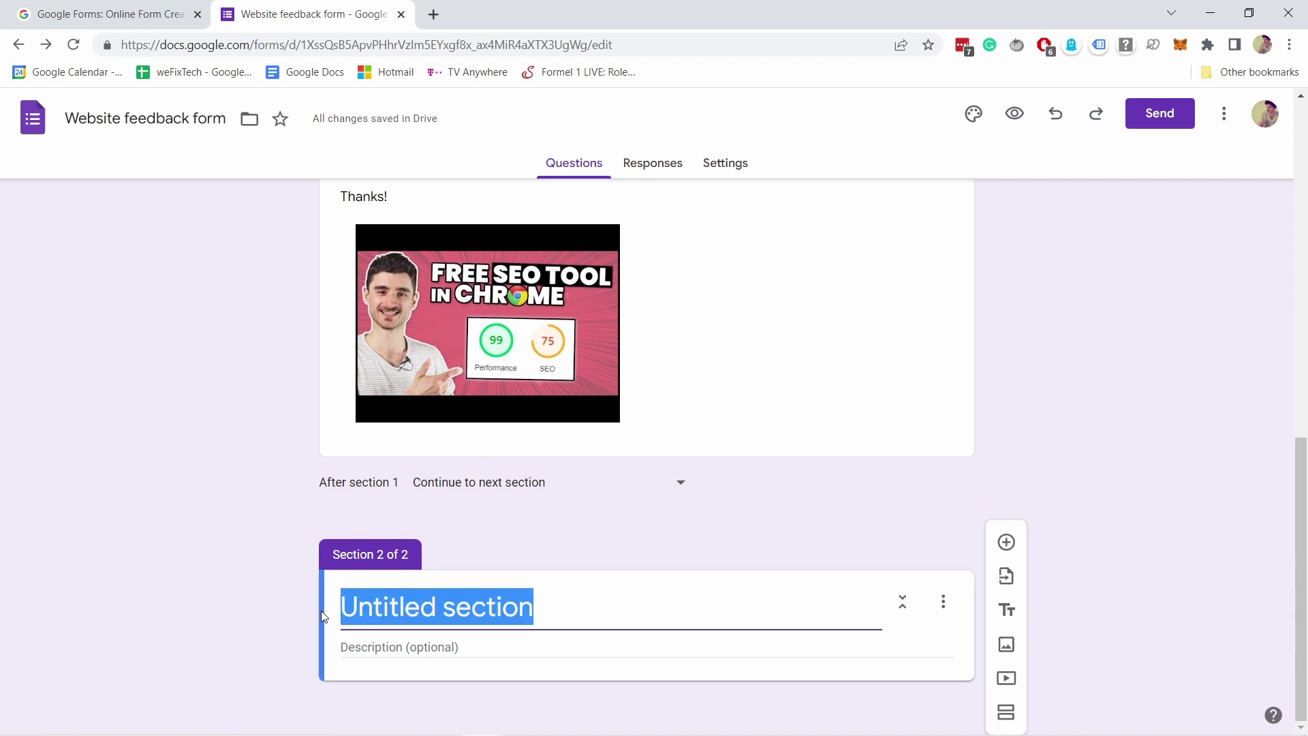
{"action": "type", "text": "SE"}
{"action": "key", "text": "BackSpace"}
{"action": "type", "text": "ecti"}
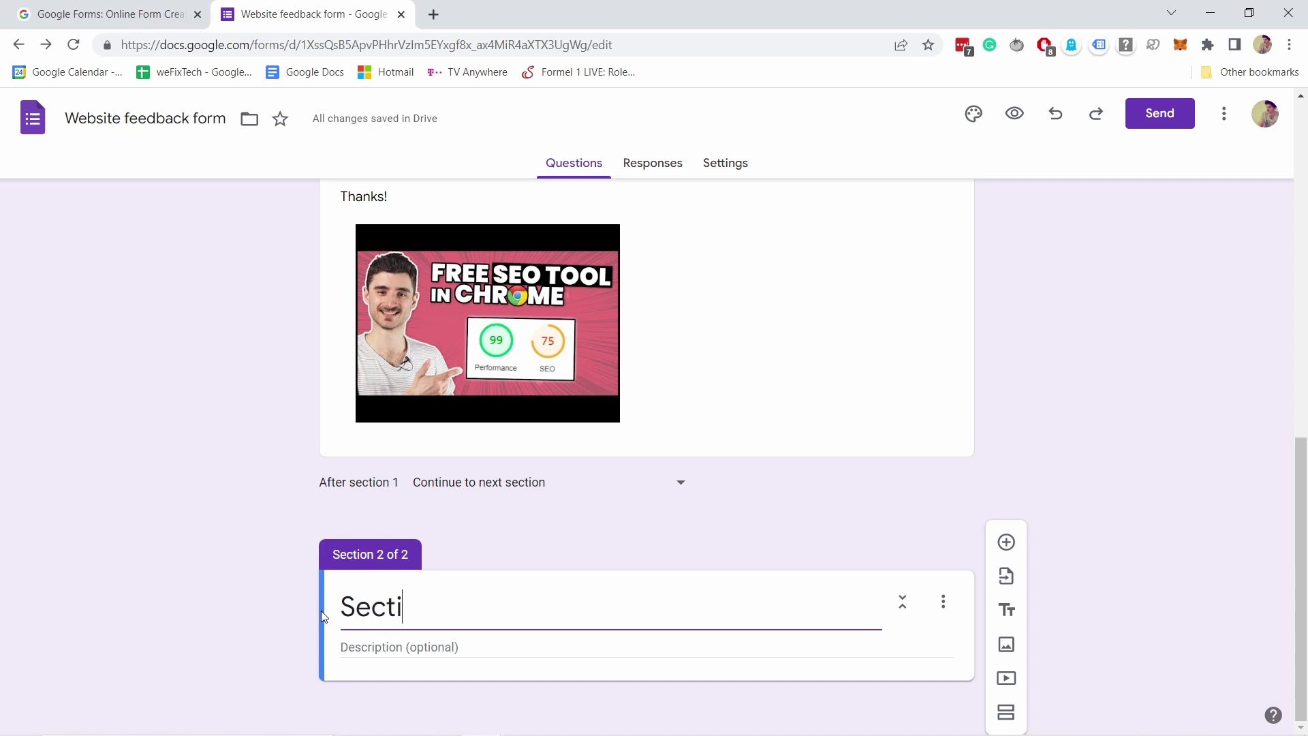
{"action": "type", "text": "on 2"}
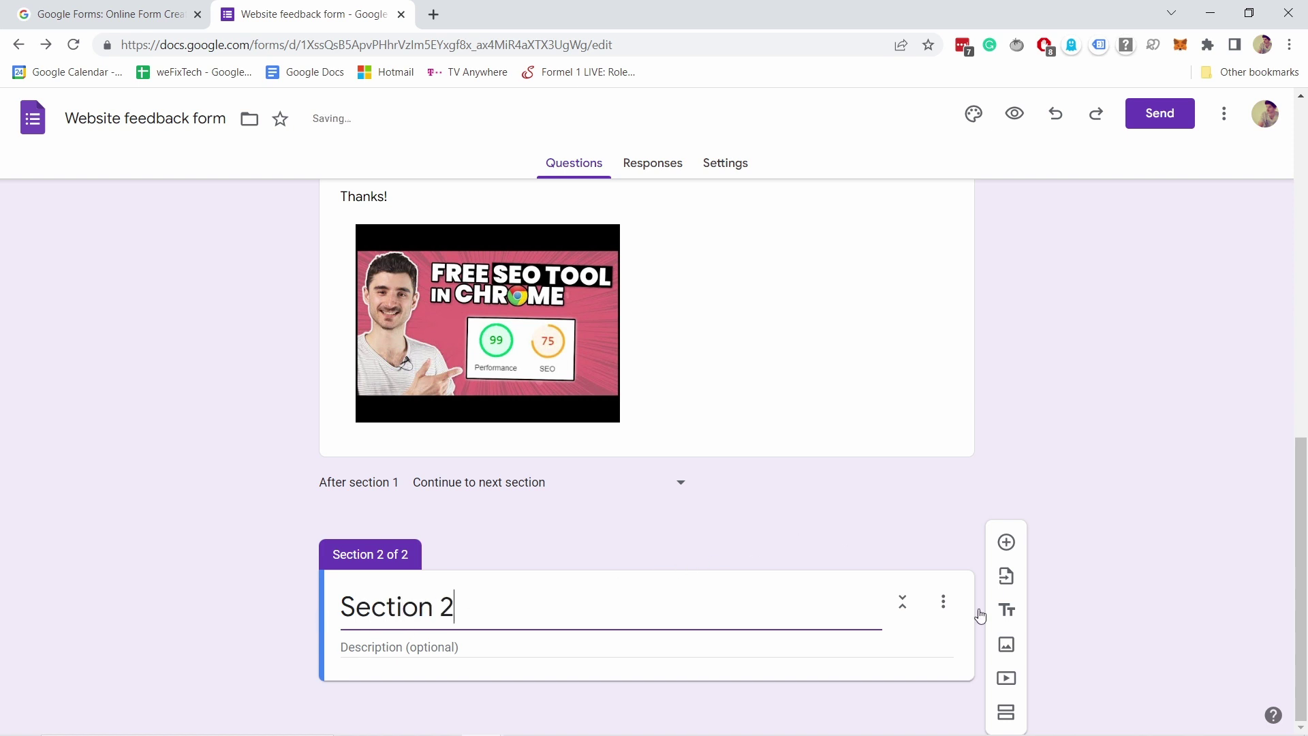
- Add a multiple-choice question titled "Some question" to Section 2
{"action": "left_click", "coordinate": [1007, 543]}
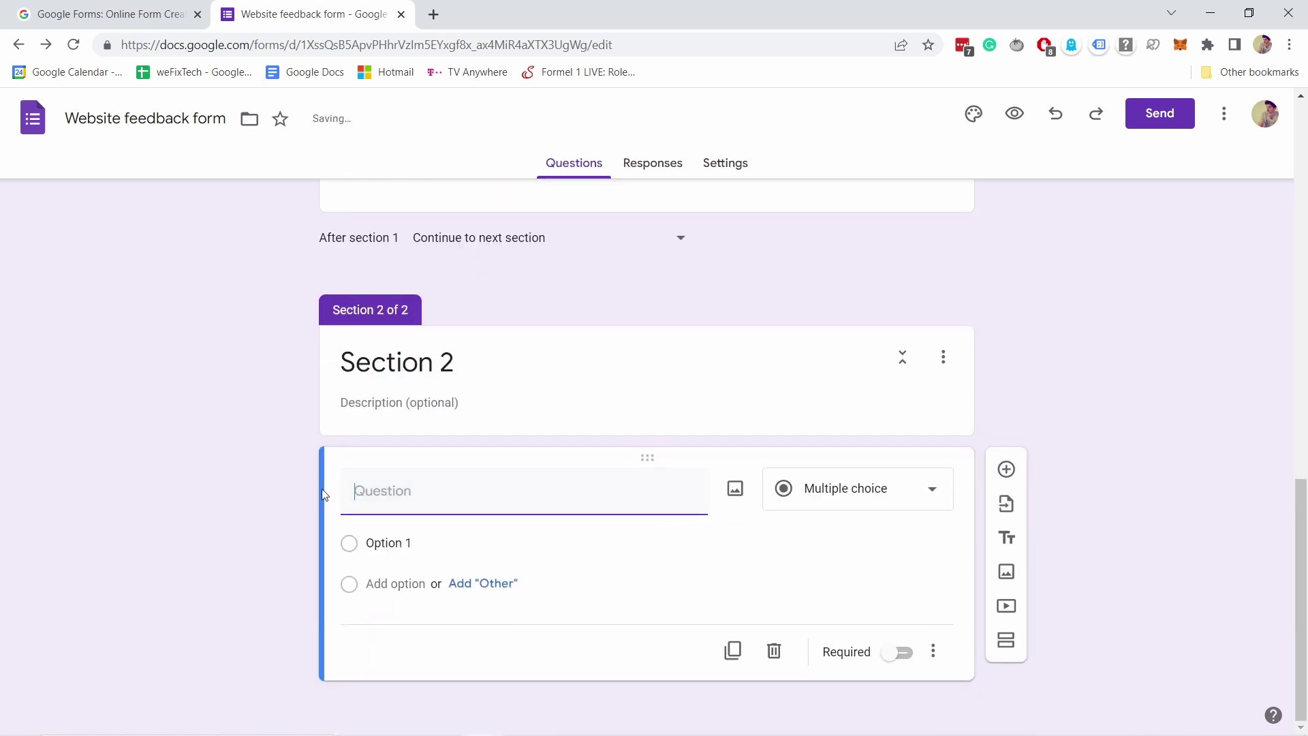
{"action": "type", "text": "Some q"}
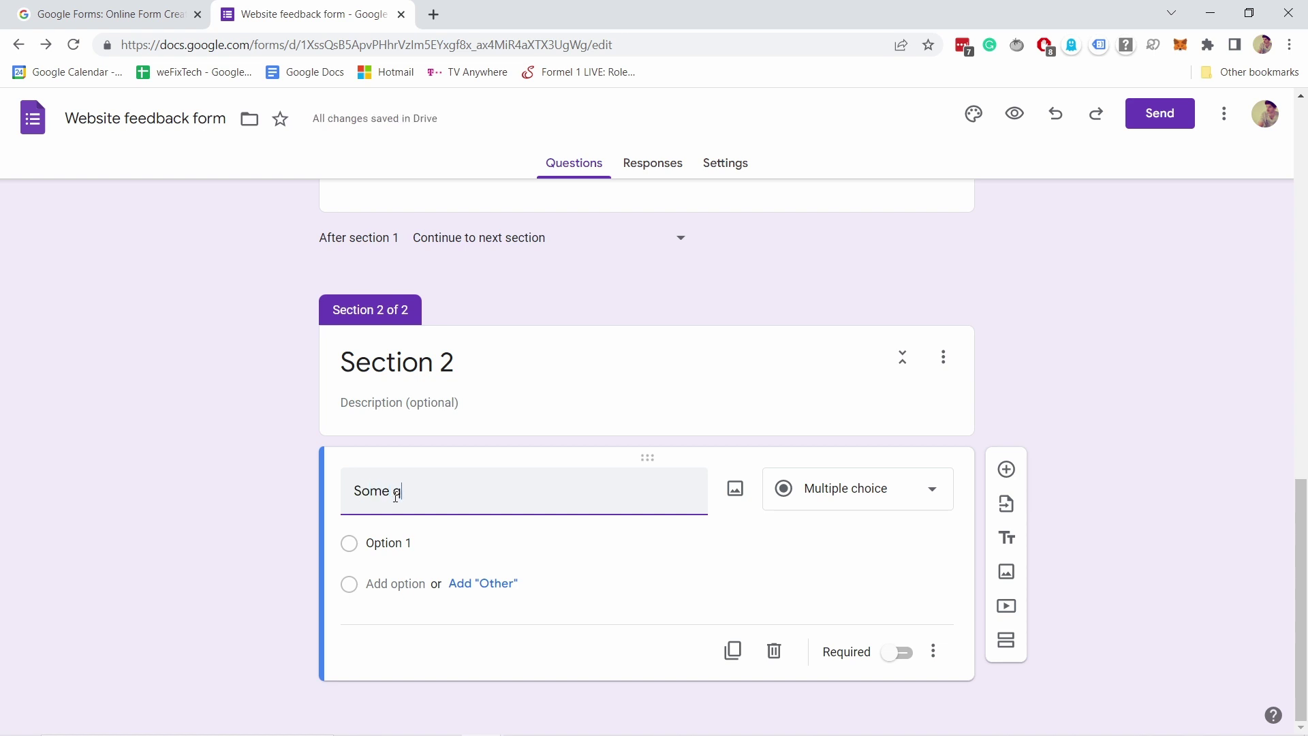
{"action": "type", "text": "uestion"}
{"action": "left_click", "coordinate": [684, 426]}
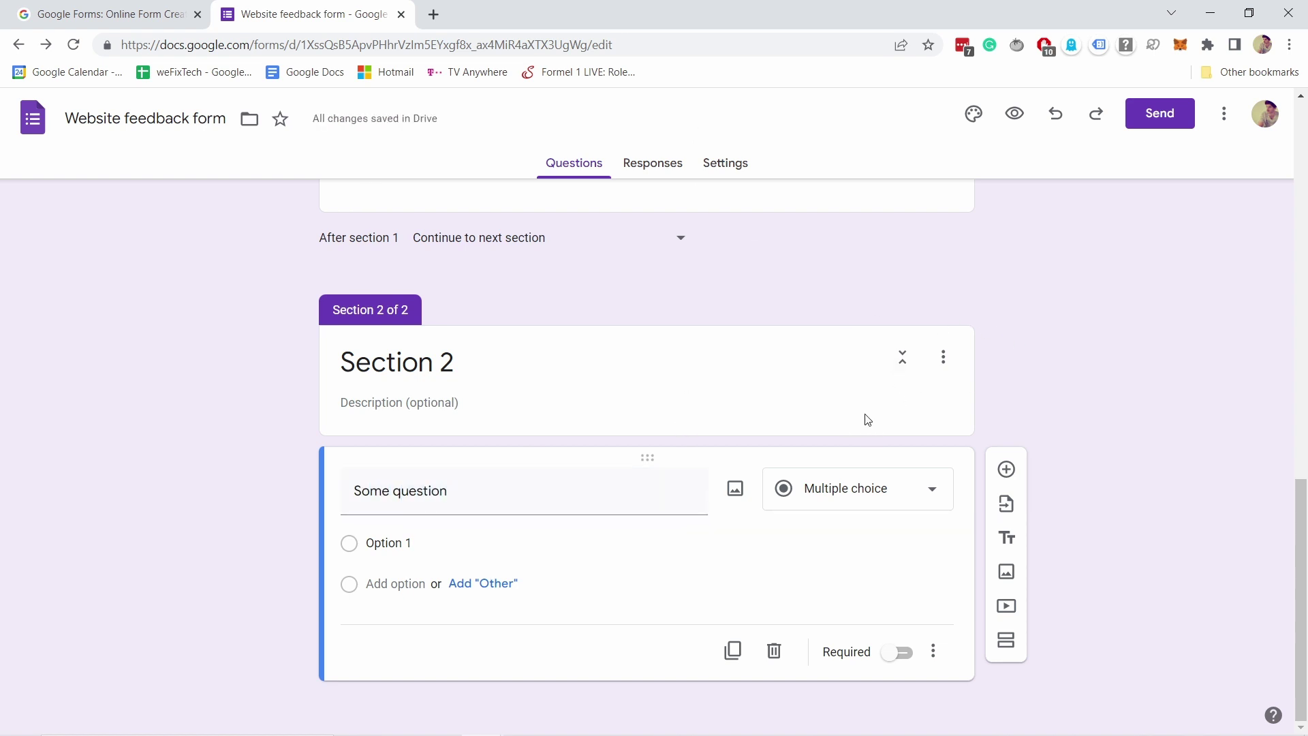
{"action": "key", "text": "Tab"}
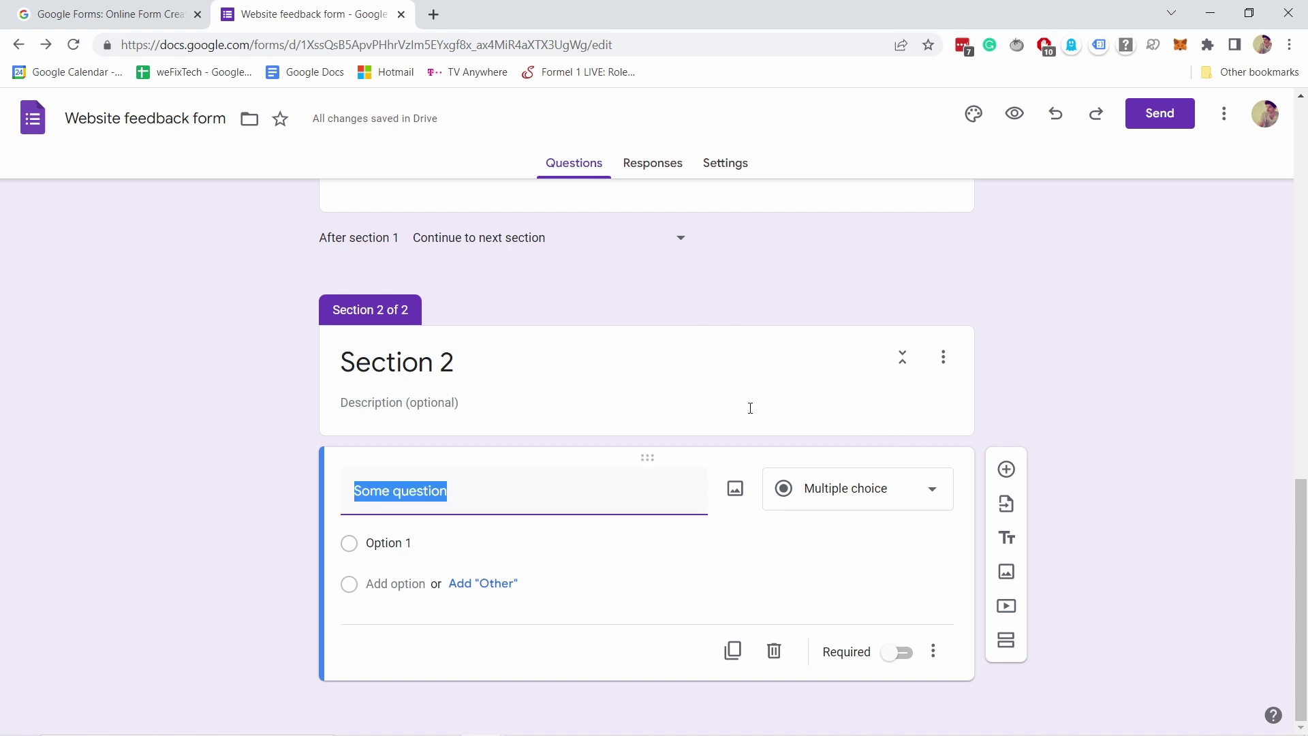
- Preview the form, answer its first-section questions with Friend, "emegopmrgor" and a rating of 3, and play the embedded video
{"action": "left_click", "coordinate": [1015, 115]}
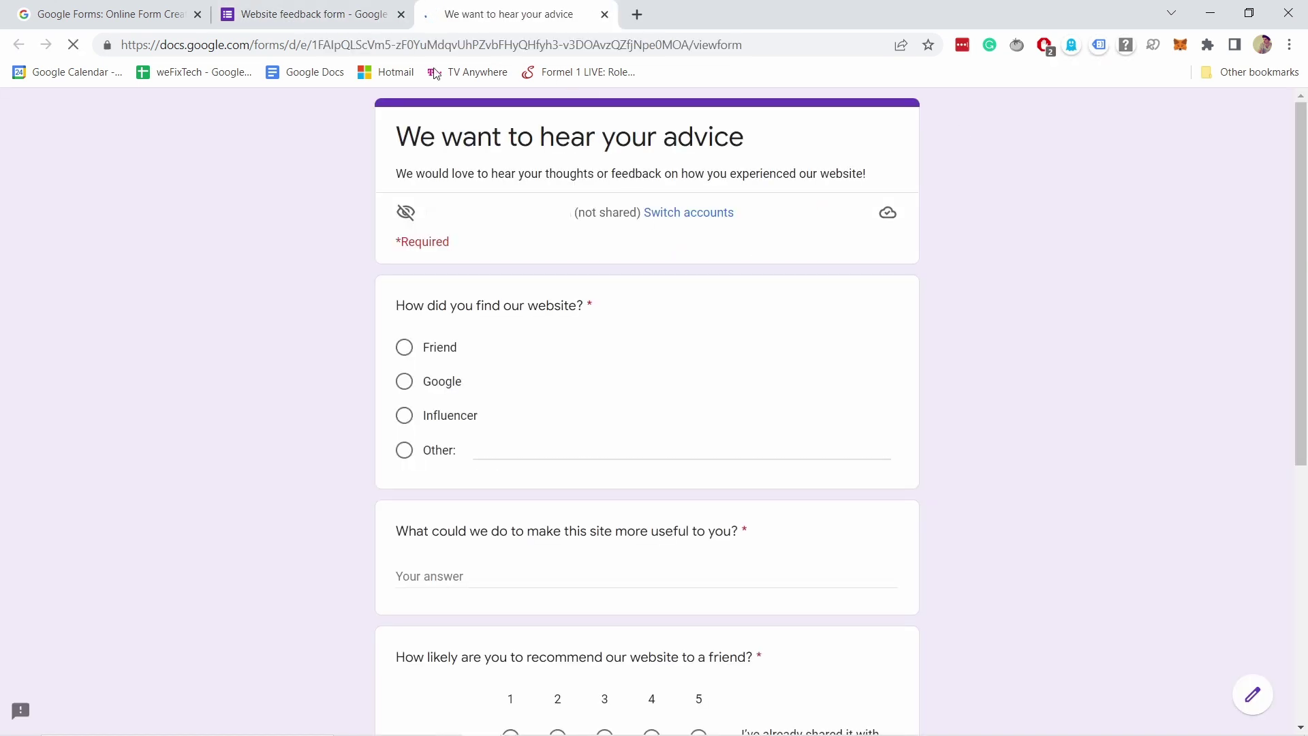
{"action": "left_click", "coordinate": [404, 347]}
{"action": "scroll", "coordinate": [422, 320], "scroll_direction": "down", "scroll_amount": 1}
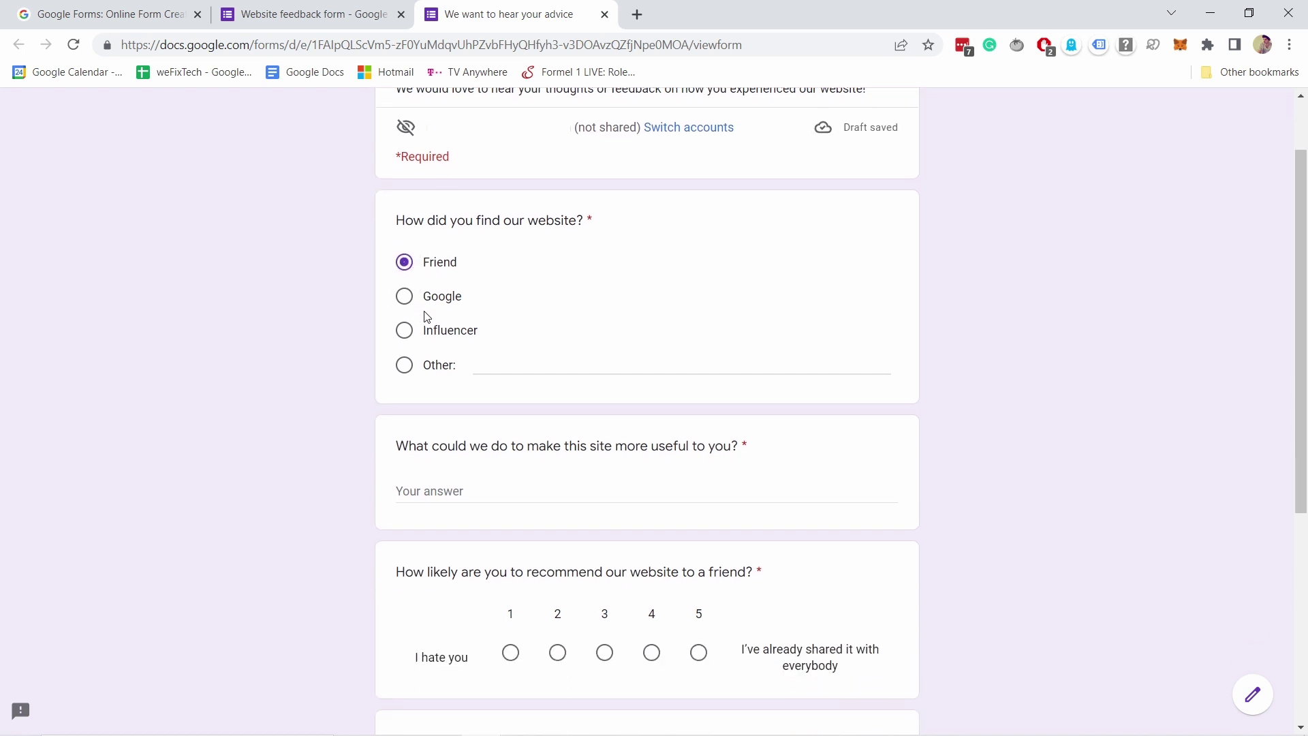
{"action": "scroll", "coordinate": [446, 317], "scroll_direction": "down", "scroll_amount": 3}
{"action": "left_click", "coordinate": [447, 318]}
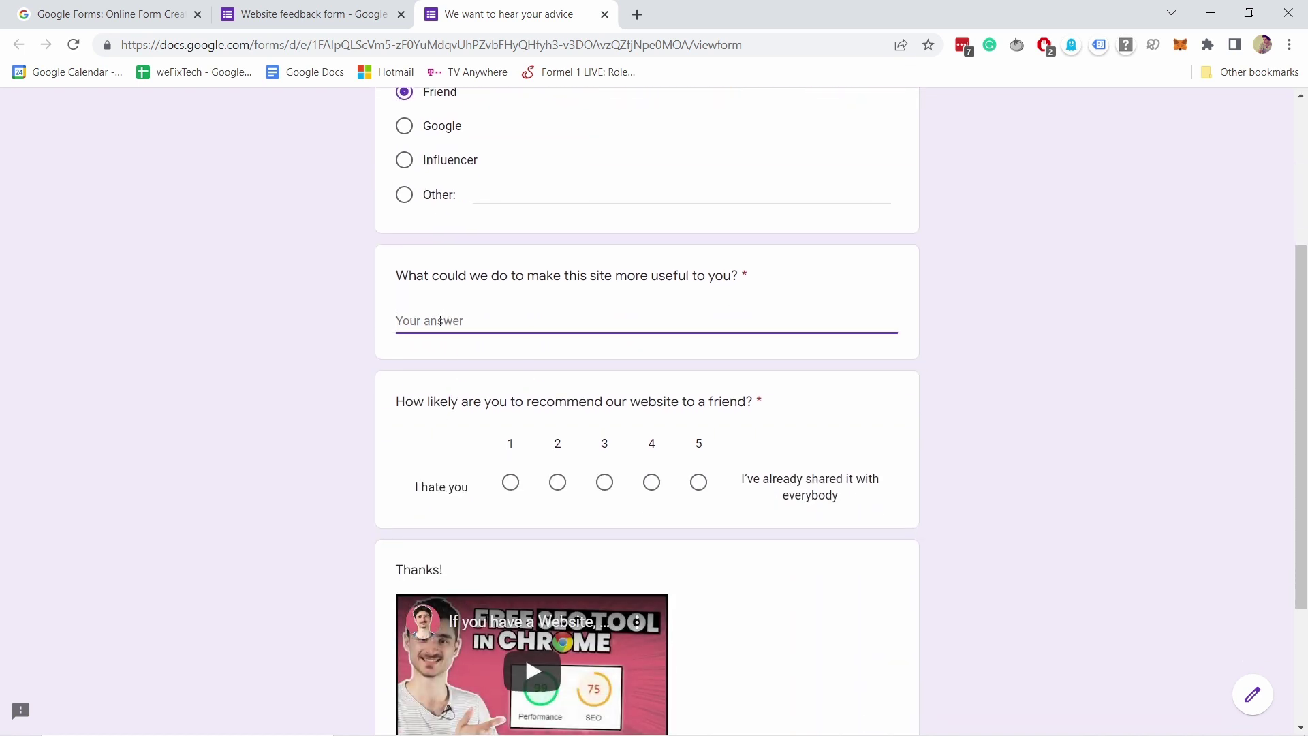
{"action": "type", "text": "emegopmrgor"}
{"action": "left_click", "coordinate": [604, 483]}
{"action": "scroll", "coordinate": [531, 286], "scroll_direction": "down", "scroll_amount": 3}
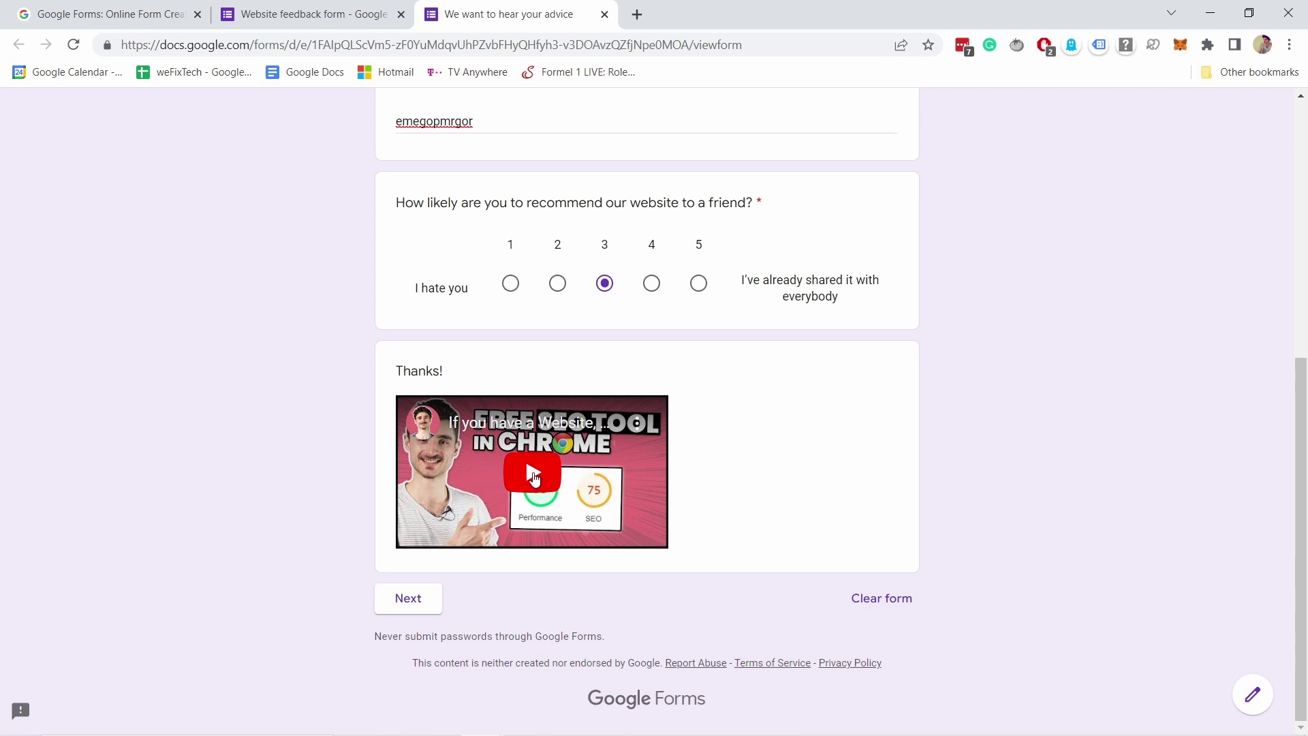
{"action": "left_click", "coordinate": [532, 475]}
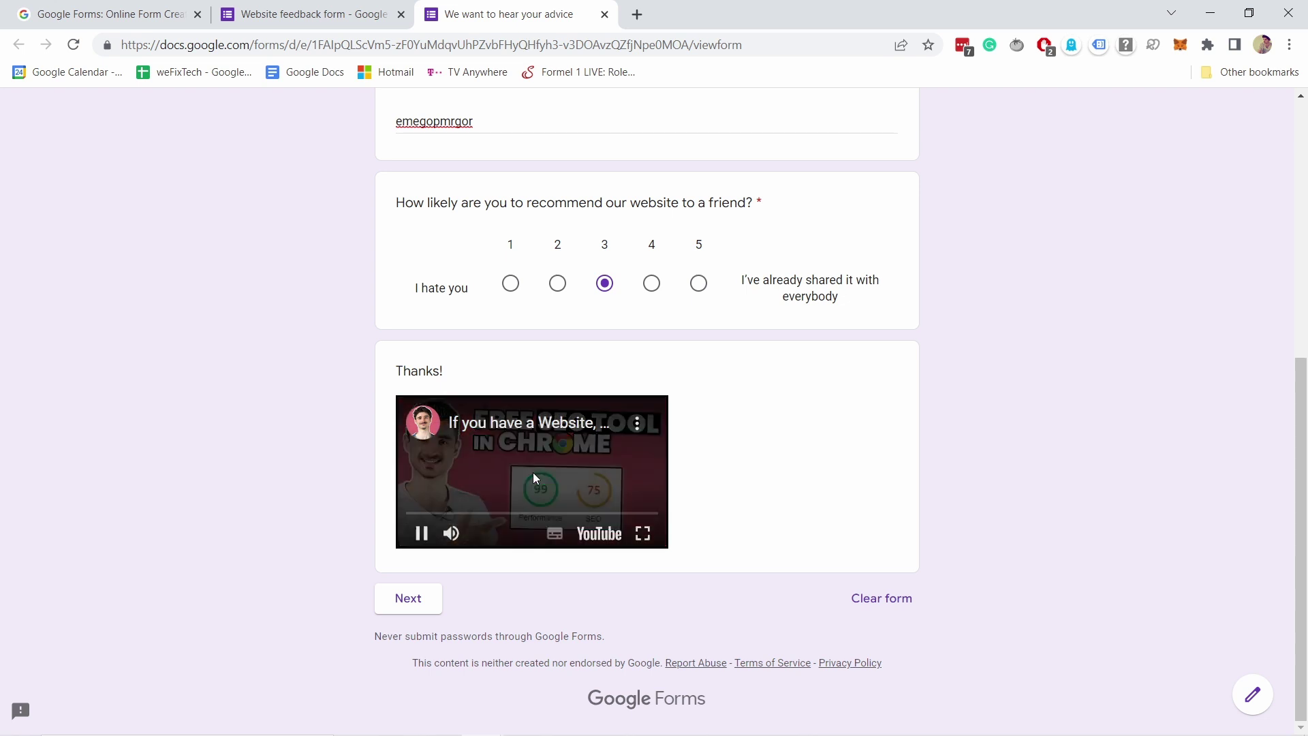
- Pause the embedded video, continue to Section 2 and submit the form response
{"action": "left_click", "coordinate": [422, 534]}
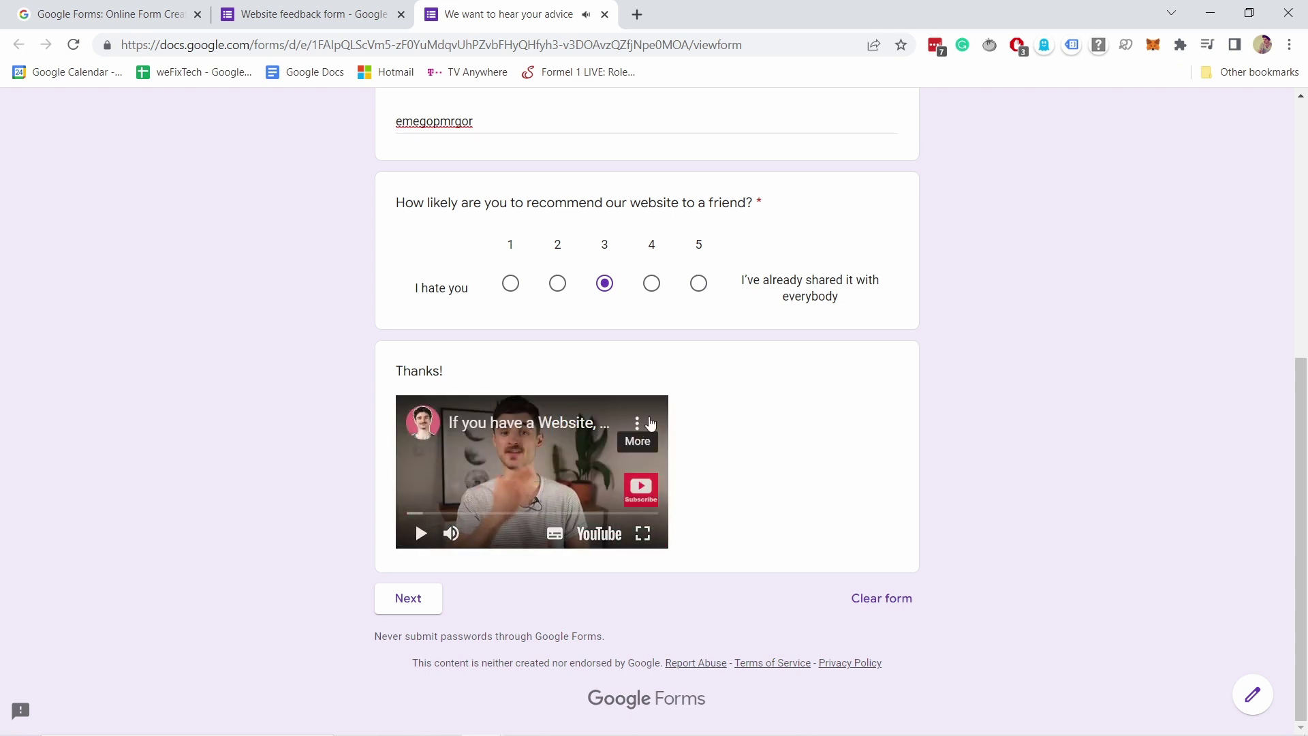
{"action": "left_click", "coordinate": [419, 604]}
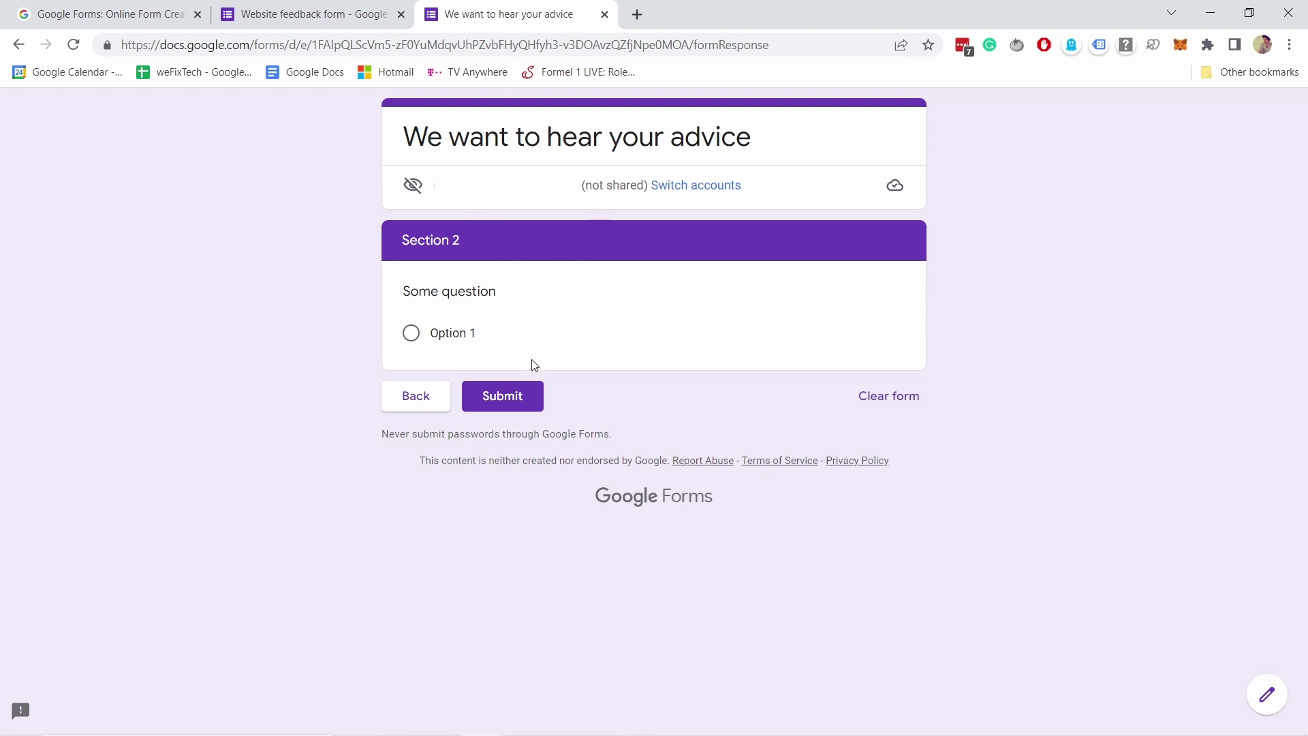
{"action": "left_click", "coordinate": [496, 402]}
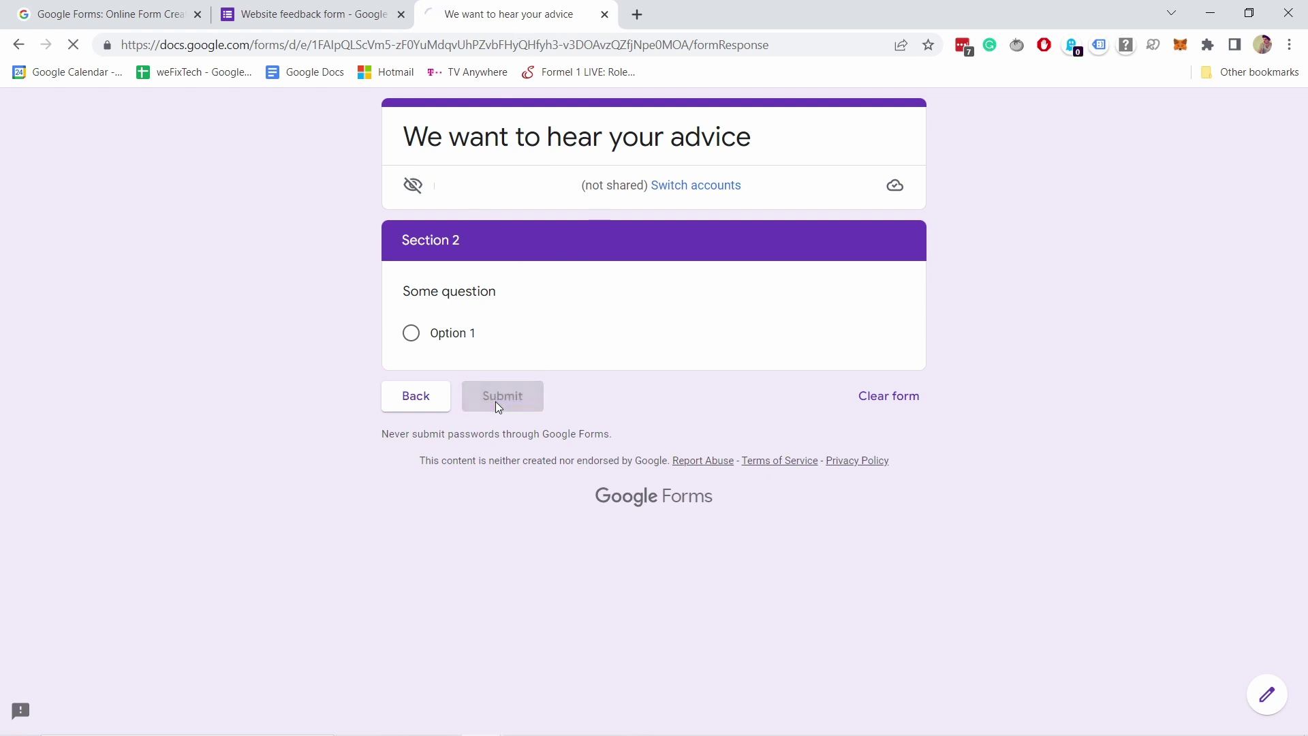
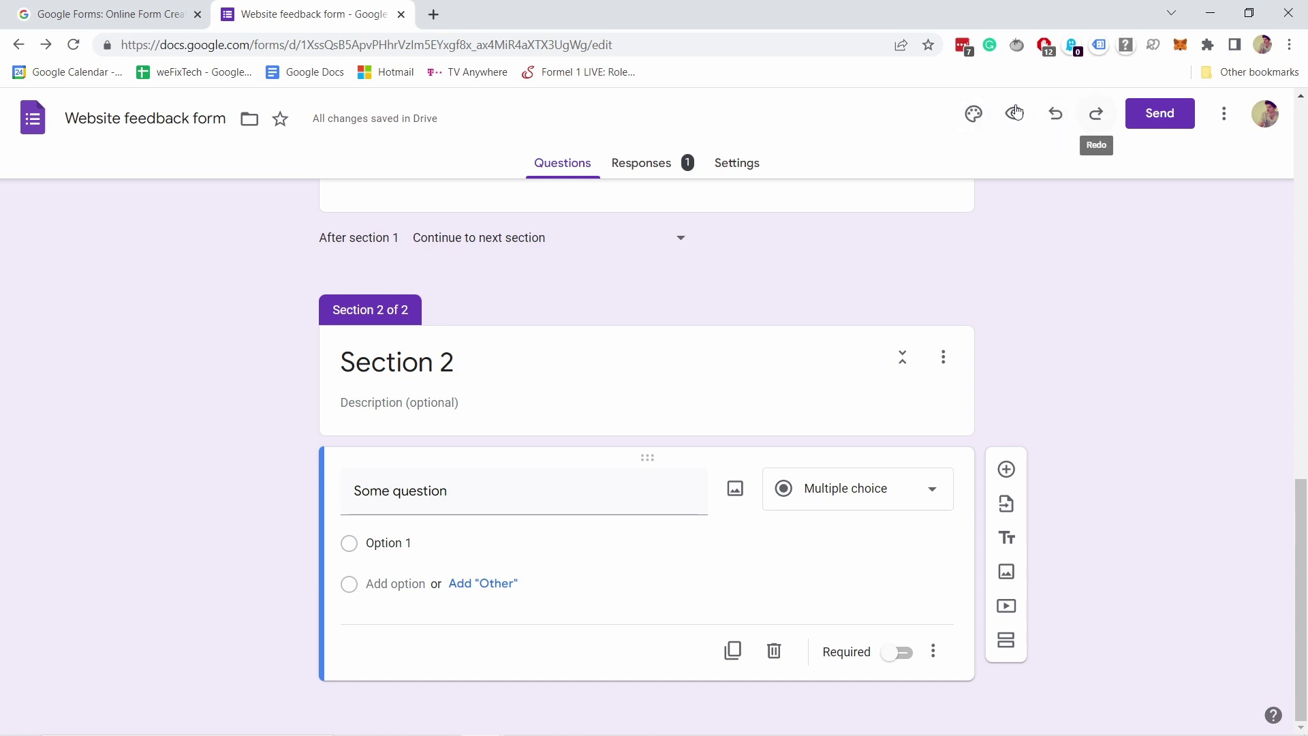
- Insert the teal metallic picture from the Work and School theme images as the form's header
{"action": "left_click", "coordinate": [973, 116]}
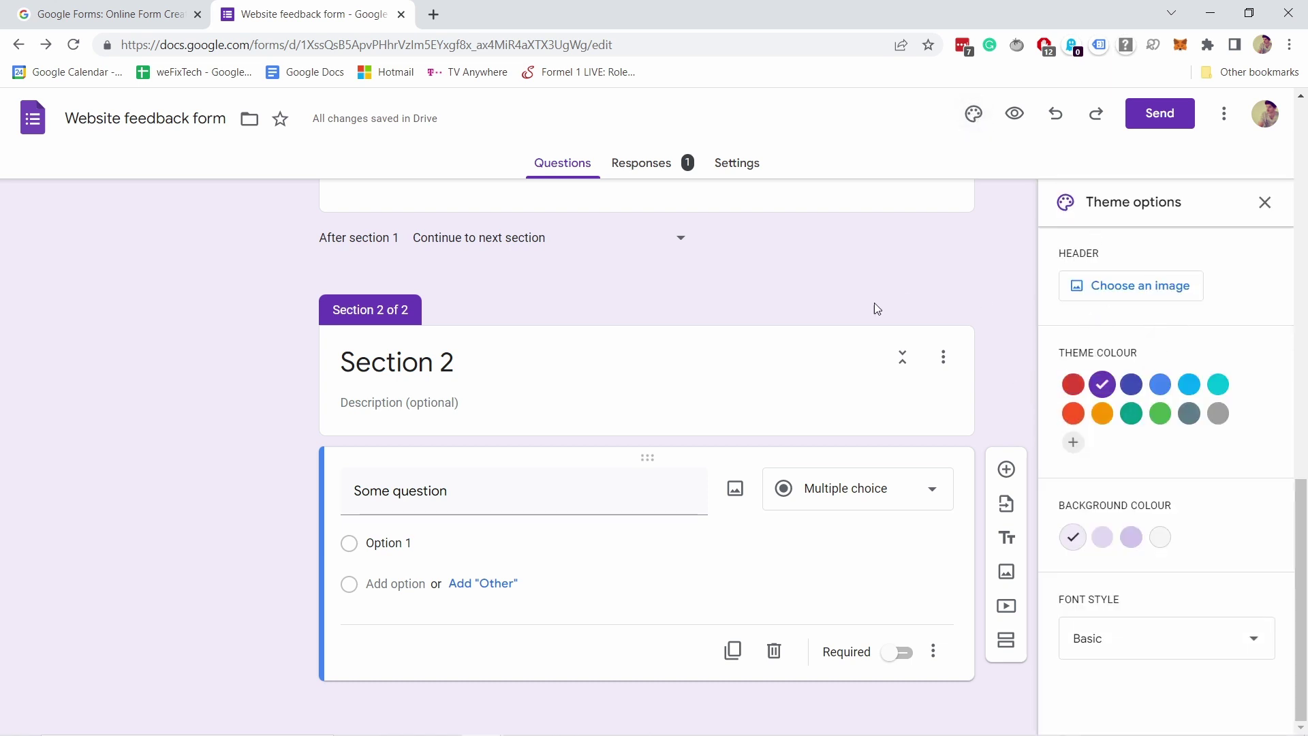
{"action": "scroll", "coordinate": [876, 308], "scroll_direction": "up", "scroll_amount": 15}
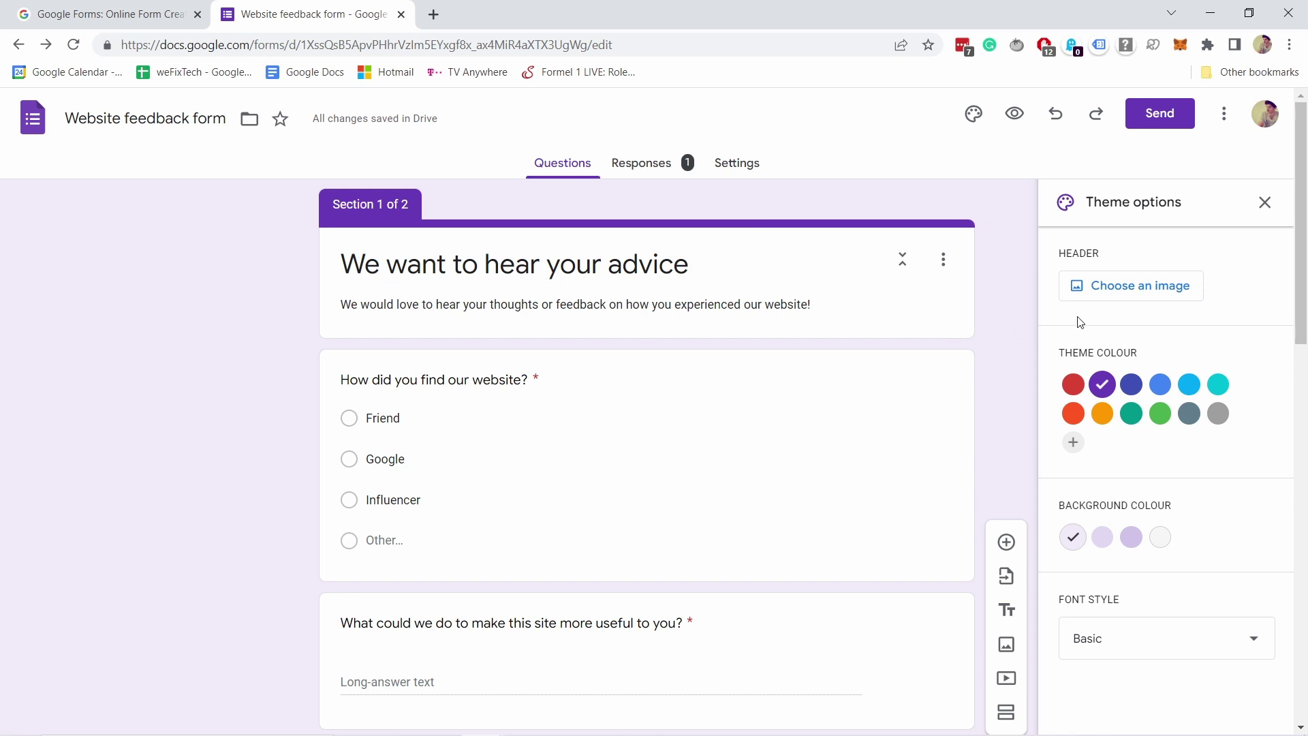
{"action": "left_click", "coordinate": [1113, 286]}
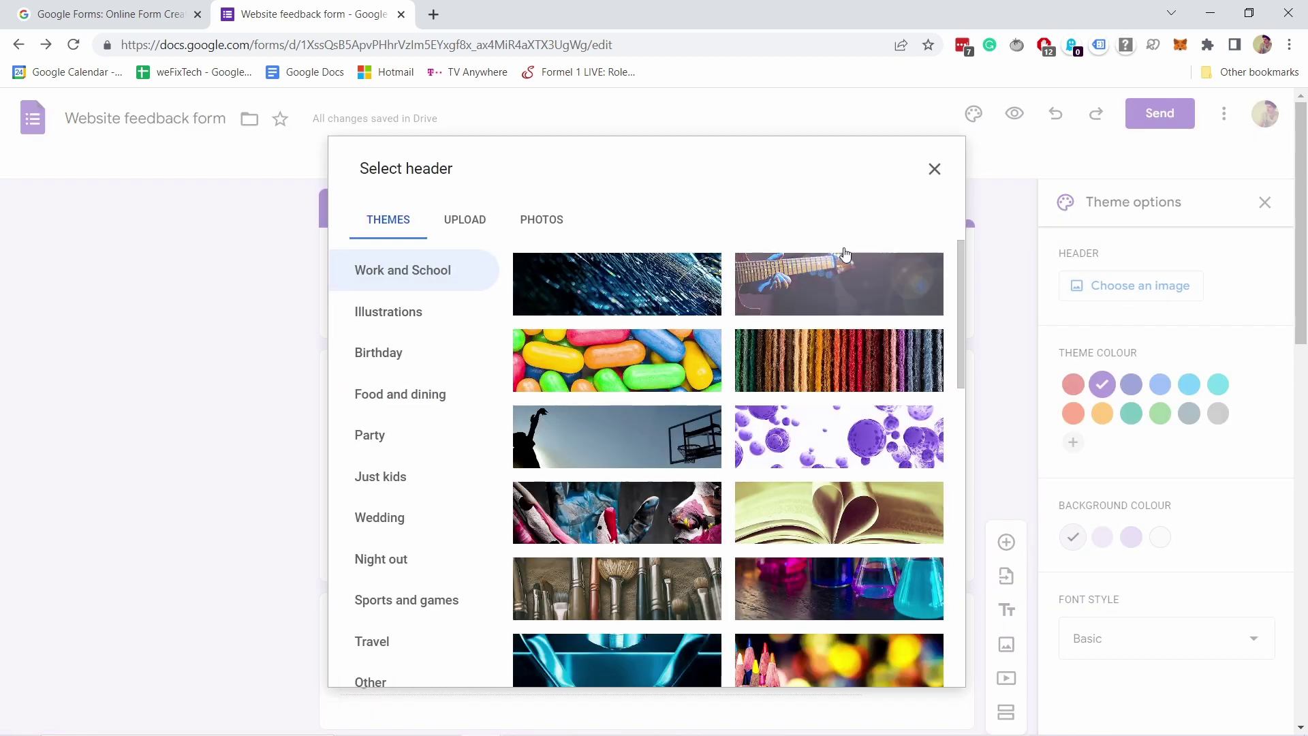
{"action": "scroll", "coordinate": [704, 391], "scroll_direction": "down", "scroll_amount": 4}
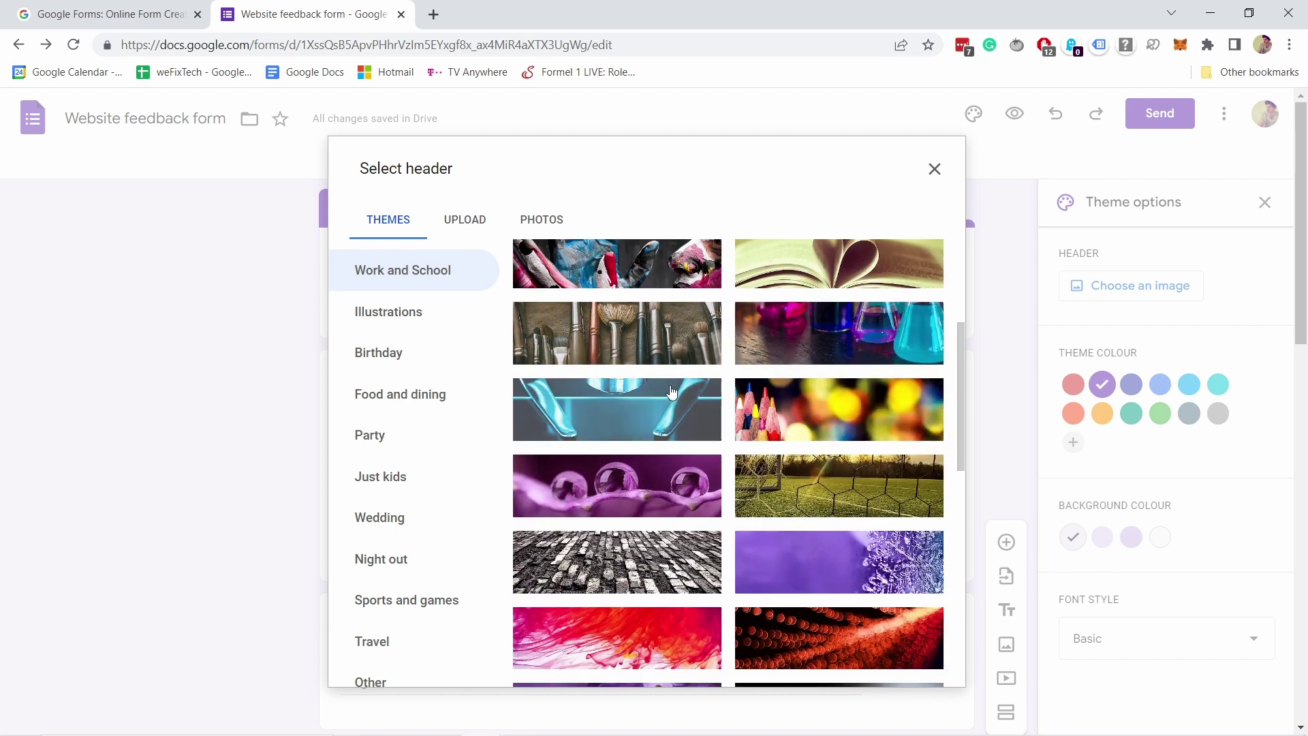
{"action": "left_click", "coordinate": [608, 404]}
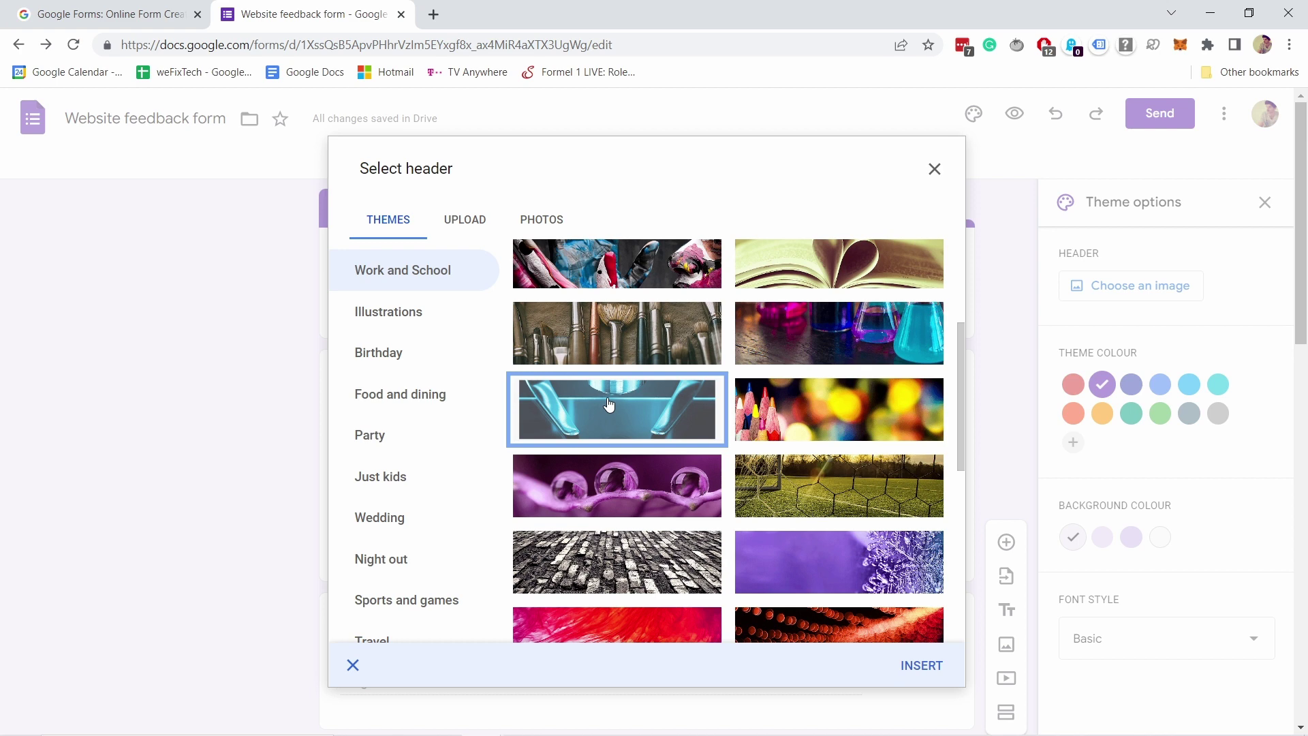
{"action": "left_click", "coordinate": [909, 665]}
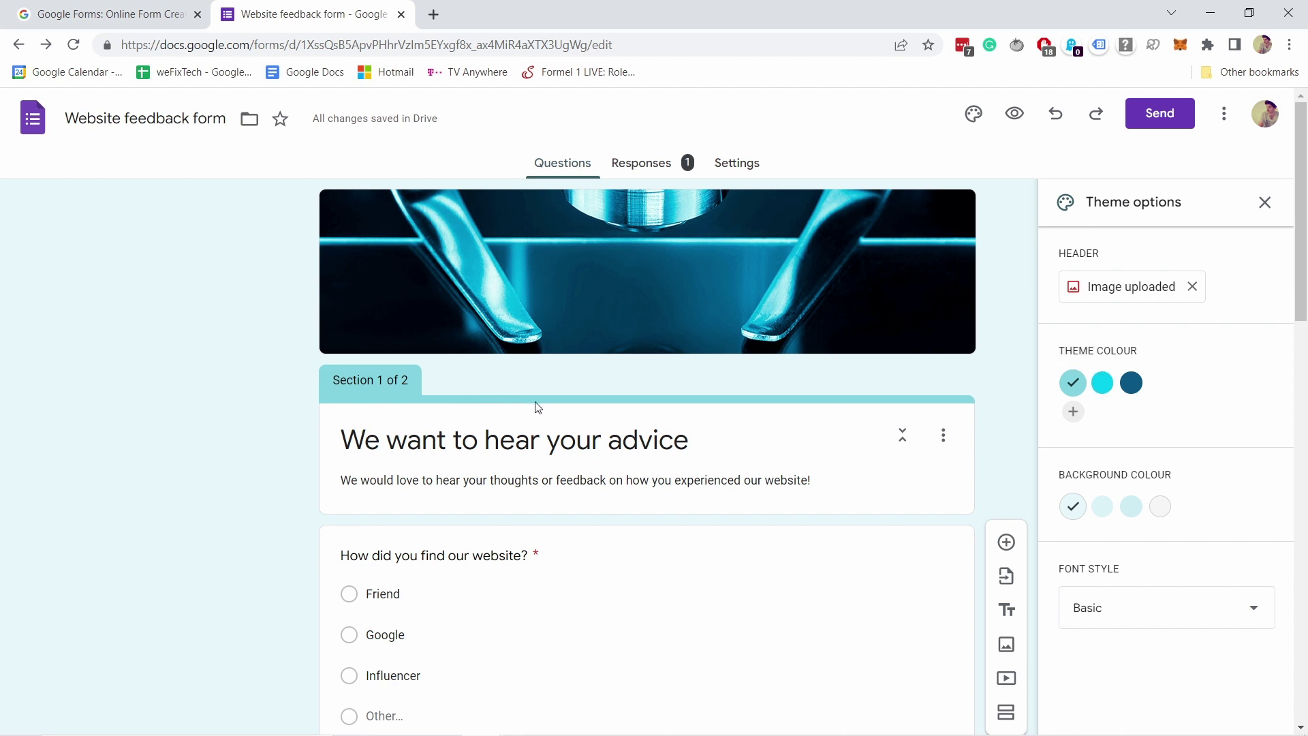
- Add the custom red #d81818 as the form's theme colour and check it throughout the form
{"action": "left_click", "coordinate": [1073, 411]}
{"action": "left_click", "coordinate": [1212, 403]}
{"action": "left_click", "coordinate": [1214, 402]}
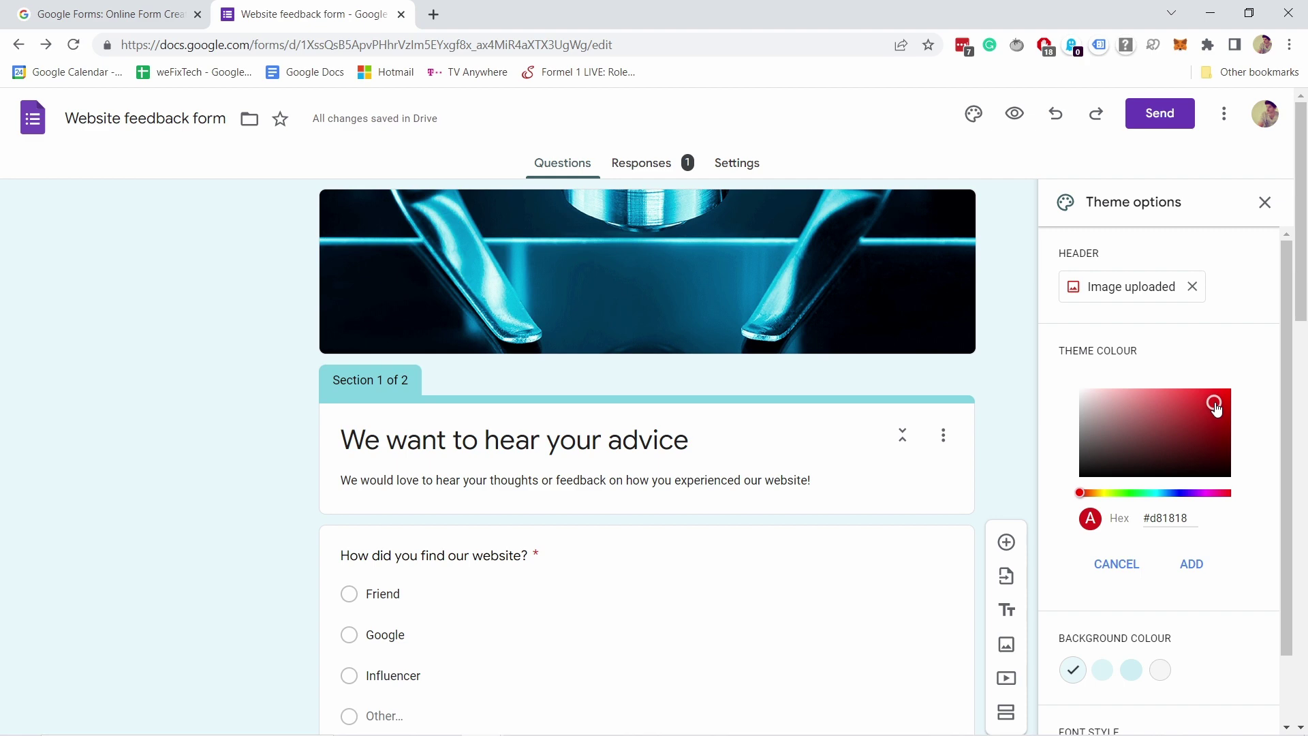
{"action": "left_click", "coordinate": [1191, 565]}
{"action": "scroll", "coordinate": [361, 359], "scroll_direction": "down", "scroll_amount": 3}
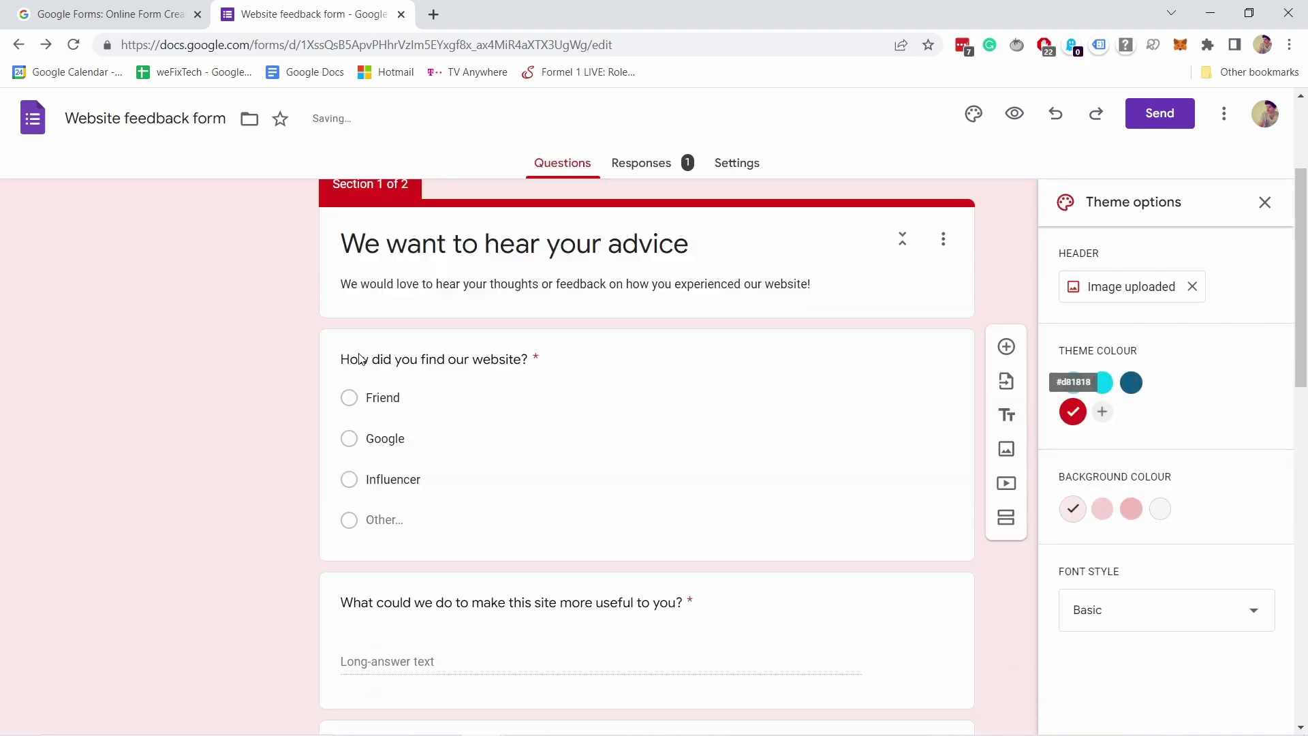
{"action": "scroll", "coordinate": [365, 313], "scroll_direction": "down", "scroll_amount": 10}
{"action": "scroll", "coordinate": [394, 350], "scroll_direction": "up", "scroll_amount": 13}
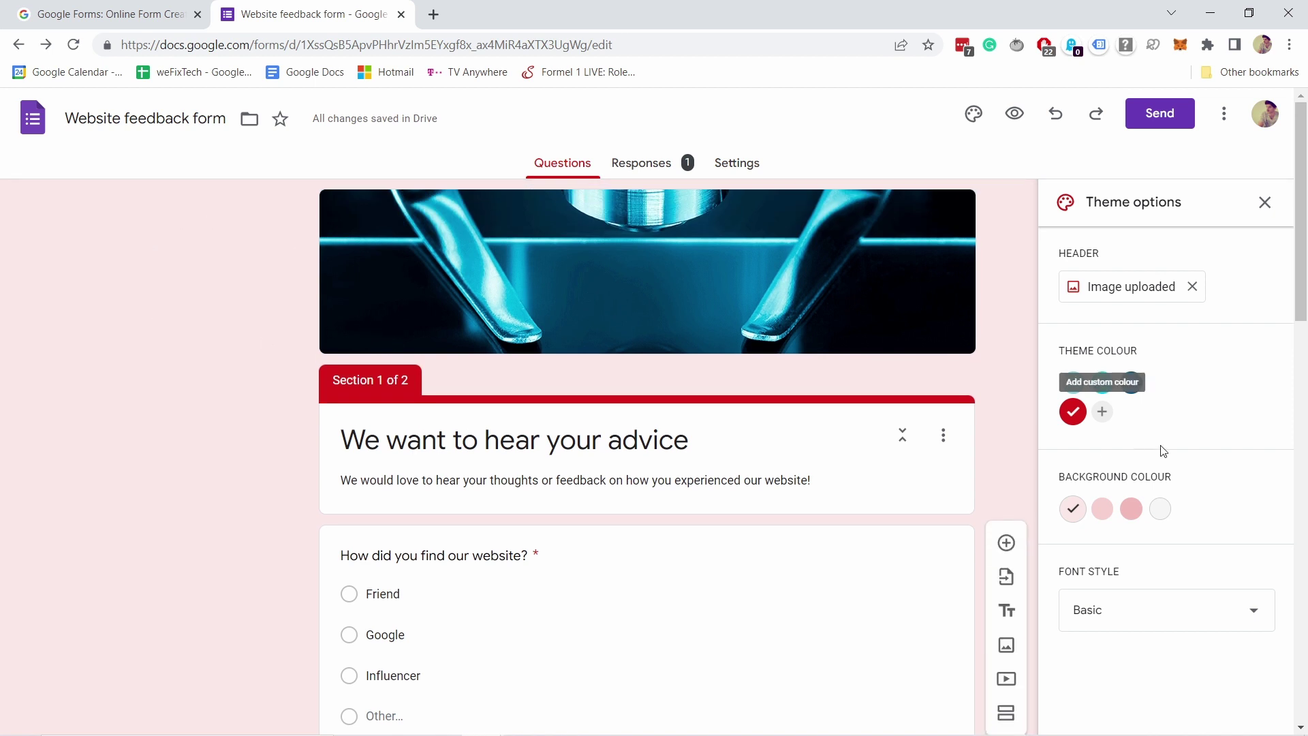
- Try the grey #f6f6f6 background colour and settle on the second-lightest pink shade
{"action": "left_click", "coordinate": [1160, 513]}
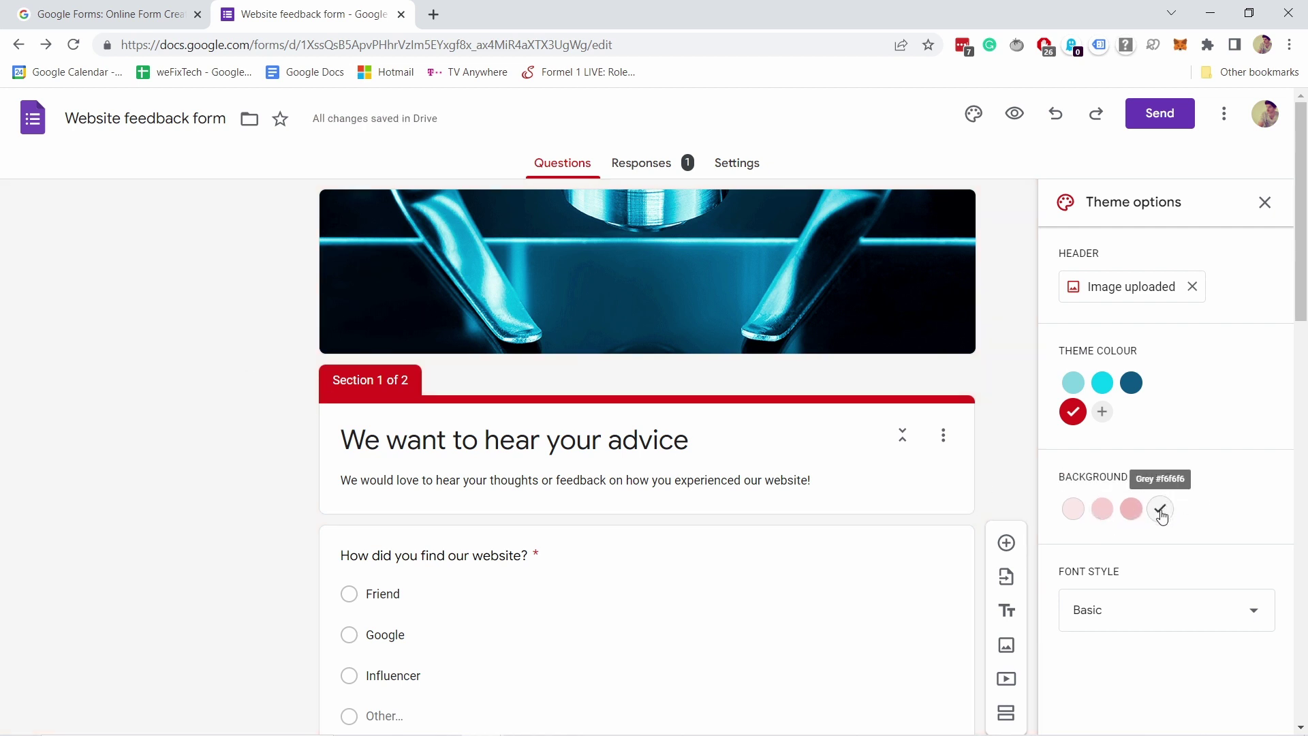
{"action": "left_click", "coordinate": [1111, 512]}
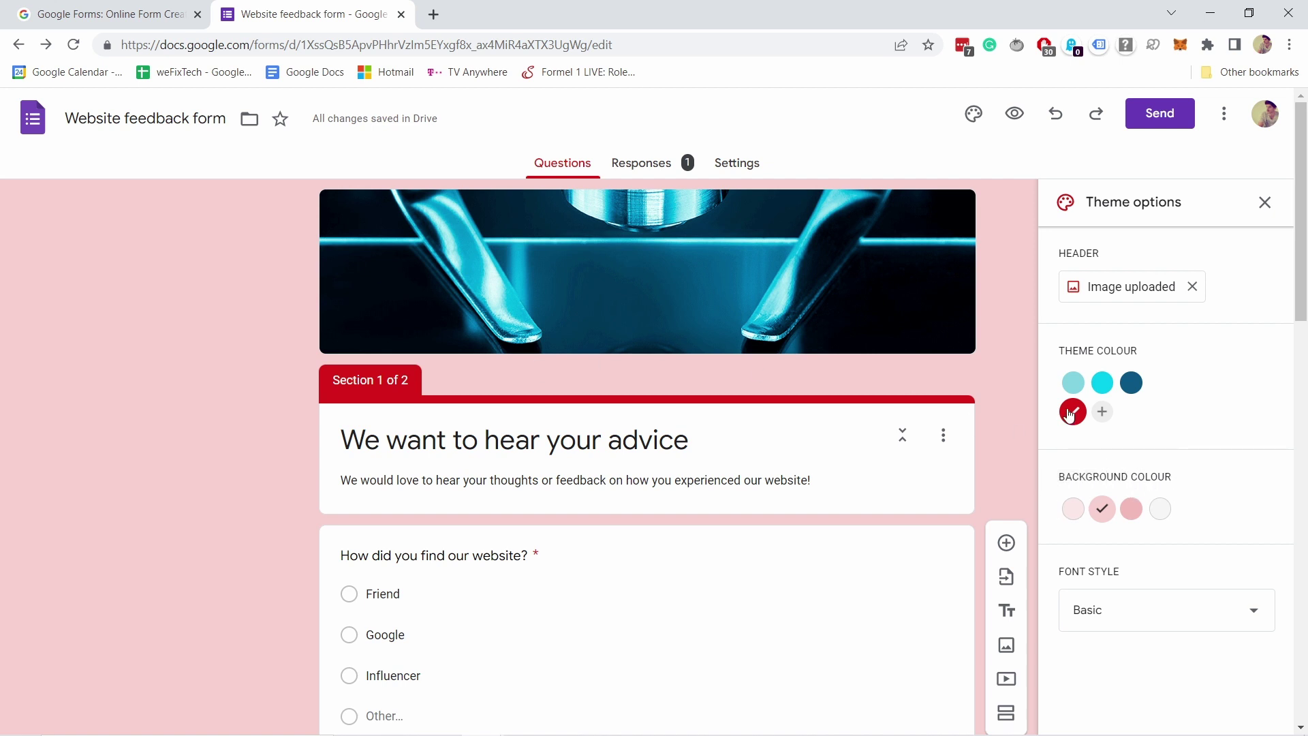
{"action": "scroll", "coordinate": [678, 329], "scroll_direction": "down", "scroll_amount": 1}
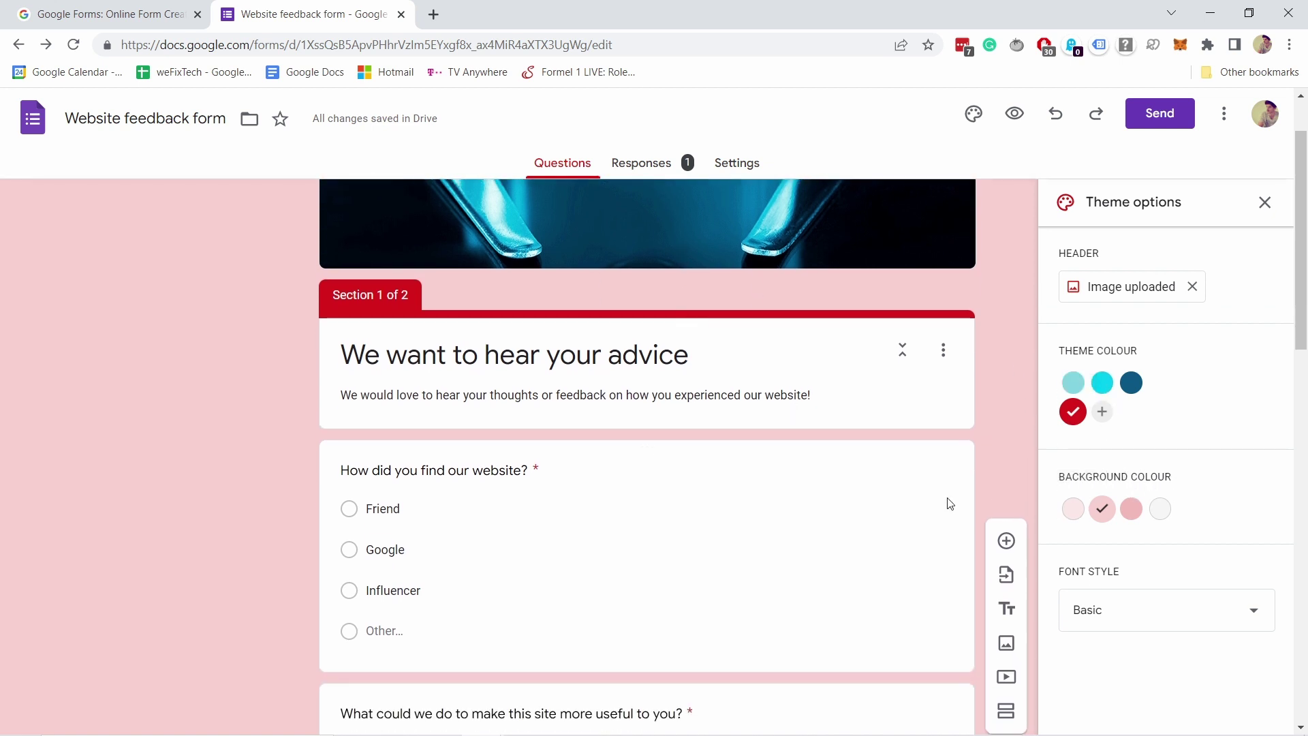
- Try the Formal font style on the form, set it back to Basic and close the theme options
{"action": "left_click", "coordinate": [1100, 612]}
{"action": "scroll", "coordinate": [1143, 613], "scroll_direction": "down", "scroll_amount": 2}
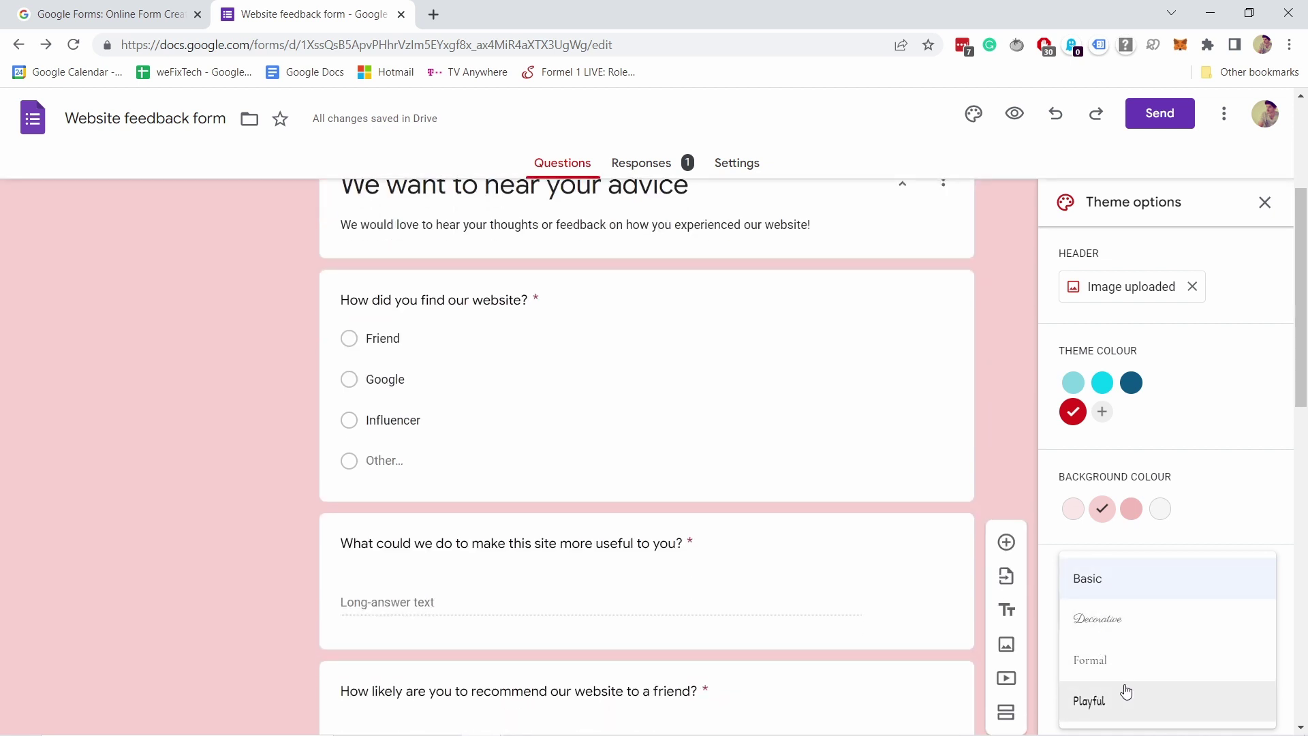
{"action": "left_click", "coordinate": [1092, 675]}
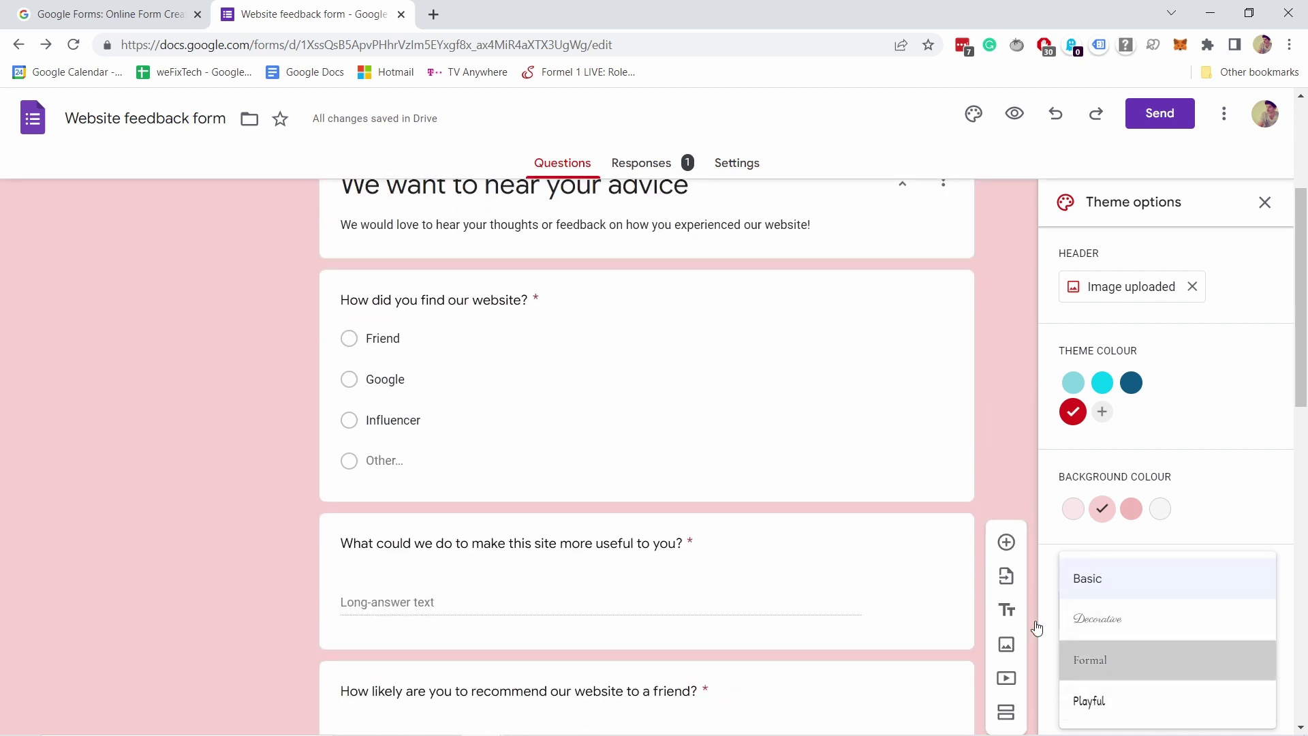
{"action": "left_click", "coordinate": [1158, 616]}
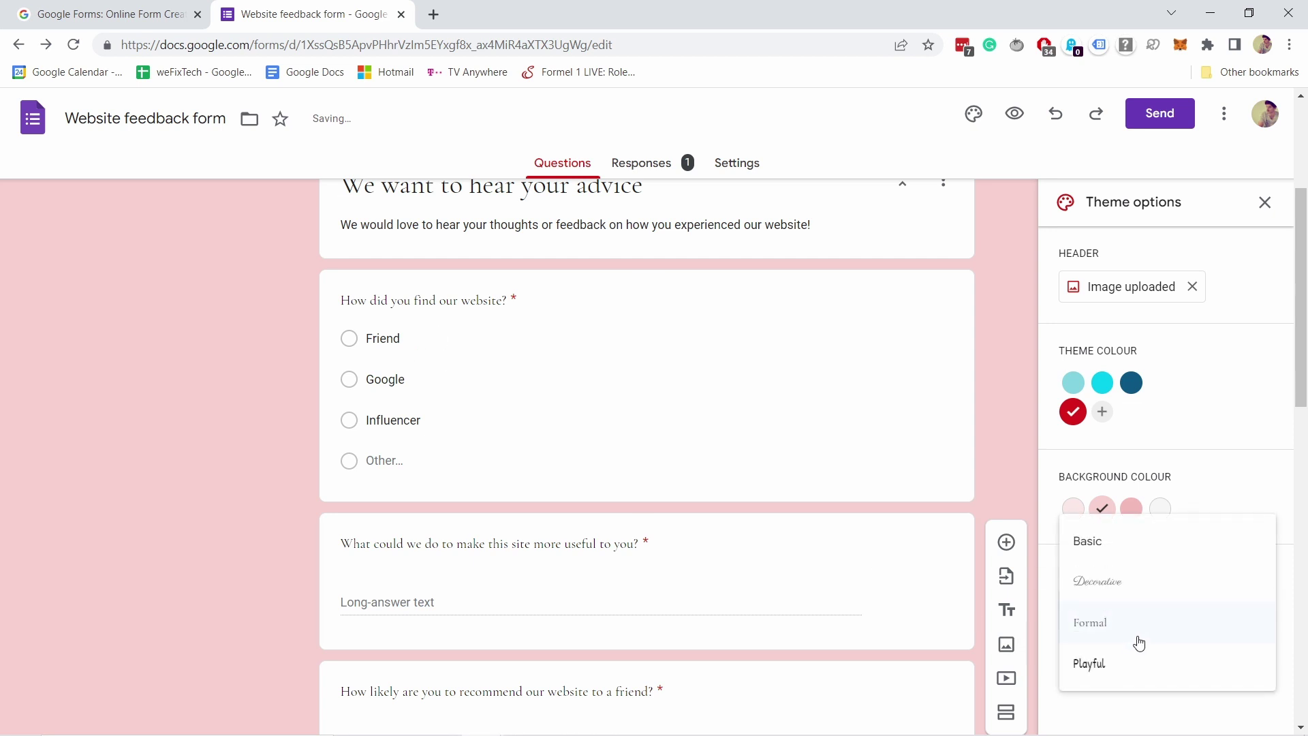
{"action": "left_click", "coordinate": [1088, 543]}
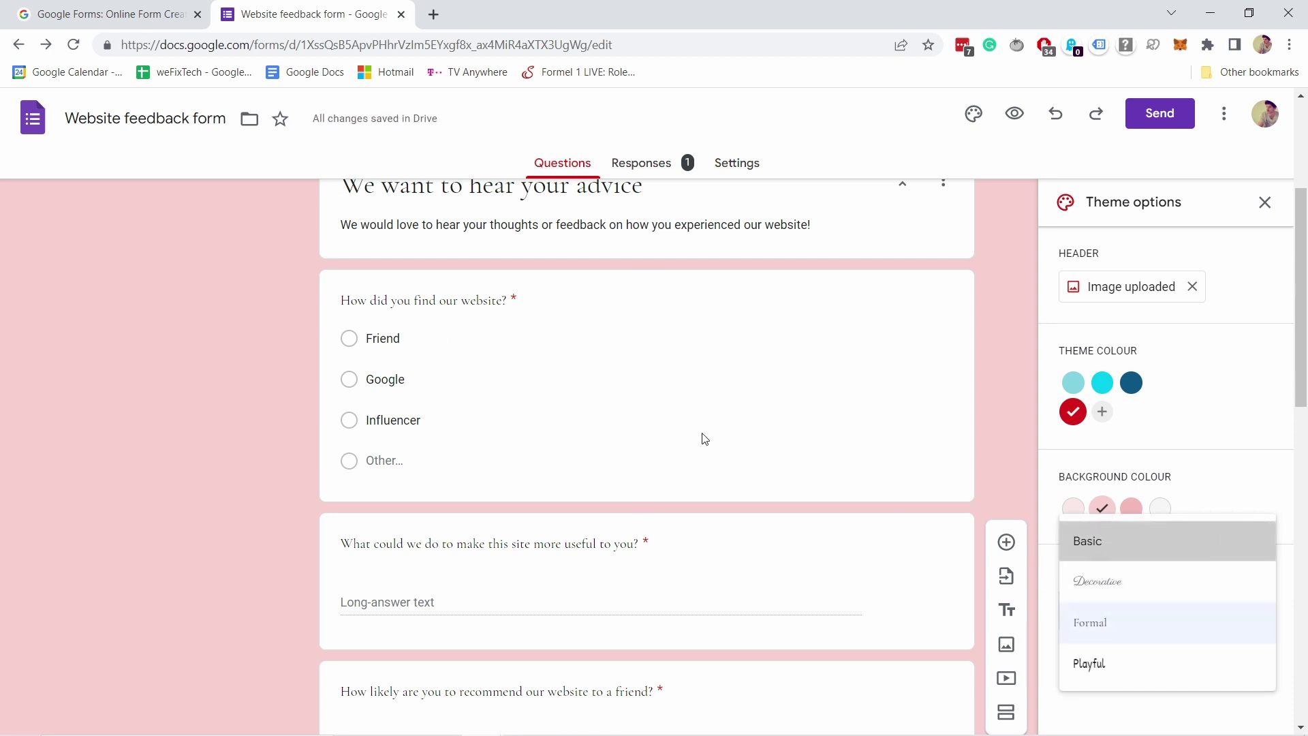
{"action": "scroll", "coordinate": [349, 342], "scroll_direction": "up", "scroll_amount": 4}
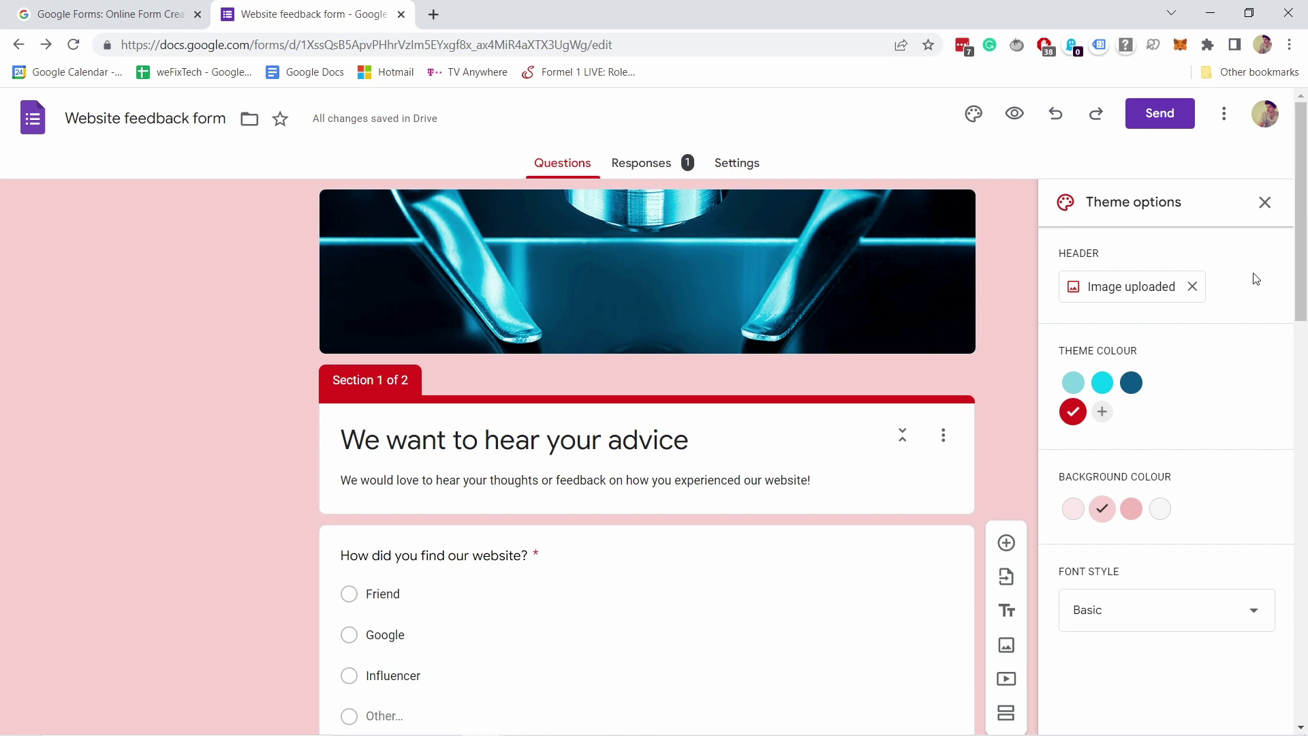
{"action": "left_click", "coordinate": [1275, 206]}
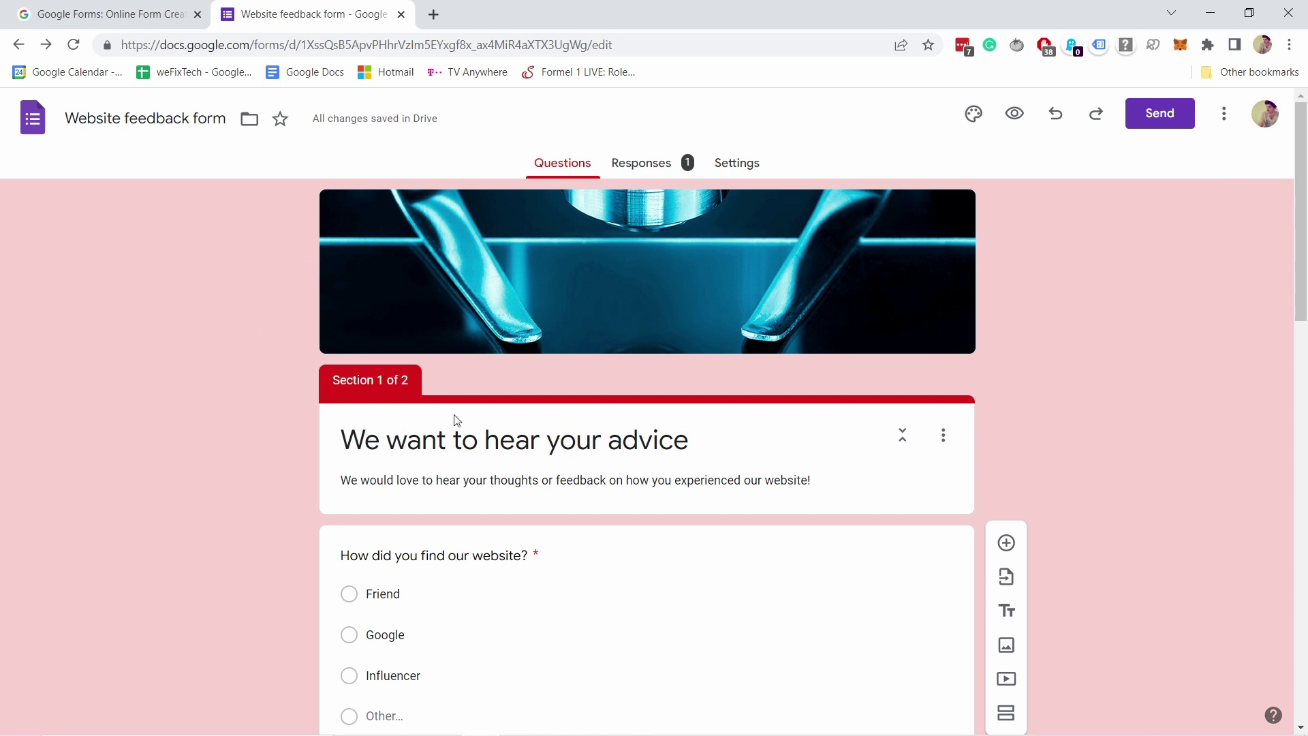
- Look at the options for adding collaborators to the form and close them without adding anyone
{"action": "left_click", "coordinate": [1226, 116]}
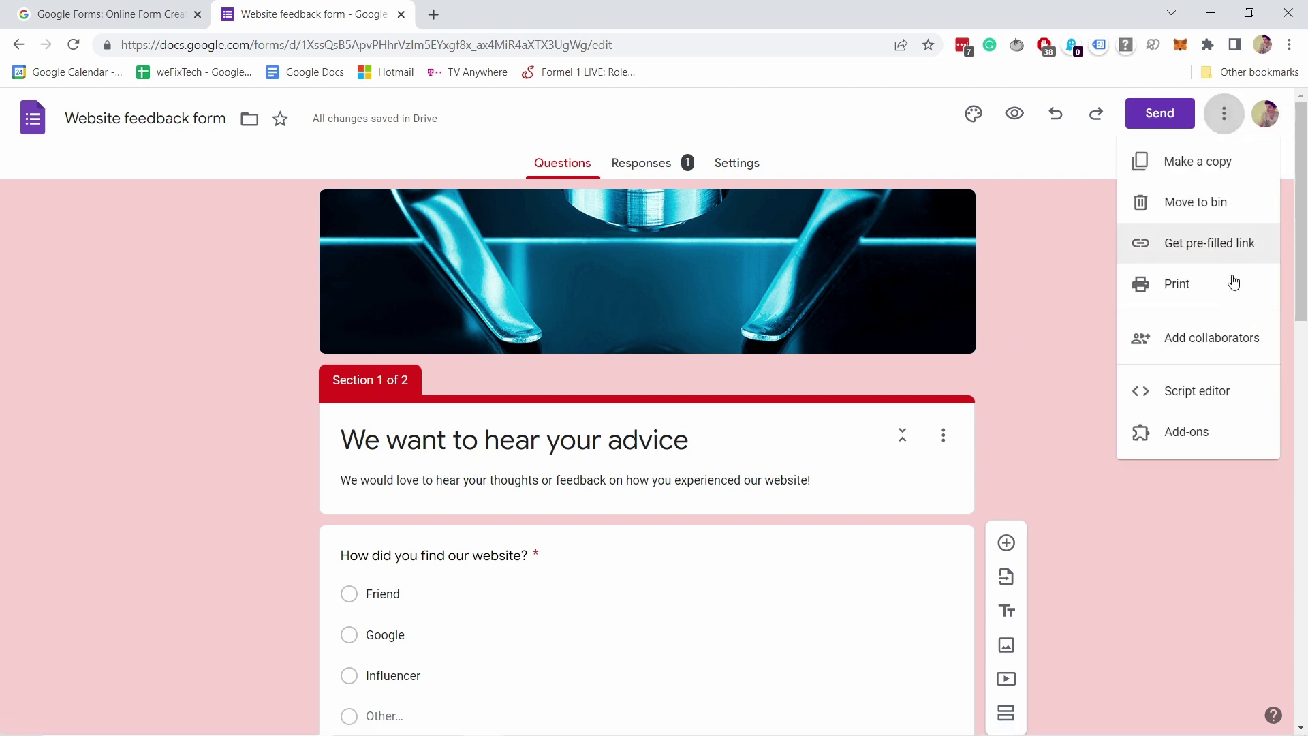
{"action": "left_click", "coordinate": [1191, 341]}
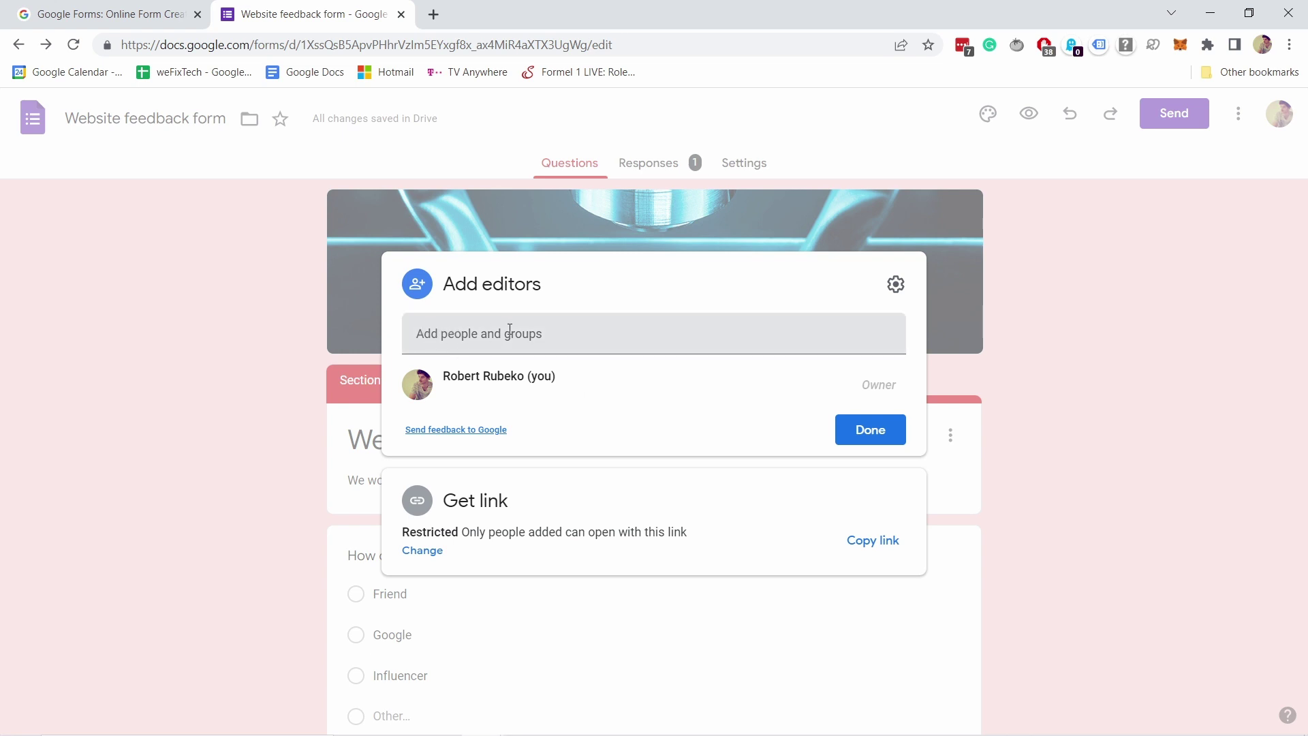
{"action": "left_click", "coordinate": [859, 441]}
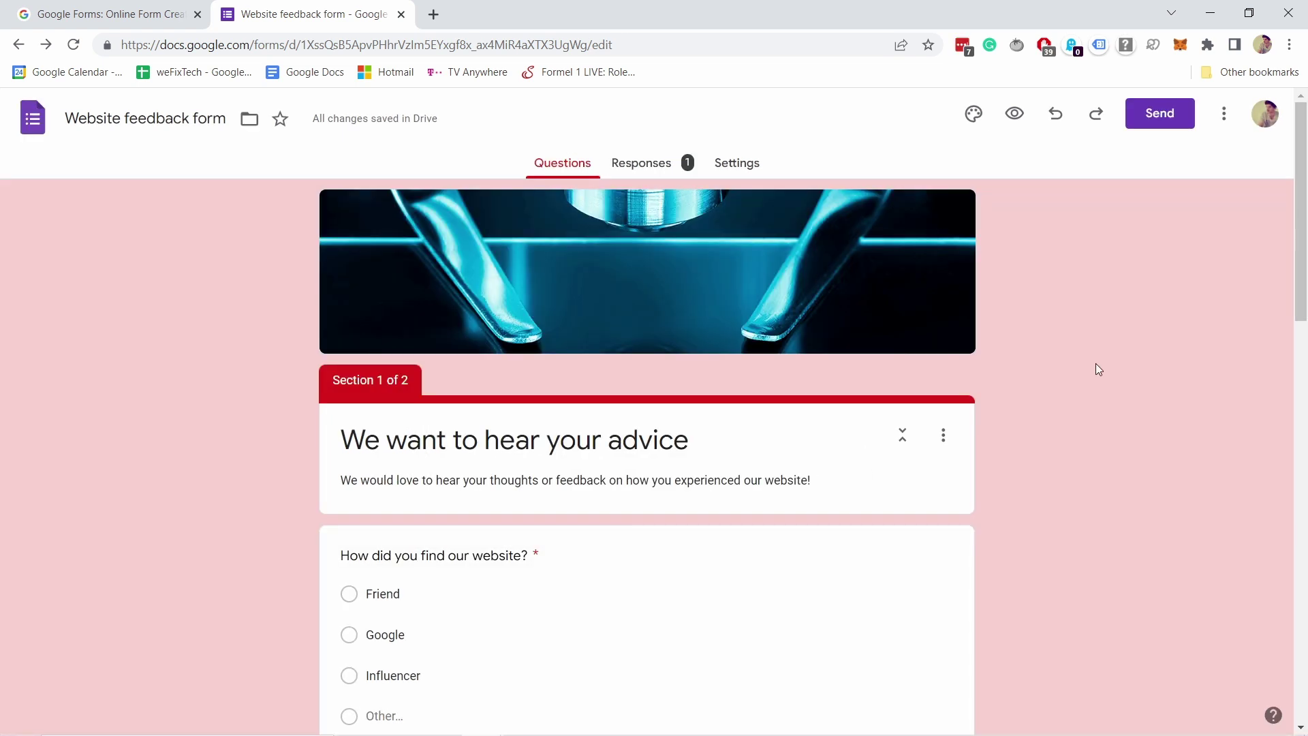
- Copy the form's full share link and open it in a new incognito window
{"action": "left_click", "coordinate": [1158, 114]}
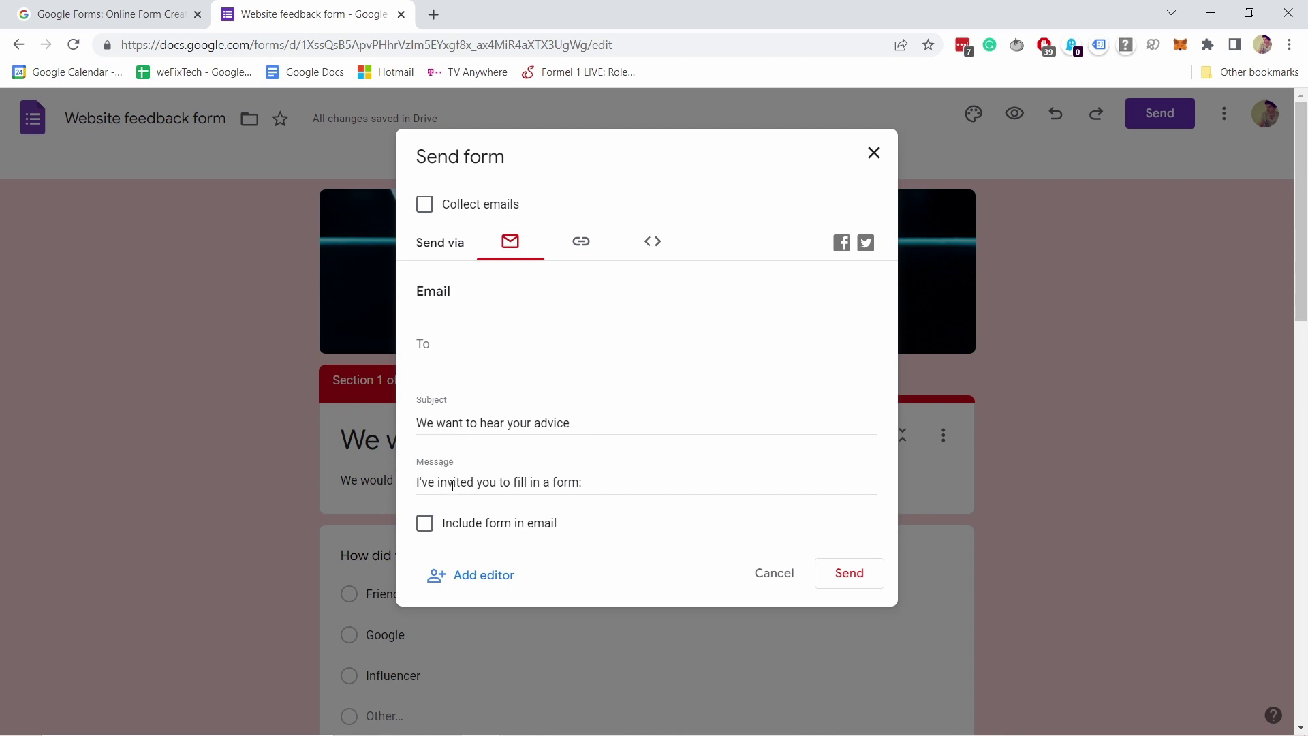
{"action": "left_click", "coordinate": [580, 244]}
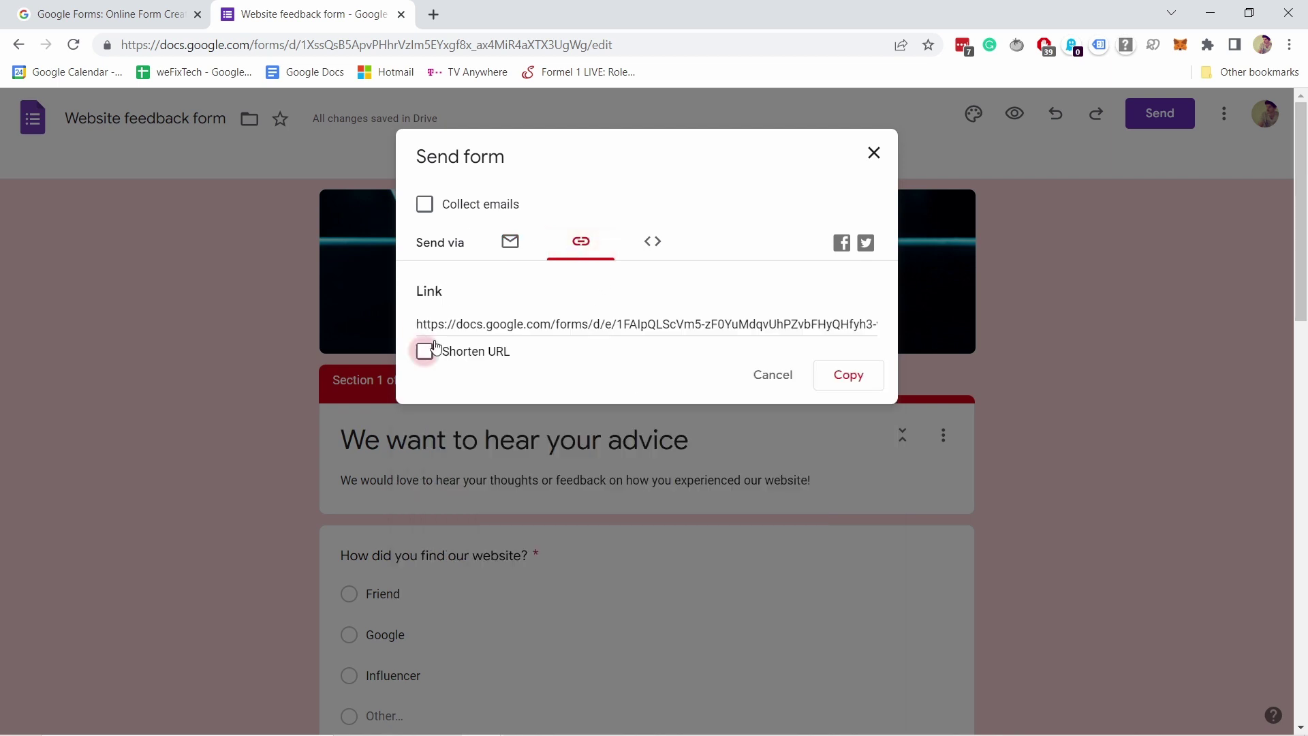
{"action": "left_click", "coordinate": [848, 375]}
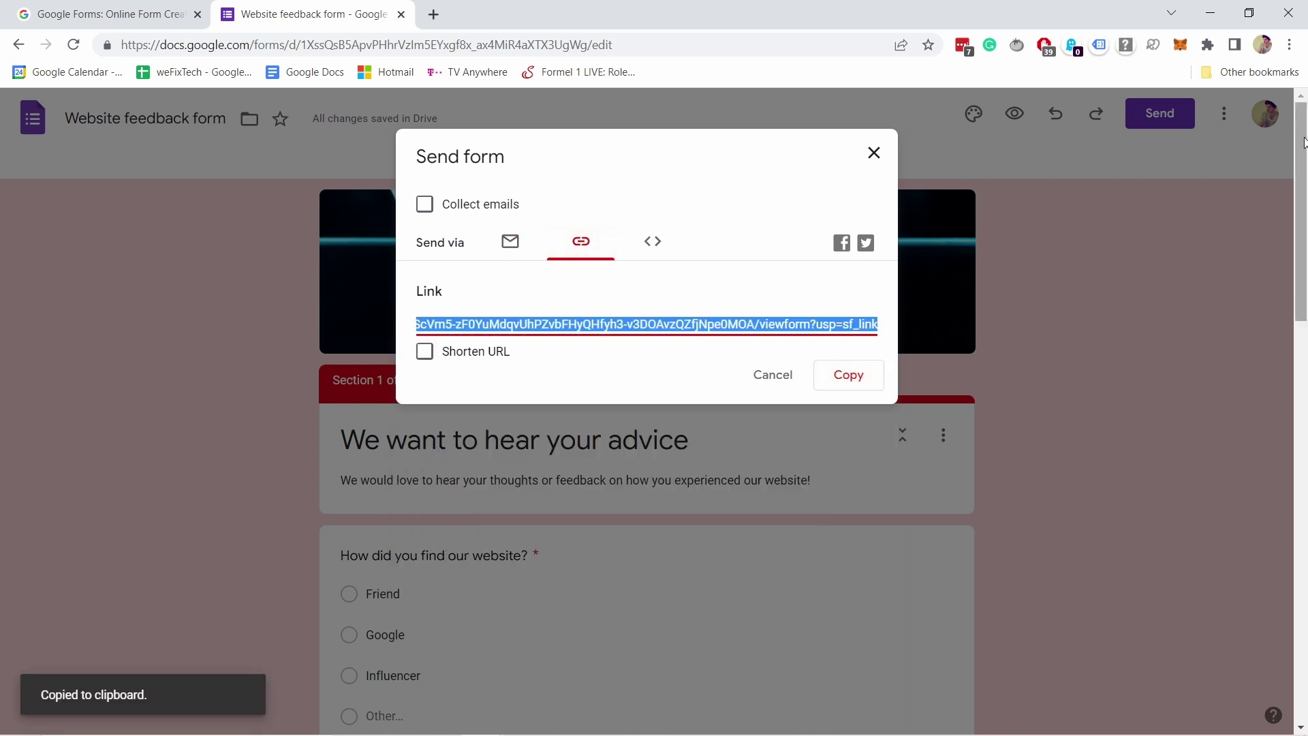
{"action": "left_click", "coordinate": [1290, 48]}
{"action": "left_click", "coordinate": [1176, 109]}
{"action": "key", "text": "ctrl+v"}
{"action": "key", "text": "Return"}
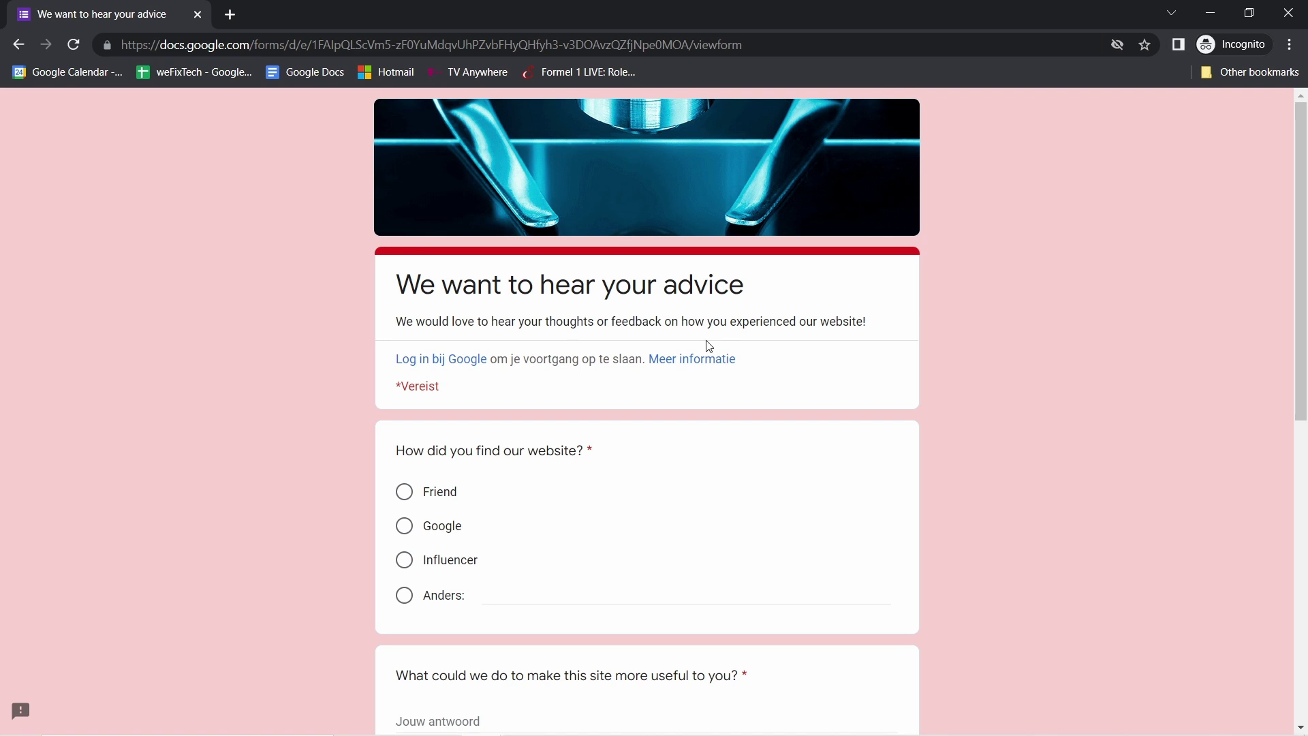
- Answer the shared form's first-section questions with Influencer, "some stuff" and a rating of 4
{"action": "scroll", "coordinate": [548, 381], "scroll_direction": "down", "scroll_amount": 3}
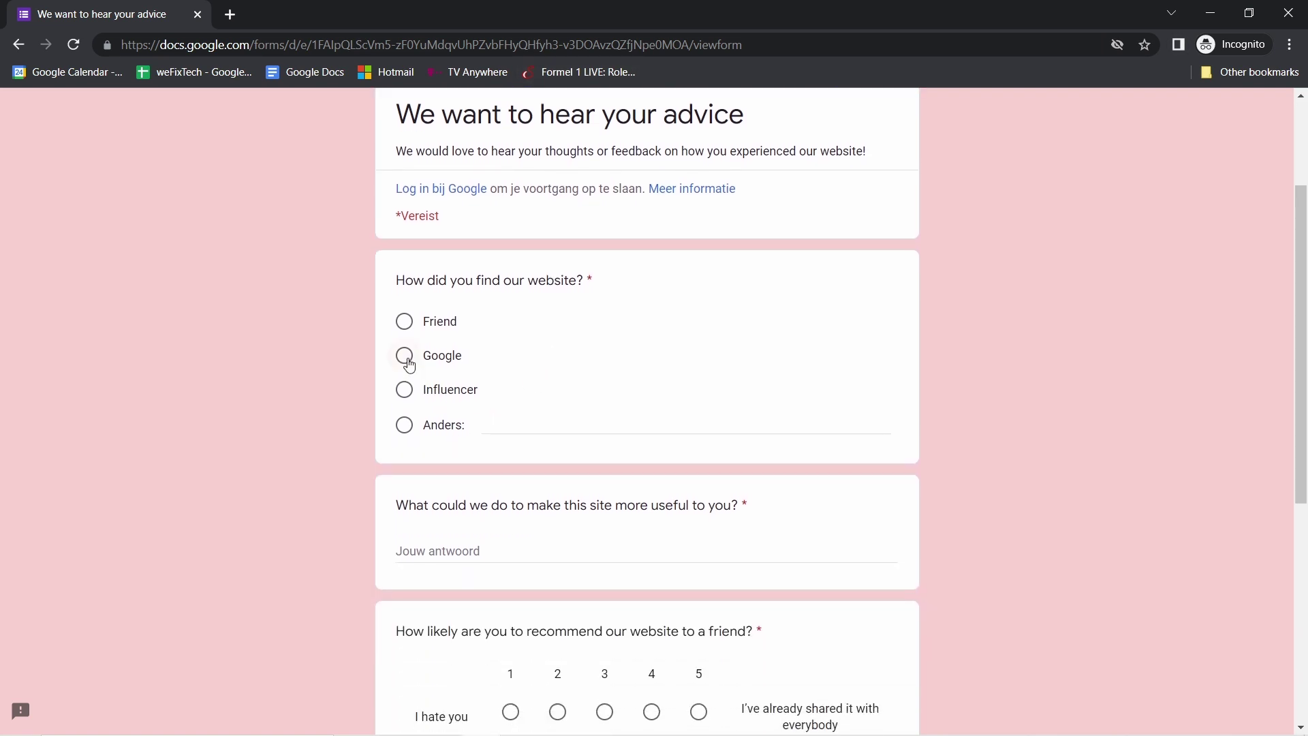
{"action": "left_click", "coordinate": [405, 389]}
{"action": "scroll", "coordinate": [570, 386], "scroll_direction": "down", "scroll_amount": 3}
{"action": "left_click", "coordinate": [472, 381]}
{"action": "type", "text": "some stuff"}
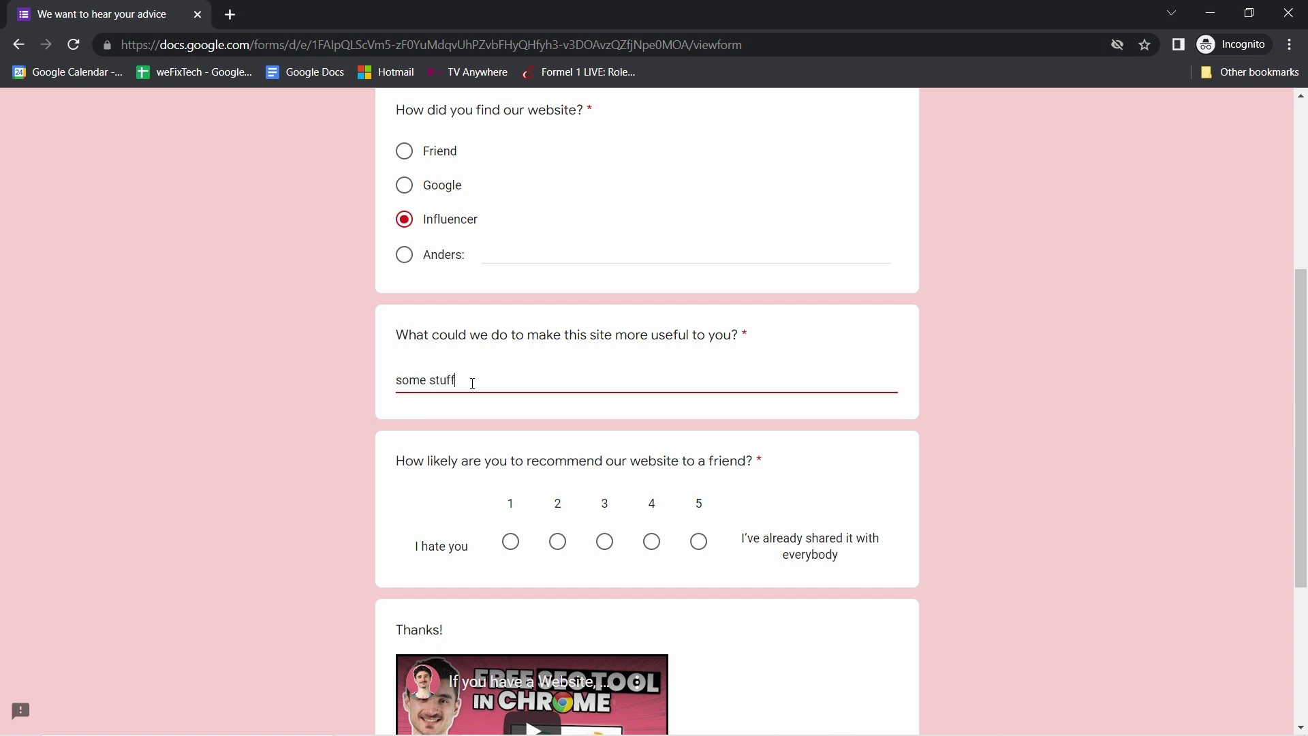
{"action": "left_click", "coordinate": [652, 542]}
{"action": "scroll", "coordinate": [648, 541], "scroll_direction": "down", "scroll_amount": 4}
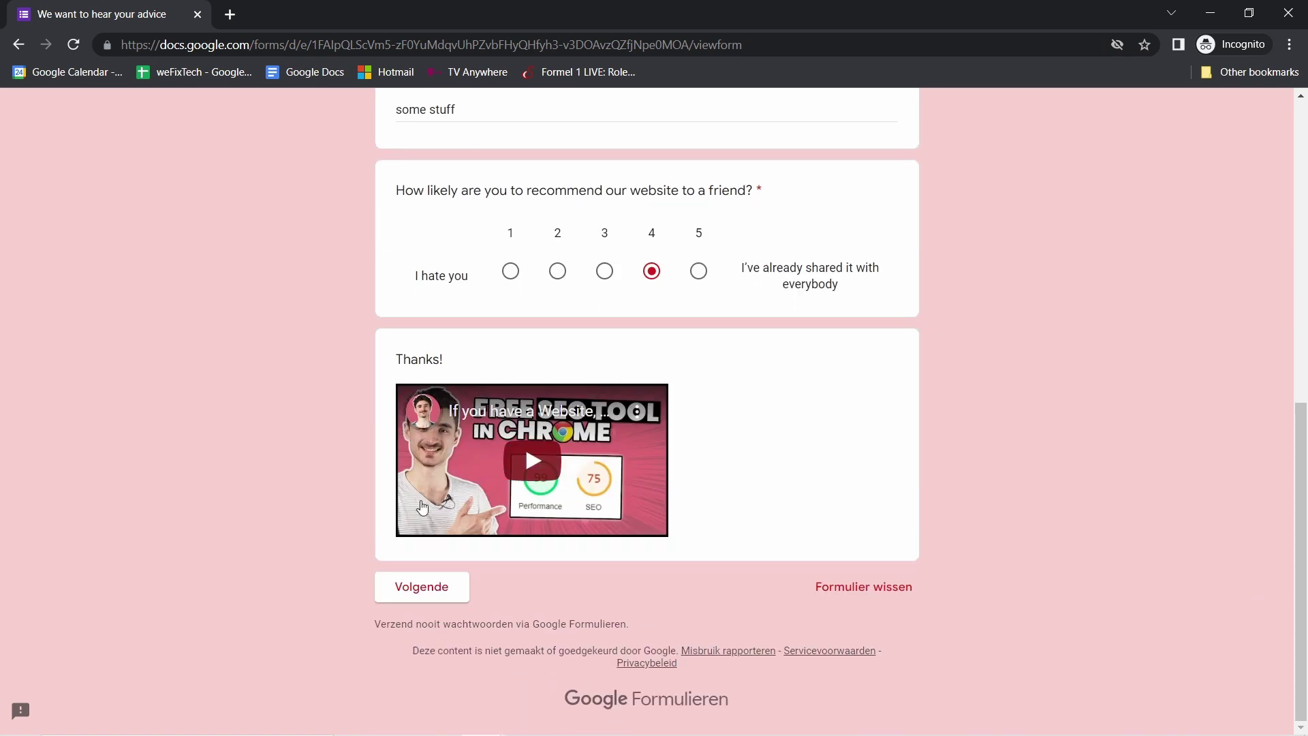
- Continue to Section 2, submit the response without answering its question and close the incognito window
{"action": "left_click", "coordinate": [419, 592]}
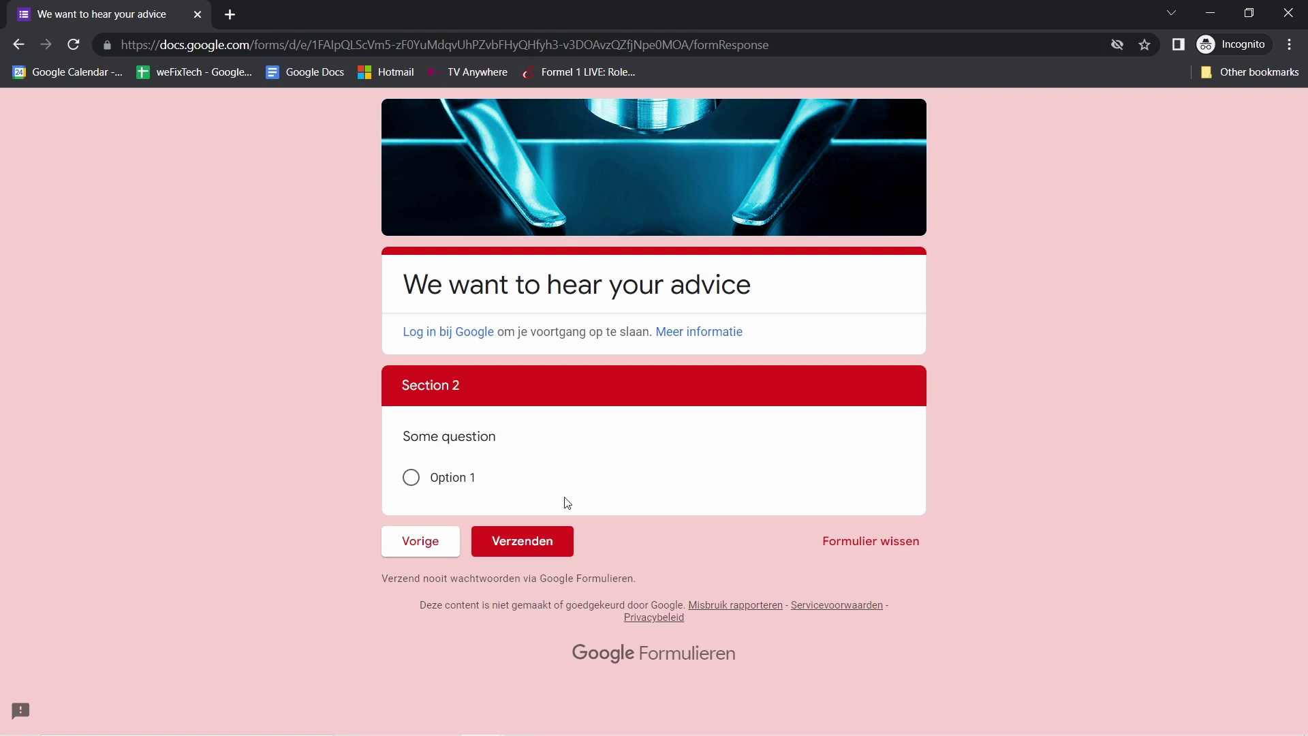
{"action": "left_click", "coordinate": [523, 542]}
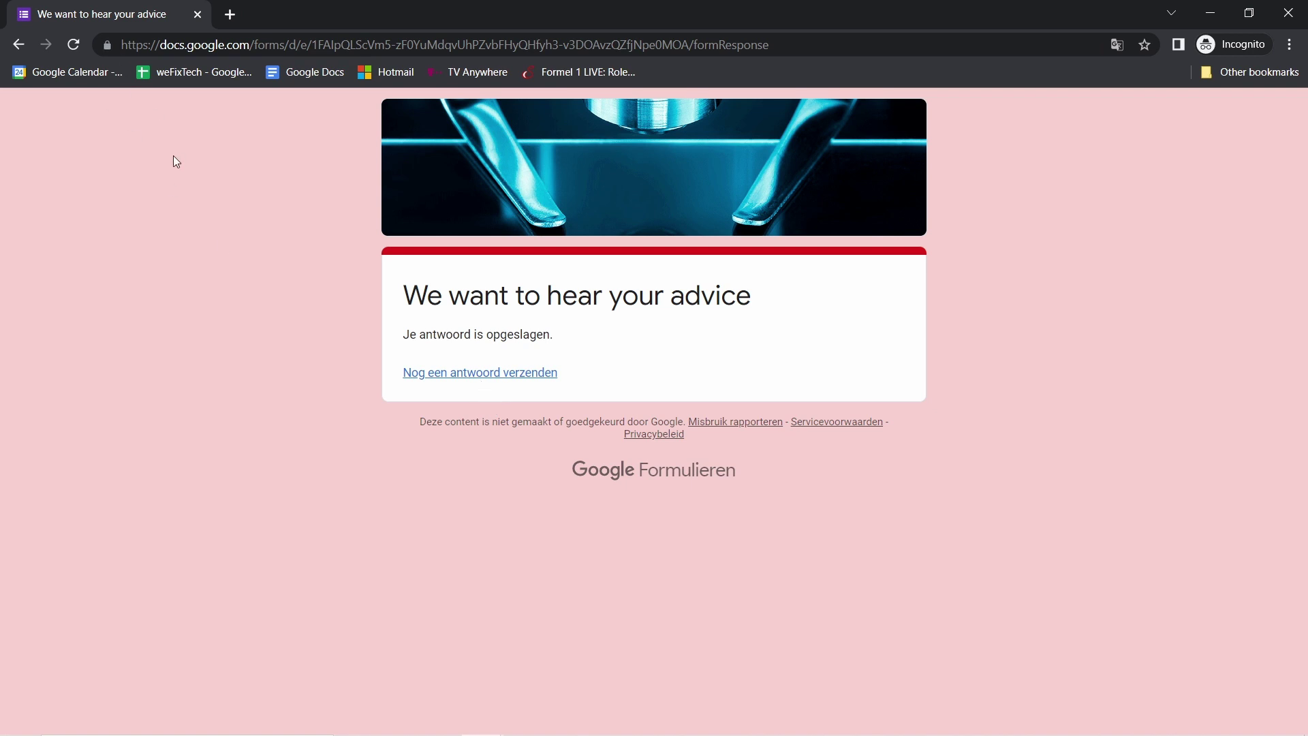
{"action": "left_click", "coordinate": [196, 15]}
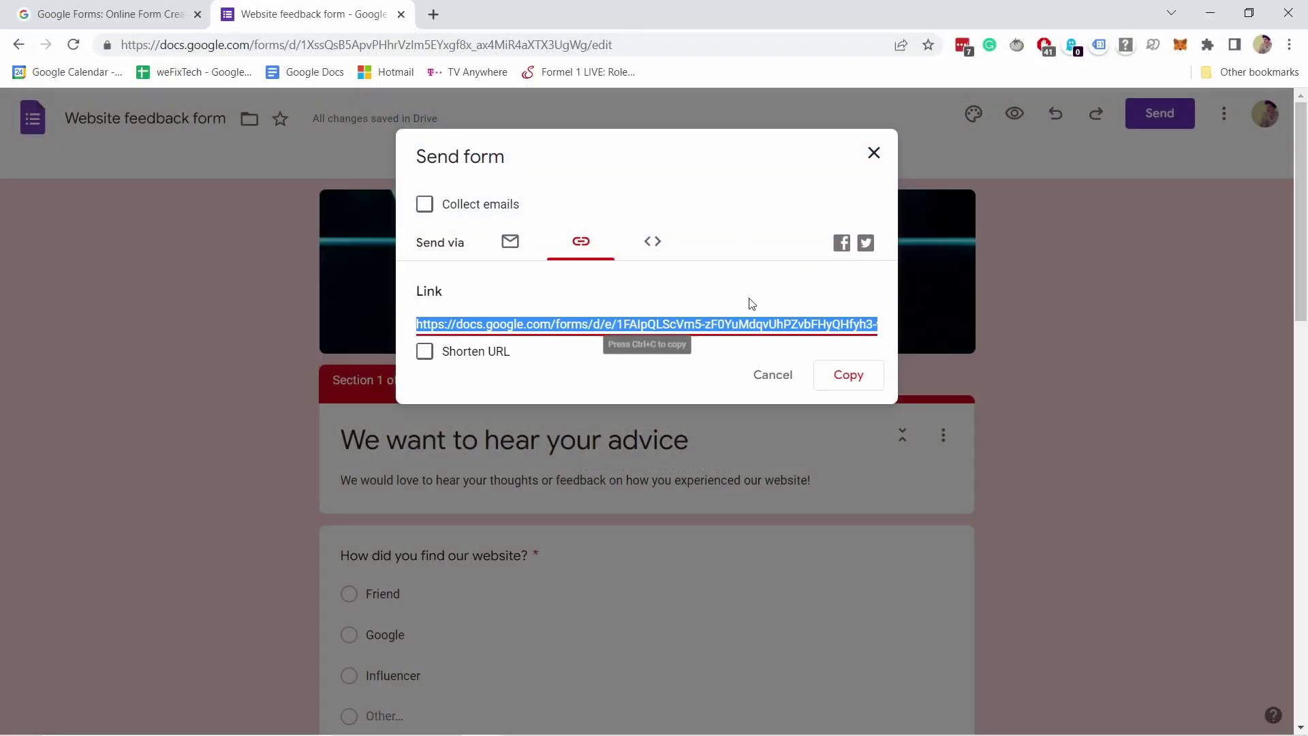
- Copy the feedback form's embed HTML code at its default dimensions
{"action": "left_click", "coordinate": [657, 243]}
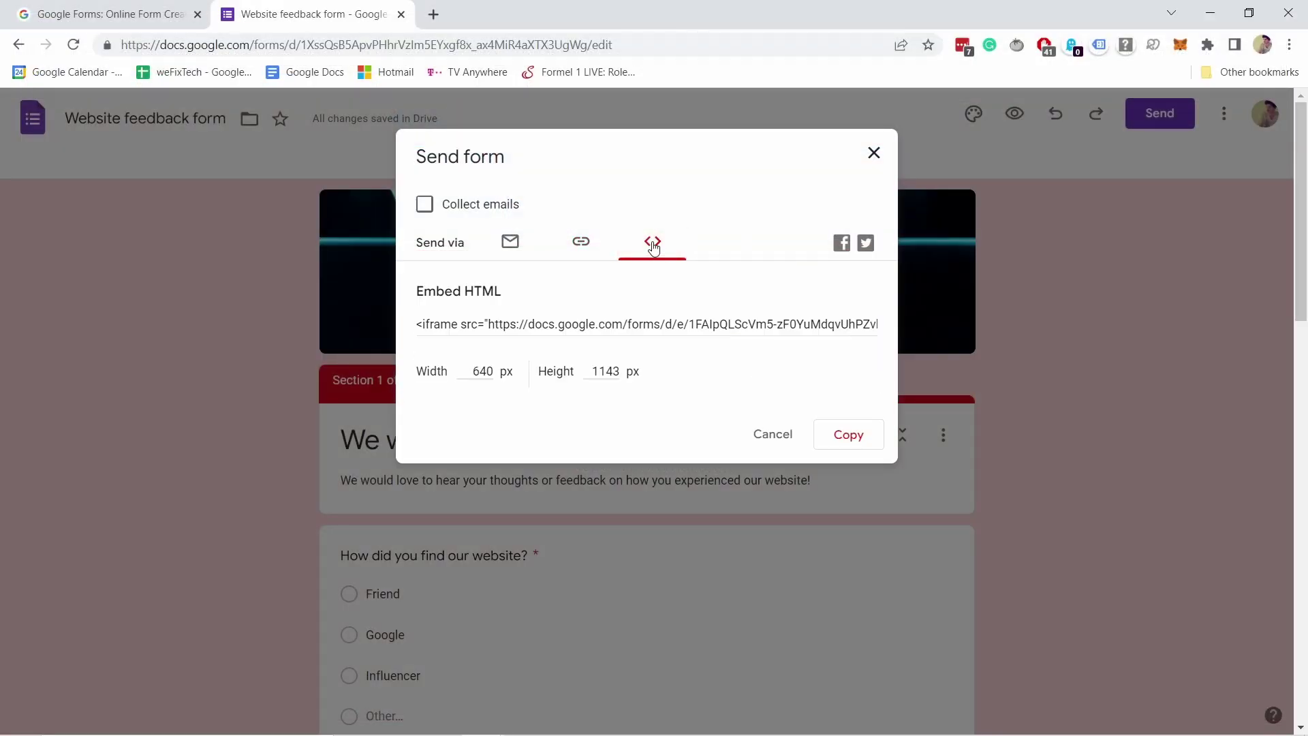
{"action": "left_click", "coordinate": [431, 325]}
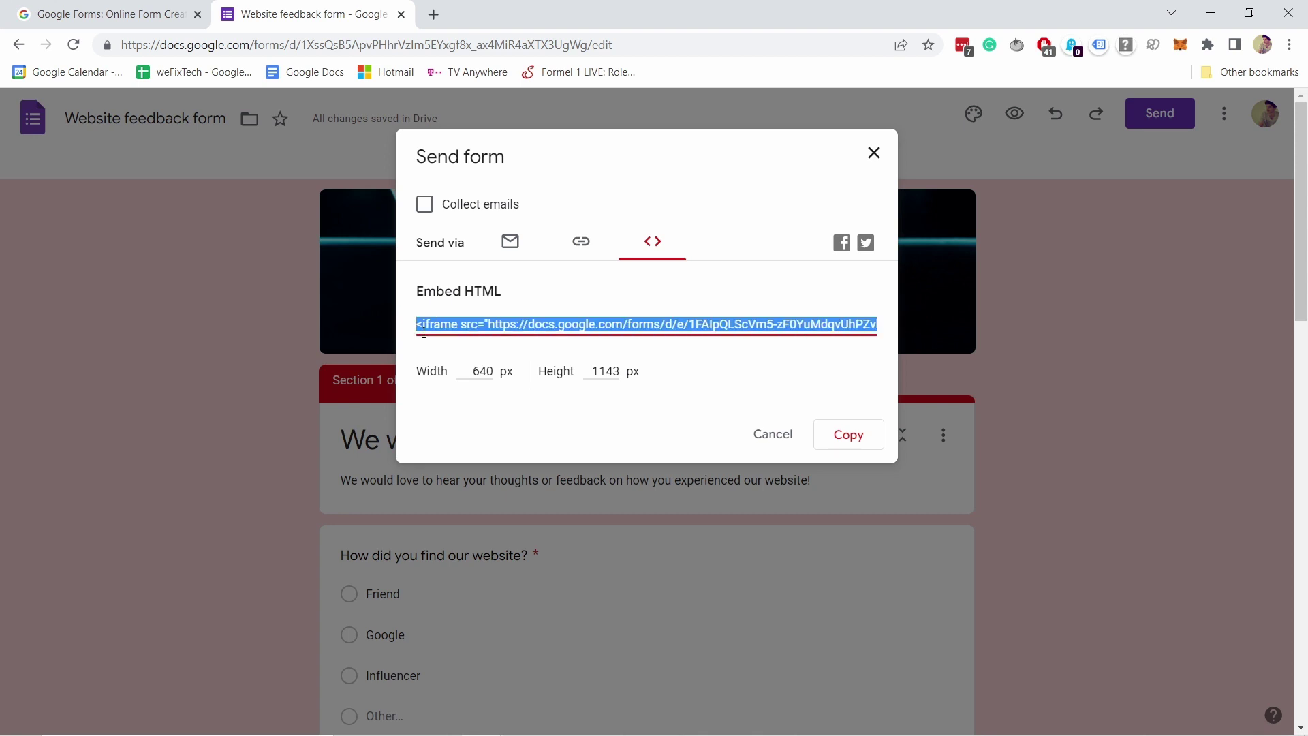
{"action": "right_click", "coordinate": [534, 316]}
{"action": "left_click", "coordinate": [541, 333]}
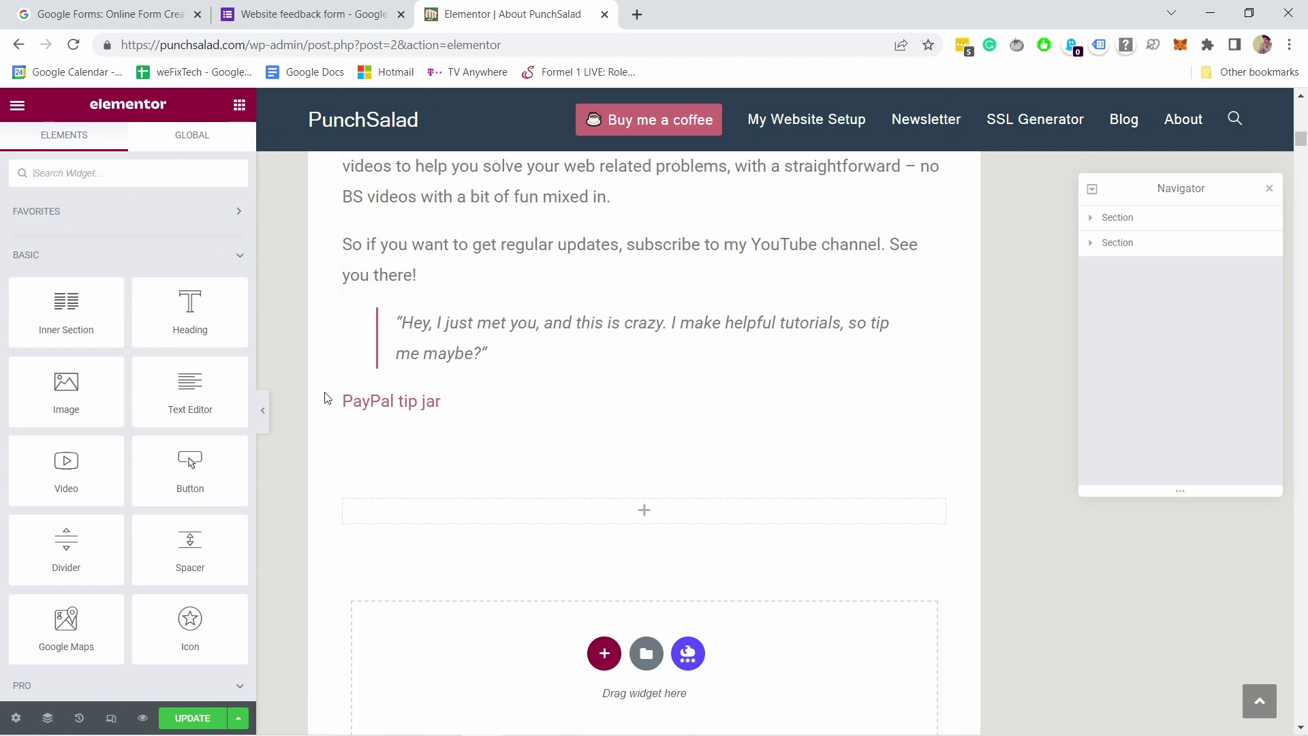
- In Elementor, add an HTML widget to the empty area below the PayPal tip jar link, paste the form's iframe code and check the embedded form
{"action": "left_click", "coordinate": [60, 173]}
{"action": "type", "text": "html"}
{"action": "left_click_drag", "start_coordinate": [66, 228], "coordinate": [625, 528]}
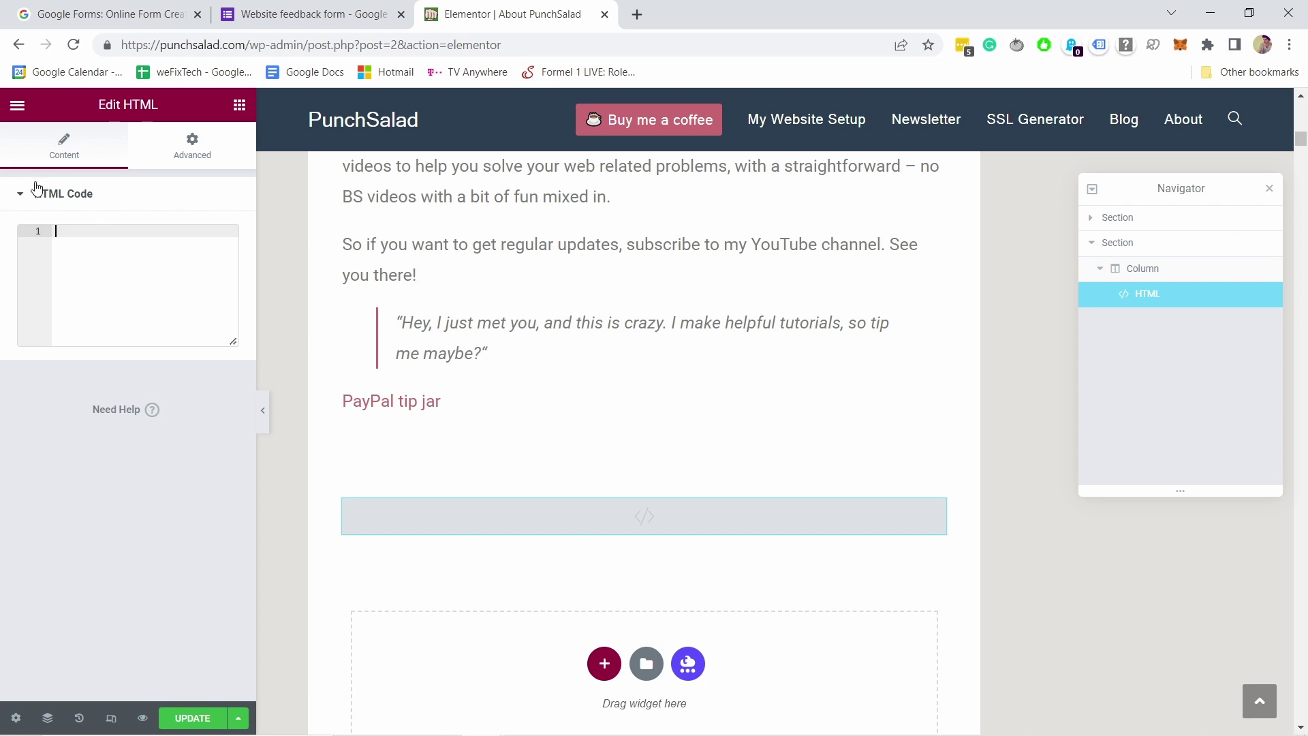
{"action": "key", "text": "ctrl+v"}
{"action": "scroll", "coordinate": [423, 376], "scroll_direction": "down", "scroll_amount": 2}
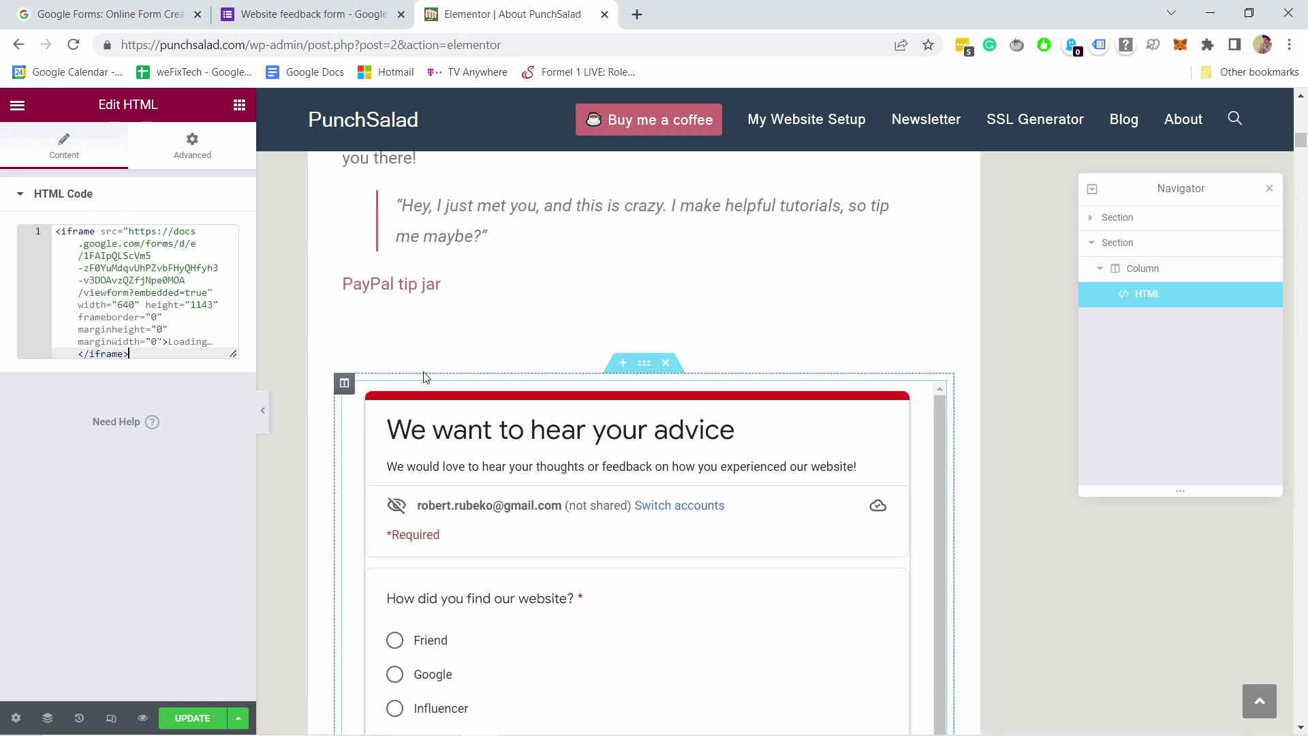
{"action": "scroll", "coordinate": [330, 388], "scroll_direction": "down", "scroll_amount": 6}
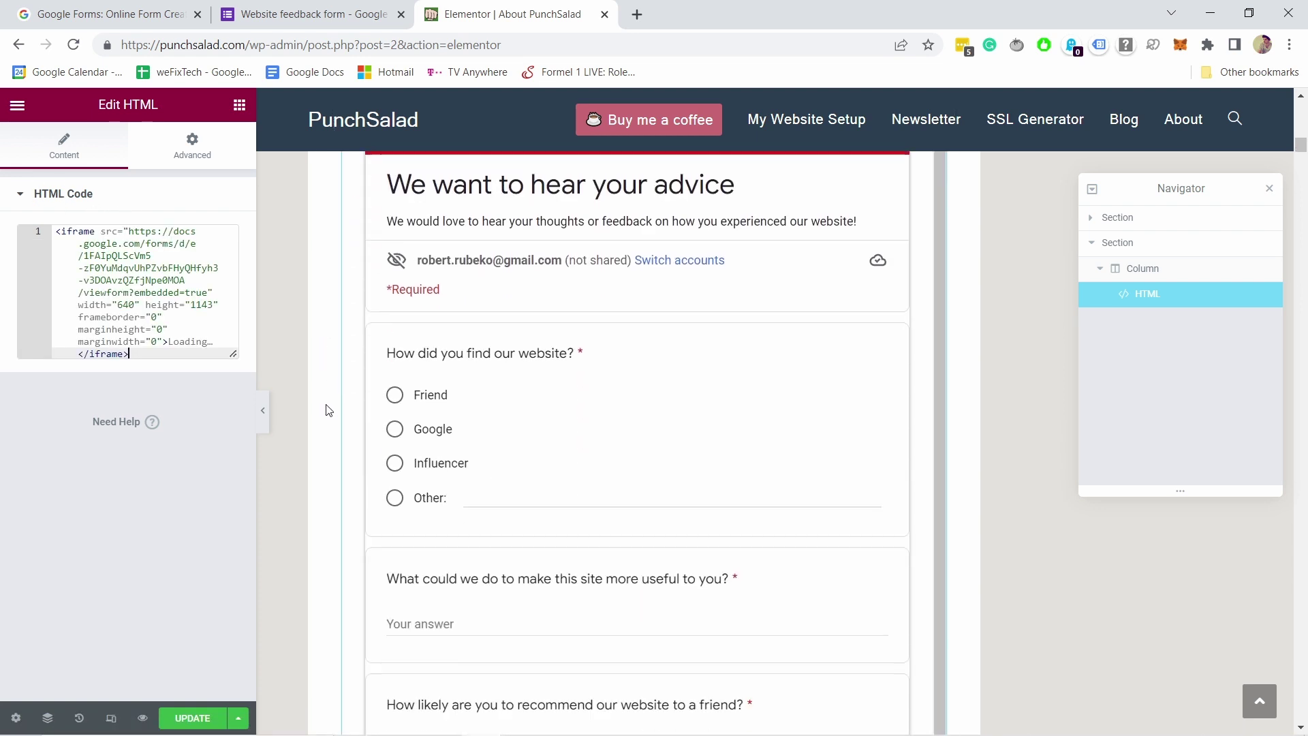
{"action": "scroll", "coordinate": [549, 473], "scroll_direction": "down", "scroll_amount": 4}
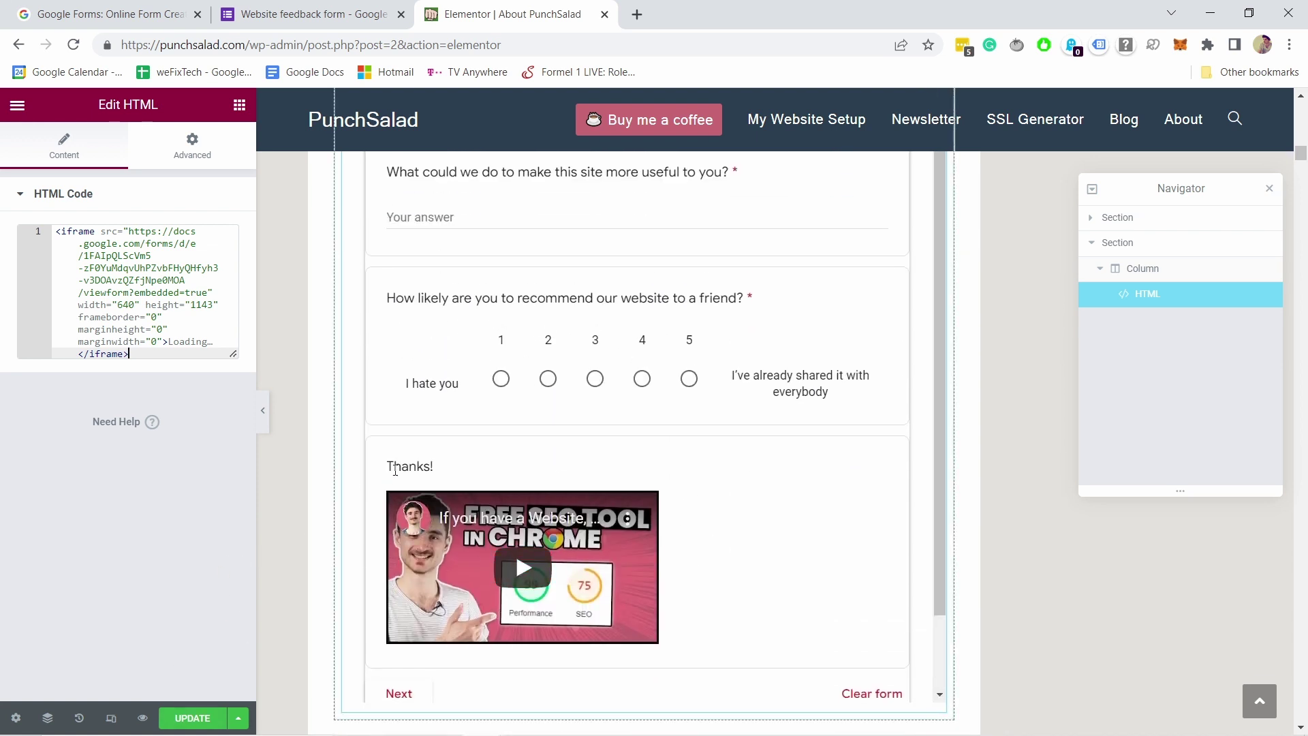
{"action": "scroll", "coordinate": [550, 395], "scroll_direction": "up", "scroll_amount": 1}
{"action": "scroll", "coordinate": [551, 394], "scroll_direction": "up", "scroll_amount": 7}
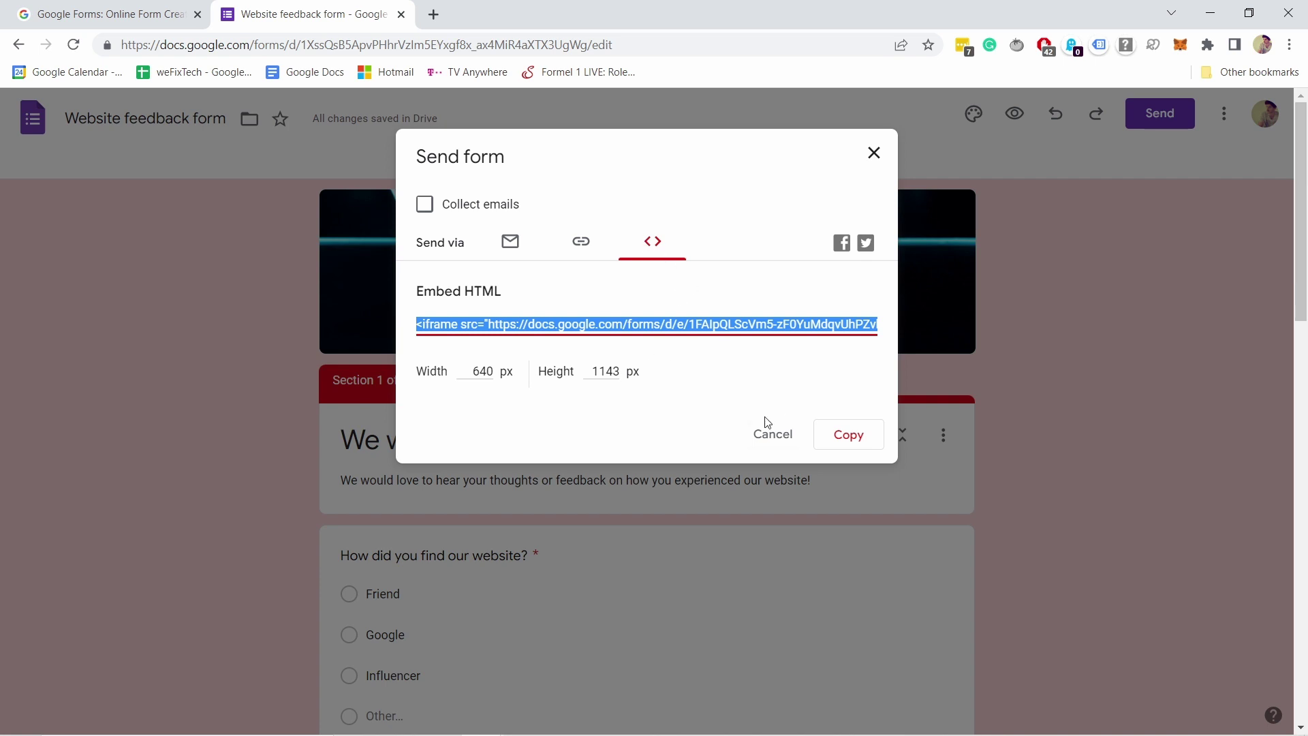
- Close the form's sending options in Google Forms and review the summary of responses to each question
{"action": "left_click", "coordinate": [772, 439]}
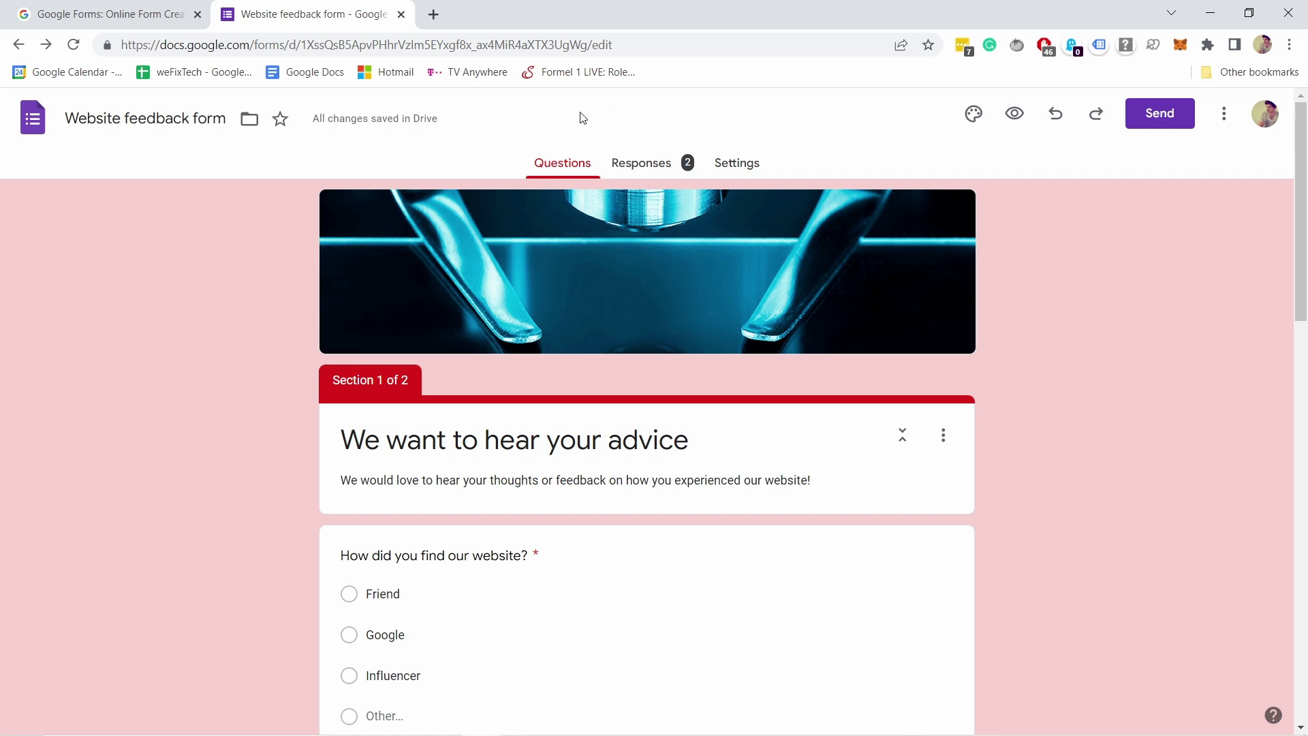
{"action": "left_click", "coordinate": [651, 173]}
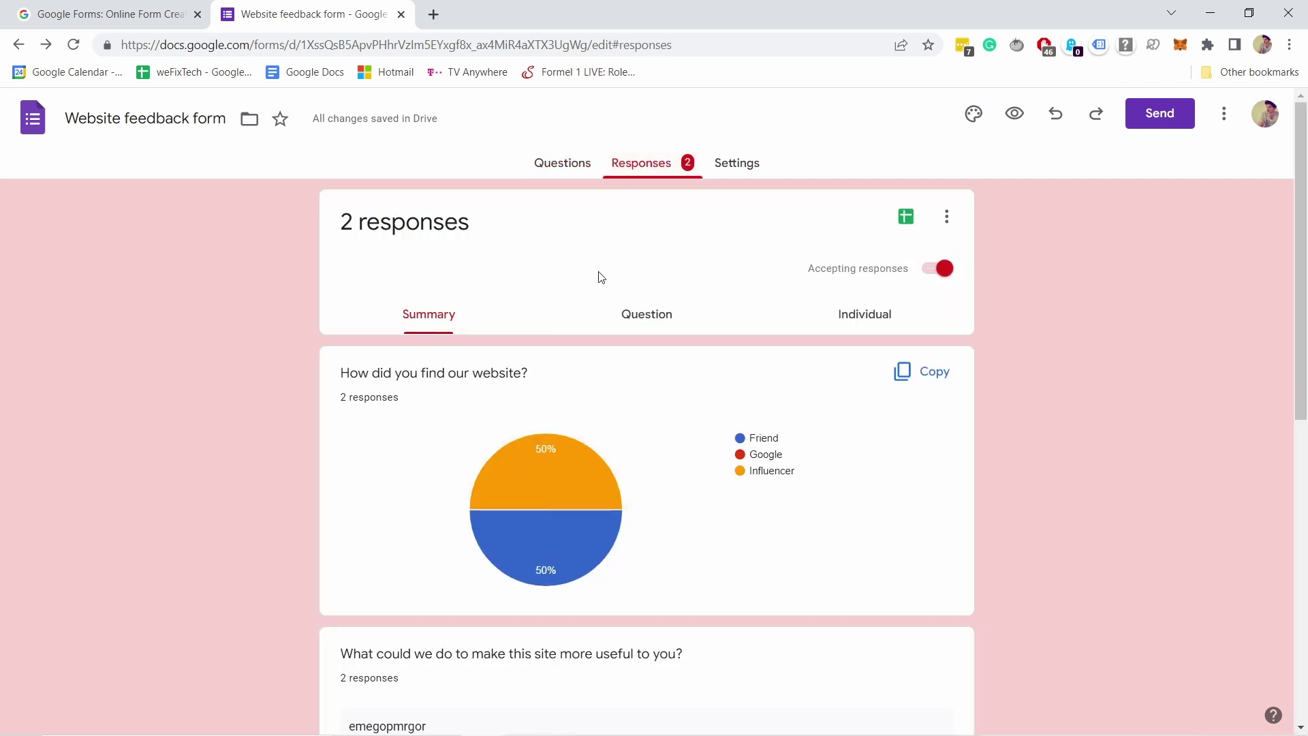
{"action": "scroll", "coordinate": [570, 377], "scroll_direction": "down", "scroll_amount": 5}
{"action": "scroll", "coordinate": [572, 377], "scroll_direction": "up", "scroll_amount": 5}
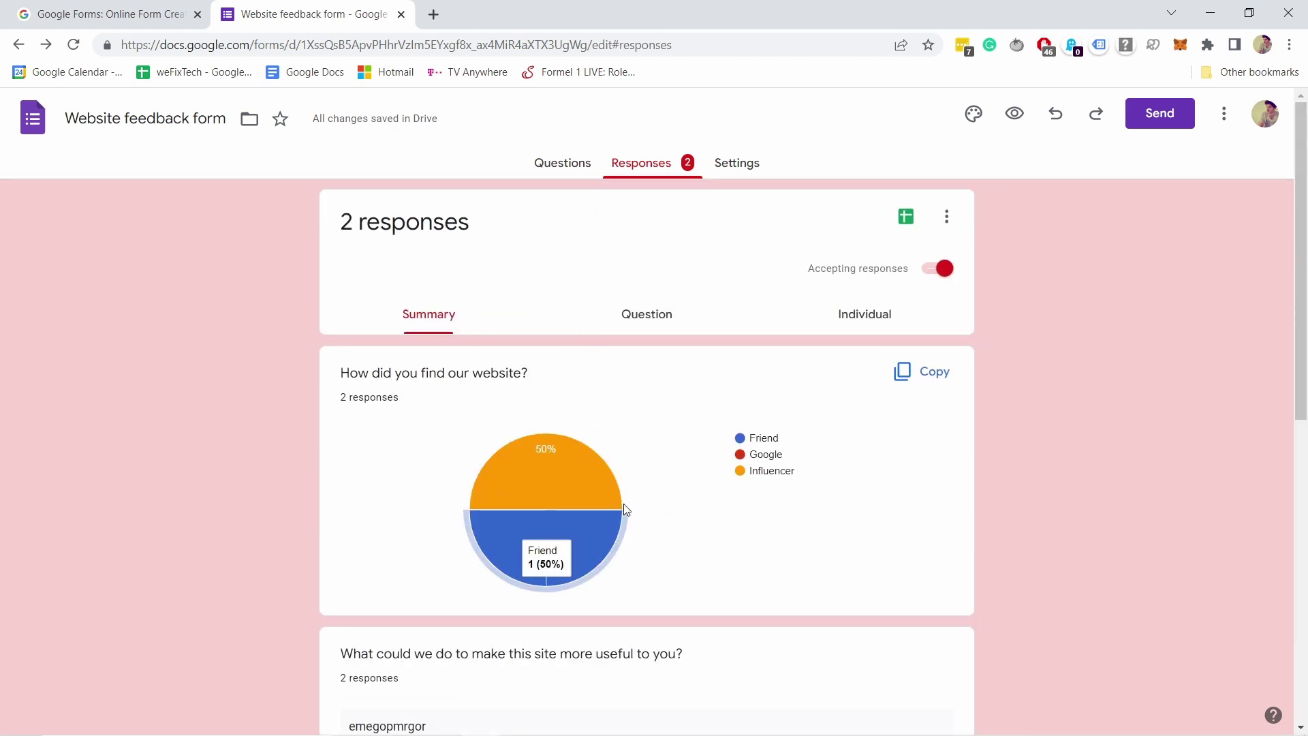
{"action": "mouse_move", "coordinate": [547, 451]}
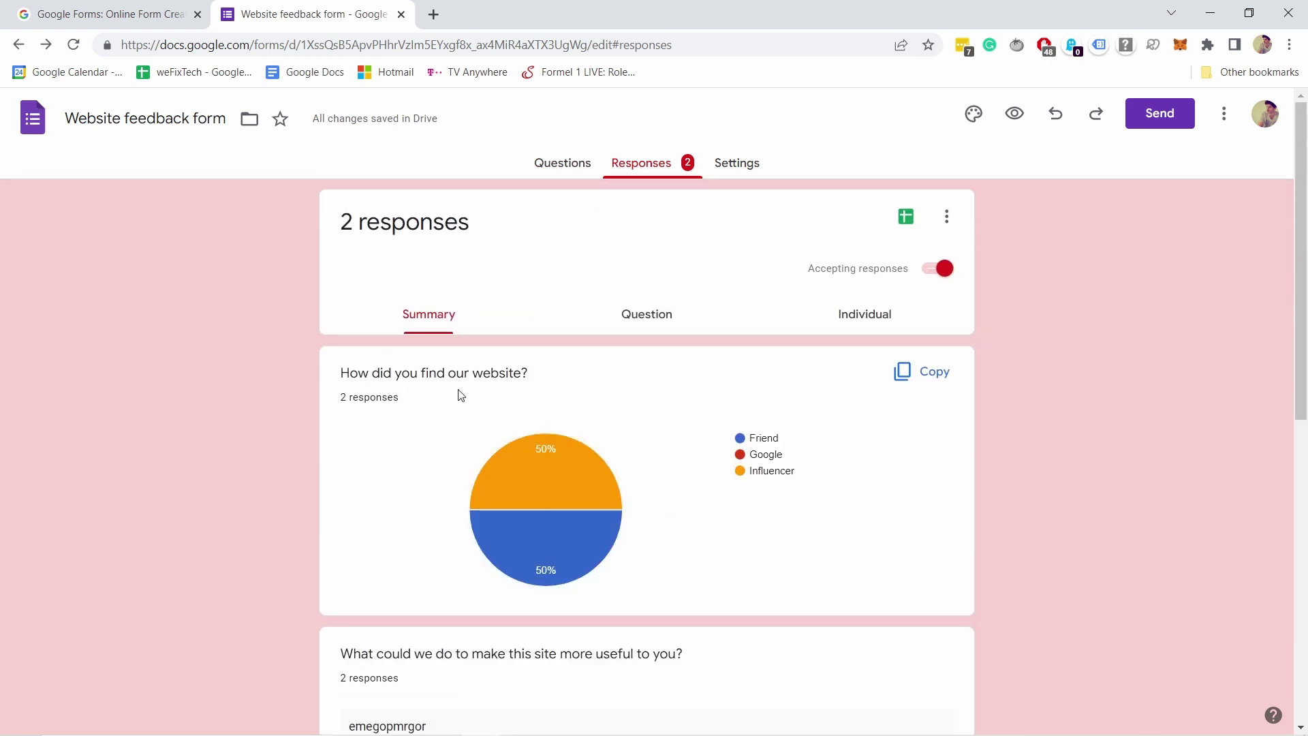
{"action": "scroll", "coordinate": [511, 456], "scroll_direction": "down", "scroll_amount": 6}
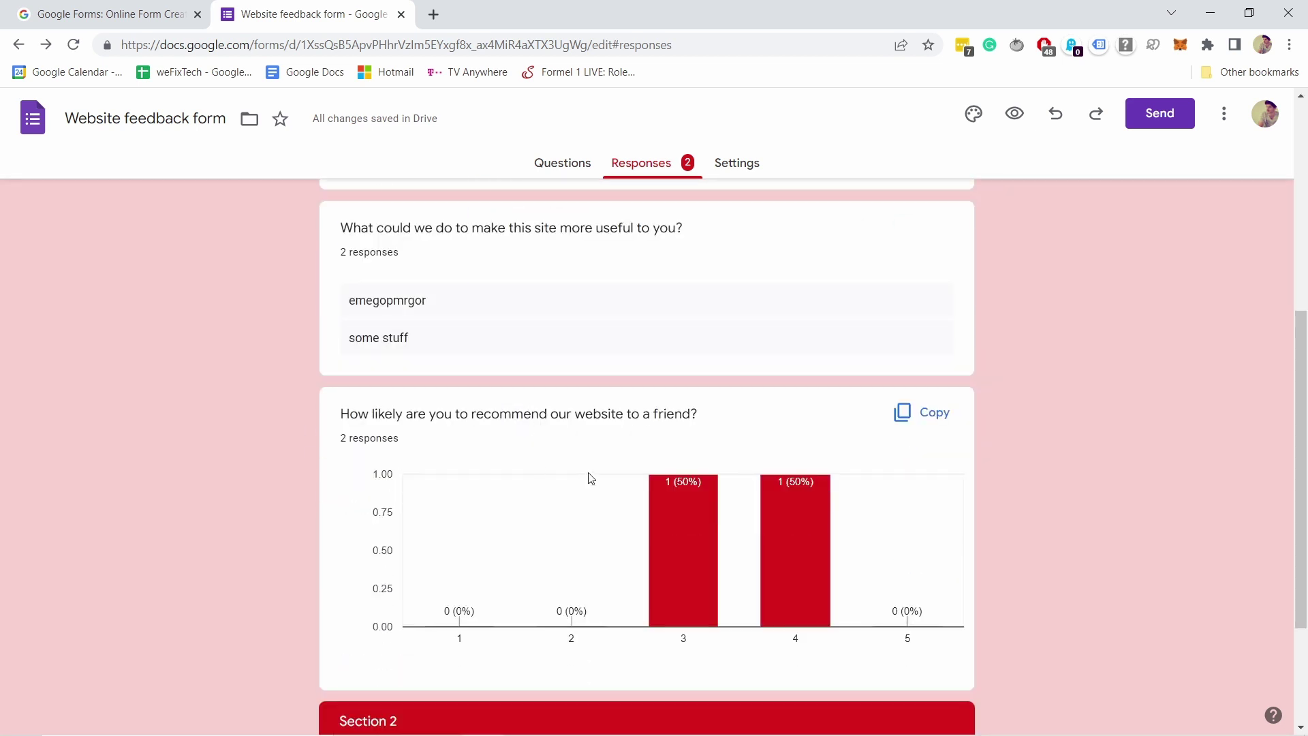
{"action": "scroll", "coordinate": [559, 531], "scroll_direction": "down", "scroll_amount": 3}
{"action": "scroll", "coordinate": [572, 600], "scroll_direction": "up", "scroll_amount": 9}
- View the responses grouped by question and go through the individual submissions
{"action": "left_click", "coordinate": [647, 314]}
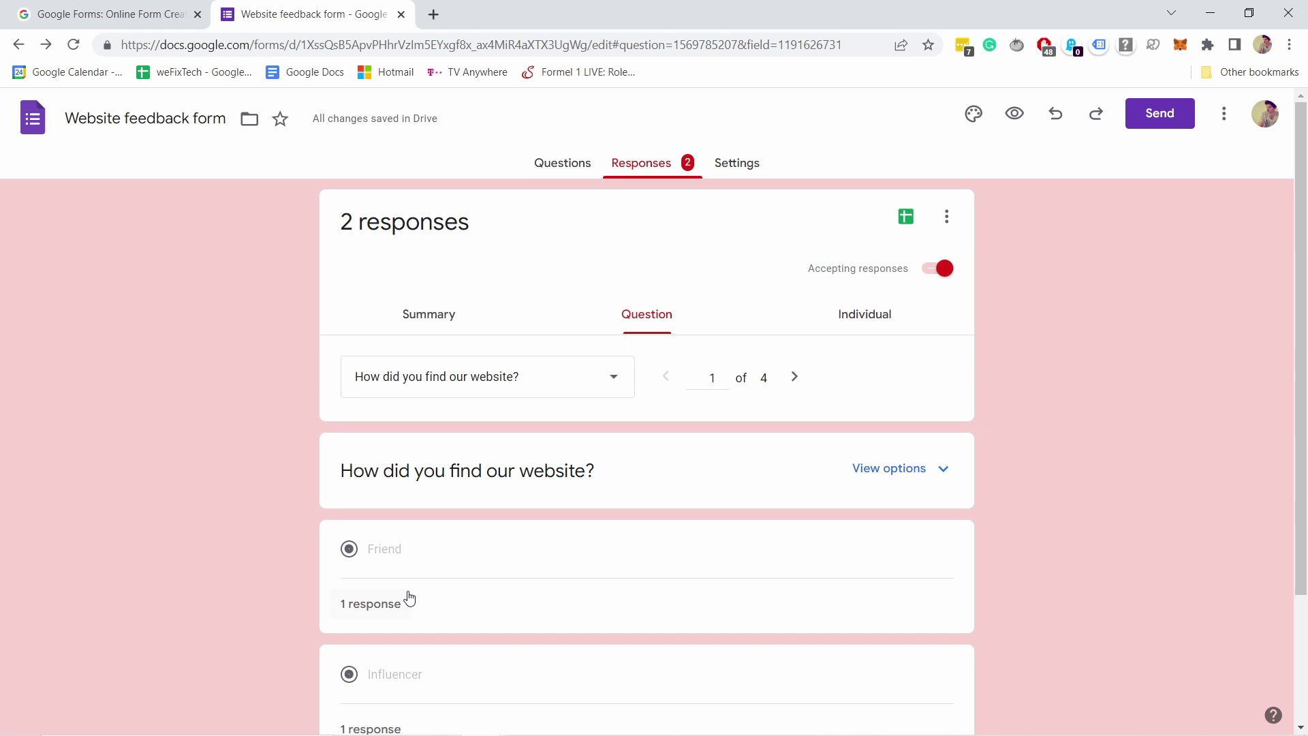
{"action": "left_click", "coordinate": [878, 317]}
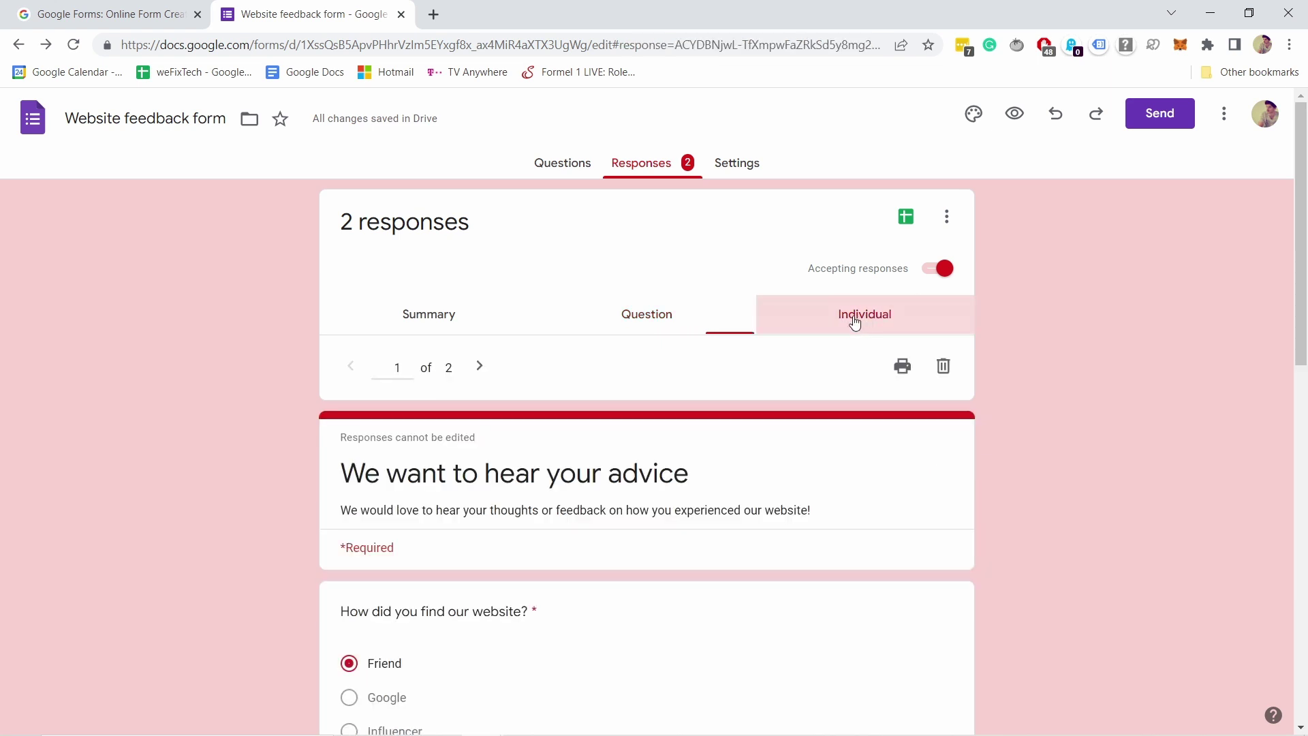
{"action": "left_click", "coordinate": [481, 368]}
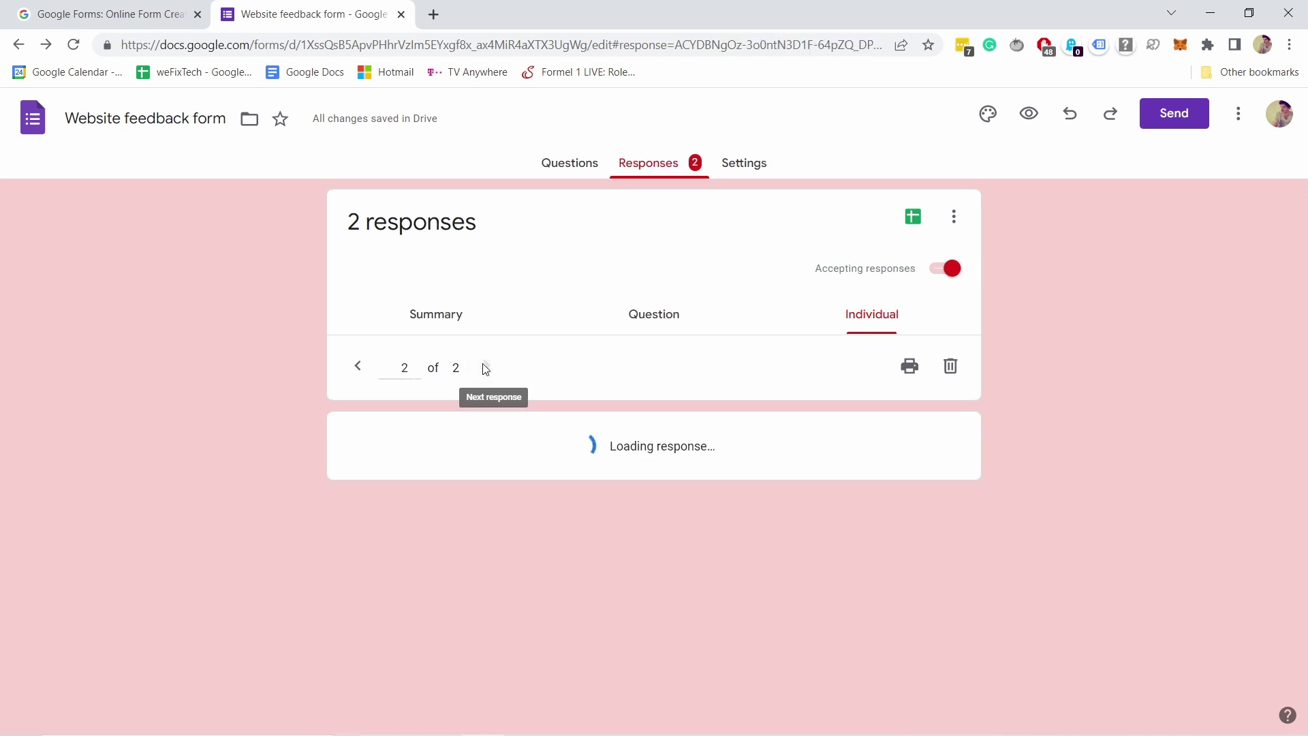
{"action": "left_click", "coordinate": [350, 367]}
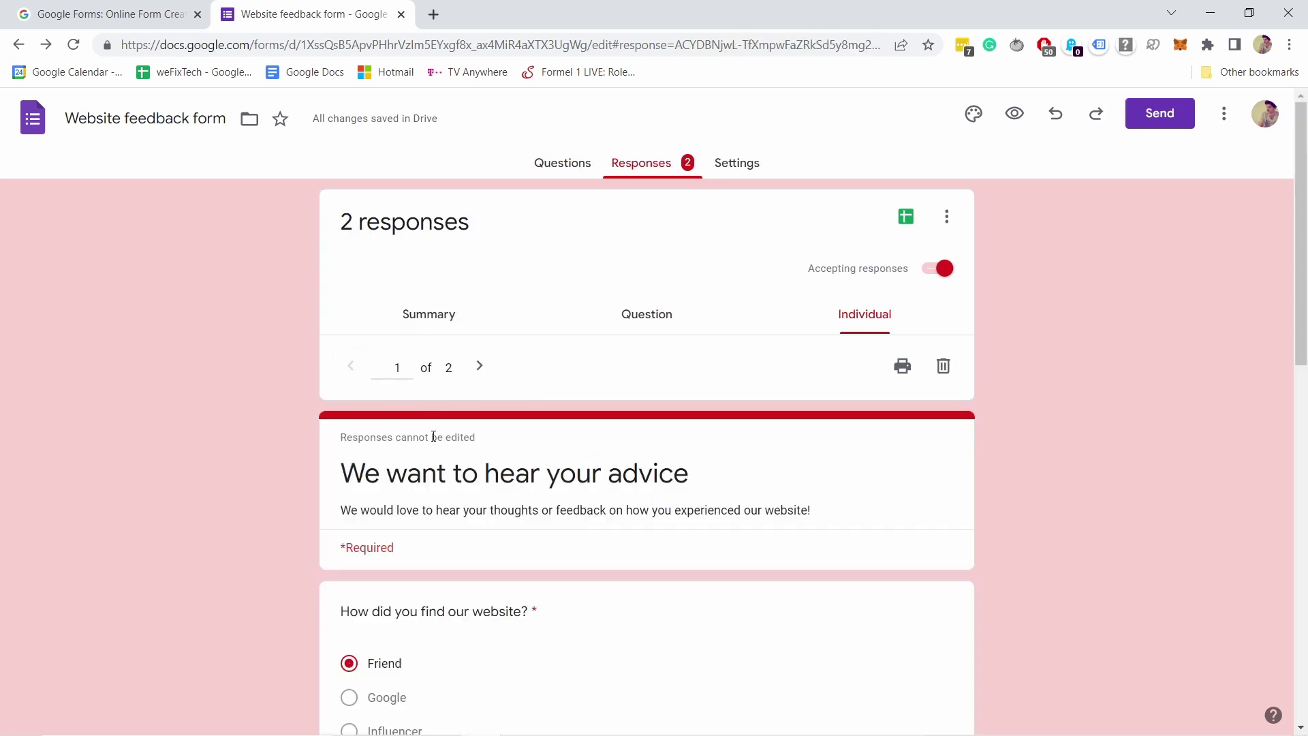
{"action": "scroll", "coordinate": [402, 327], "scroll_direction": "down", "scroll_amount": 3}
{"action": "scroll", "coordinate": [954, 304], "scroll_direction": "up", "scroll_amount": 3}
- Check the response management options, create a new spreadsheet for the form's responses and close it after viewing
{"action": "left_click", "coordinate": [947, 220]}
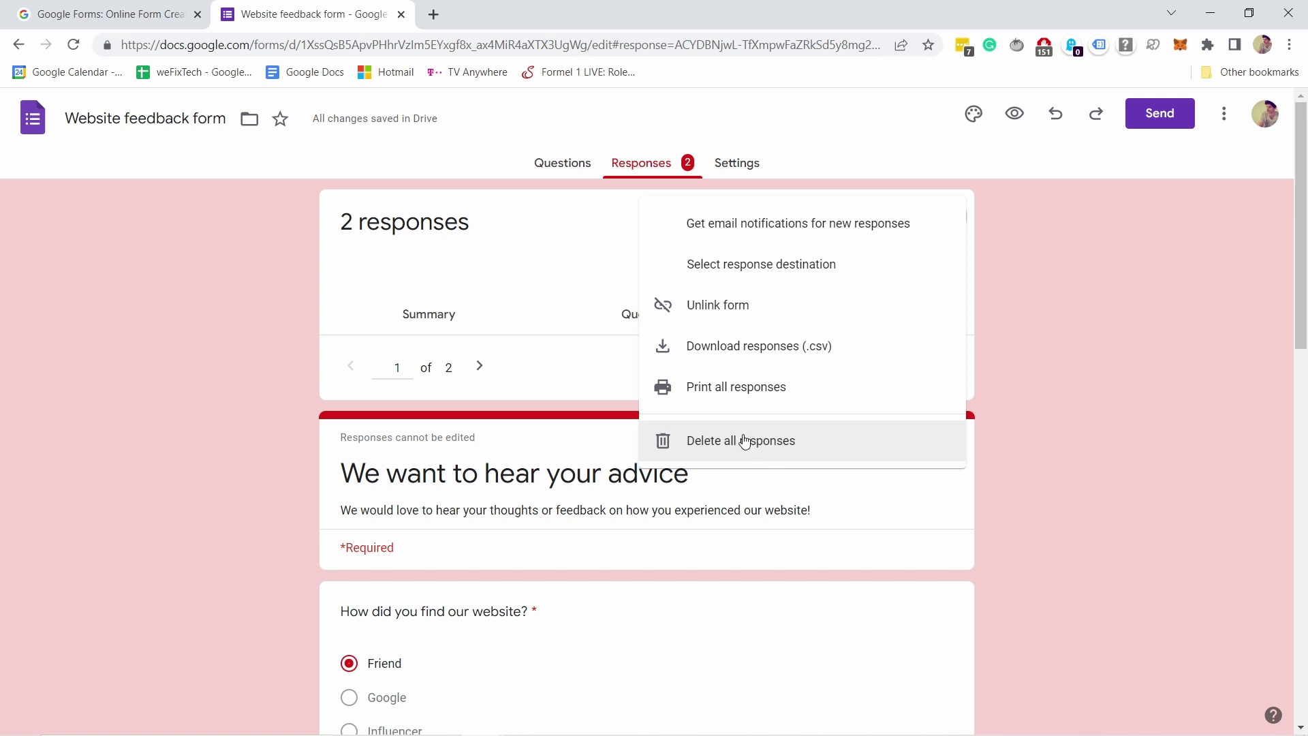
{"action": "left_click", "coordinate": [1110, 395]}
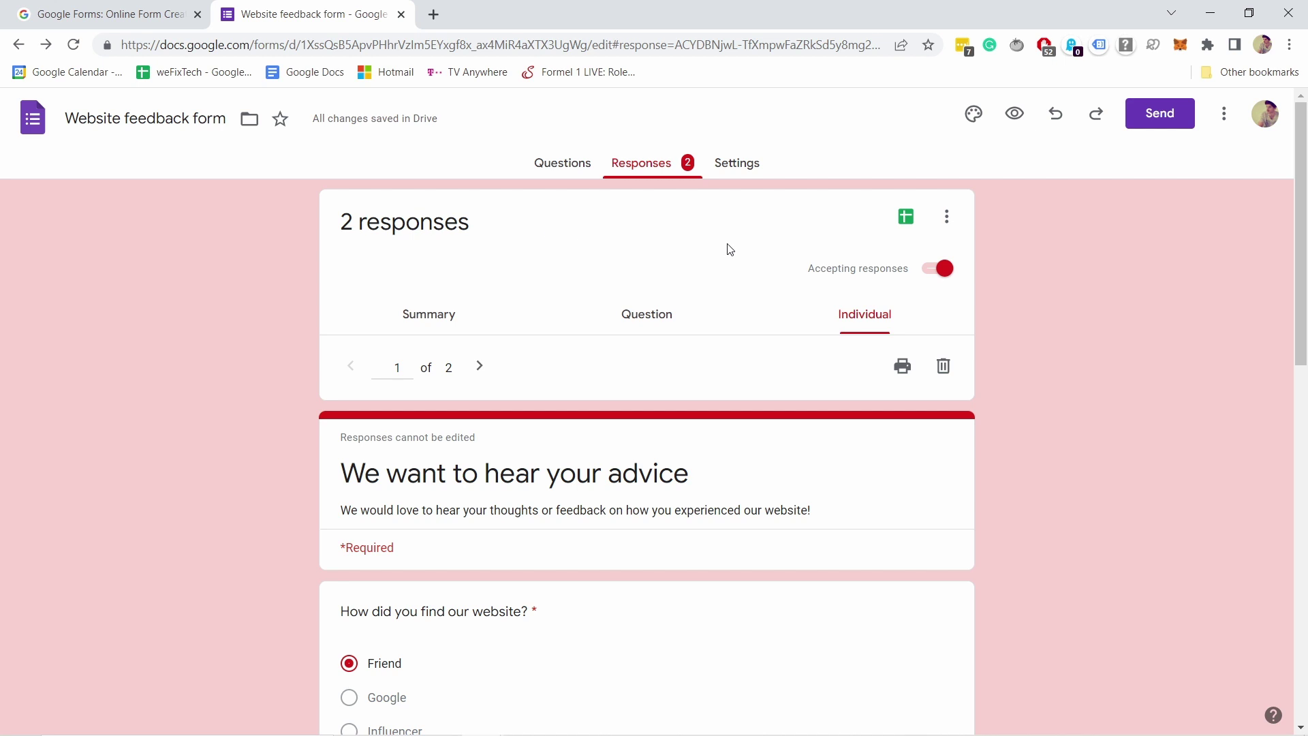
{"action": "left_click", "coordinate": [899, 220]}
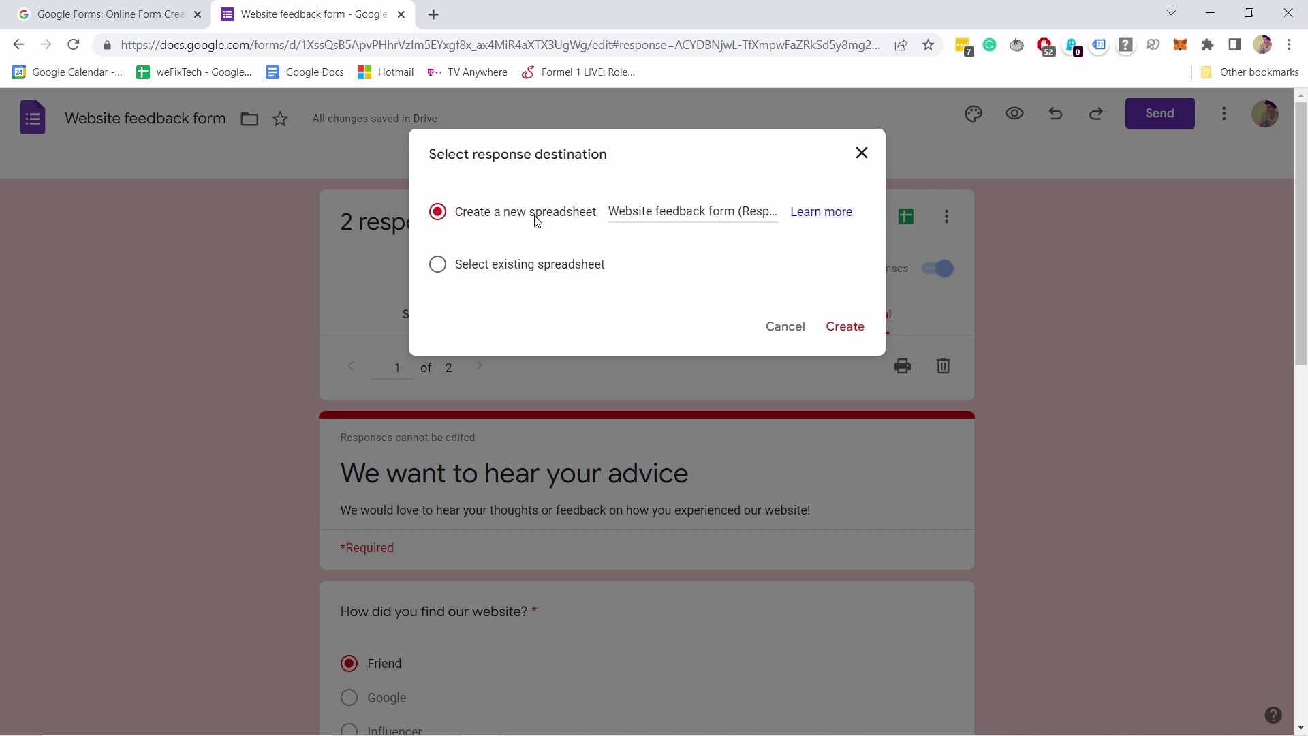
{"action": "left_click", "coordinate": [842, 327]}
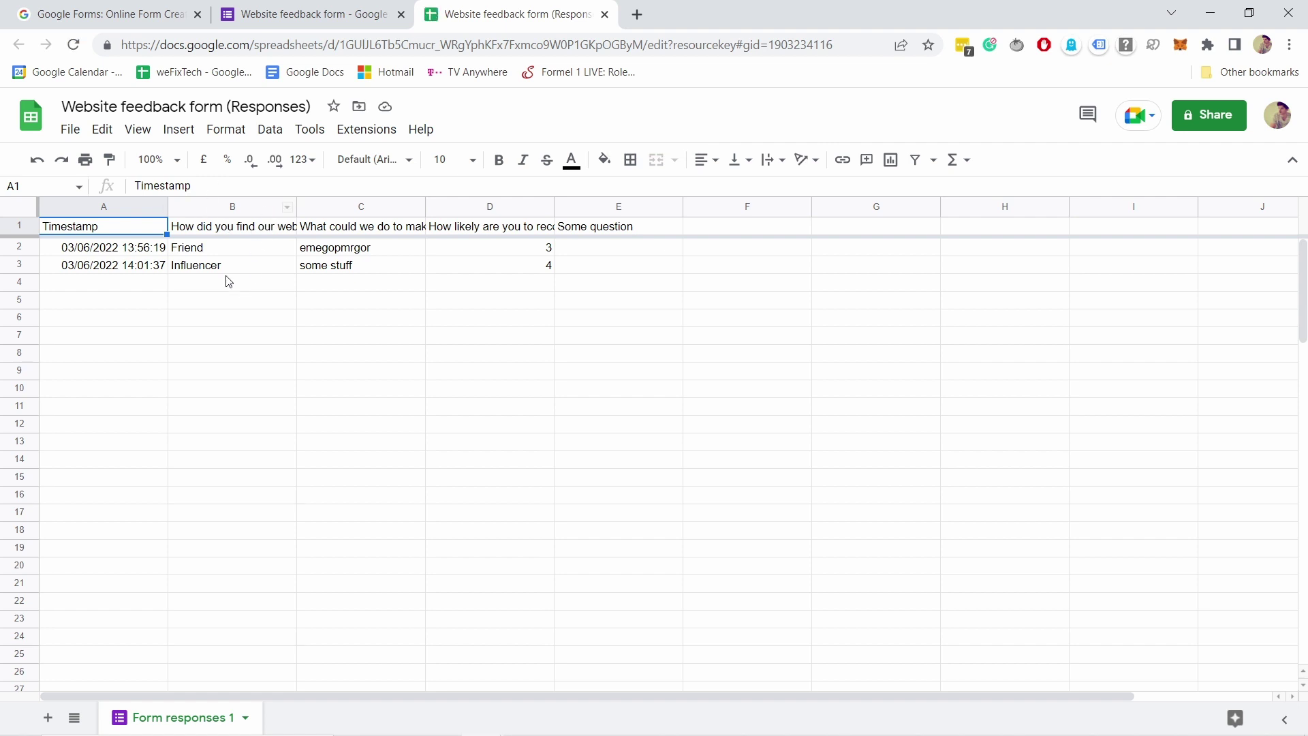
{"action": "left_click", "coordinate": [605, 14]}
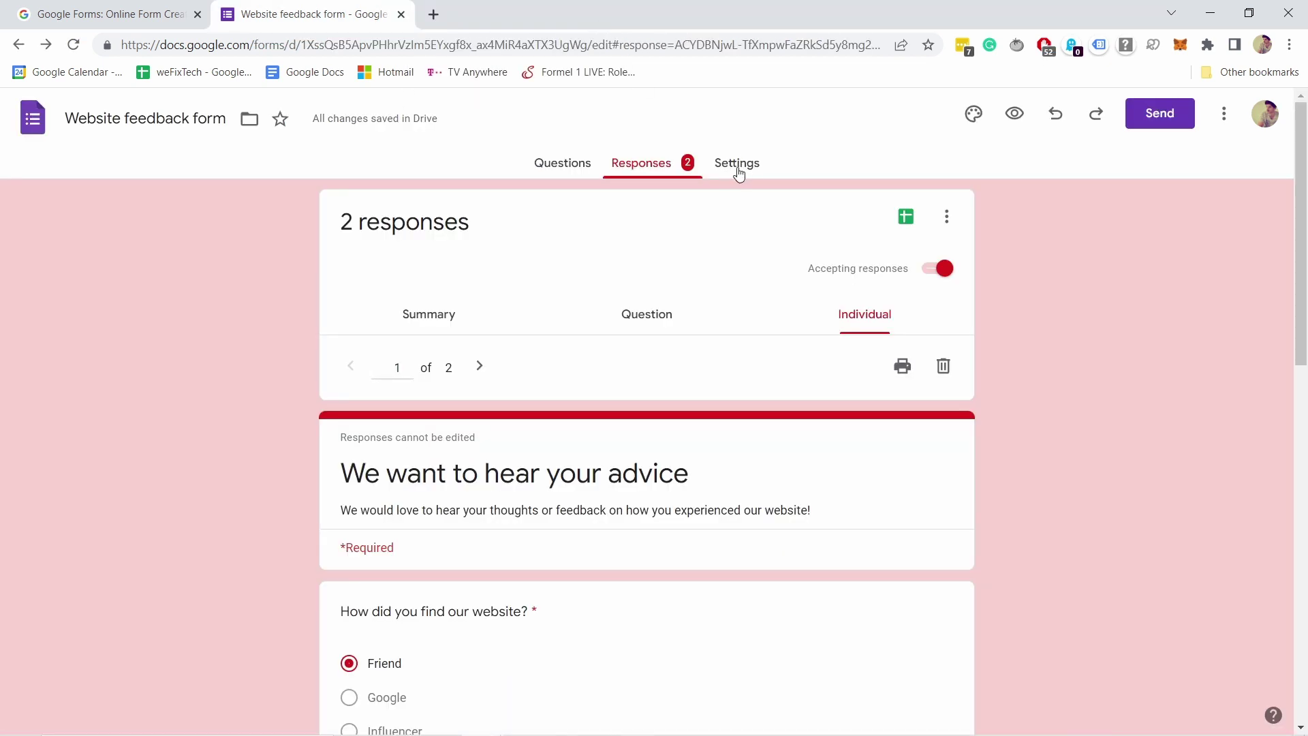
- Open the form settings, make the form a quiz to look at its marking options, and turn the quiz option off again
{"action": "left_click", "coordinate": [738, 167]}
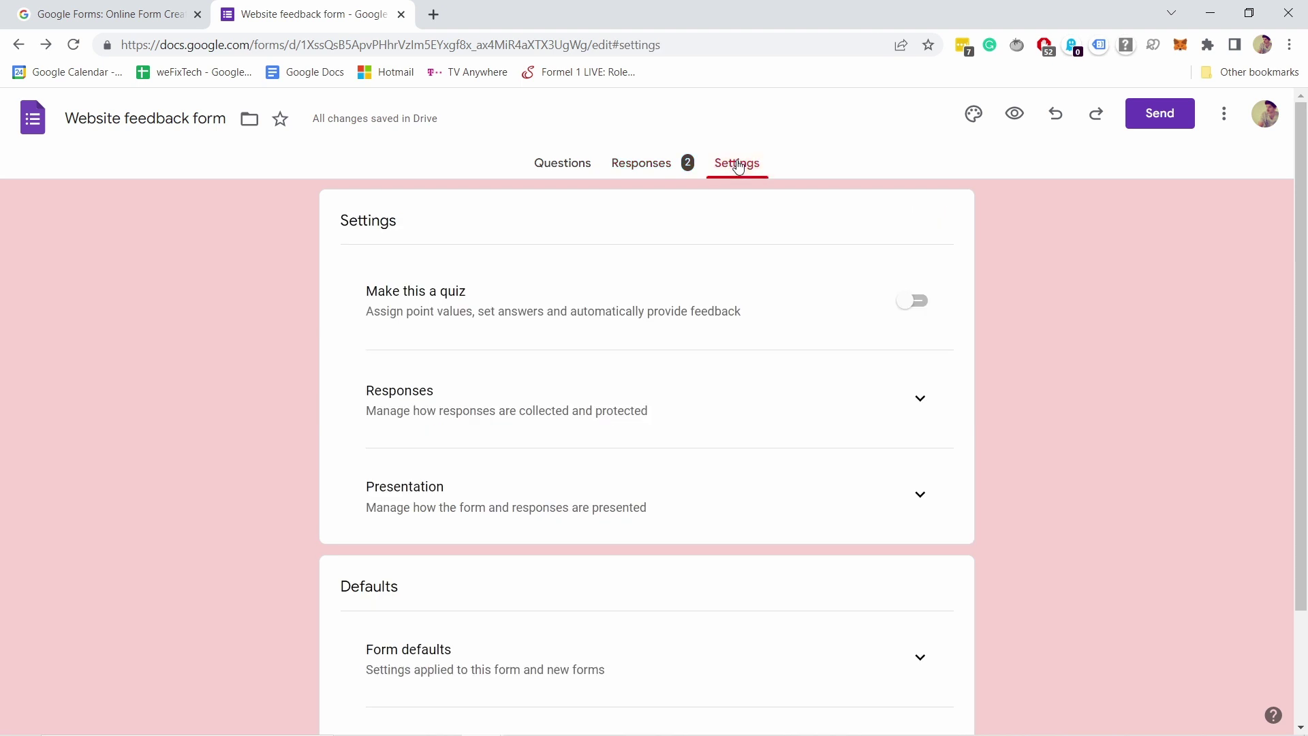
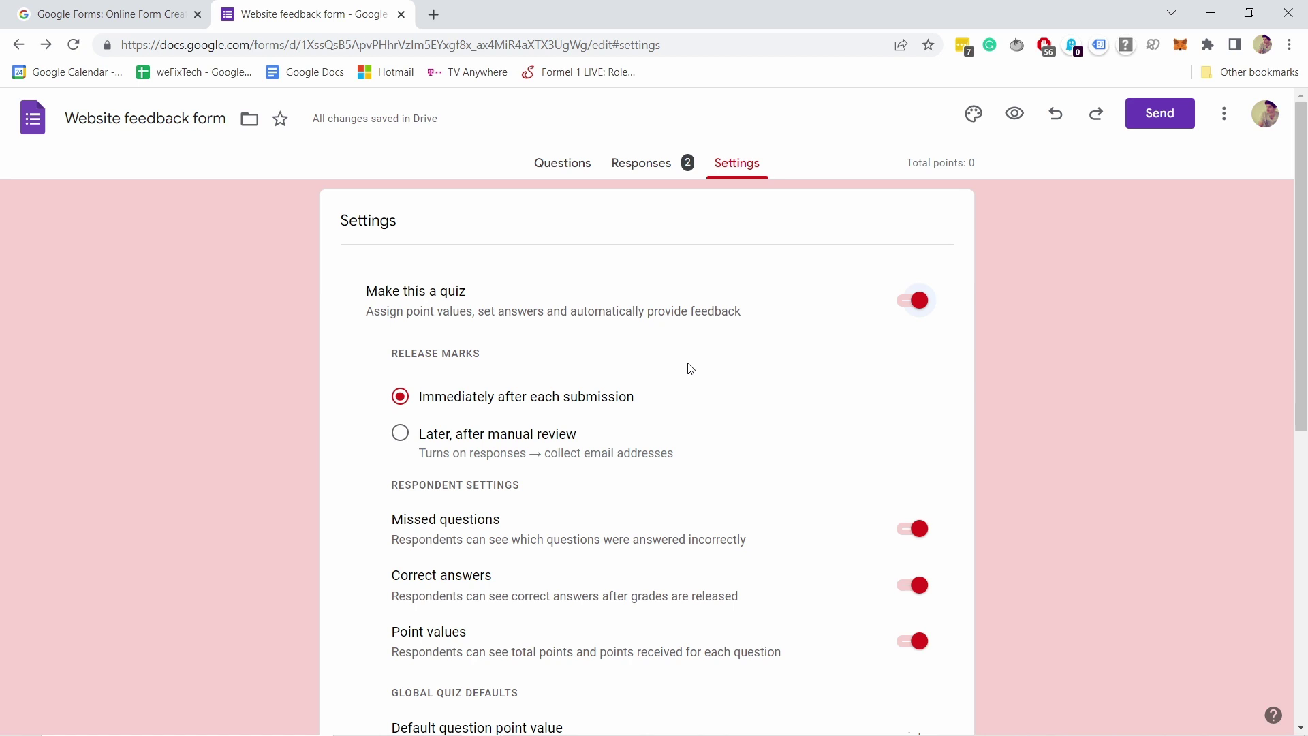
{"action": "scroll", "coordinate": [555, 455], "scroll_direction": "down", "scroll_amount": 6}
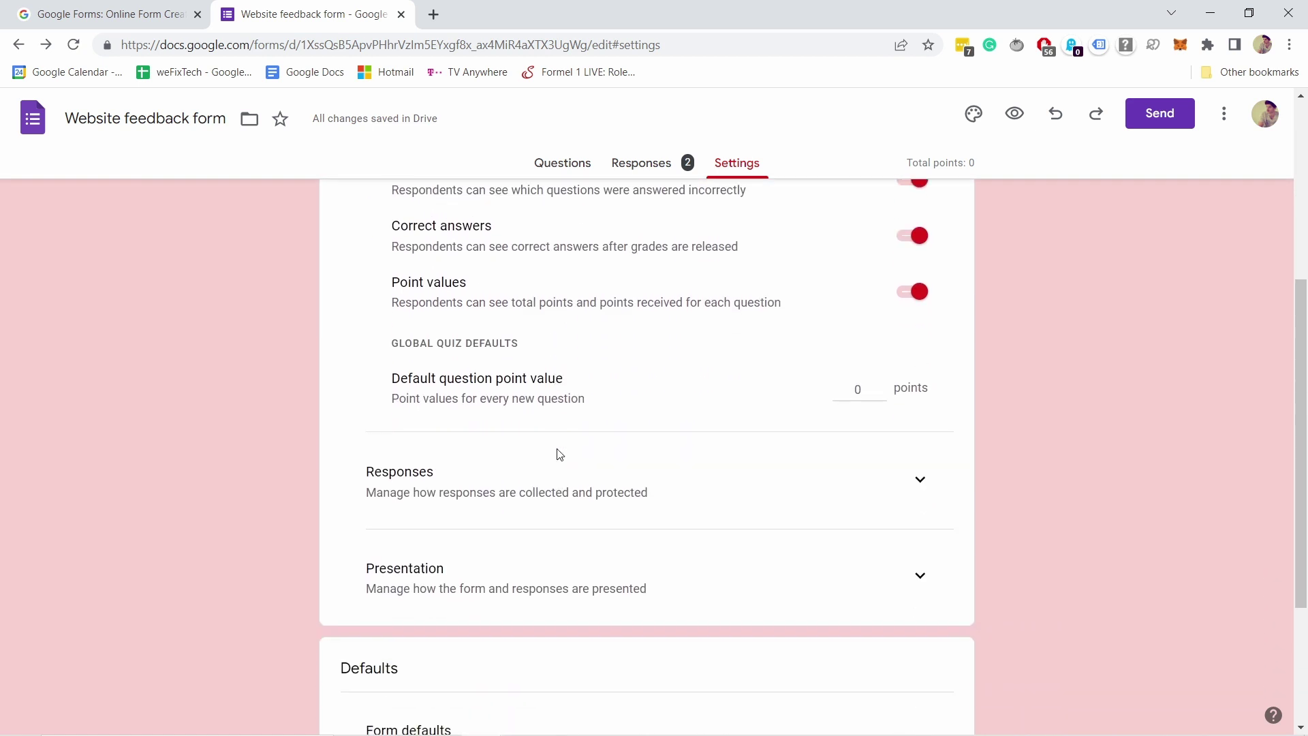
{"action": "scroll", "coordinate": [538, 392], "scroll_direction": "up", "scroll_amount": 6}
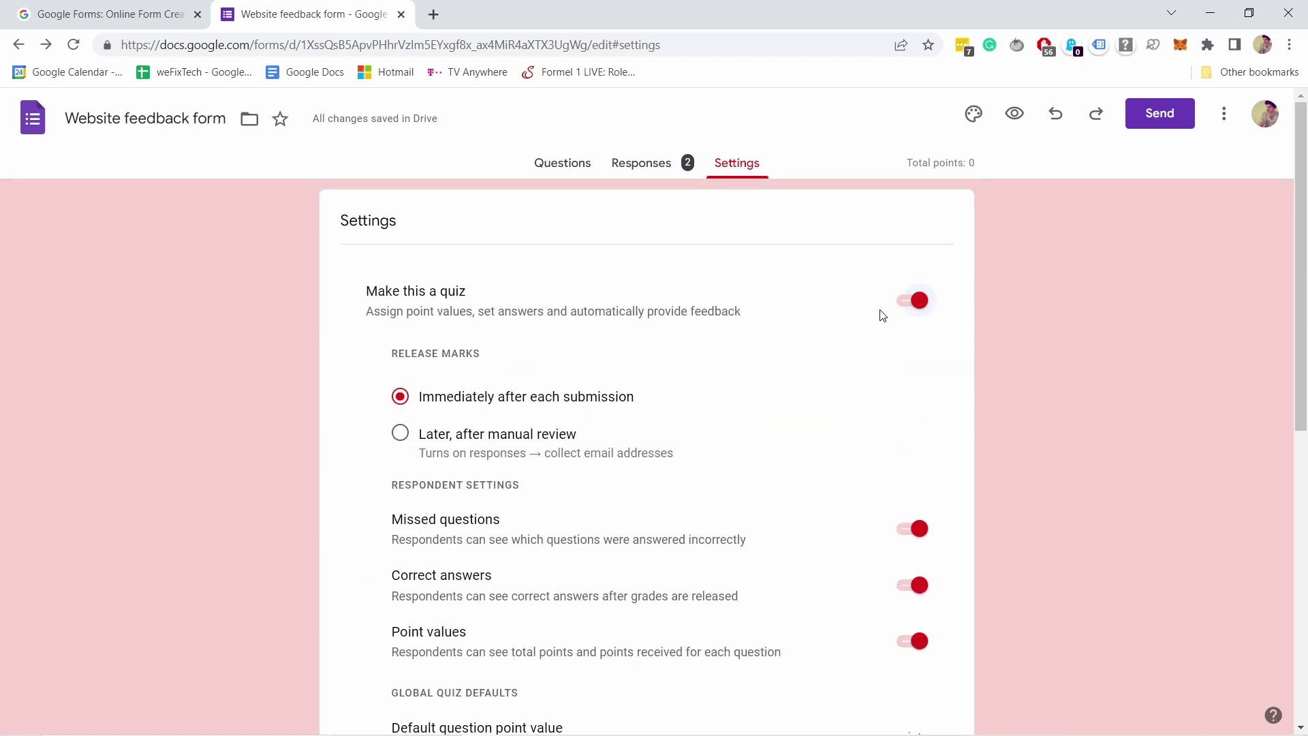
{"action": "left_click", "coordinate": [917, 303]}
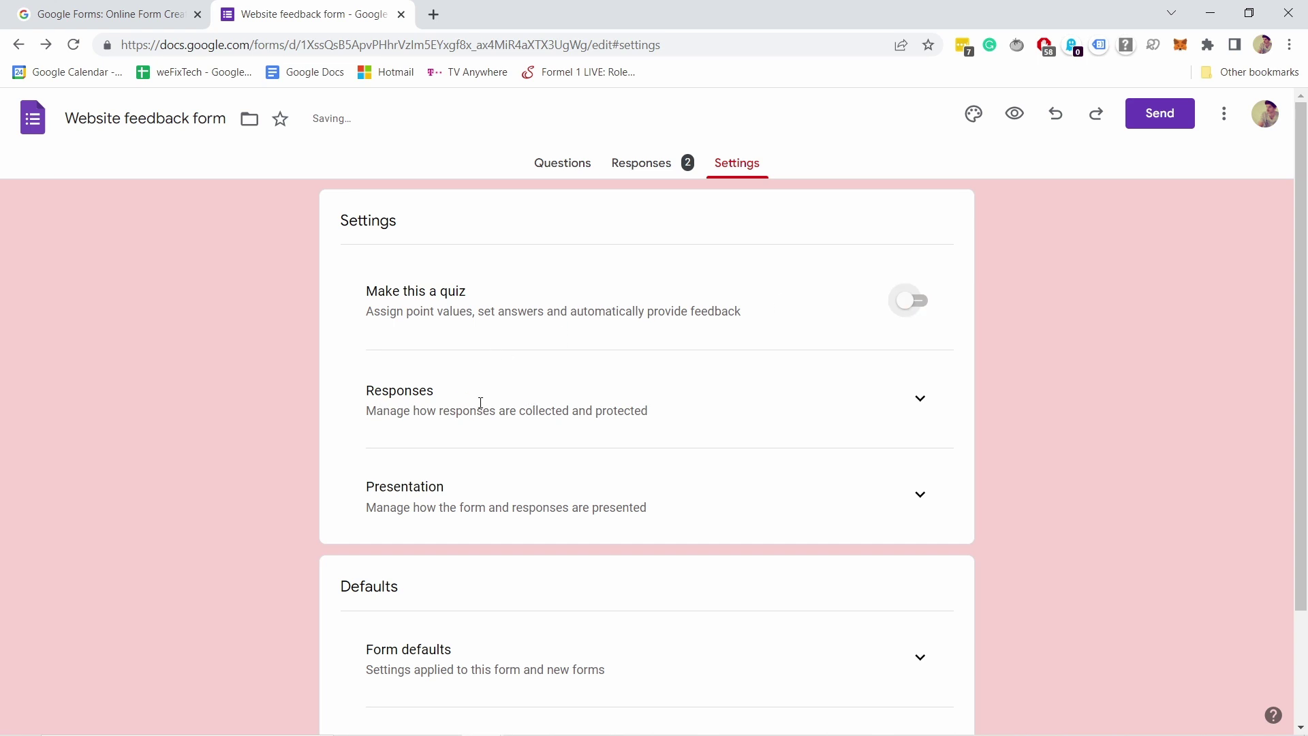
- Examine the response settings for email collection, response copies, response editing and limiting submissions
{"action": "left_click", "coordinate": [916, 399]}
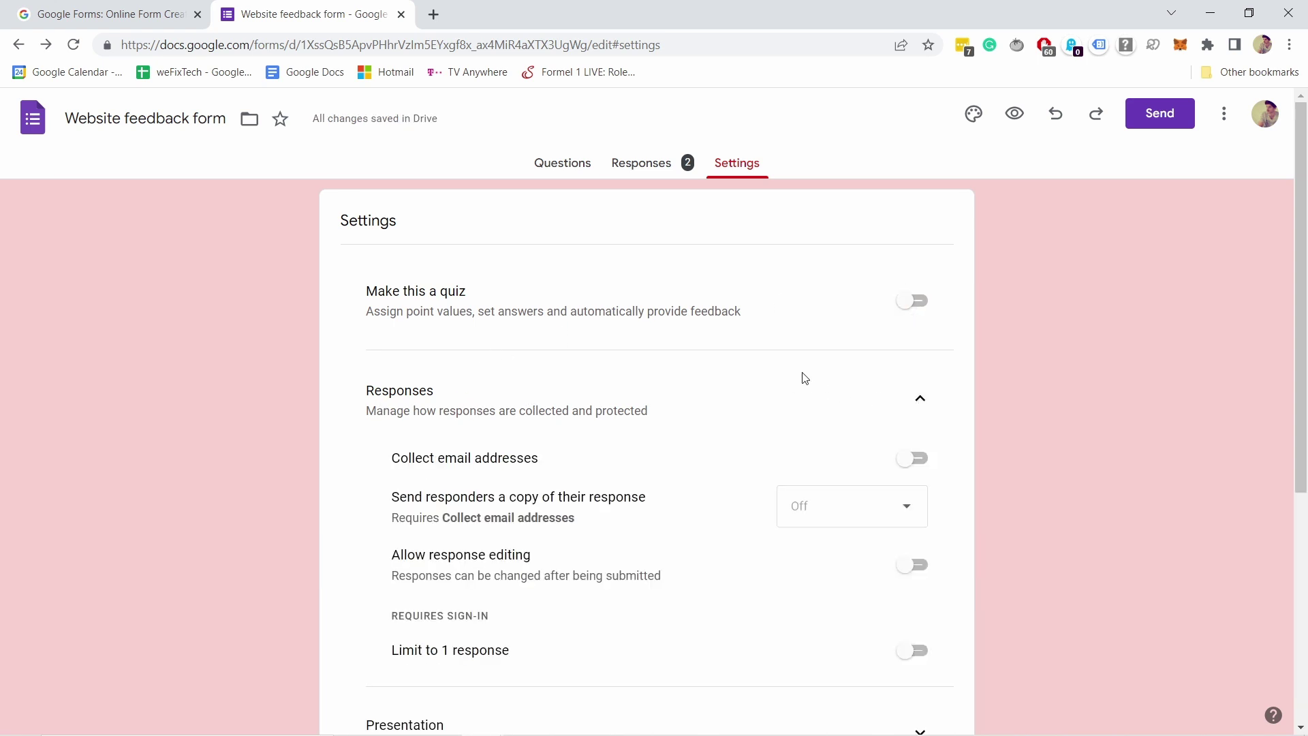
{"action": "scroll", "coordinate": [742, 359], "scroll_direction": "down", "scroll_amount": 1}
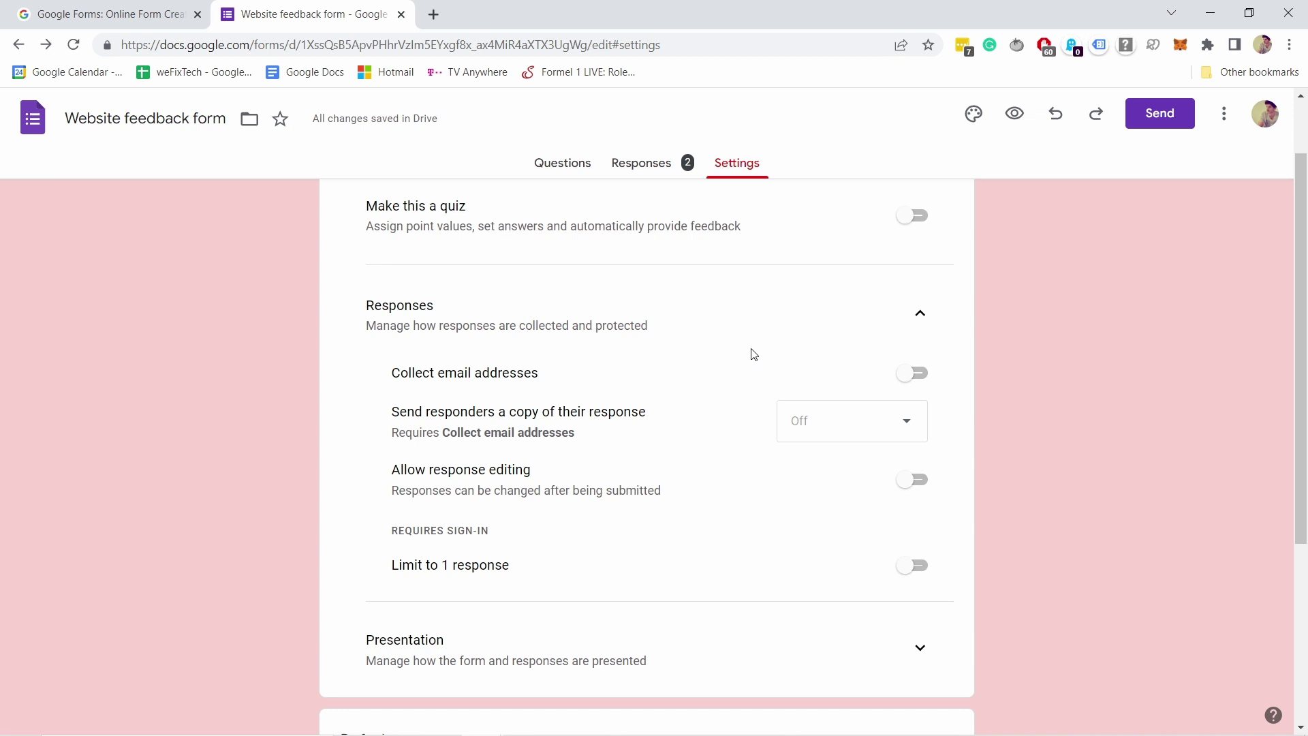
{"action": "scroll", "coordinate": [711, 323], "scroll_direction": "down", "scroll_amount": 1}
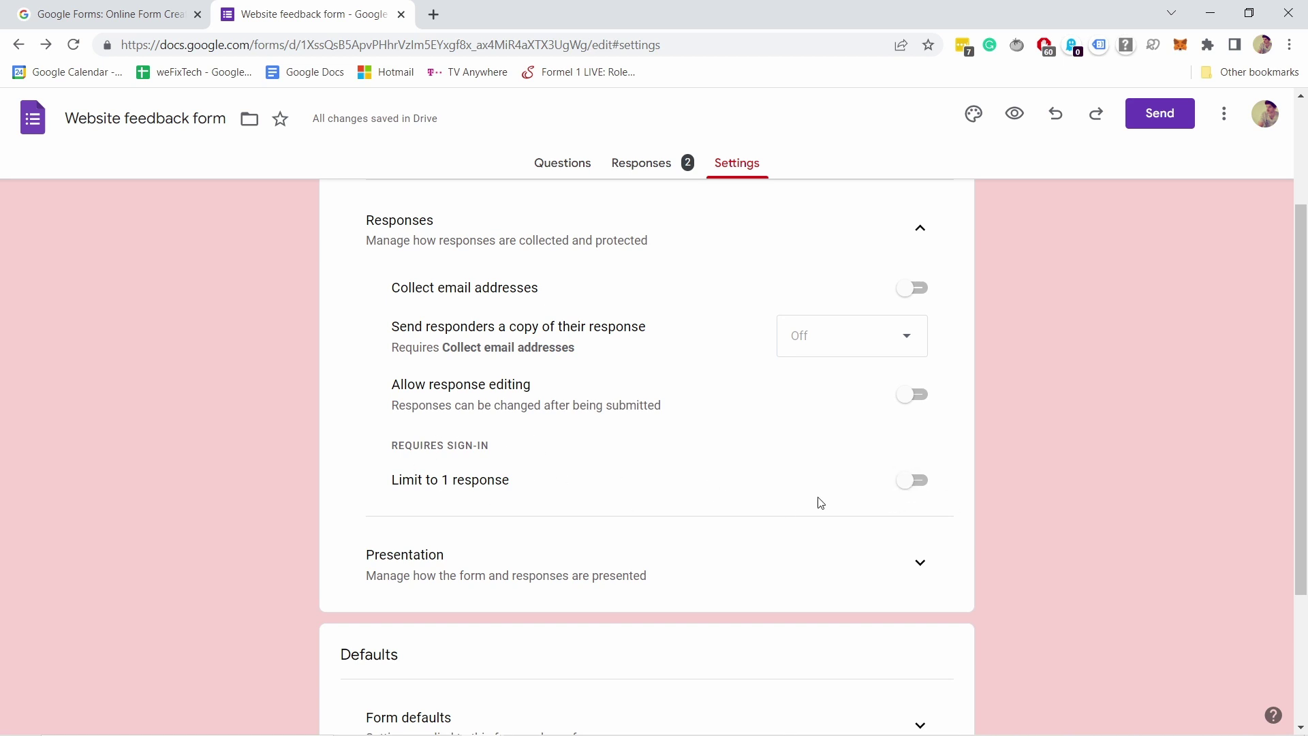
{"action": "scroll", "coordinate": [910, 488], "scroll_direction": "down", "scroll_amount": 2}
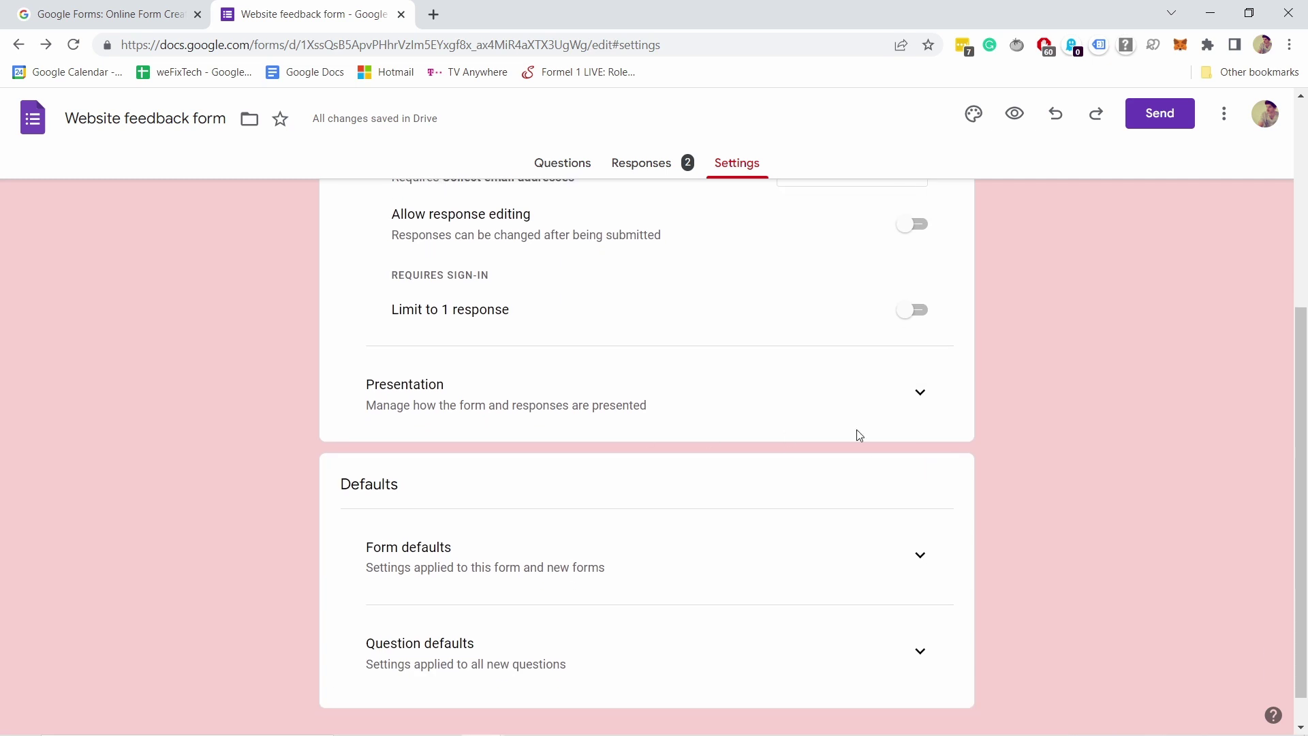
- Turn on the progress bar in the form's presentation settings
{"action": "left_click", "coordinate": [921, 394]}
{"action": "scroll", "coordinate": [928, 391], "scroll_direction": "down", "scroll_amount": 2}
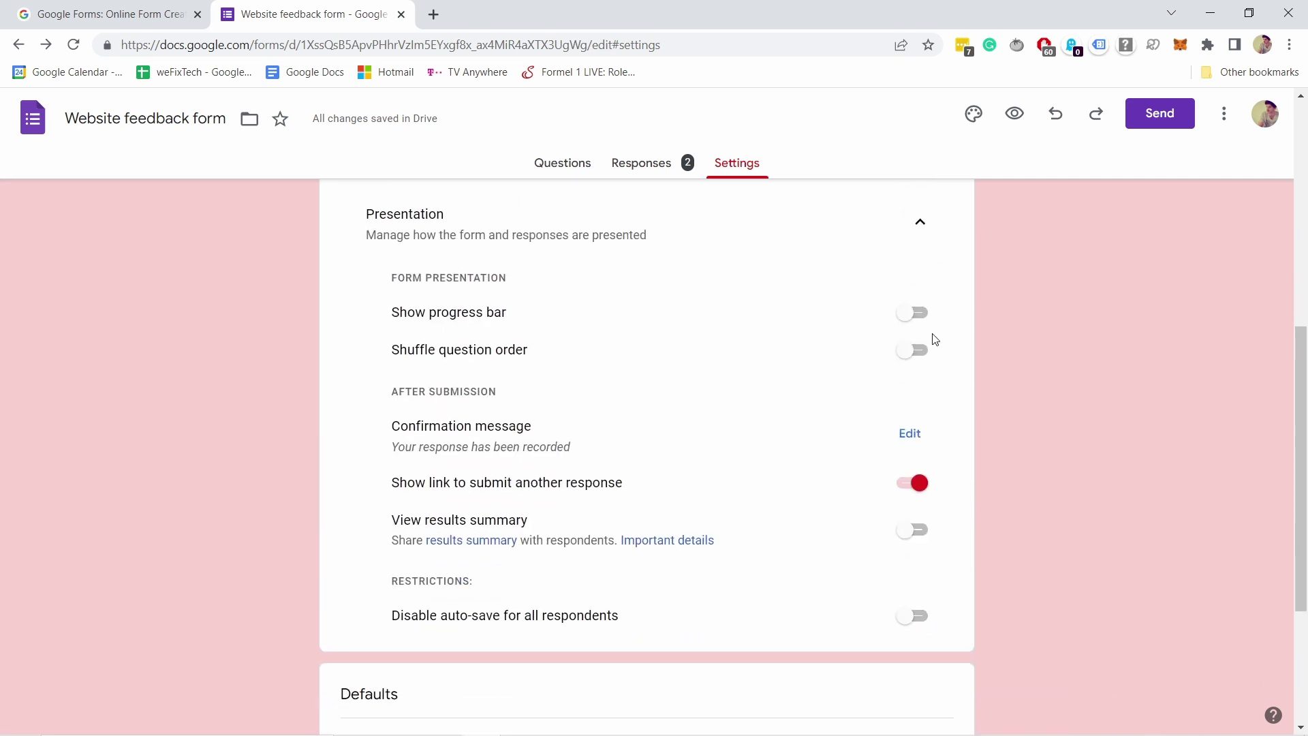
{"action": "left_click", "coordinate": [904, 318]}
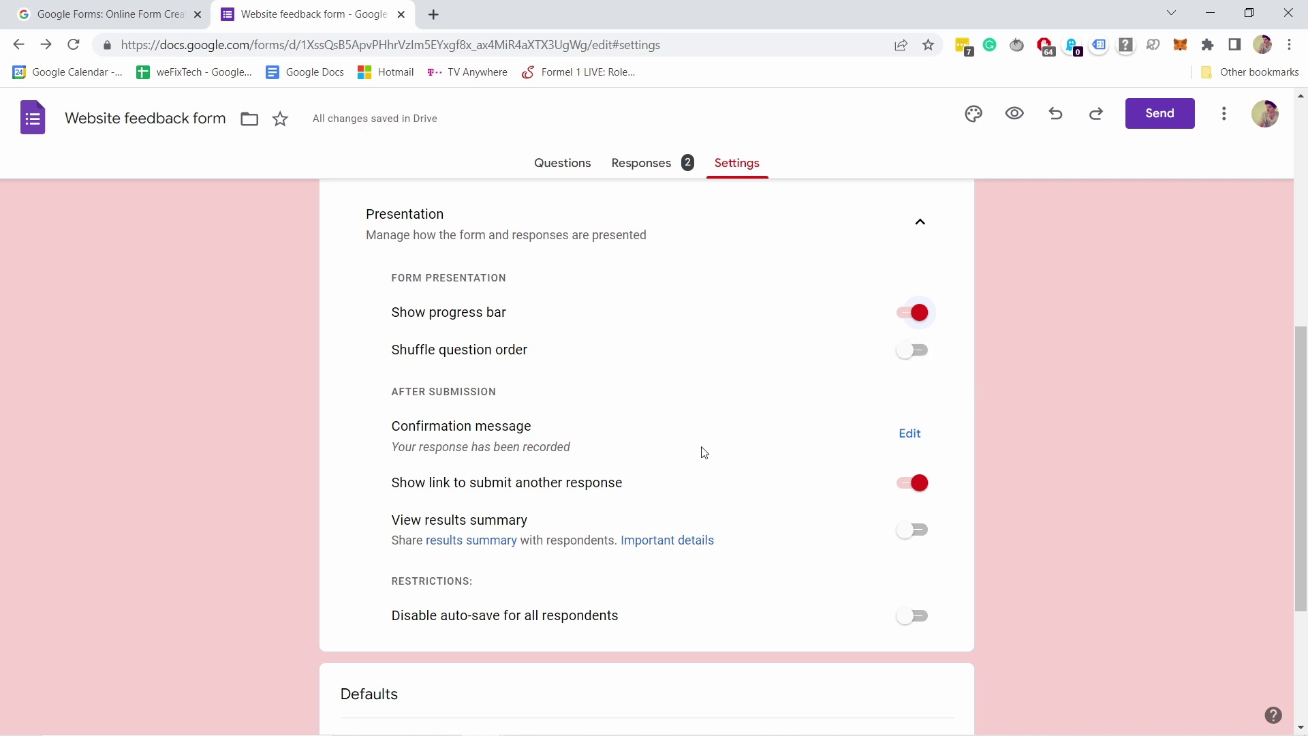
- Set the form's confirmation message to "Thank you for answering this Survey. Your feedback is highly appreciated!" and save it
{"action": "left_click", "coordinate": [908, 433]}
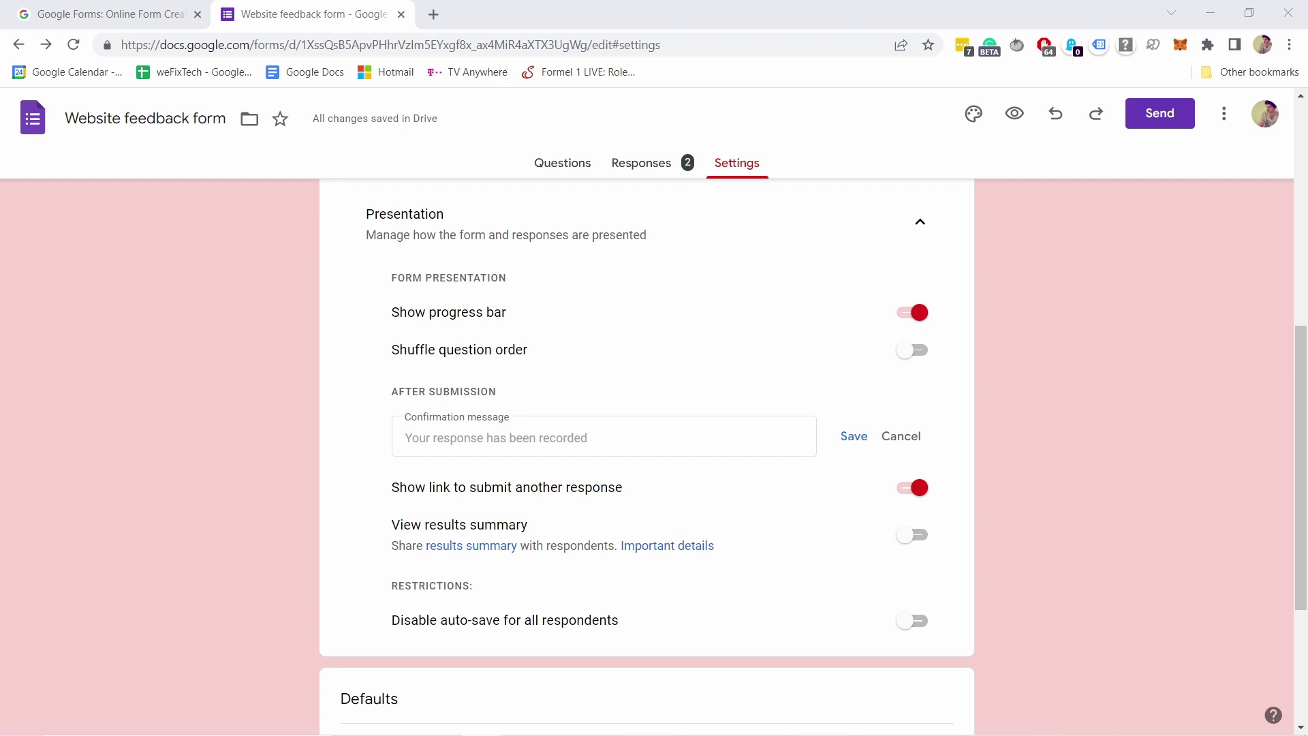
{"action": "left_click", "coordinate": [475, 440]}
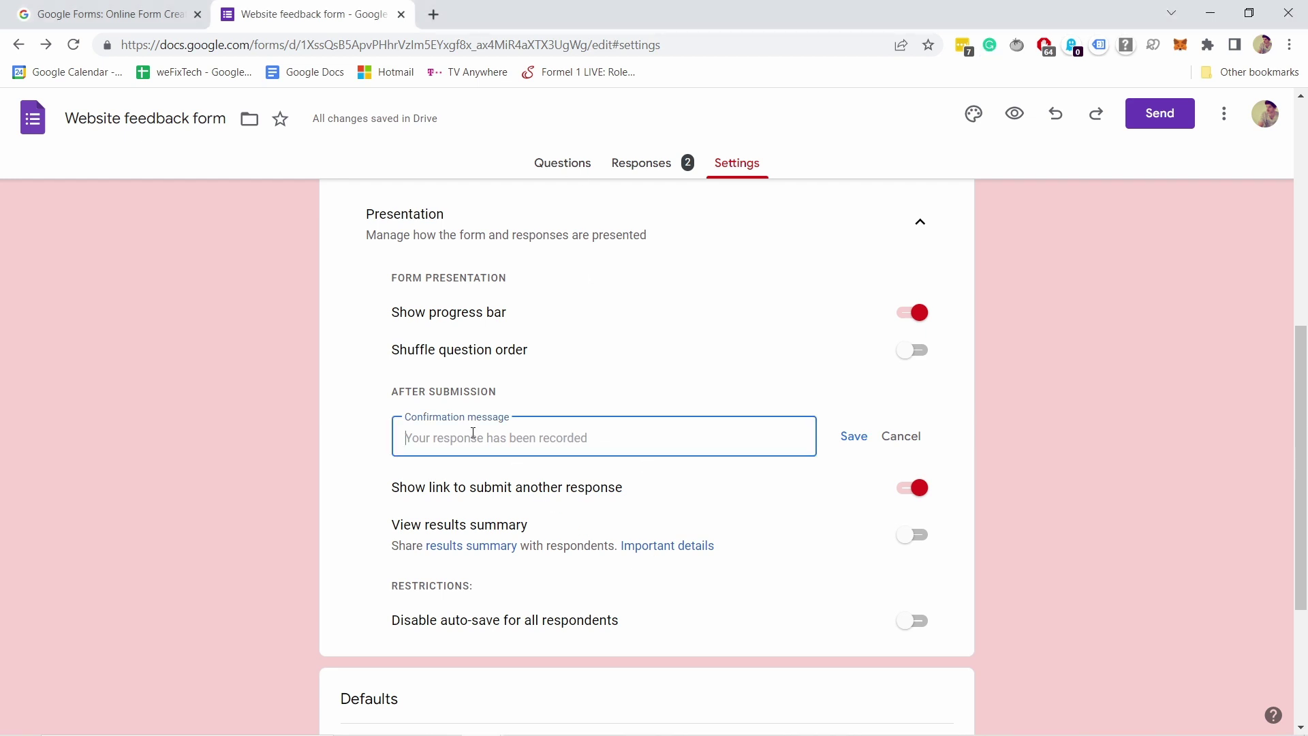
{"action": "type", "text": "Thank you for answering this Survey. Your feedback is highly appreciated!"}
{"action": "left_click", "coordinate": [852, 438]}
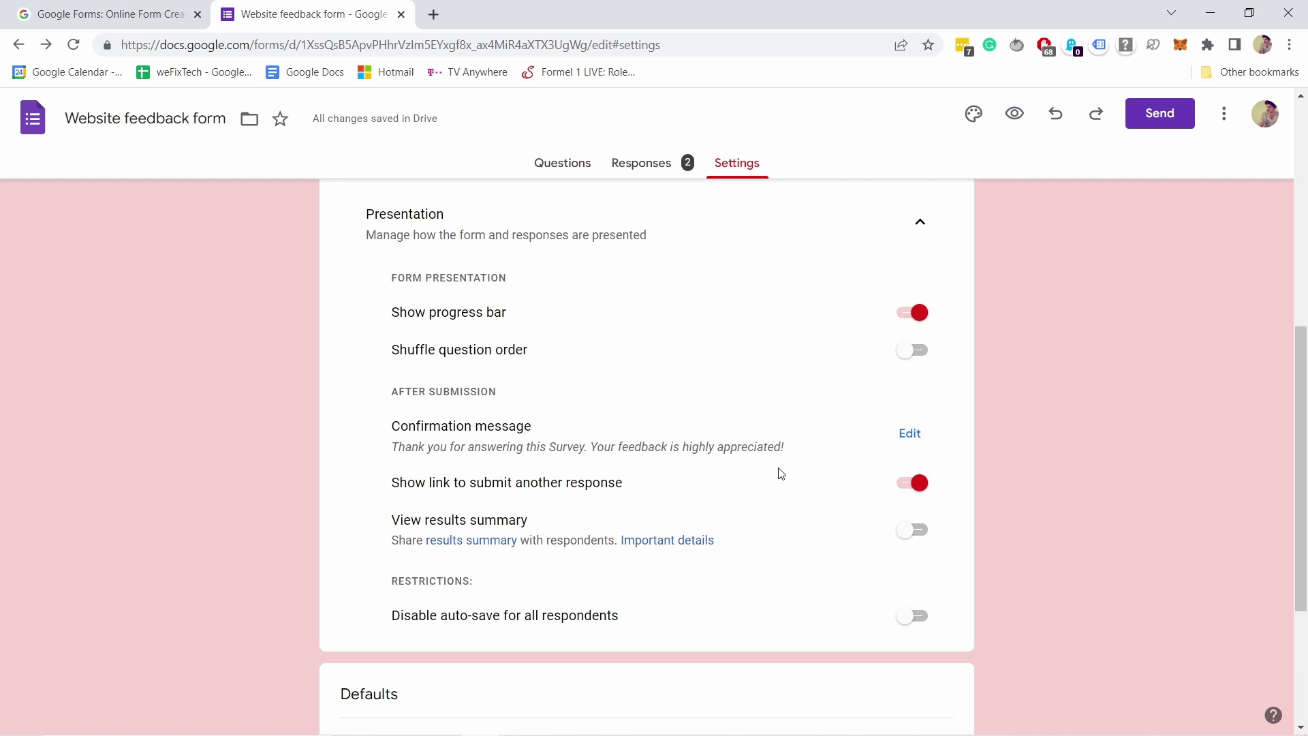
{"action": "scroll", "coordinate": [780, 470], "scroll_direction": "down", "scroll_amount": 2}
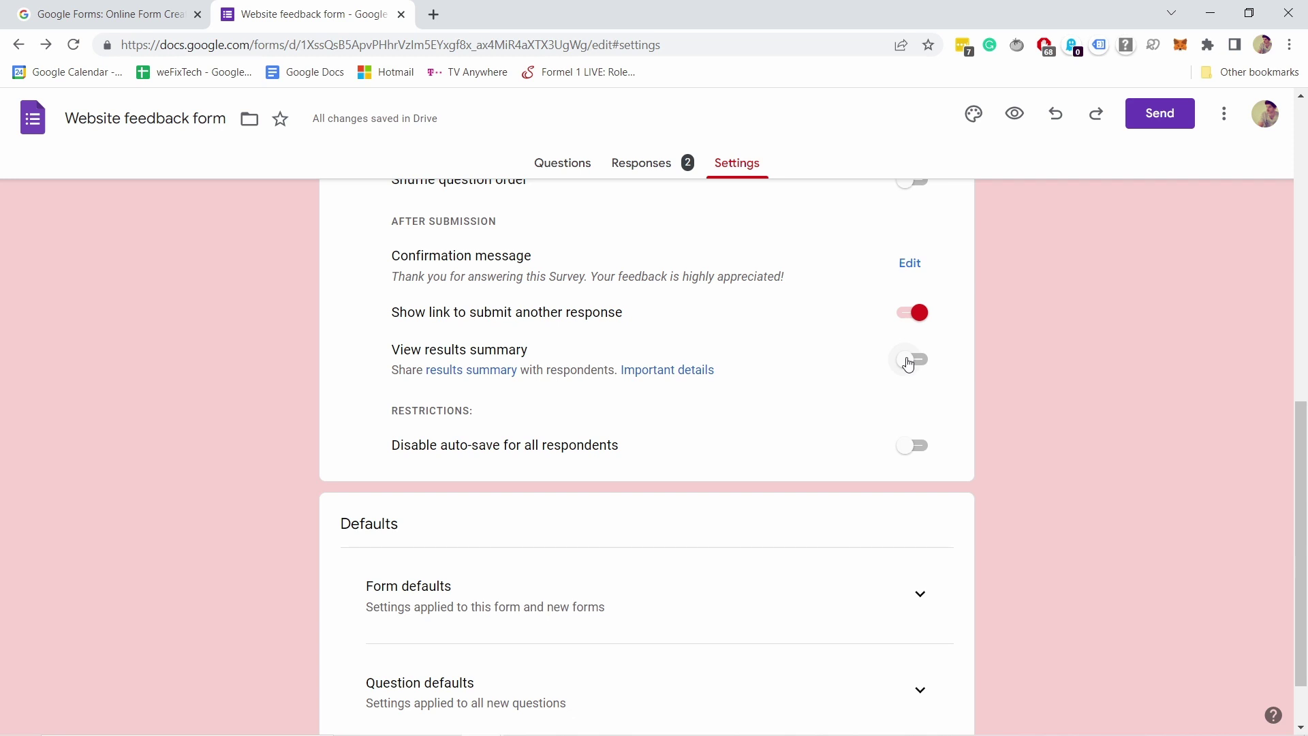
{"action": "scroll", "coordinate": [769, 444], "scroll_direction": "up", "scroll_amount": 1}
{"action": "scroll", "coordinate": [766, 608], "scroll_direction": "down", "scroll_amount": 2}
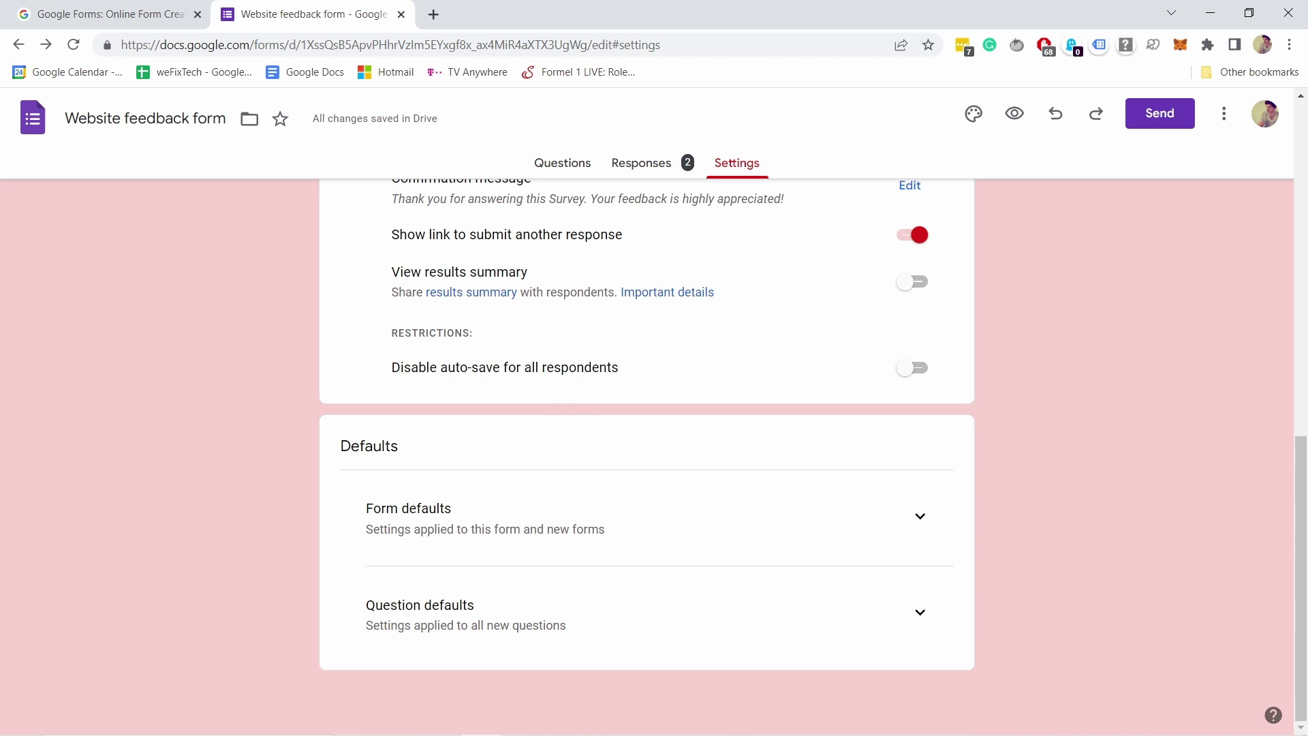
- Make the form a quiz, switching mark release to later after manual review and back to immediately after each submission
{"action": "scroll", "coordinate": [613, 299], "scroll_direction": "up", "scroll_amount": 10}
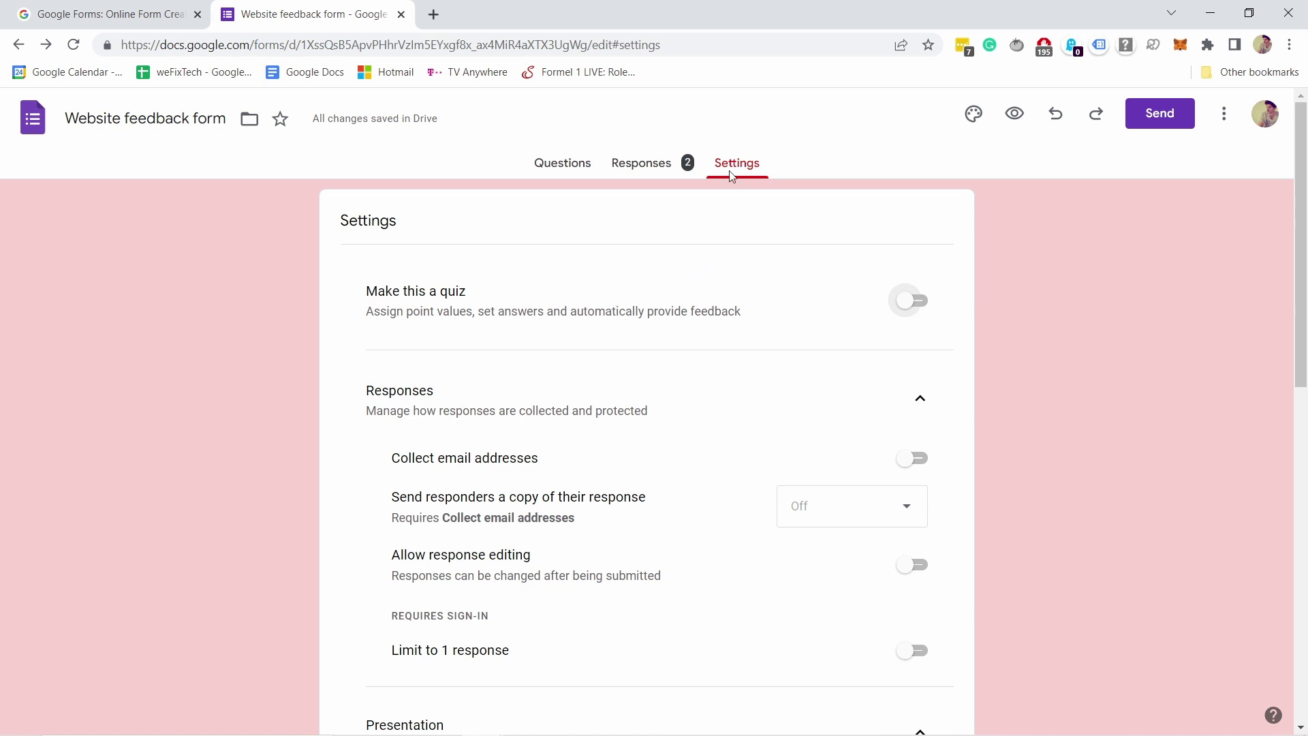
{"action": "left_click", "coordinate": [913, 303]}
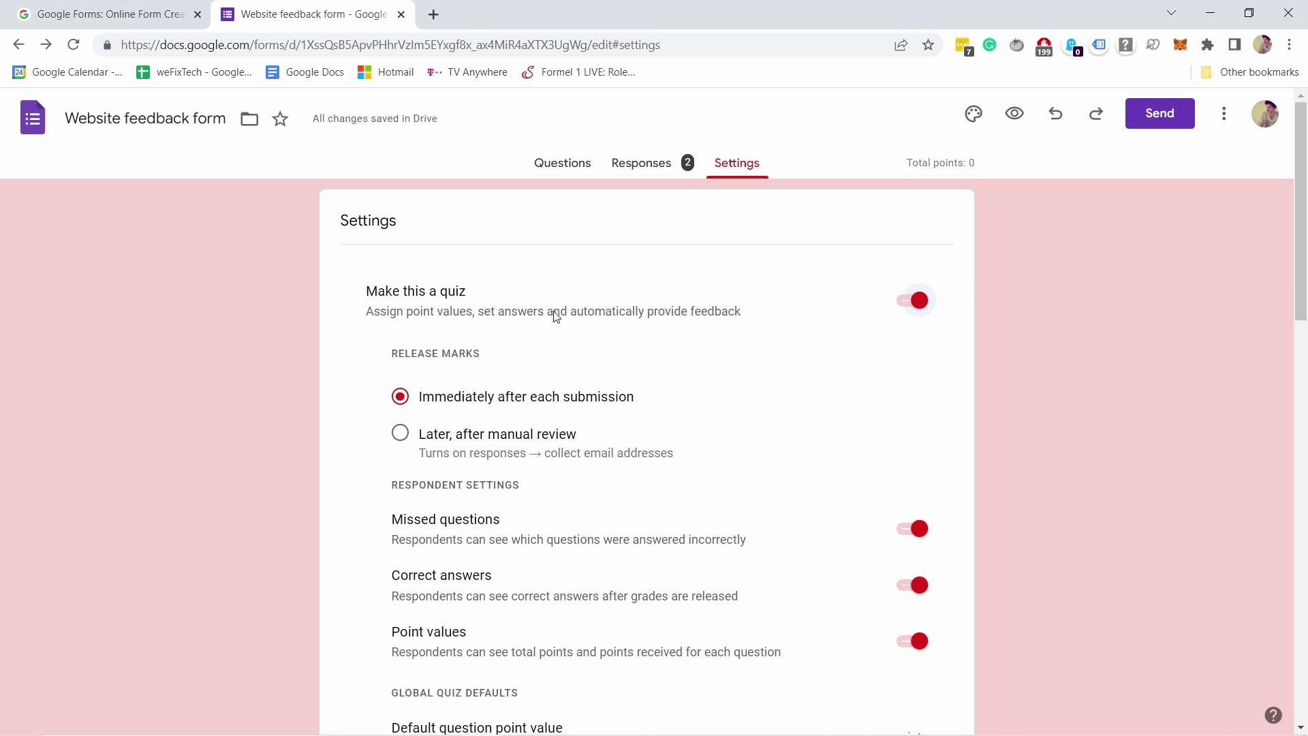
{"action": "scroll", "coordinate": [538, 344], "scroll_direction": "down", "scroll_amount": 1}
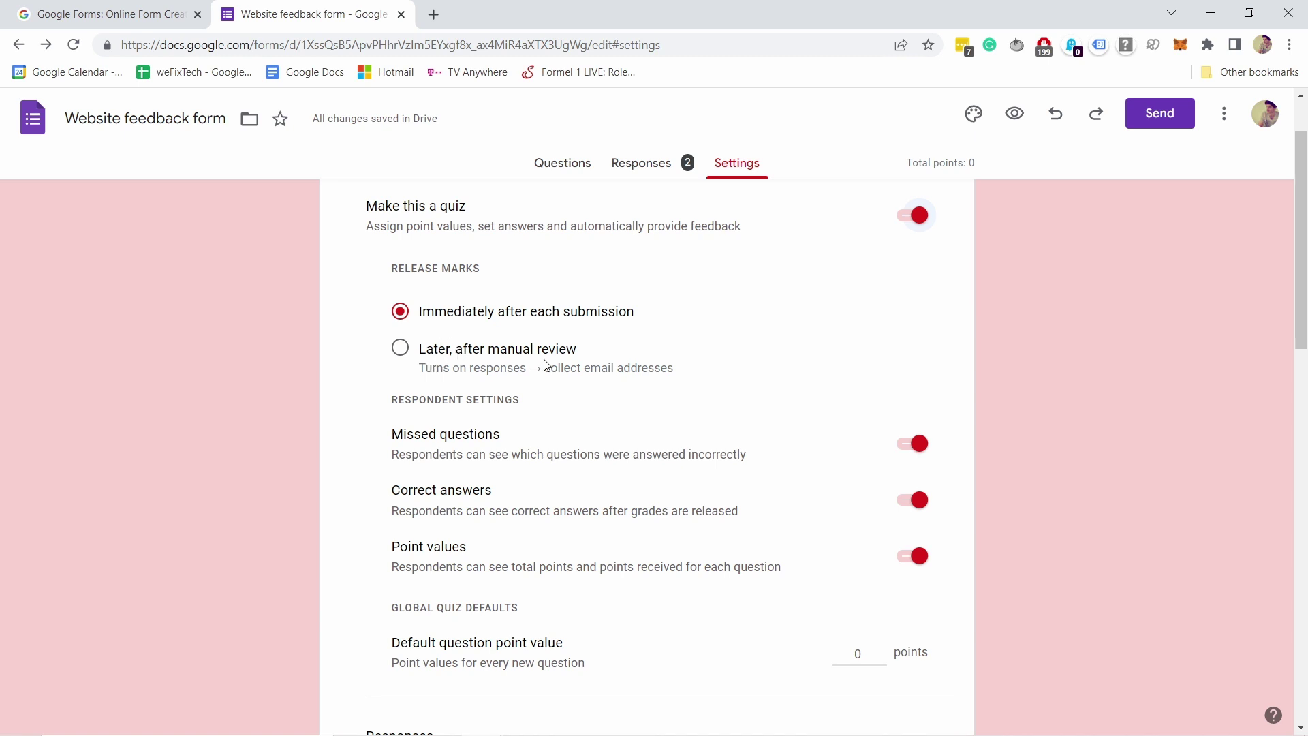
{"action": "left_click", "coordinate": [400, 348]}
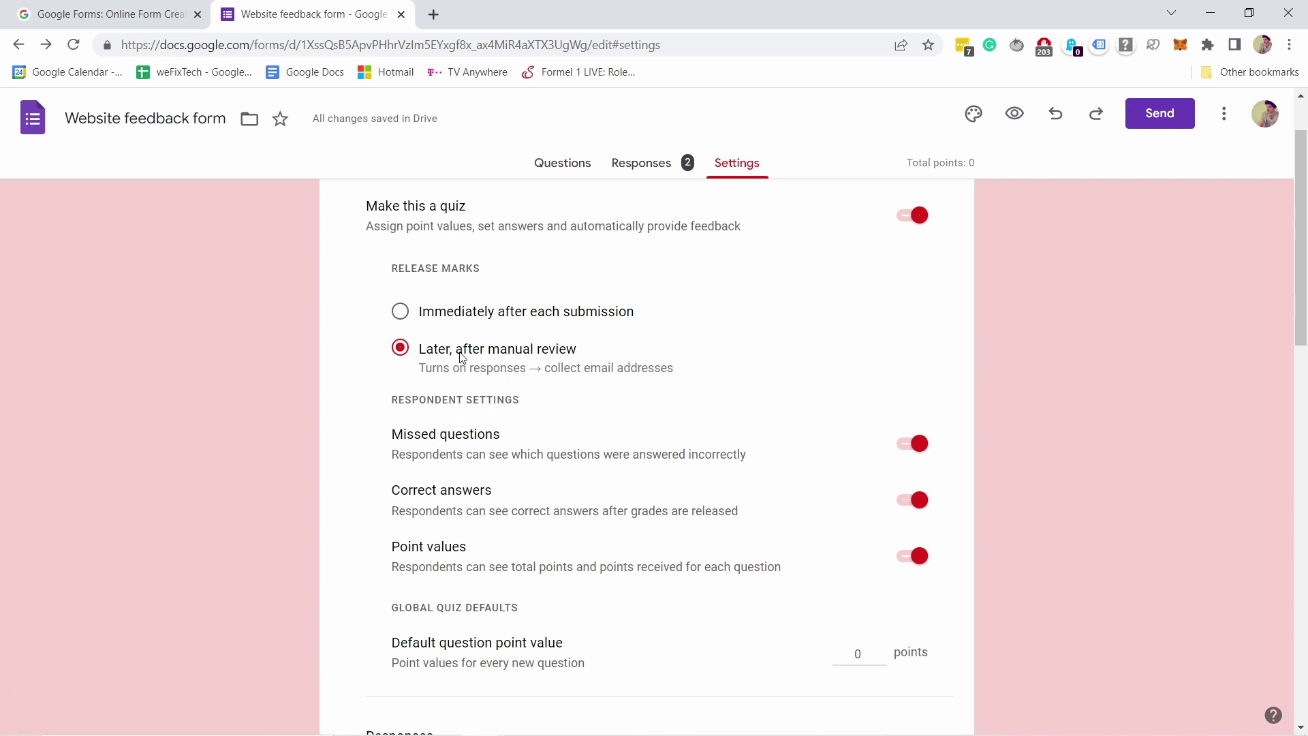
{"action": "left_click", "coordinate": [405, 316]}
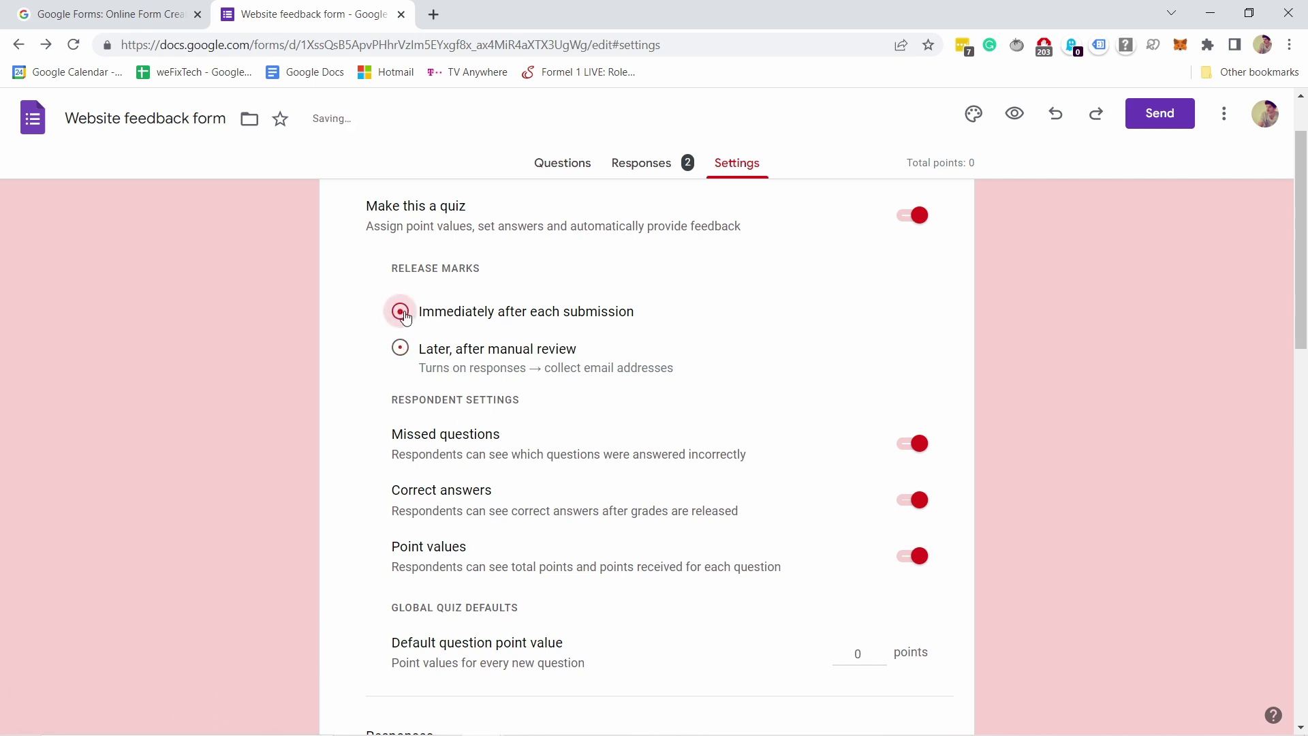
- Review the quiz's respondent settings and adjust the default question point value
{"action": "scroll", "coordinate": [473, 322], "scroll_direction": "down", "scroll_amount": 1}
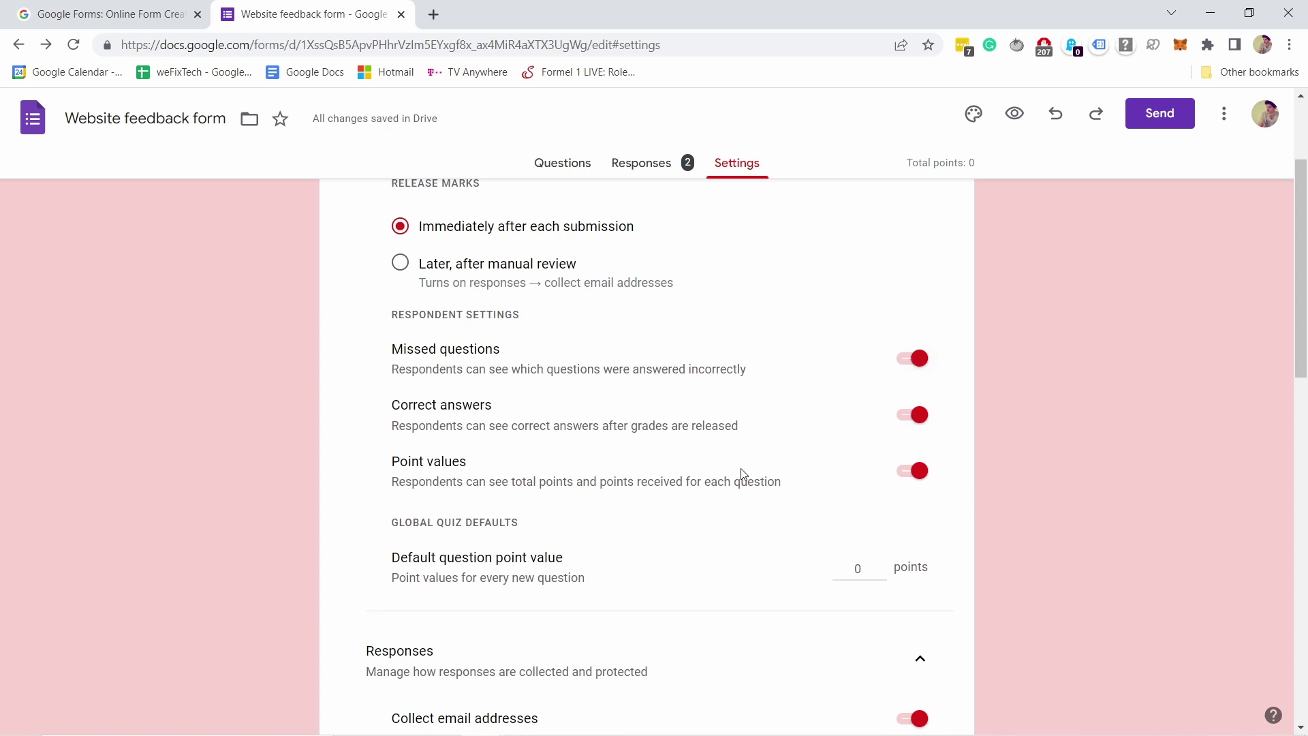
{"action": "scroll", "coordinate": [753, 365], "scroll_direction": "down", "scroll_amount": 1}
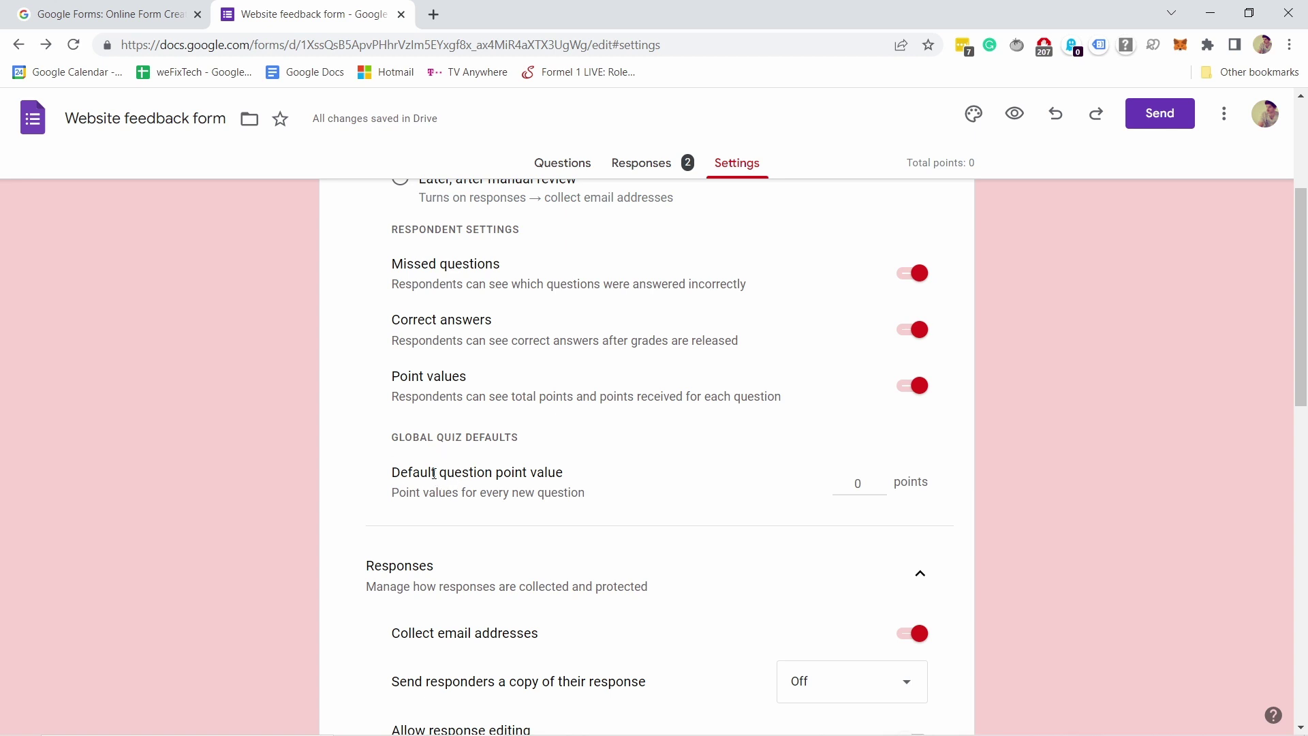
{"action": "left_click", "coordinate": [881, 480]}
{"action": "left_click", "coordinate": [880, 479]}
{"action": "key", "text": "Up"}
{"action": "left_click", "coordinate": [951, 505]}
{"action": "scroll", "coordinate": [814, 354], "scroll_direction": "up", "scroll_amount": 4}
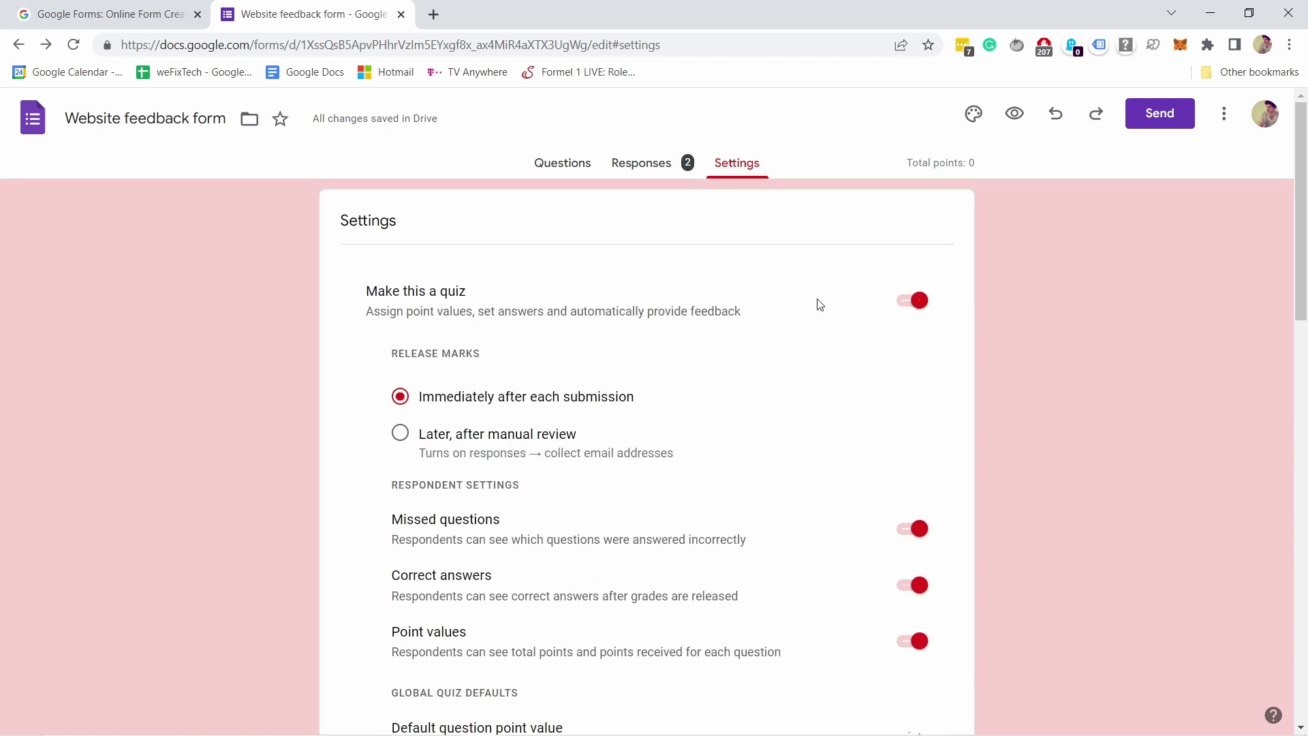
- Open the answer key of the question "How did you find our website?" and set its value to 3 points
{"action": "left_click", "coordinate": [563, 163]}
{"action": "scroll", "coordinate": [573, 381], "scroll_direction": "down", "scroll_amount": 1}
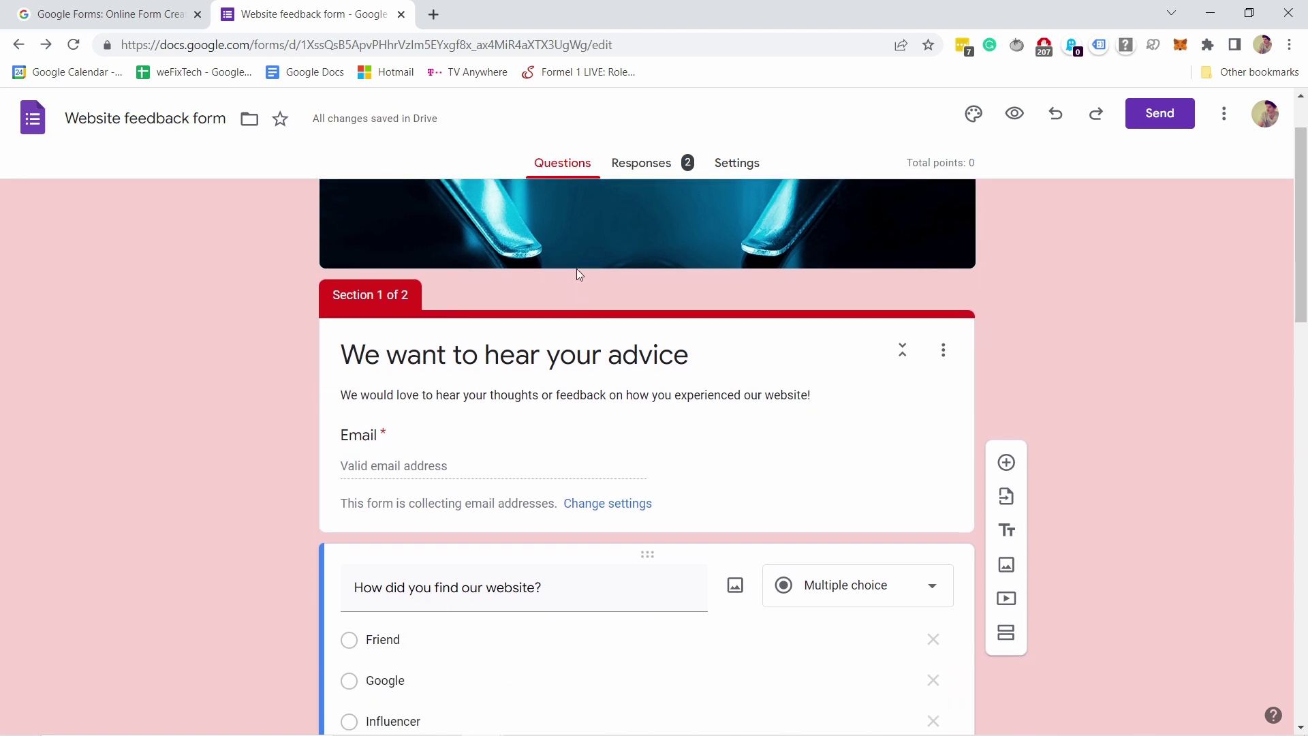
{"action": "scroll", "coordinate": [579, 225], "scroll_direction": "down", "scroll_amount": 2}
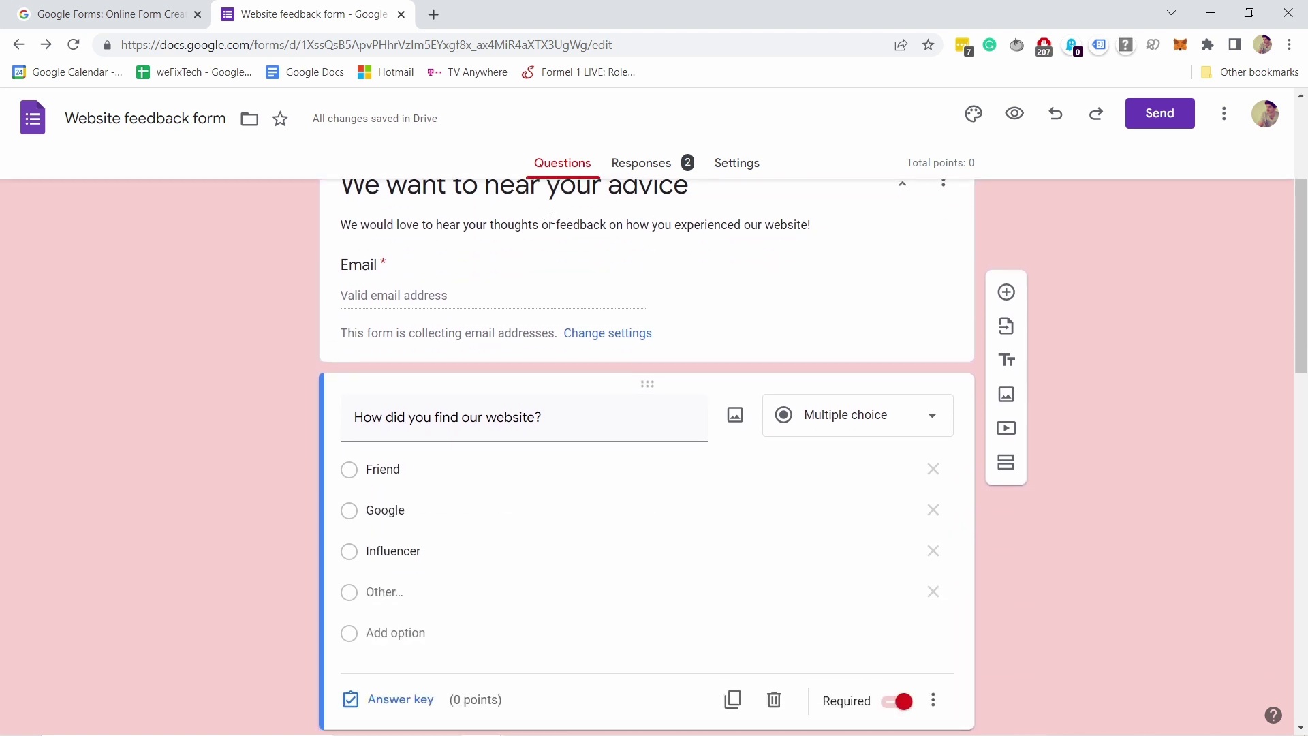
{"action": "scroll", "coordinate": [537, 222], "scroll_direction": "down", "scroll_amount": 2}
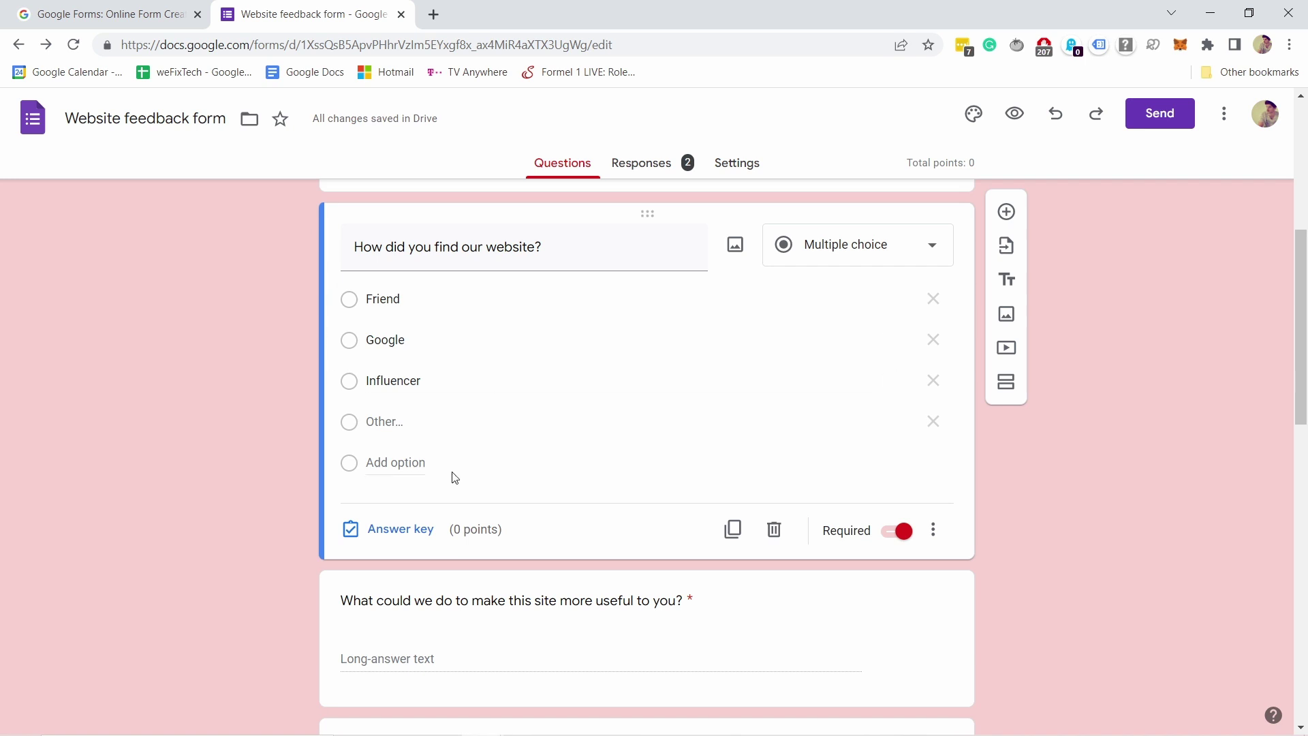
{"action": "left_click", "coordinate": [397, 537]}
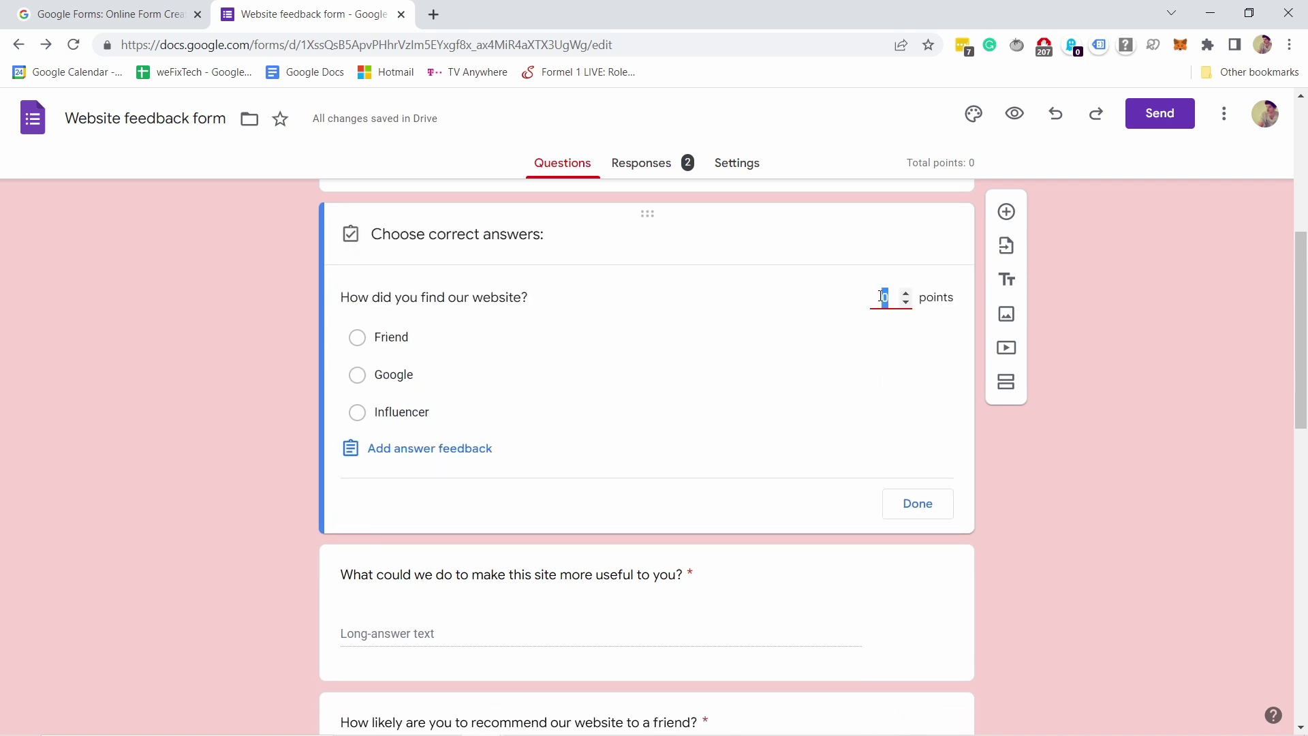
{"action": "type", "text": "3"}
- Add the answer feedback "Right on!" for correct answers and "False!" for incorrect answers to the question
{"action": "left_click", "coordinate": [393, 450]}
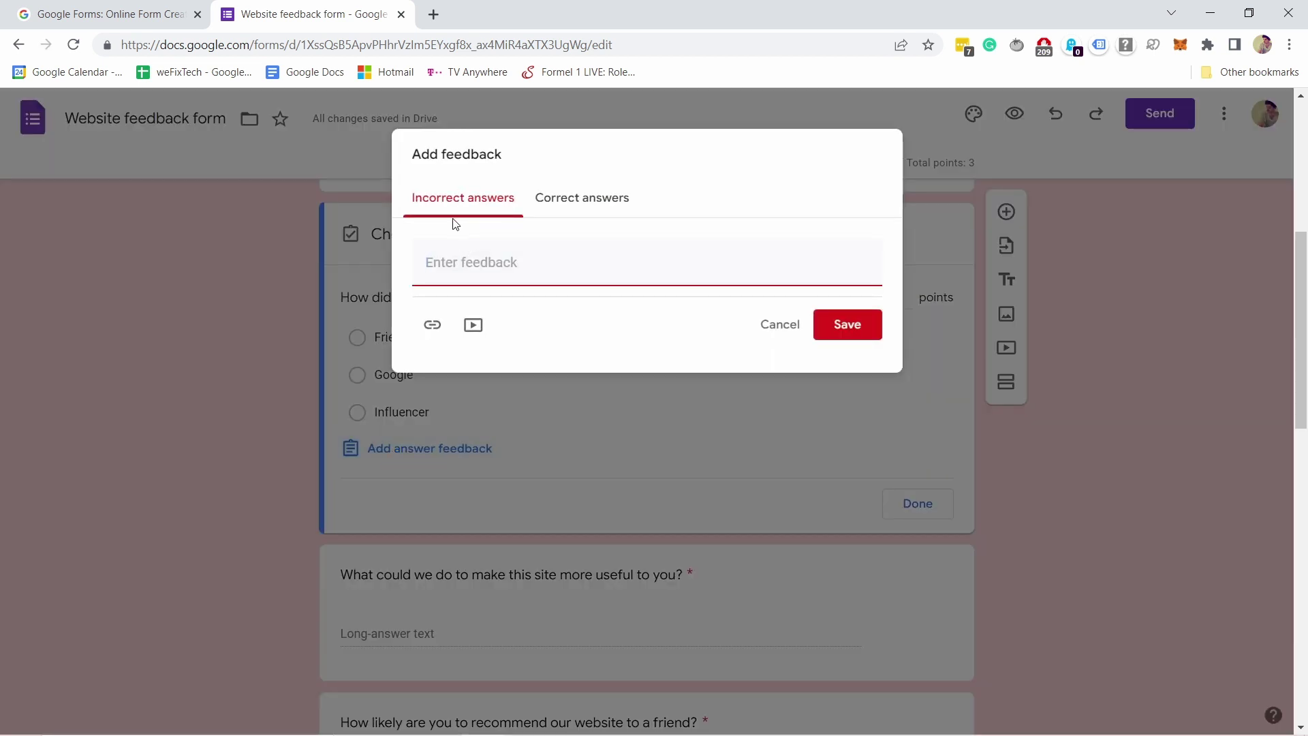
{"action": "left_click", "coordinate": [574, 202]}
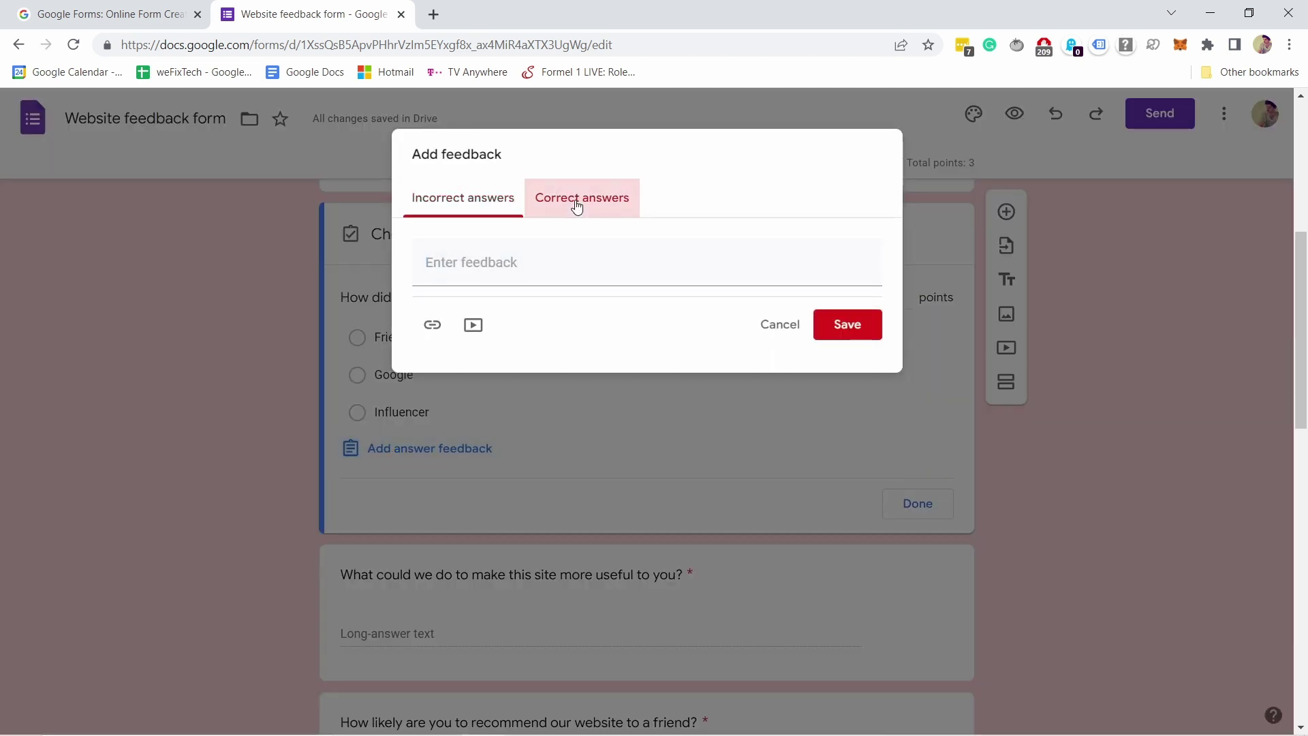
{"action": "left_click", "coordinate": [471, 271]}
{"action": "type", "text": "Right on!"}
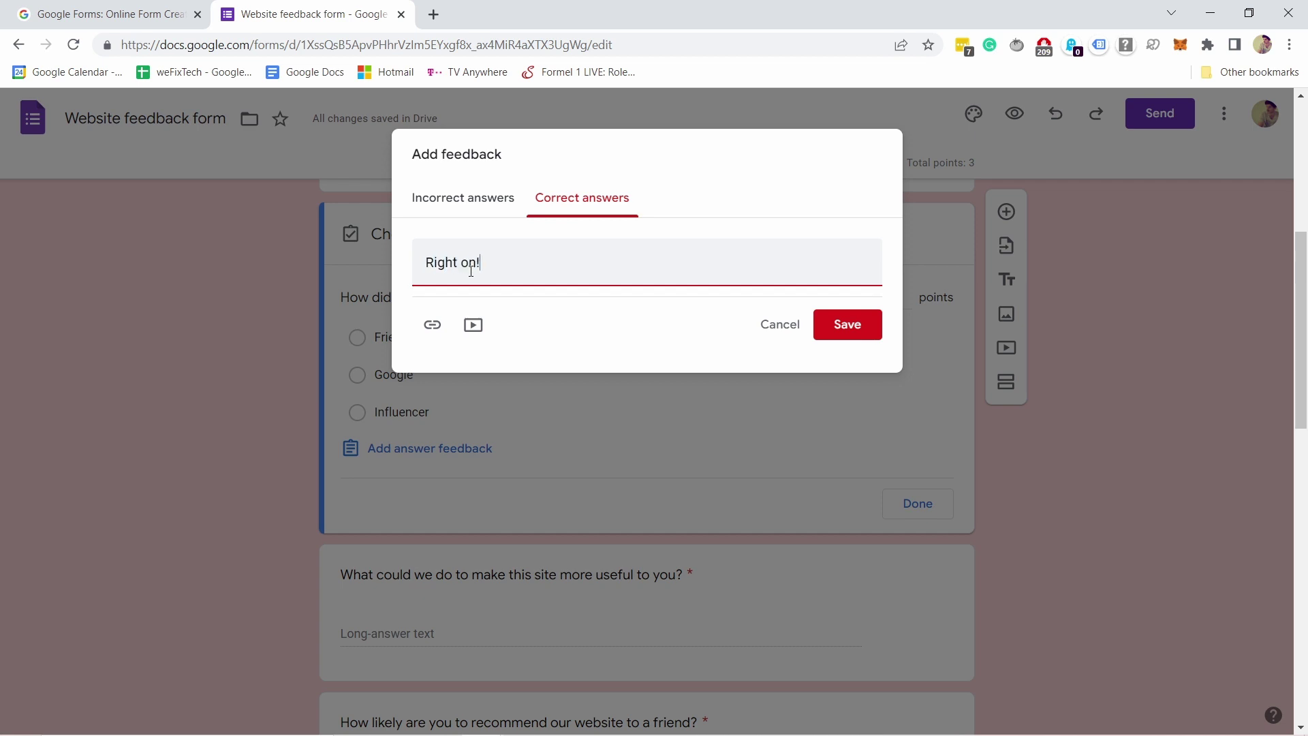
{"action": "left_click", "coordinate": [488, 205]}
{"action": "left_click", "coordinate": [491, 270]}
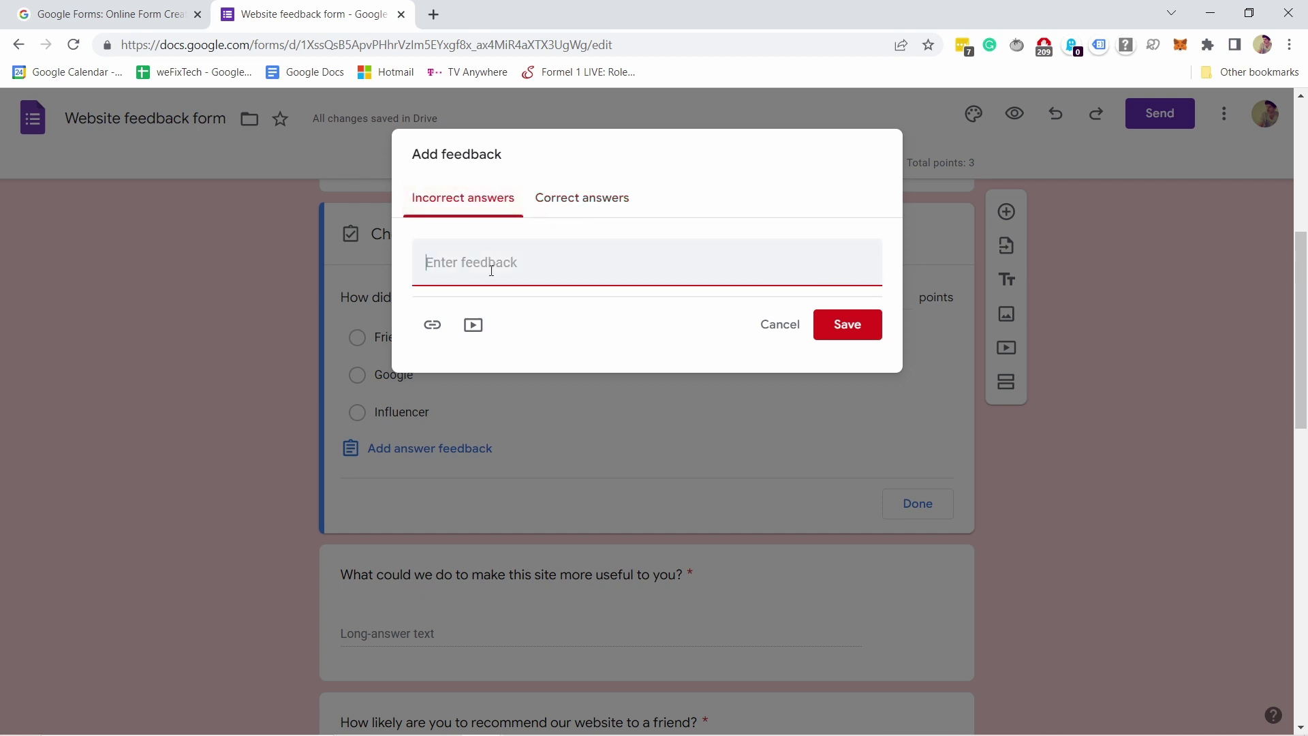
{"action": "type", "text": "False!"}
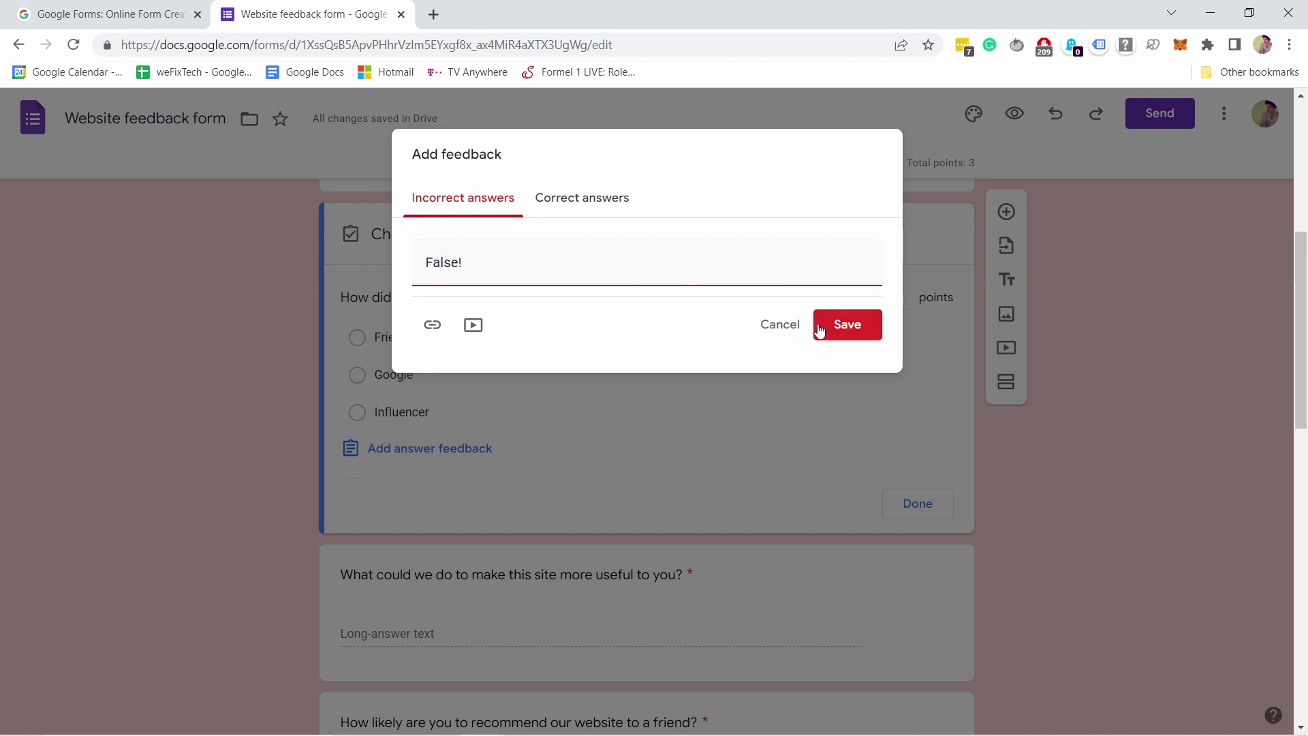
{"action": "left_click", "coordinate": [472, 327]}
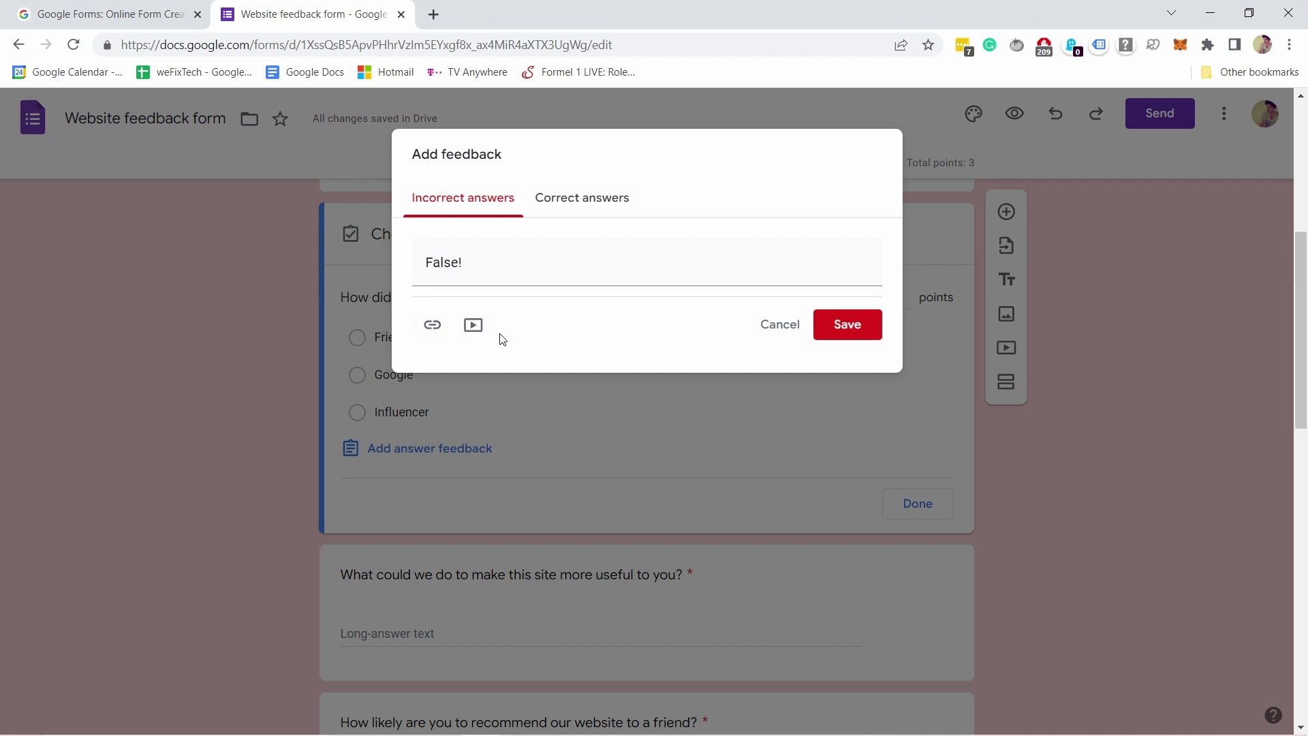
{"action": "left_click", "coordinate": [849, 325]}
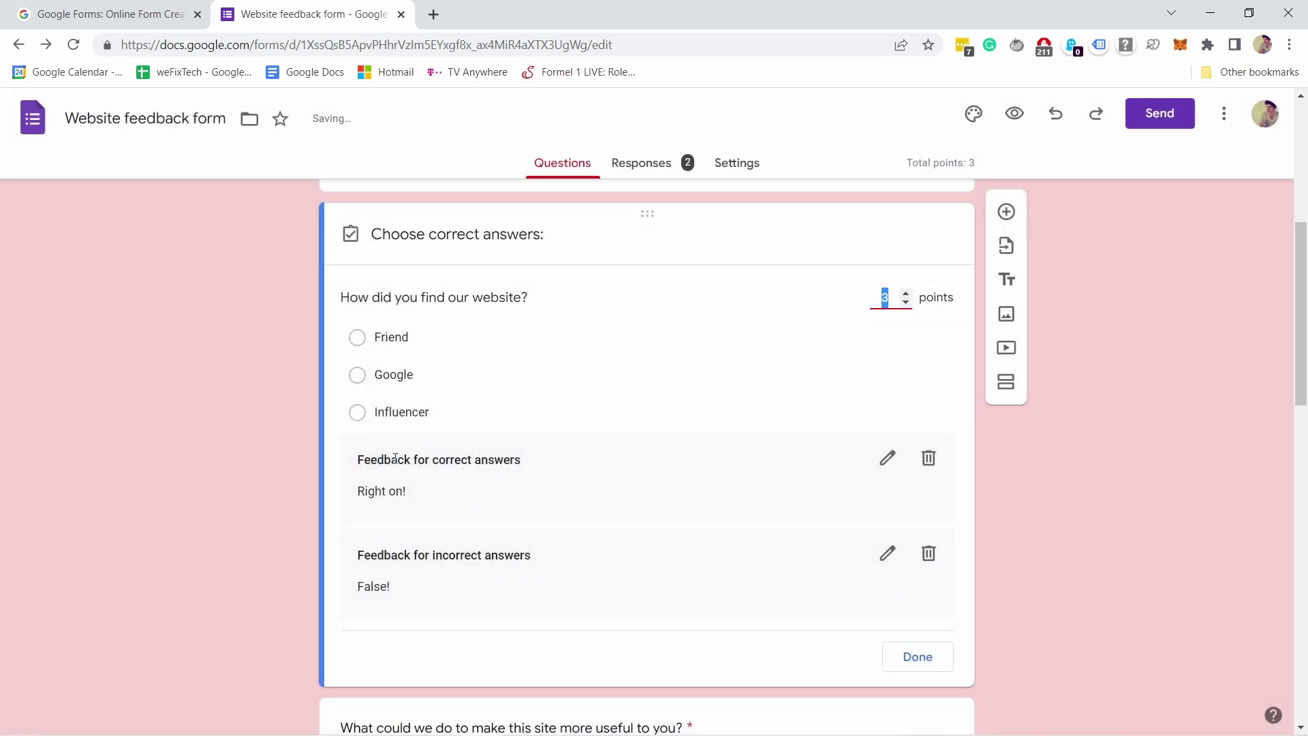
- Mark Google as the correct answer and finish the question's answer key
{"action": "scroll", "coordinate": [424, 412], "scroll_direction": "down", "scroll_amount": 1}
{"action": "scroll", "coordinate": [422, 409], "scroll_direction": "up", "scroll_amount": 1}
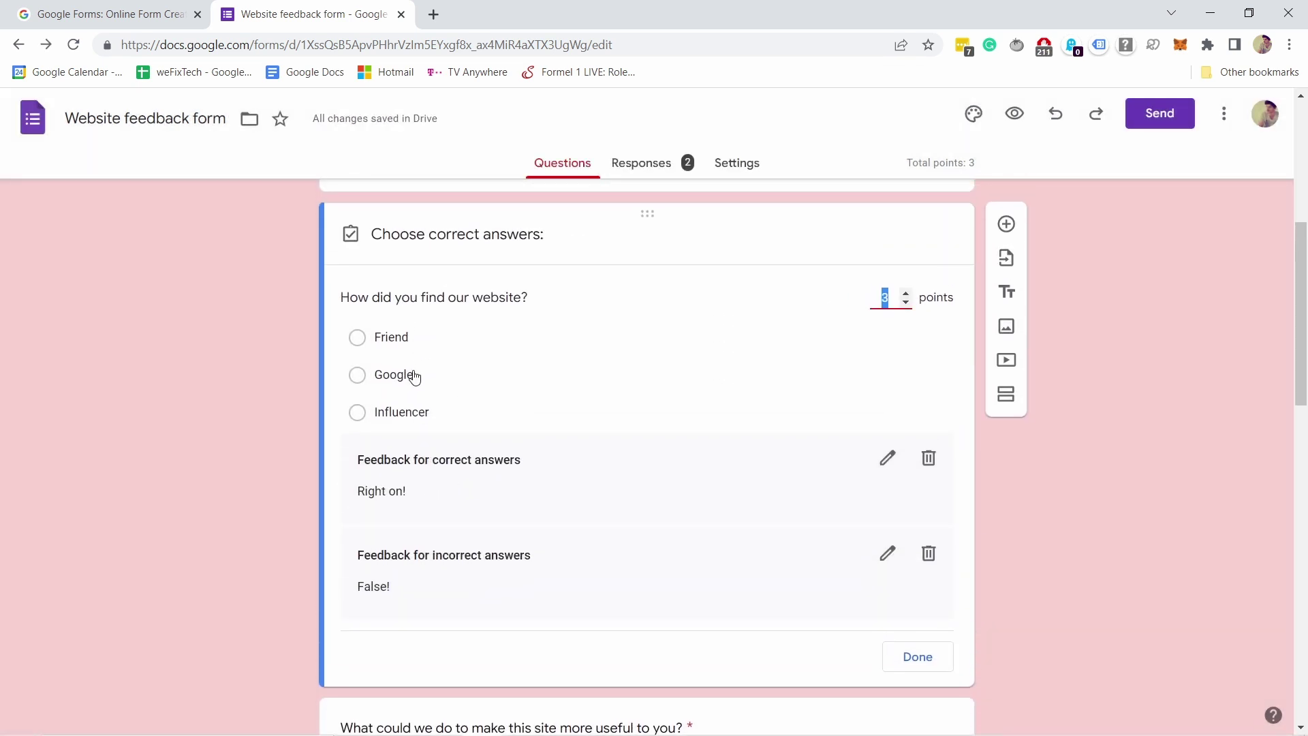
{"action": "left_click", "coordinate": [363, 376]}
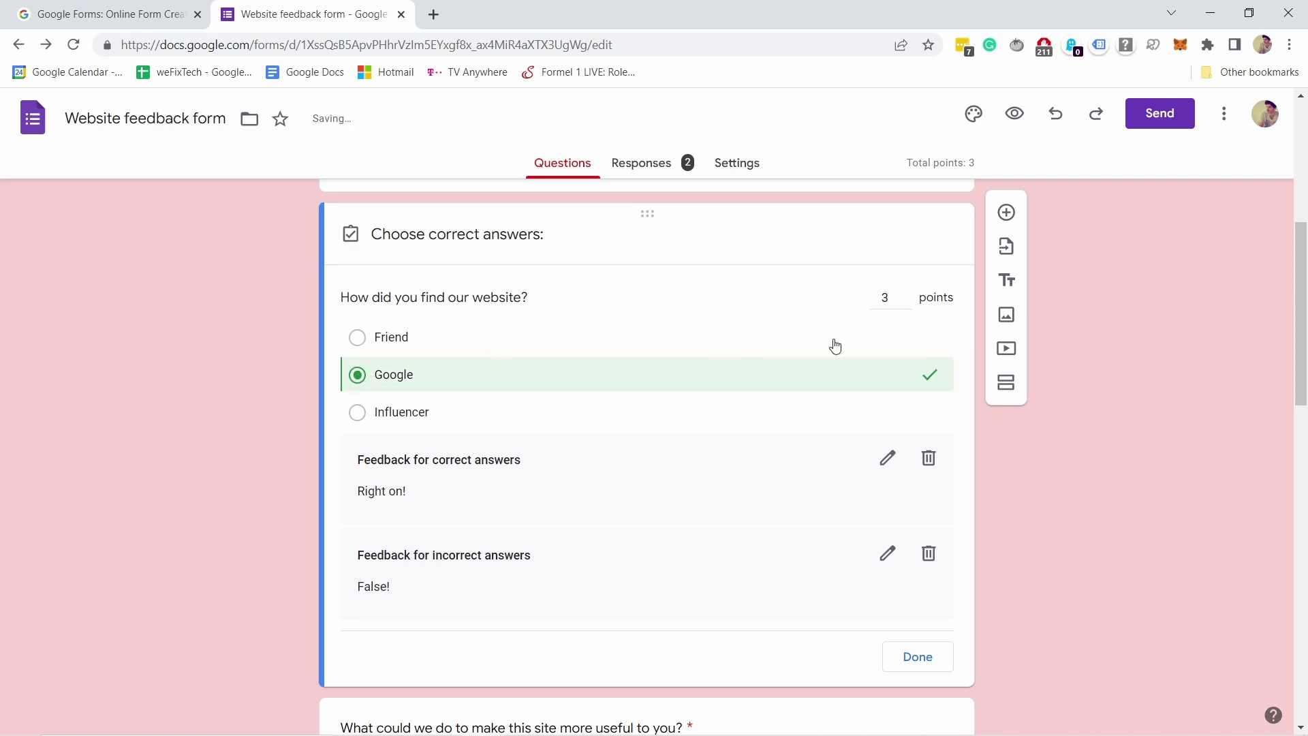
{"action": "left_click", "coordinate": [915, 661]}
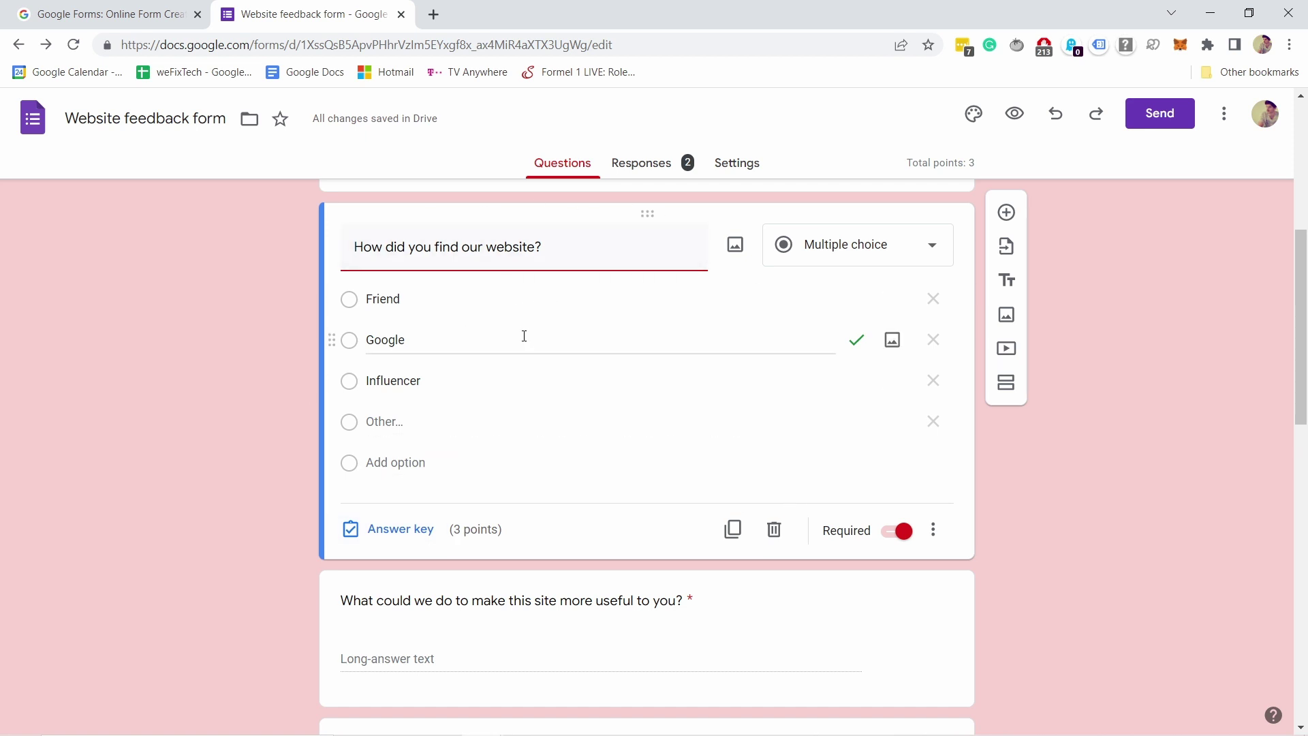
- Look over the quiz questions and copy the form's sharing link
{"action": "scroll", "coordinate": [519, 330], "scroll_direction": "down", "scroll_amount": 5}
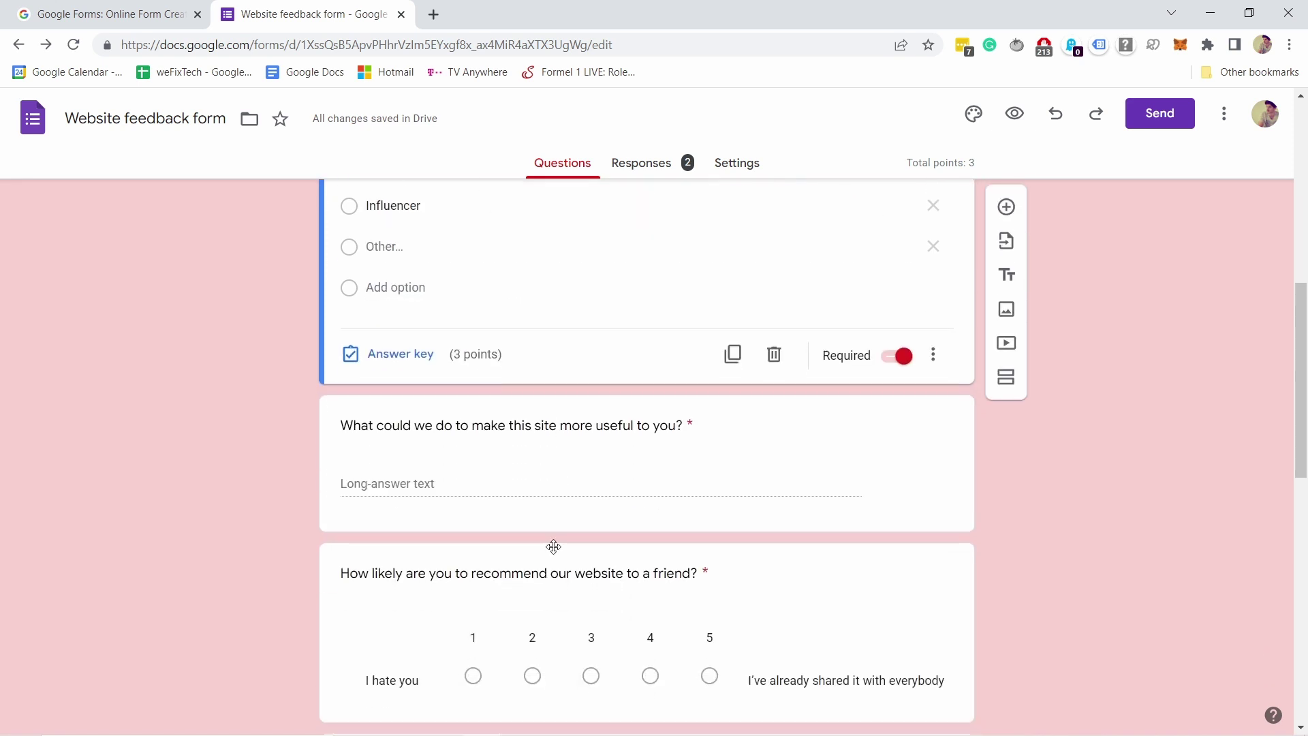
{"action": "scroll", "coordinate": [572, 511], "scroll_direction": "down", "scroll_amount": 1}
{"action": "scroll", "coordinate": [659, 402], "scroll_direction": "up", "scroll_amount": 4}
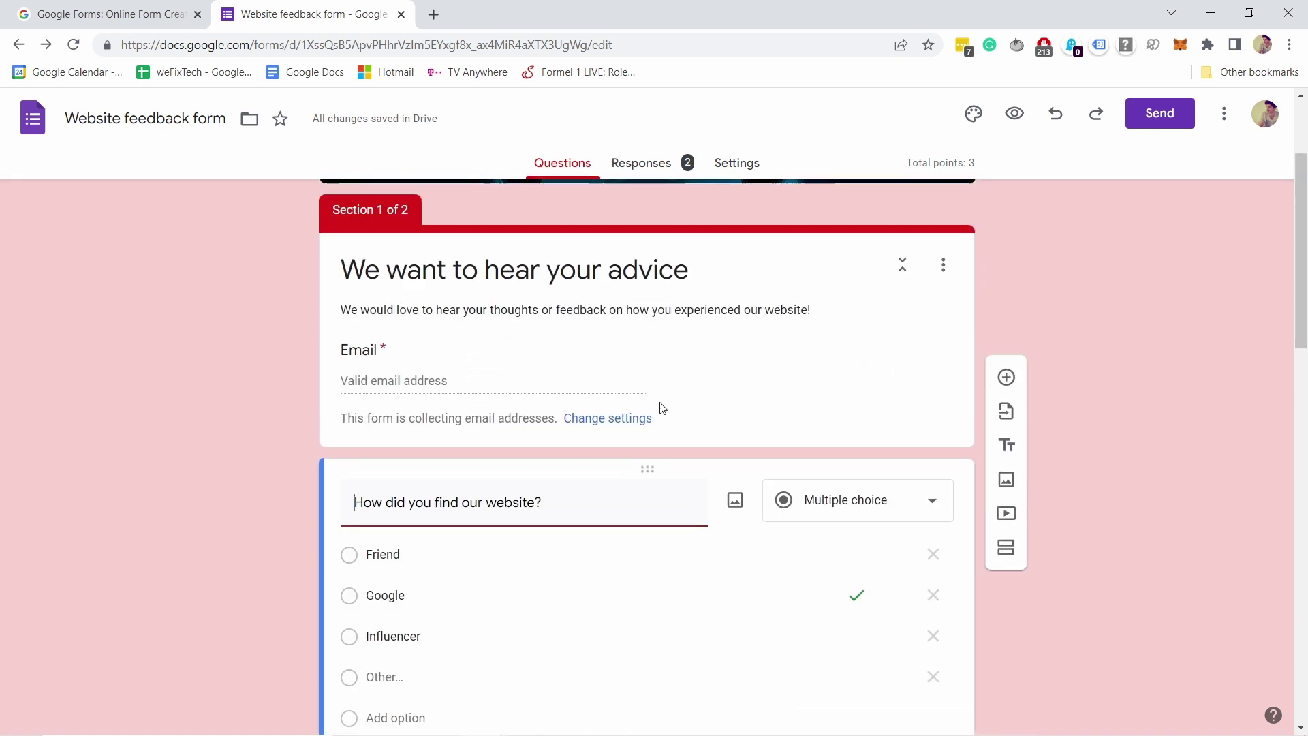
{"action": "scroll", "coordinate": [1007, 484], "scroll_direction": "down", "scroll_amount": 2}
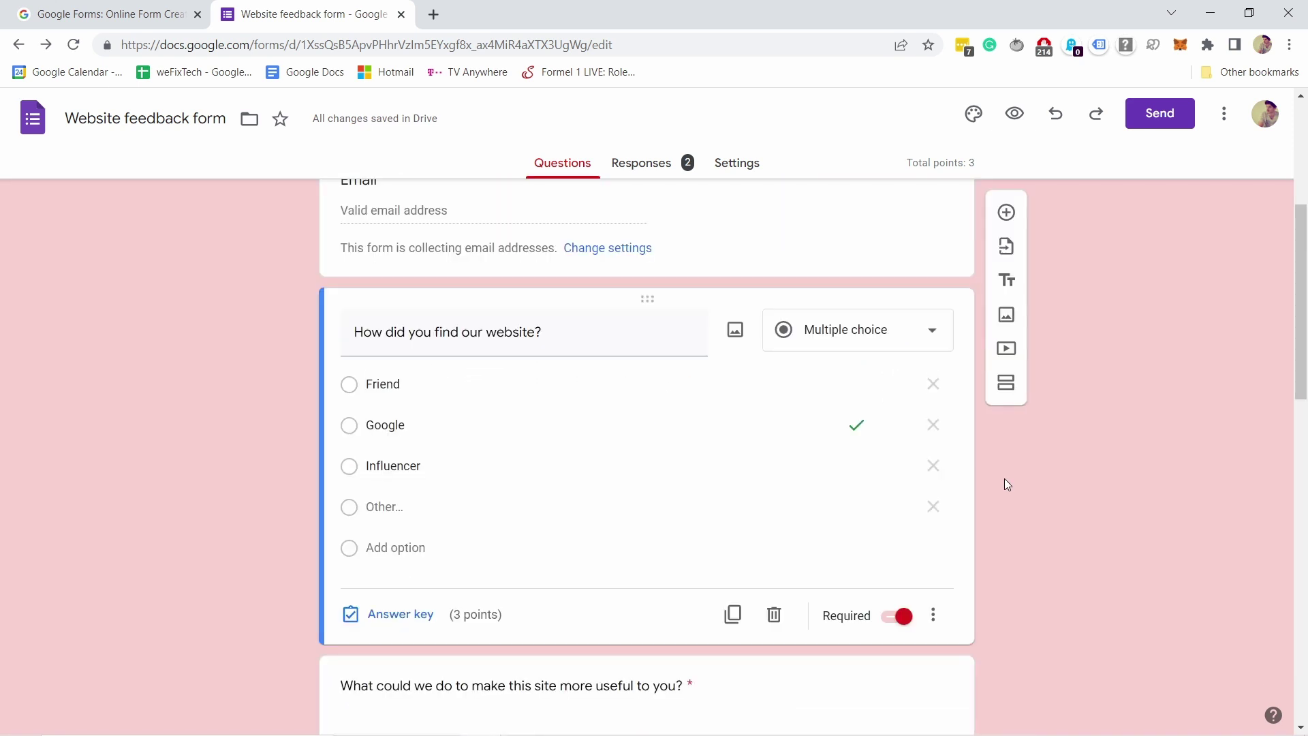
{"action": "left_click", "coordinate": [1151, 112]}
{"action": "left_click", "coordinate": [579, 243]}
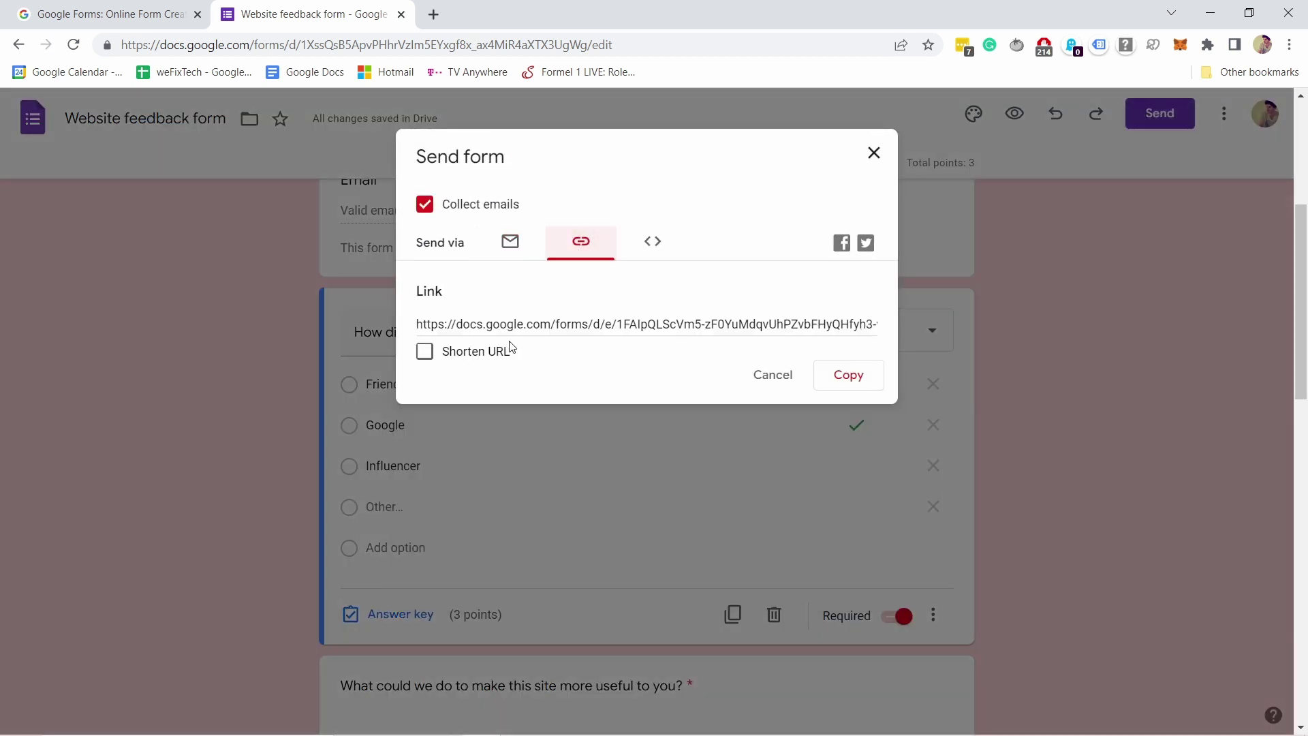
{"action": "left_click", "coordinate": [847, 376]}
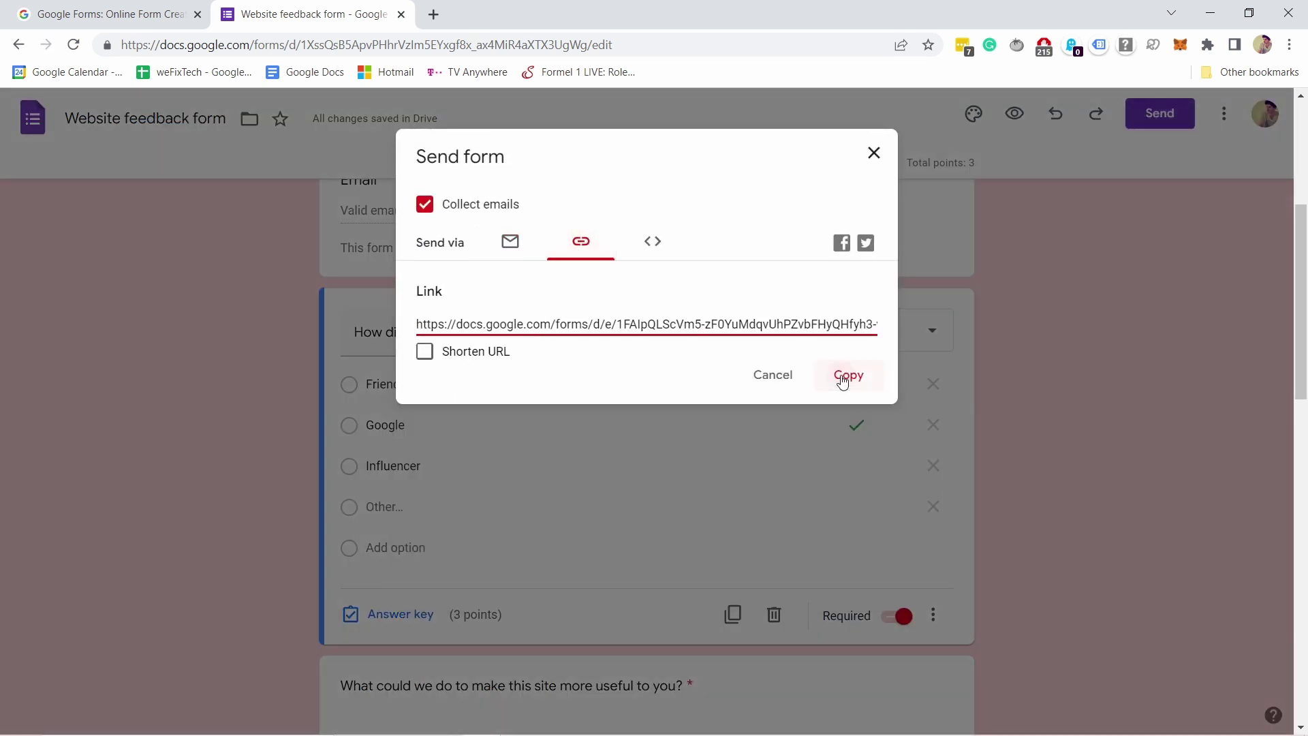
{"action": "left_click", "coordinate": [873, 153]}
- Open the copied form link in a new incognito window
{"action": "key", "text": "alt+f"}
{"action": "key", "text": "ctrl+shift+n"}
{"action": "key", "text": "ctrl+v"}
{"action": "key", "text": "Return"}
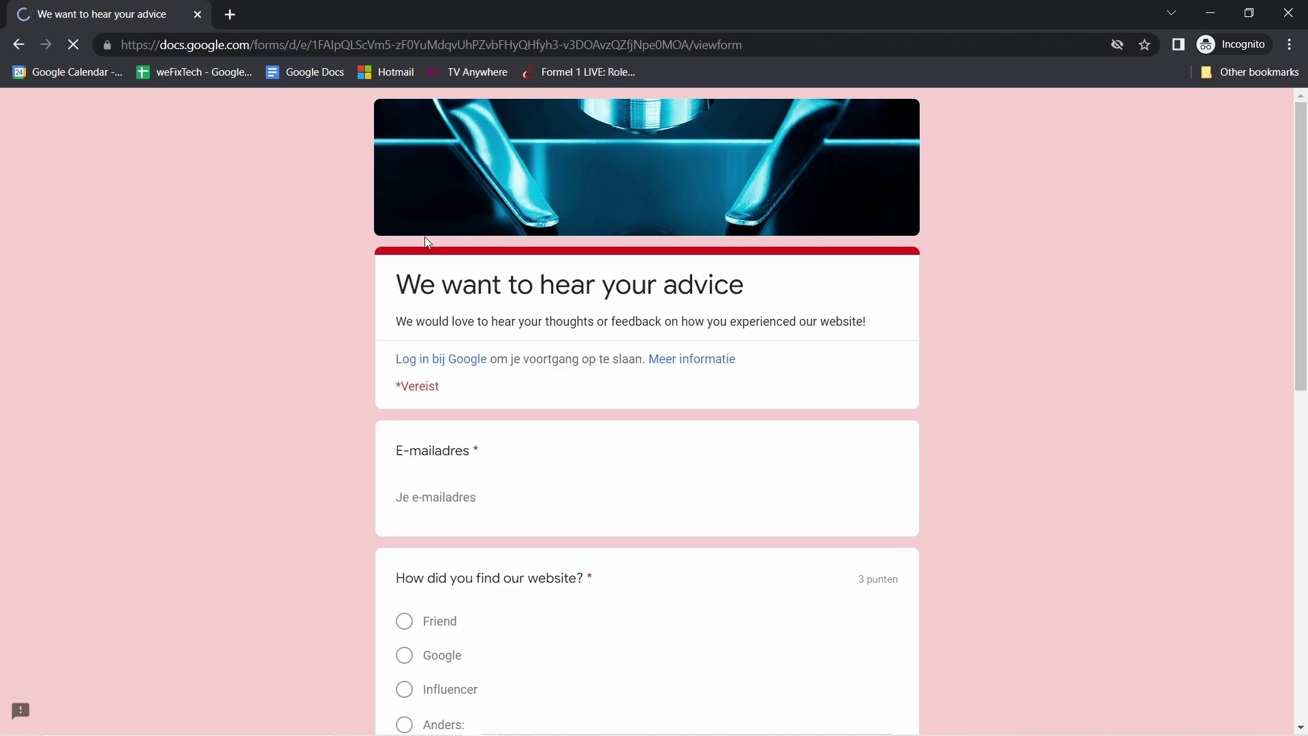
- Fill in the respondent's e-mail address and answer "Friend" to how the website was found
{"action": "scroll", "coordinate": [464, 339], "scroll_direction": "down", "scroll_amount": 1}
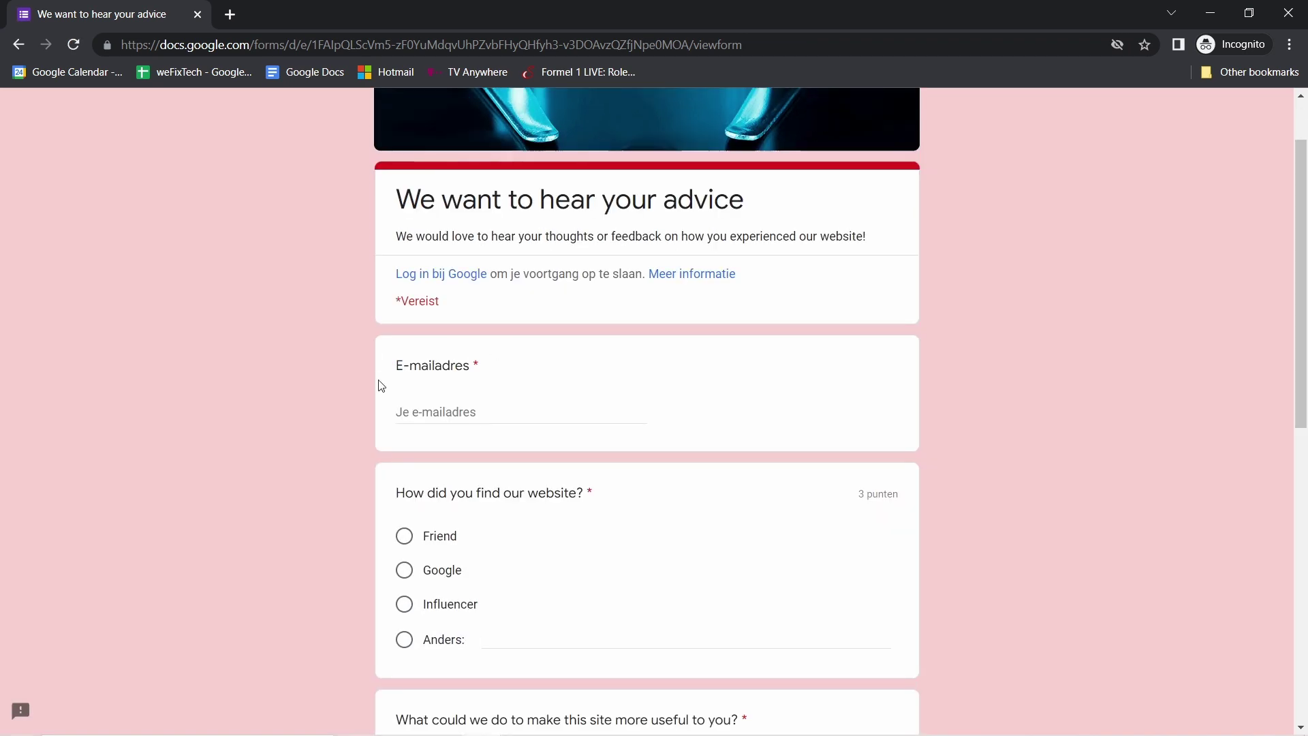
{"action": "left_click", "coordinate": [438, 415]}
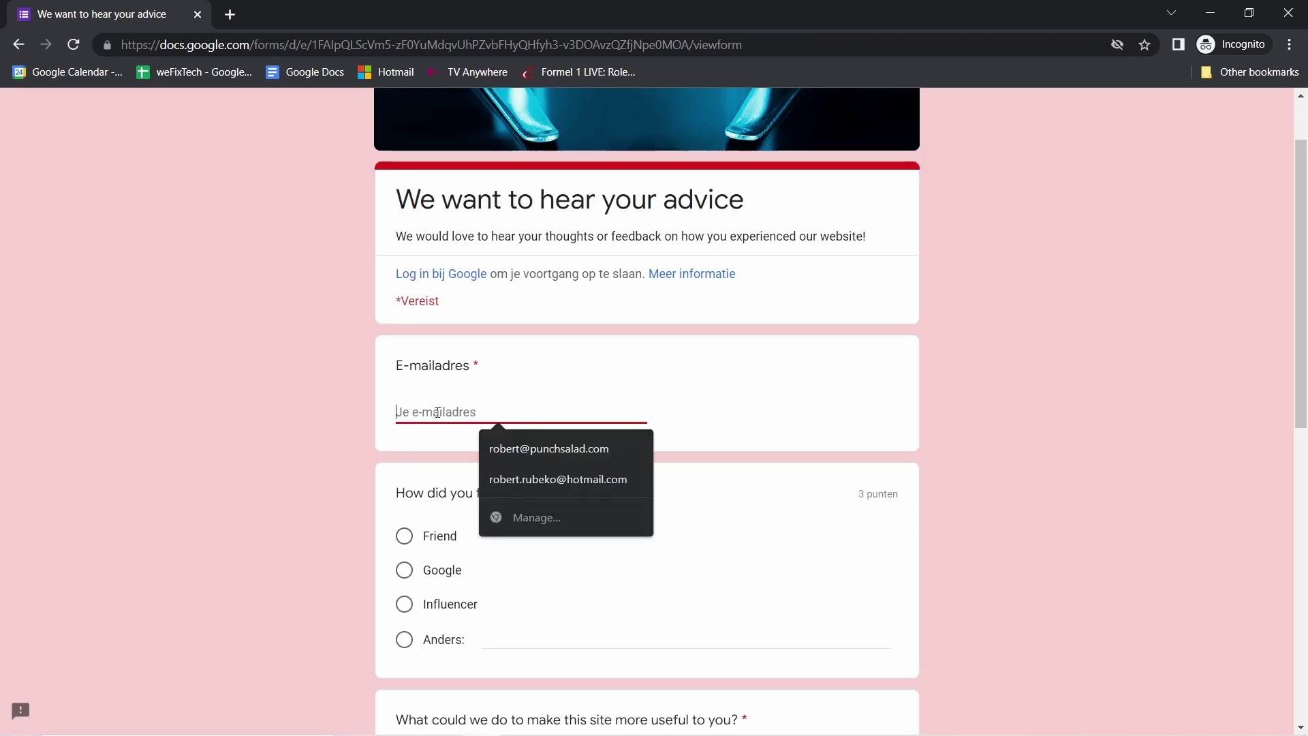
{"action": "left_click", "coordinate": [545, 448]}
{"action": "scroll", "coordinate": [442, 408], "scroll_direction": "down", "scroll_amount": 2}
{"action": "left_click", "coordinate": [404, 366]}
- Answer the site improvement question with "roigneorieg", rate the recommendation likelihood 2, and continue to the form's second page
{"action": "scroll", "coordinate": [508, 385], "scroll_direction": "down", "scroll_amount": 2}
{"action": "left_click", "coordinate": [436, 423]}
{"action": "type", "text": "roigneorieg"}
{"action": "scroll", "coordinate": [423, 416], "scroll_direction": "down", "scroll_amount": 3}
{"action": "left_click", "coordinate": [557, 328]}
{"action": "scroll", "coordinate": [402, 545], "scroll_direction": "down", "scroll_amount": 1}
{"action": "left_click", "coordinate": [414, 580]}
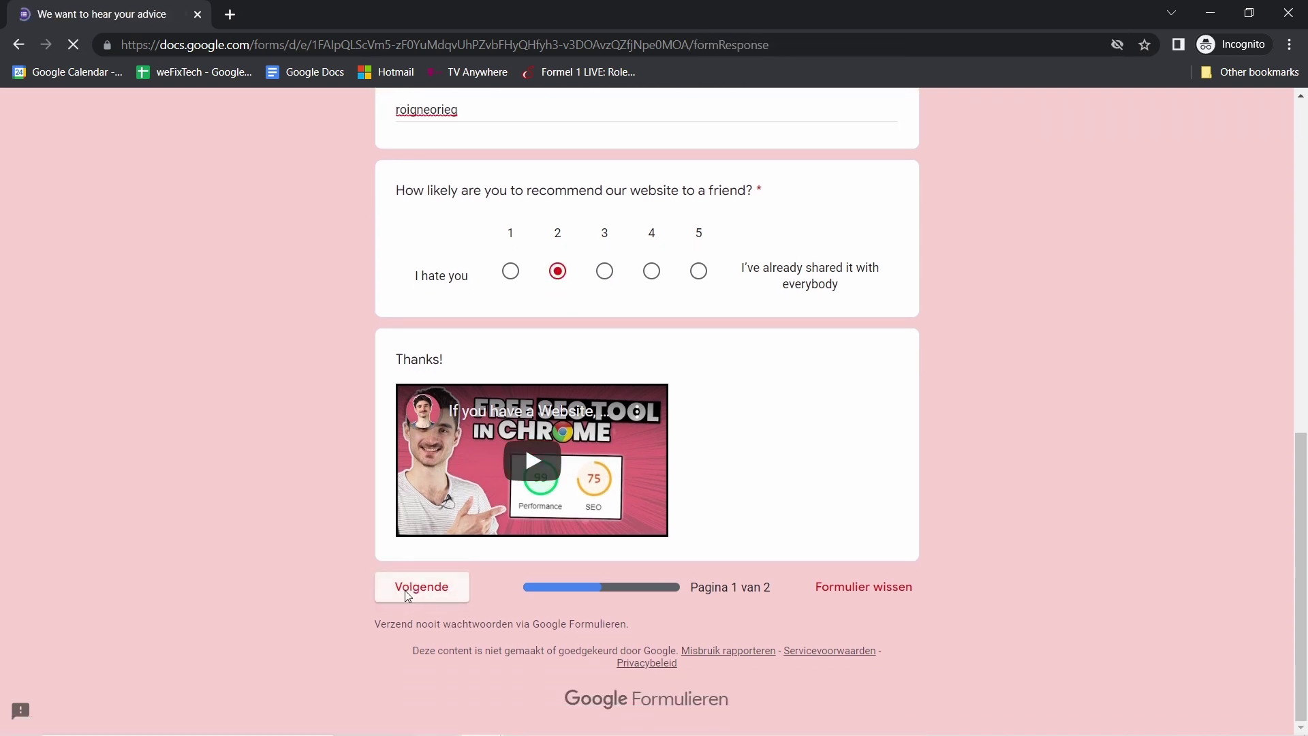
- Choose Option 1 for both questions in Section 2 and submit the form
{"action": "left_click", "coordinate": [404, 458]}
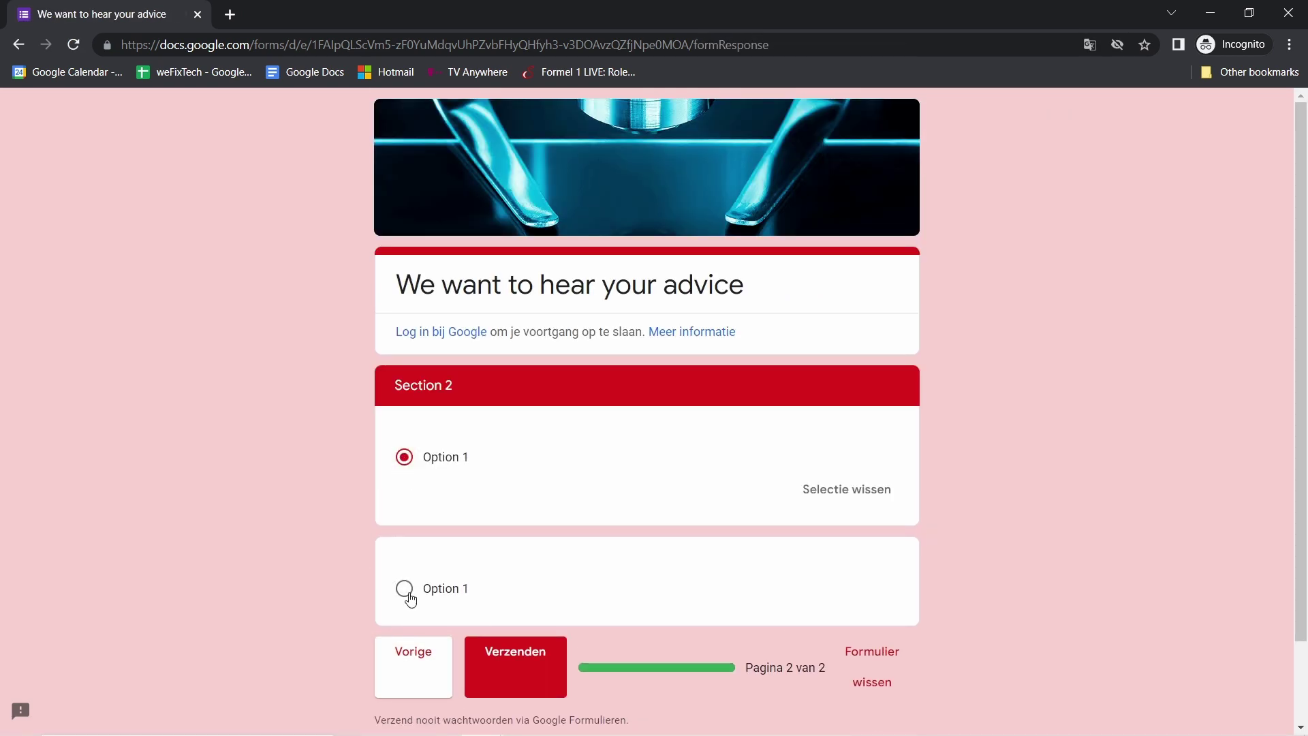
{"action": "left_click", "coordinate": [405, 590]}
{"action": "left_click", "coordinate": [519, 696]}
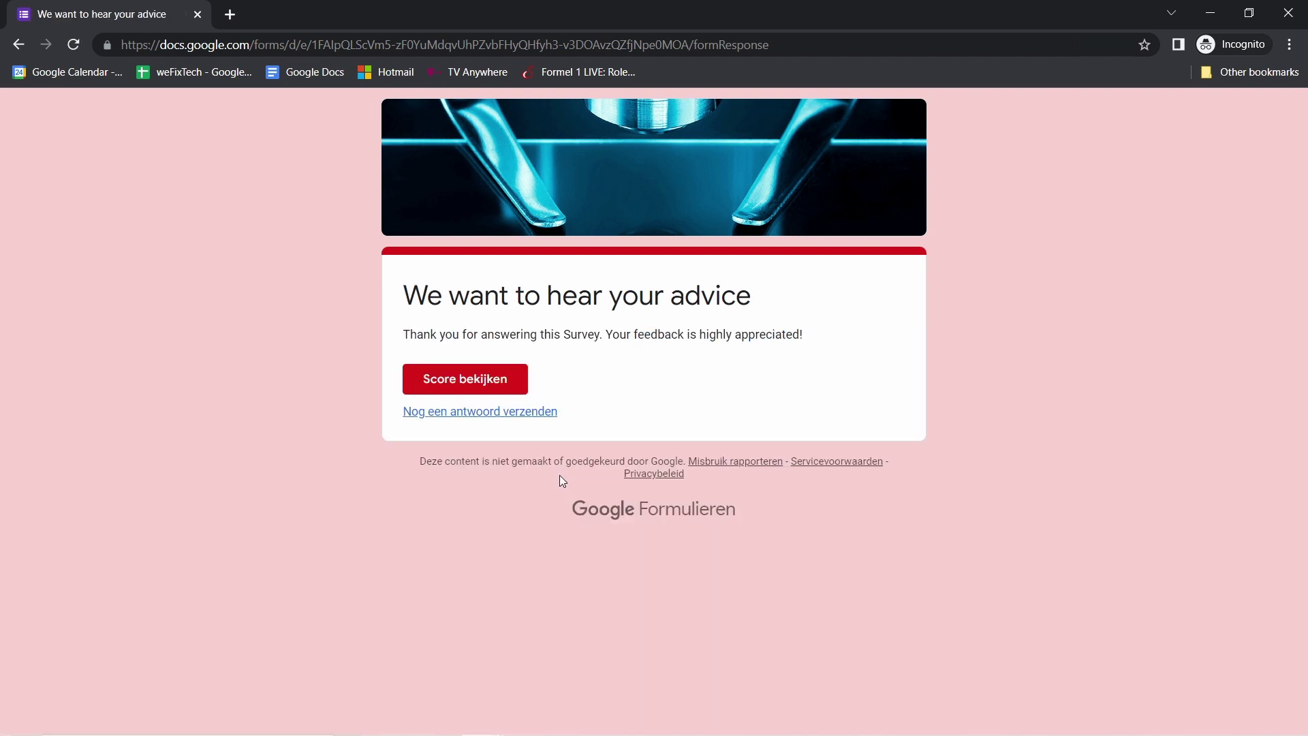
- Open the score of the submitted response and examine the points, correct answer and feedback for each question
{"action": "left_click", "coordinate": [448, 383]}
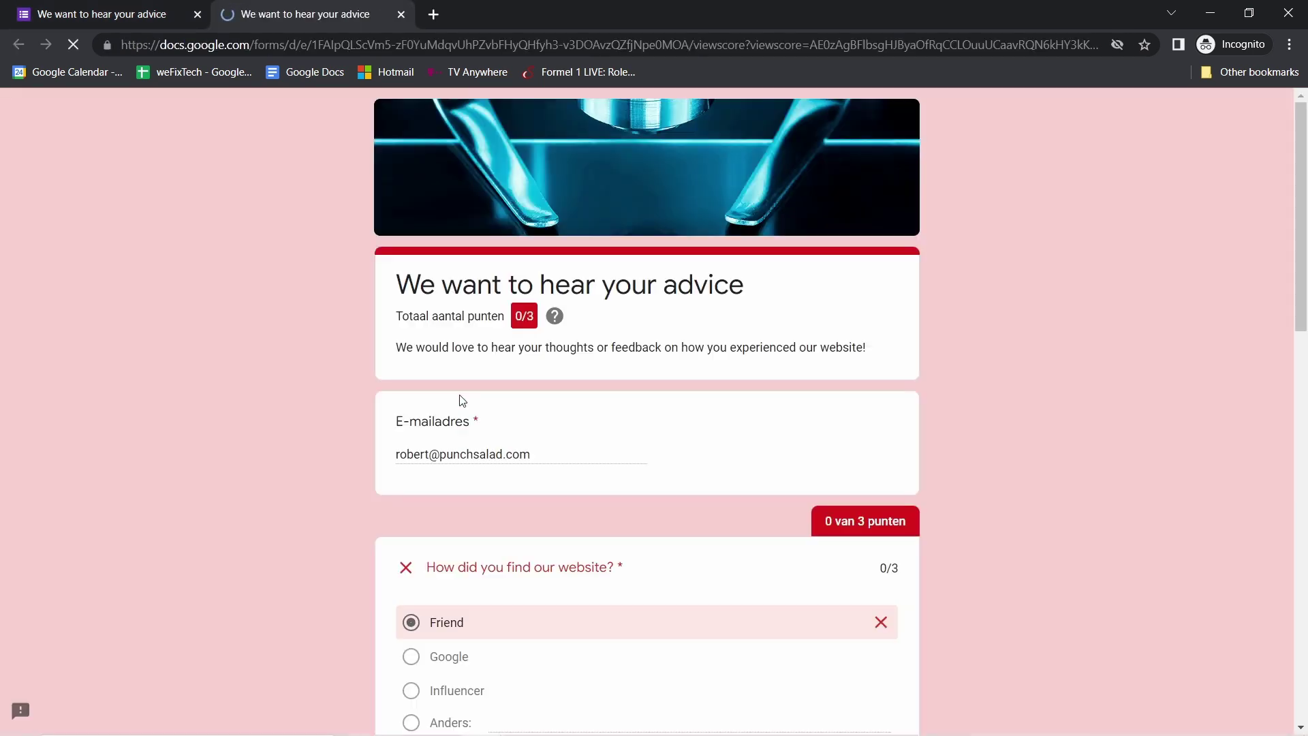
{"action": "scroll", "coordinate": [464, 381], "scroll_direction": "down", "scroll_amount": 2}
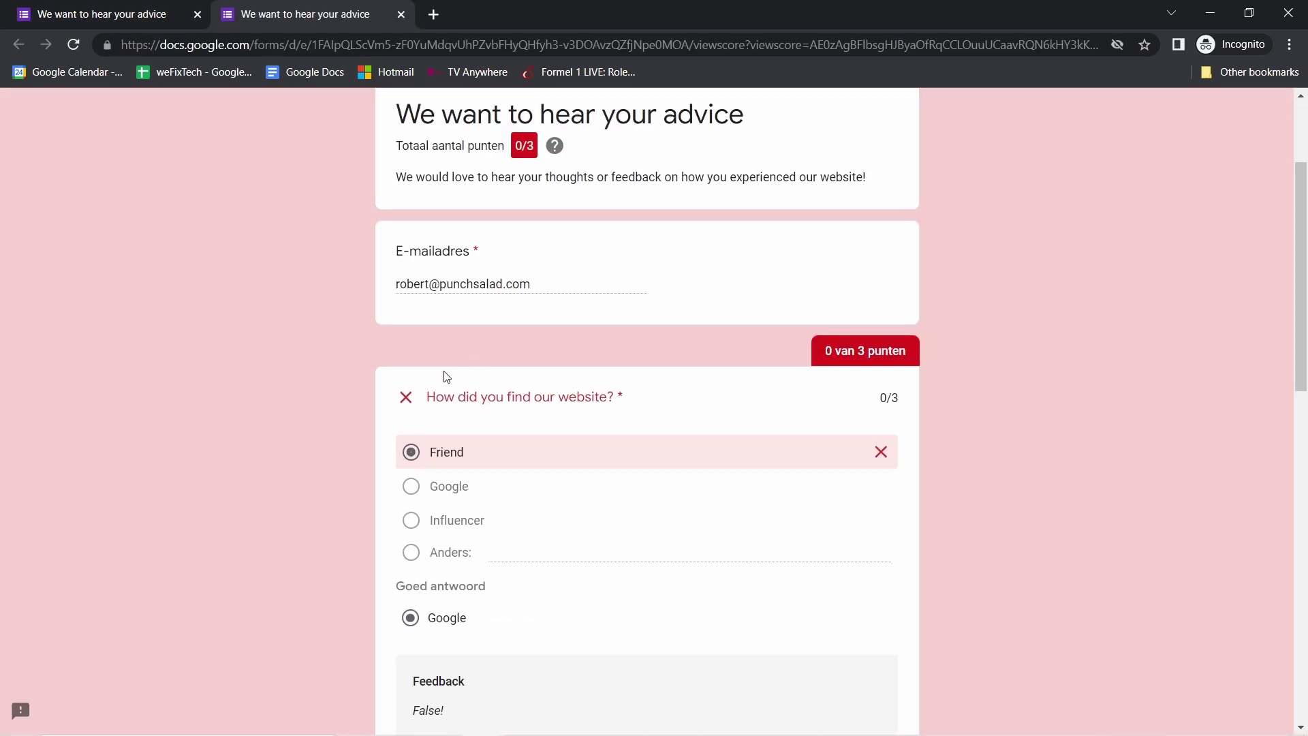
{"action": "scroll", "coordinate": [599, 381], "scroll_direction": "down", "scroll_amount": 1}
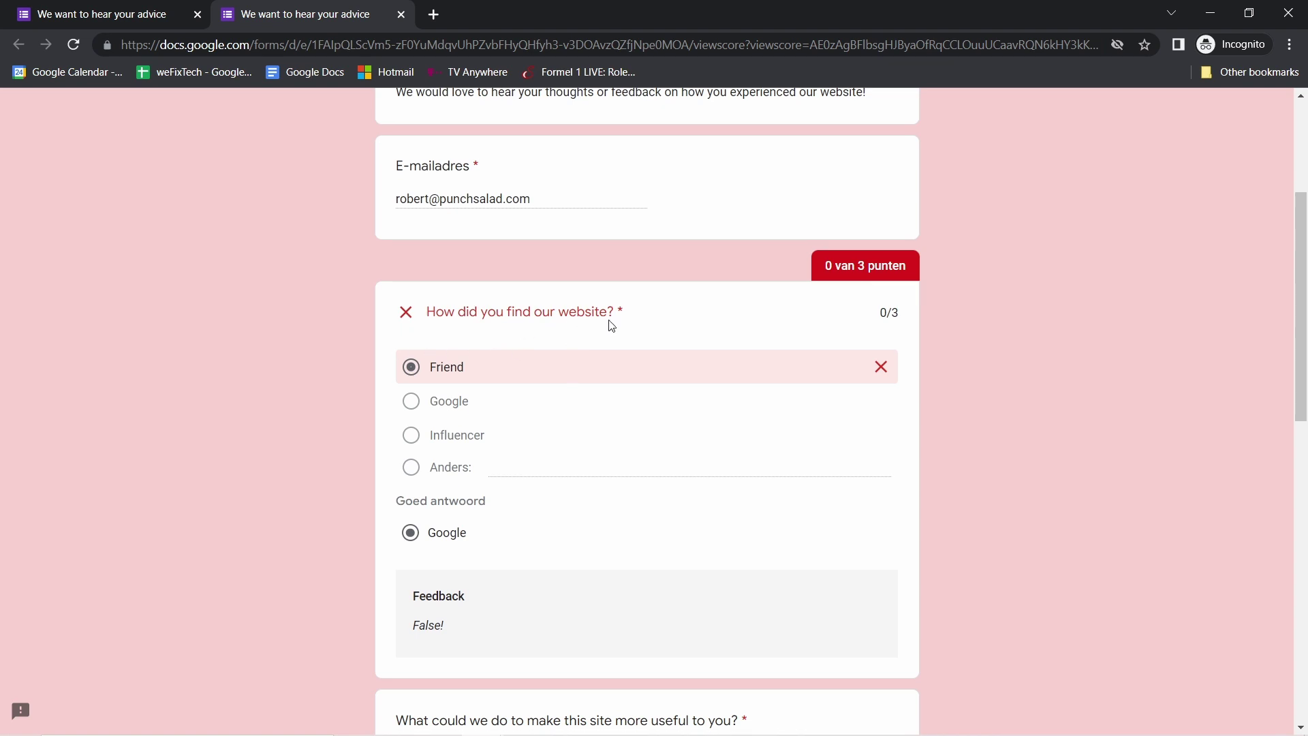
{"action": "scroll", "coordinate": [459, 504], "scroll_direction": "down", "scroll_amount": 1}
{"action": "left_click_drag", "start_coordinate": [461, 541], "coordinate": [410, 503]}
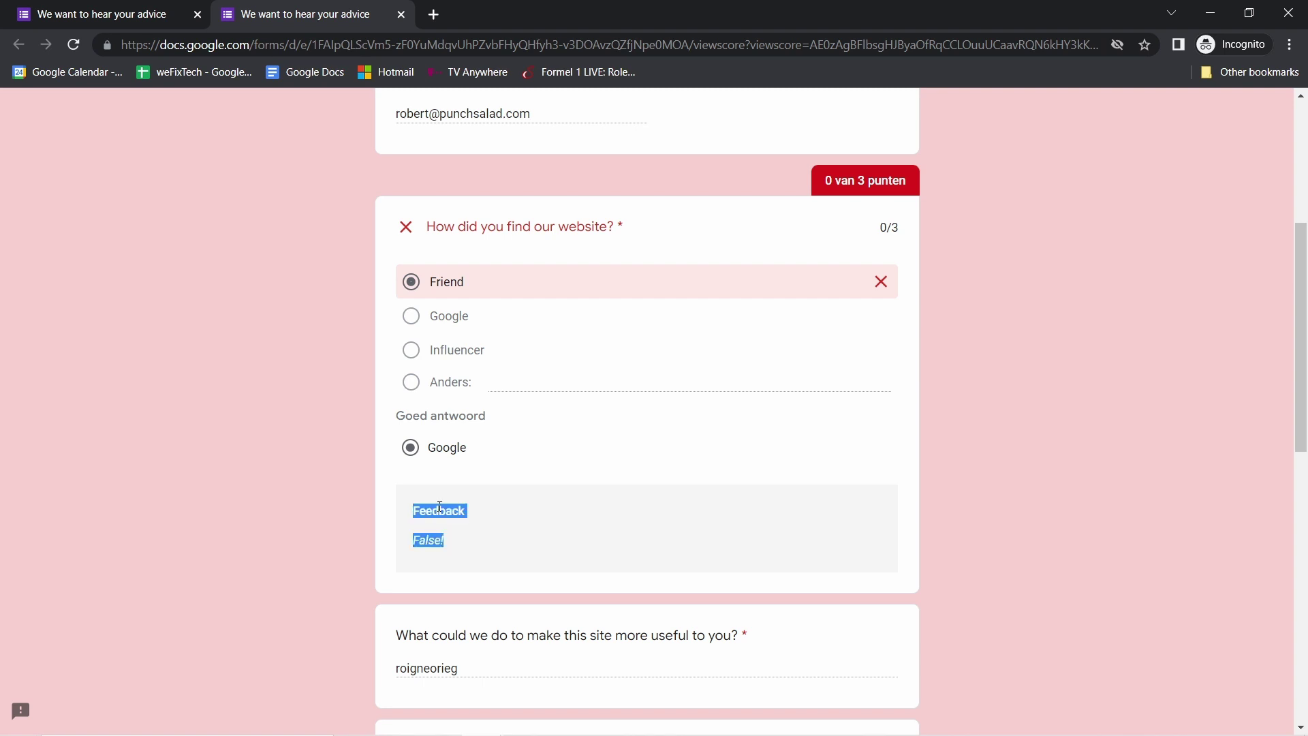
{"action": "left_click", "coordinate": [439, 507]}
{"action": "scroll", "coordinate": [452, 504], "scroll_direction": "down", "scroll_amount": 4}
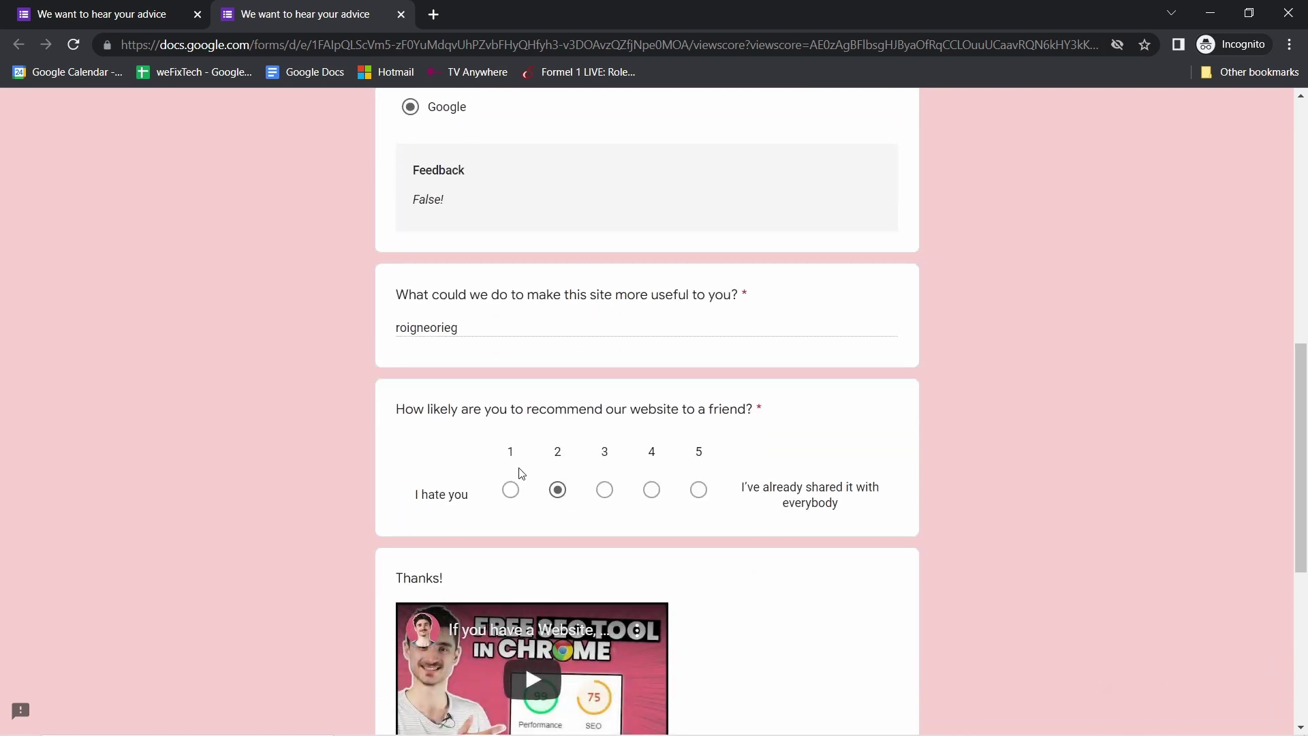
{"action": "scroll", "coordinate": [640, 586], "scroll_direction": "up", "scroll_amount": 4}
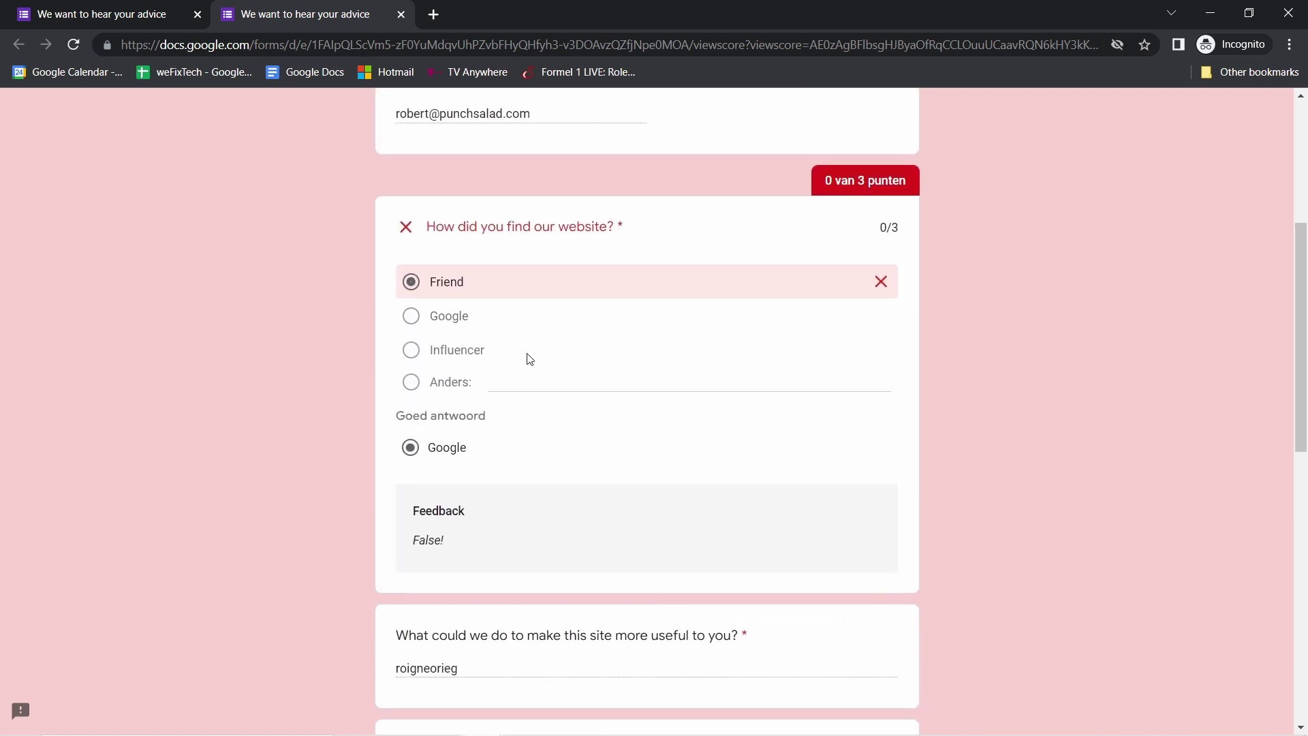